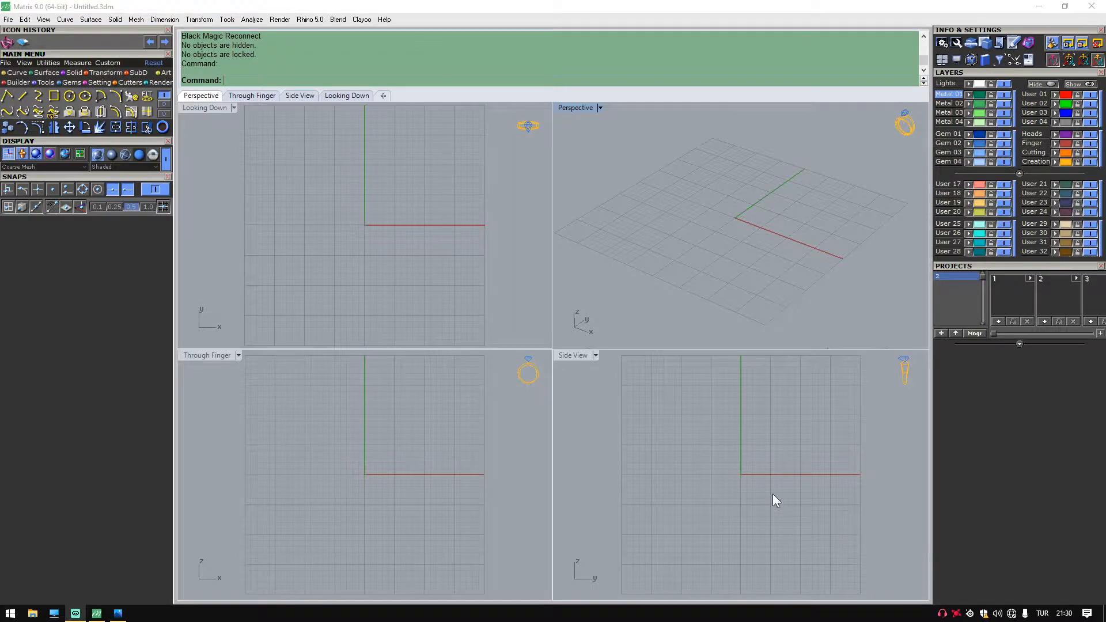
Review the reference picture of the stone-set rings and close it.
{"action": "left_click", "coordinate": [118, 613]}
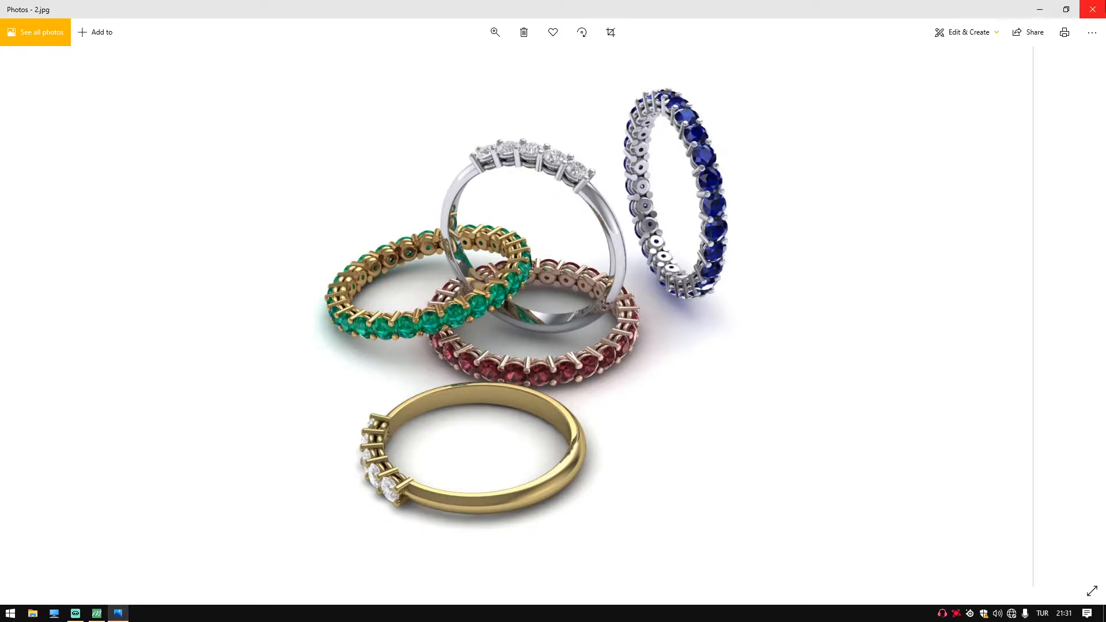
{"action": "left_click", "coordinate": [1092, 9]}
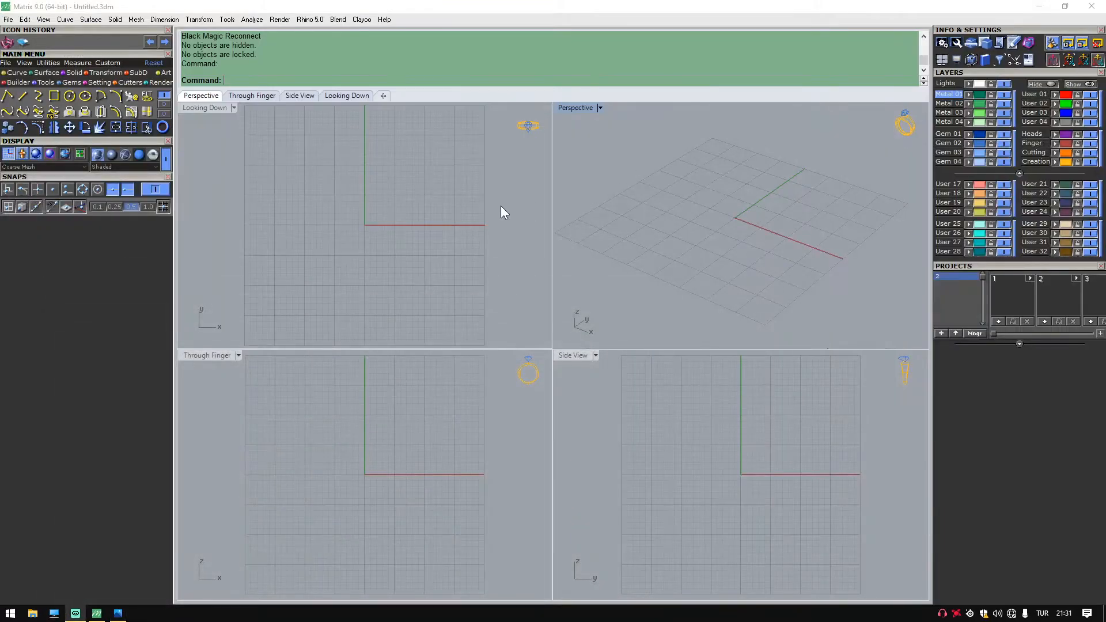
Create a ring rail for Swiss size 15.
{"action": "left_click", "coordinate": [486, 216]}
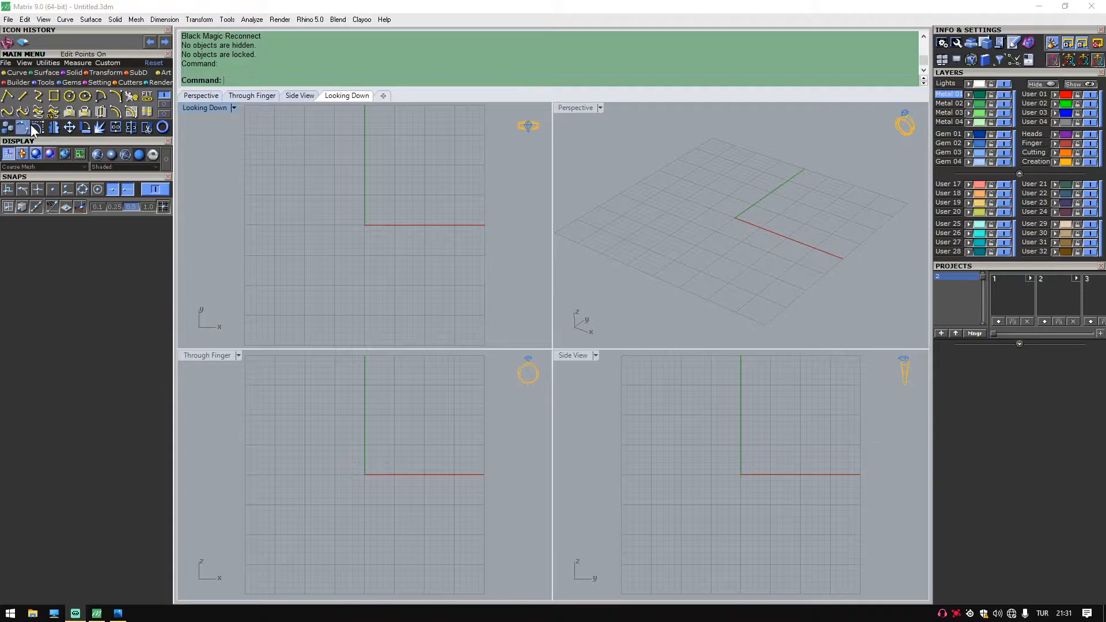
{"action": "left_click", "coordinate": [166, 127]}
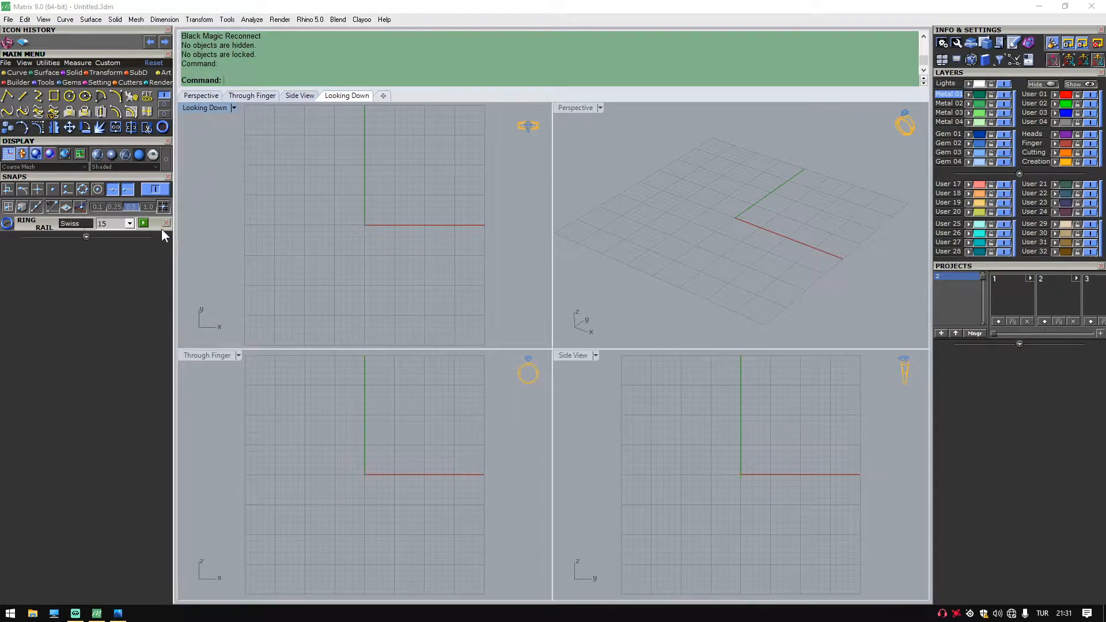
{"action": "left_click", "coordinate": [141, 224]}
Try the European region type for the ring rail, set it back to Swiss and close the region options.
{"action": "left_click", "coordinate": [70, 223]}
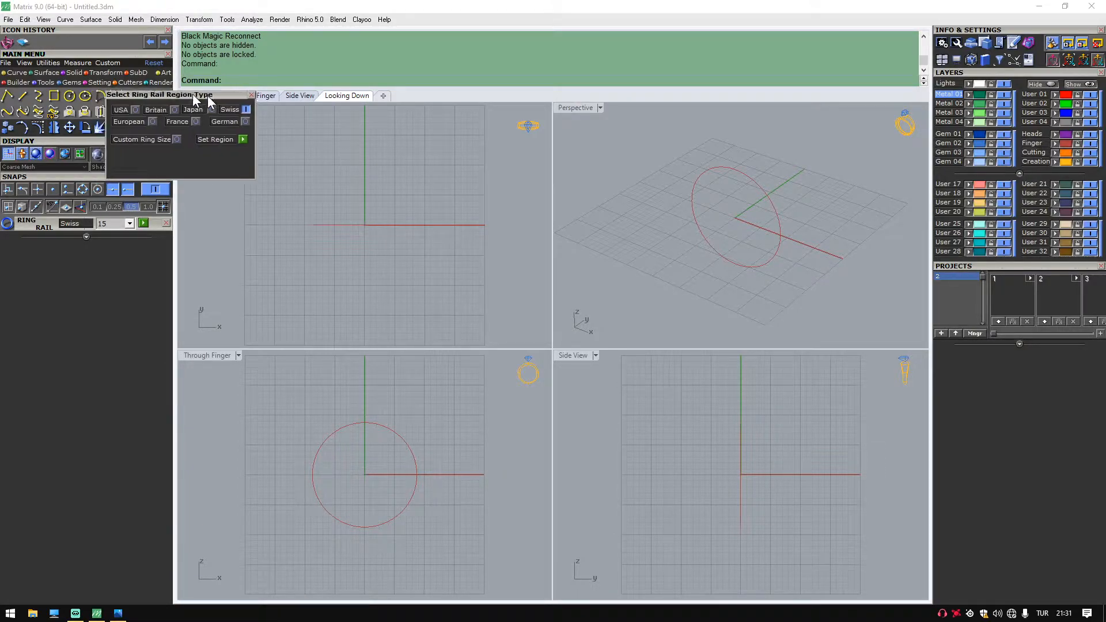
{"action": "left_click_drag", "start_coordinate": [174, 95], "coordinate": [316, 117]}
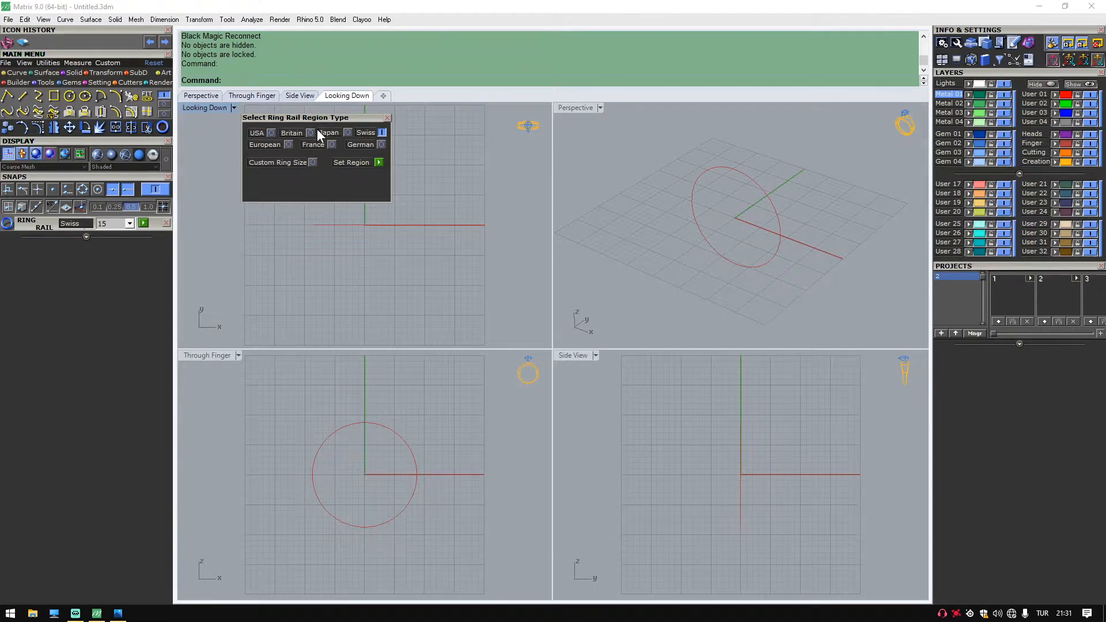
{"action": "left_click", "coordinate": [289, 146]}
{"action": "left_click", "coordinate": [382, 132]}
{"action": "left_click", "coordinate": [389, 117]}
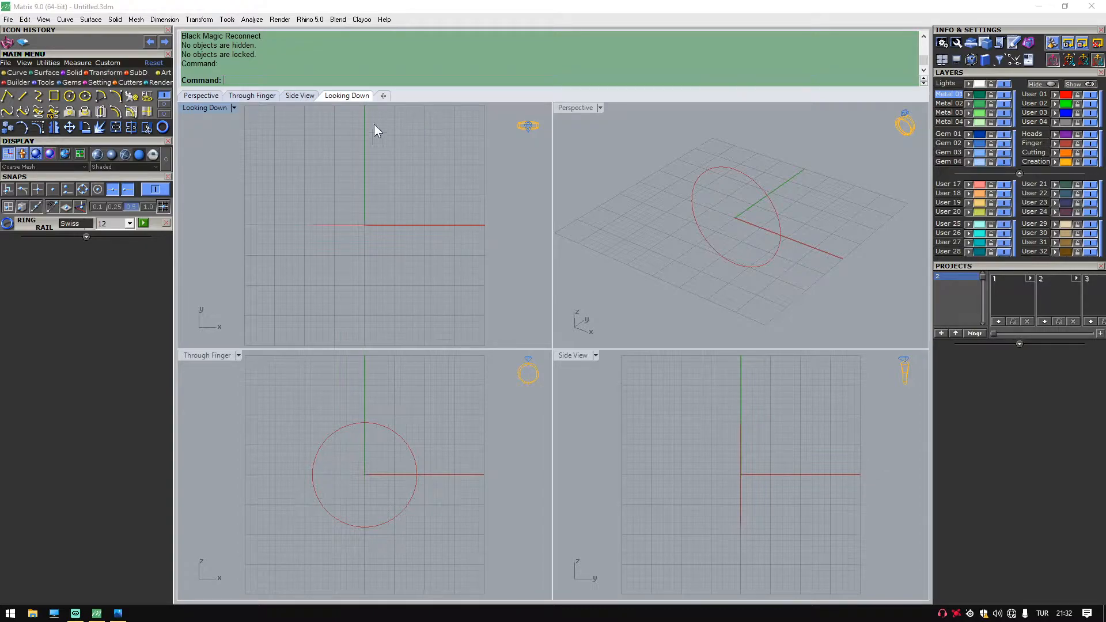
Load a 2.5 mm round diamond at the origin and close the Gem Loader.
{"action": "left_click", "coordinate": [70, 82]}
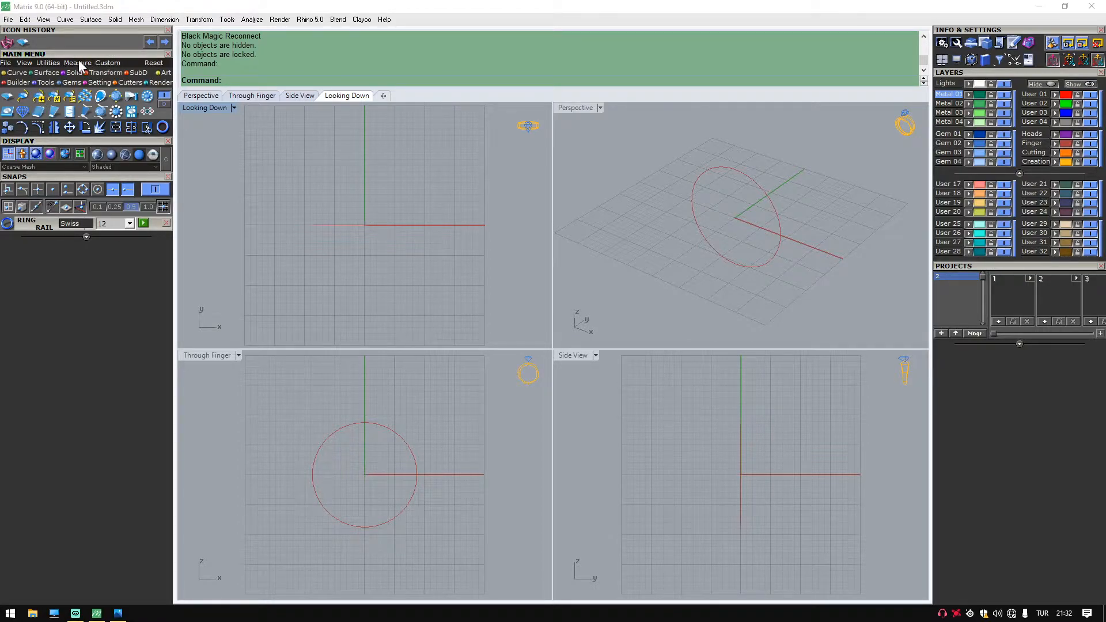
{"action": "left_click", "coordinate": [8, 98]}
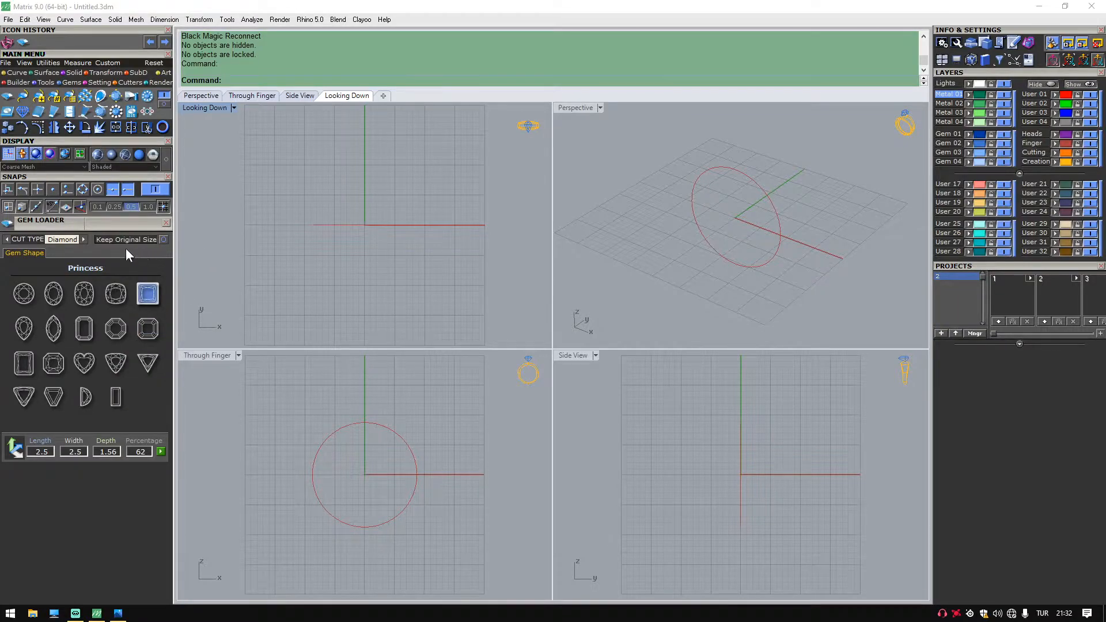
{"action": "left_click", "coordinate": [23, 293]}
{"action": "left_click", "coordinate": [140, 350]}
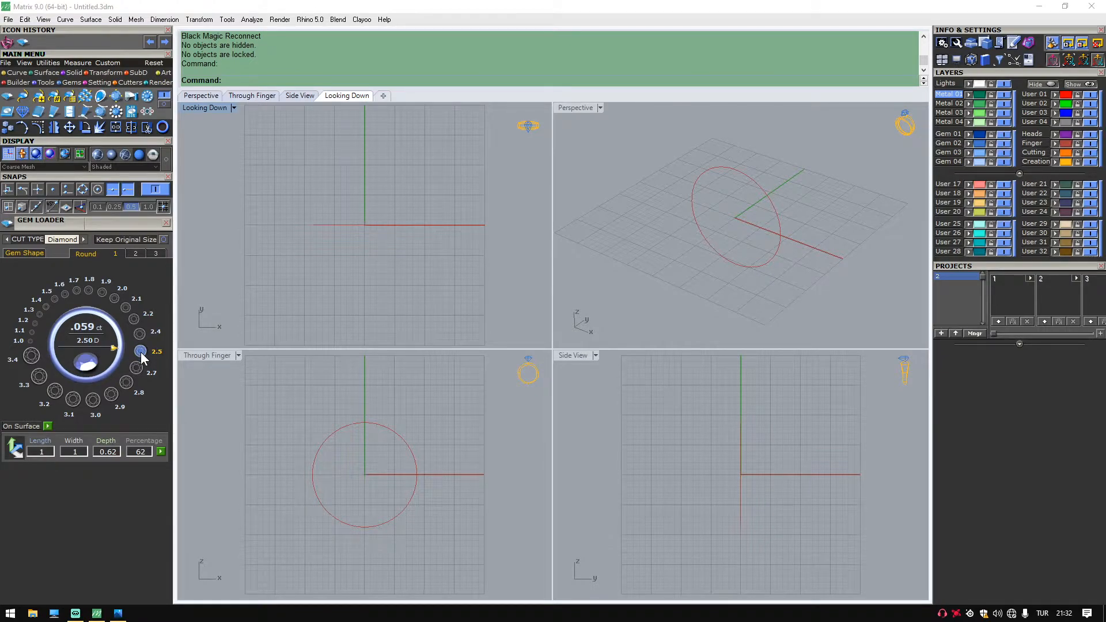
{"action": "left_click", "coordinate": [142, 353]}
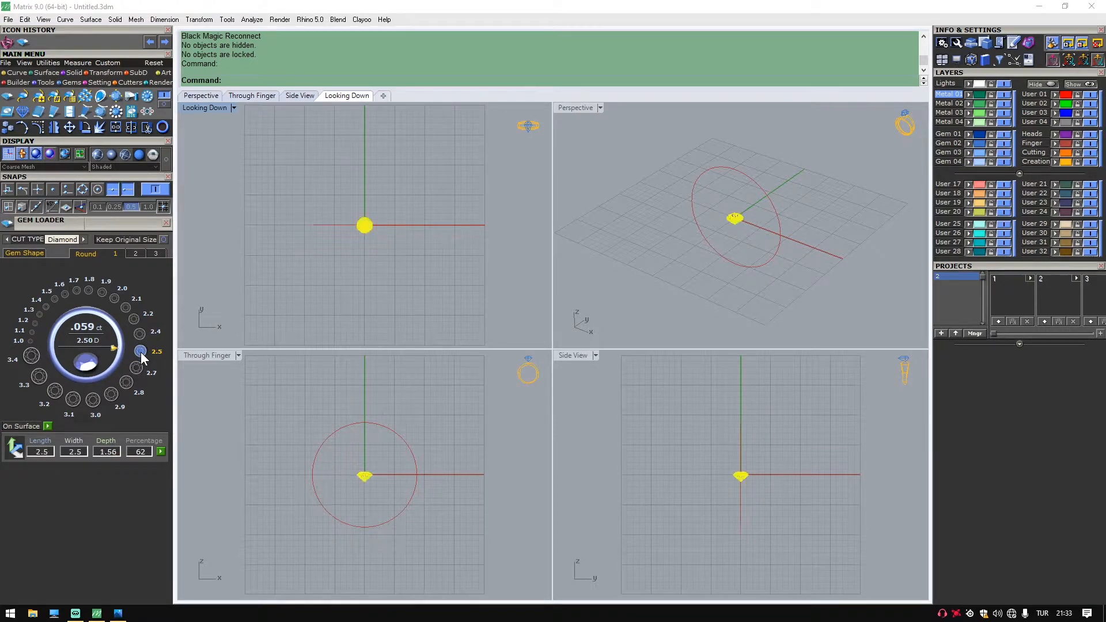
{"action": "left_click", "coordinate": [407, 328]}
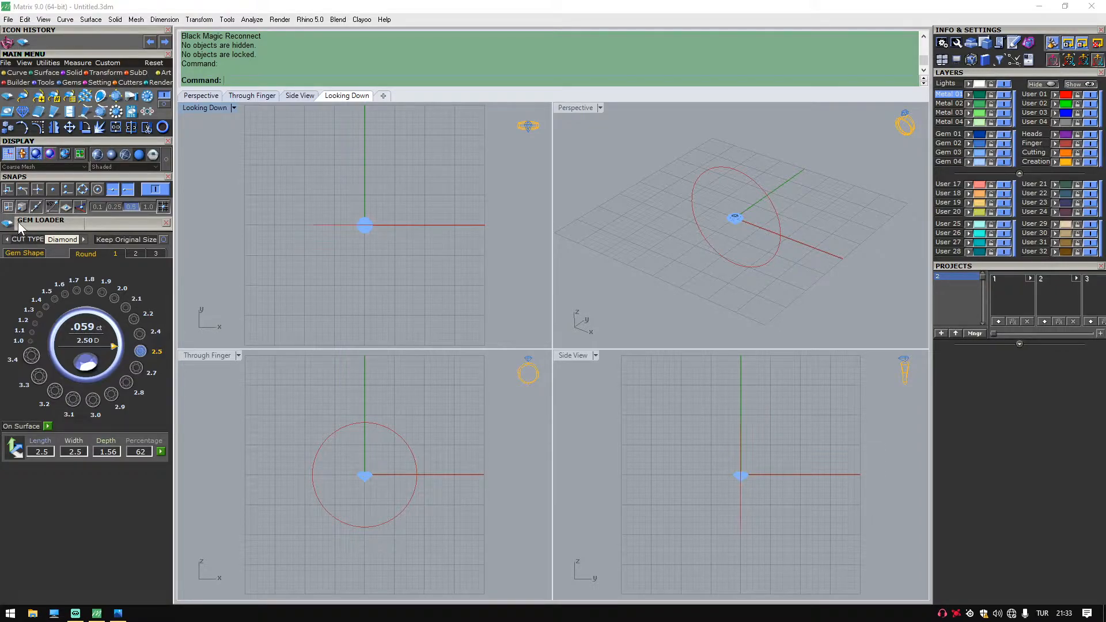
{"action": "left_click", "coordinate": [167, 223]}
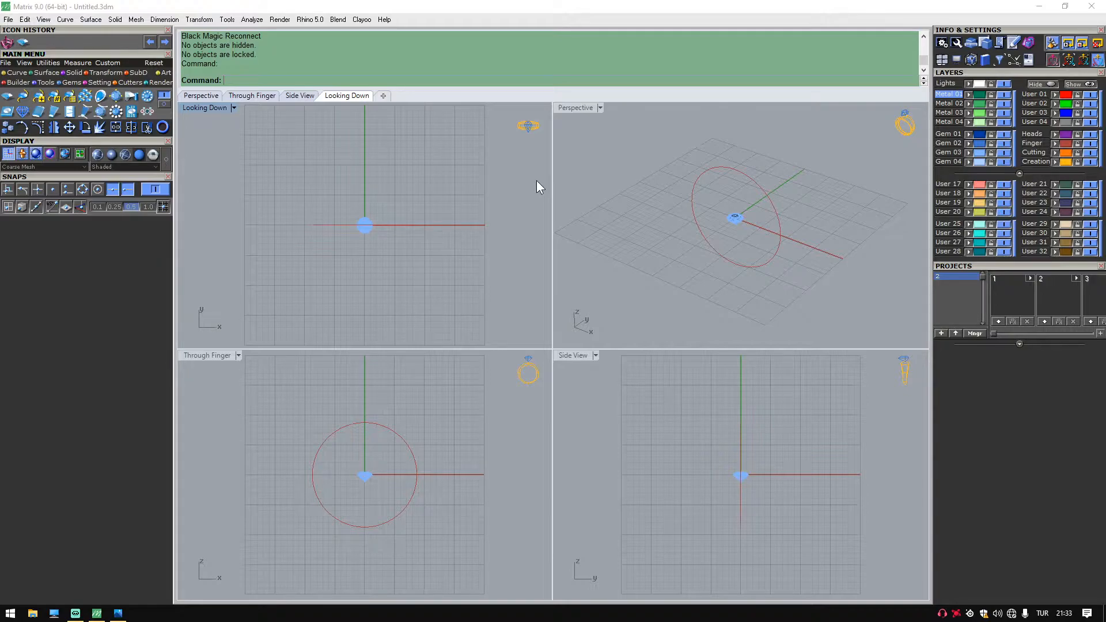
Use the gumball in the Through Finger view to move the gem sideways beyond the ring rail, raise it and rotate it.
{"action": "left_click", "coordinate": [339, 425]}
{"action": "left_click", "coordinate": [438, 431]}
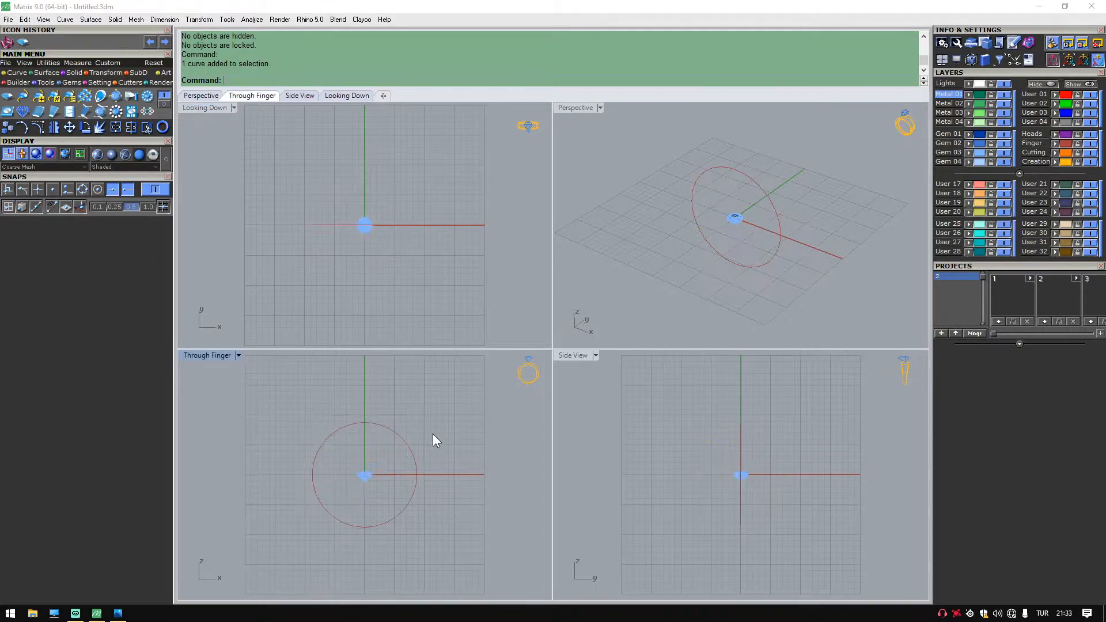
{"action": "left_click", "coordinate": [364, 477]}
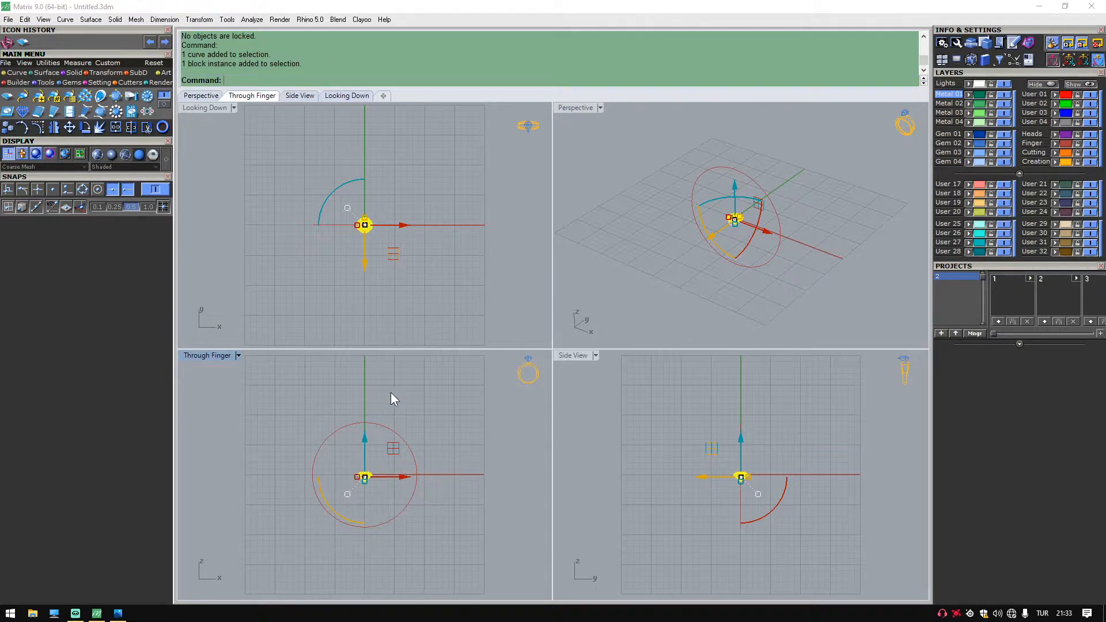
{"action": "left_click_drag", "start_coordinate": [403, 475], "coordinate": [514, 457]}
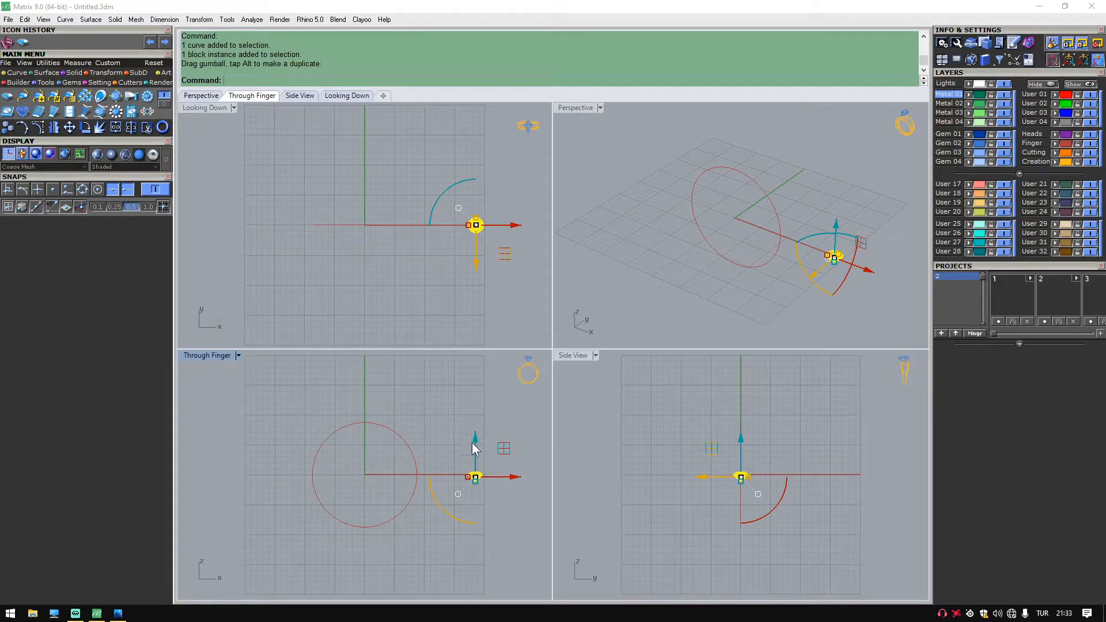
{"action": "left_click_drag", "start_coordinate": [478, 444], "coordinate": [479, 401]}
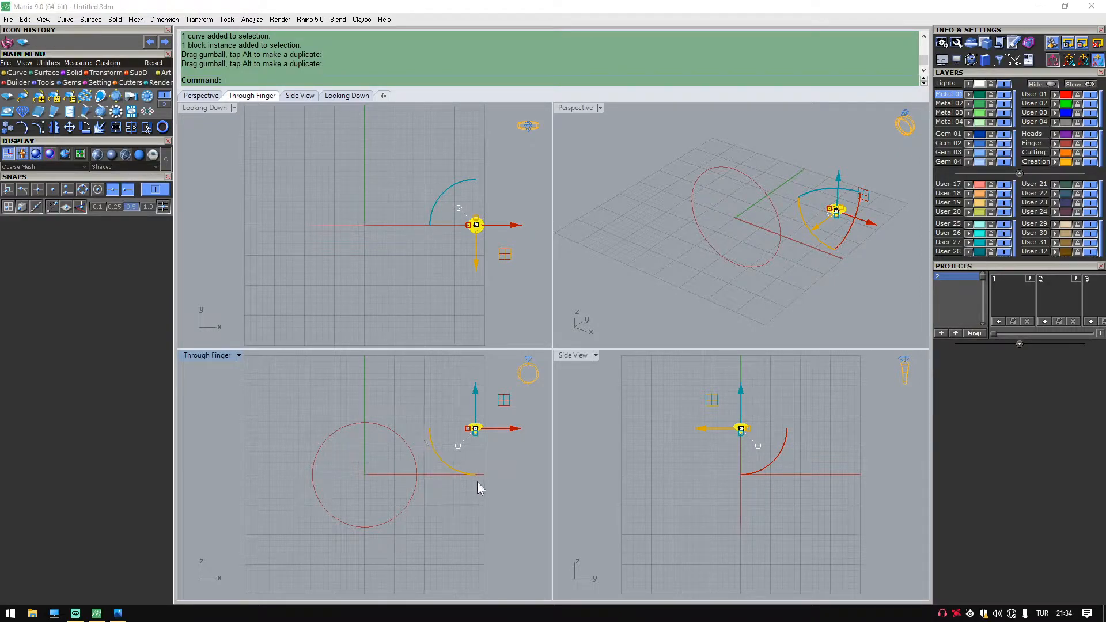
{"action": "left_click_drag", "start_coordinate": [436, 459], "coordinate": [439, 384]}
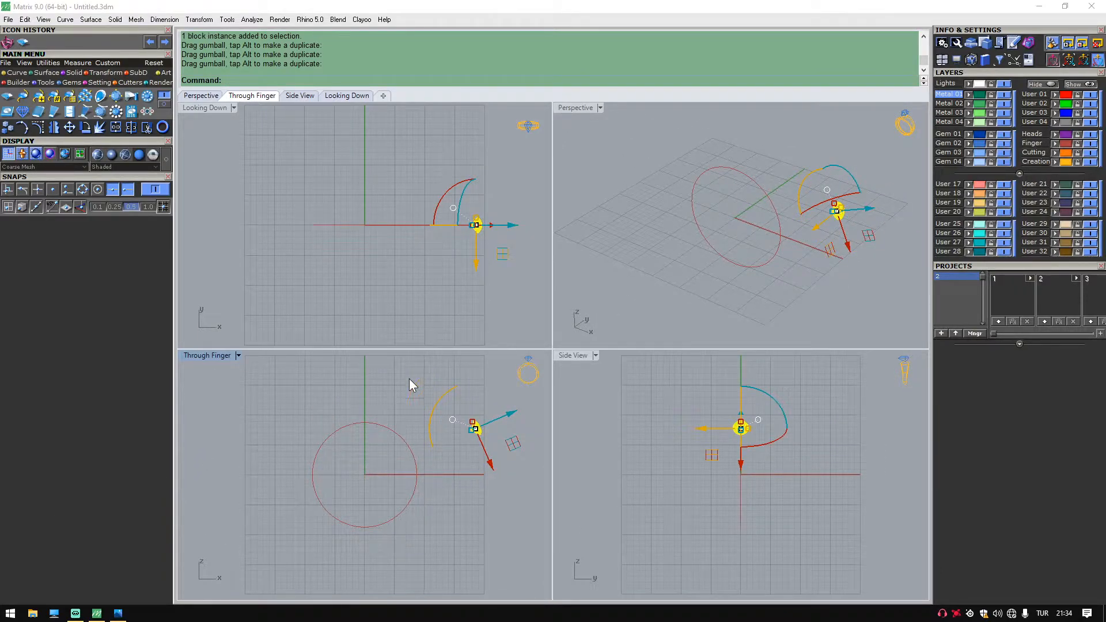
{"action": "left_click", "coordinate": [383, 369]}
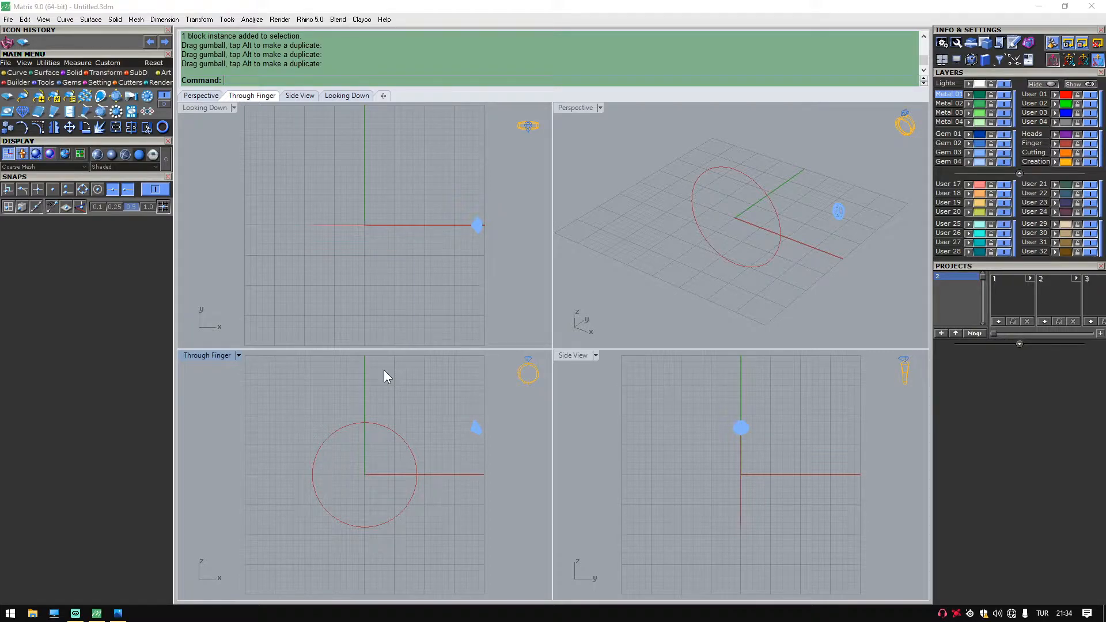
Undo the gem's gumball moves and rotation, redo them, and undo them again so it returns to the origin.
{"action": "key", "text": "ctrl+z"}
{"action": "key", "text": "ctrl+z"}
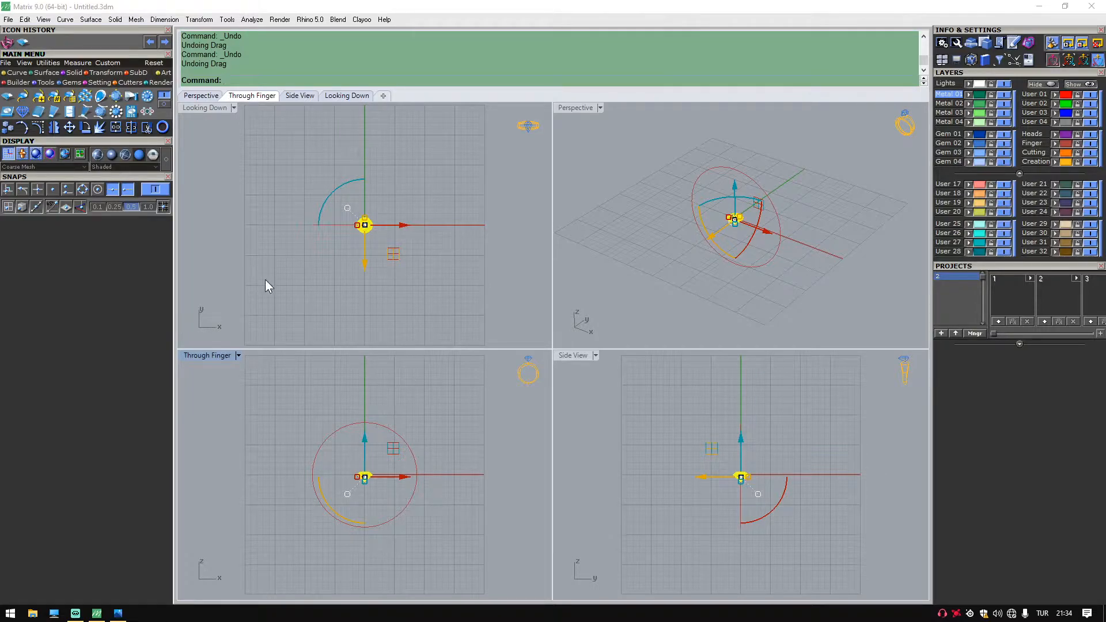
{"action": "left_click", "coordinate": [164, 44]}
{"action": "left_click", "coordinate": [165, 44]}
{"action": "left_click", "coordinate": [148, 45]}
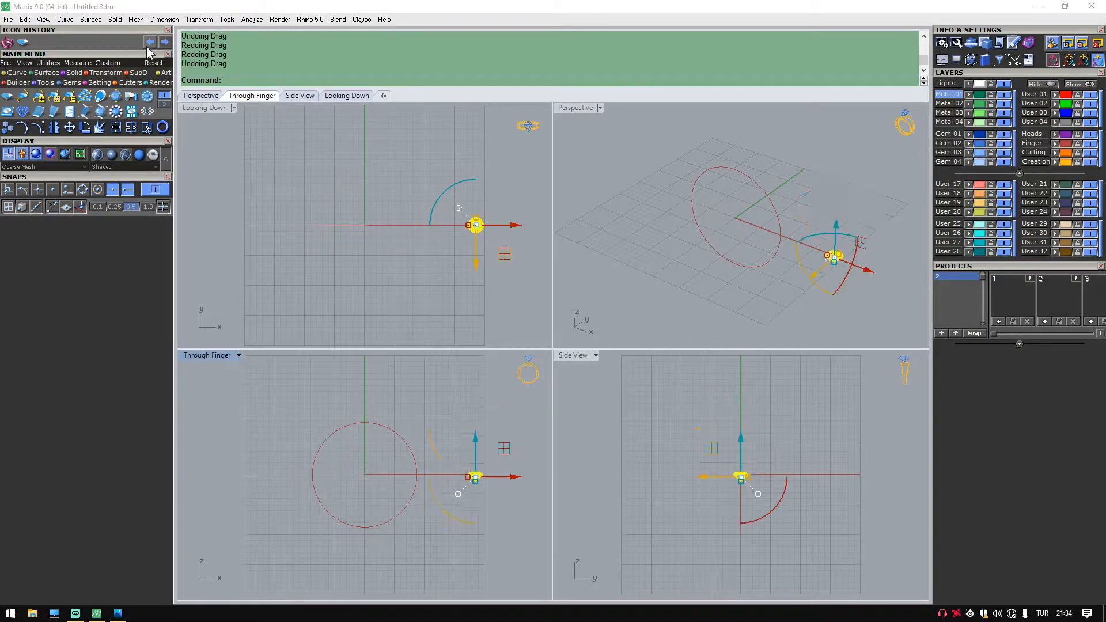
{"action": "left_click", "coordinate": [149, 44]}
{"action": "left_click", "coordinate": [453, 415]}
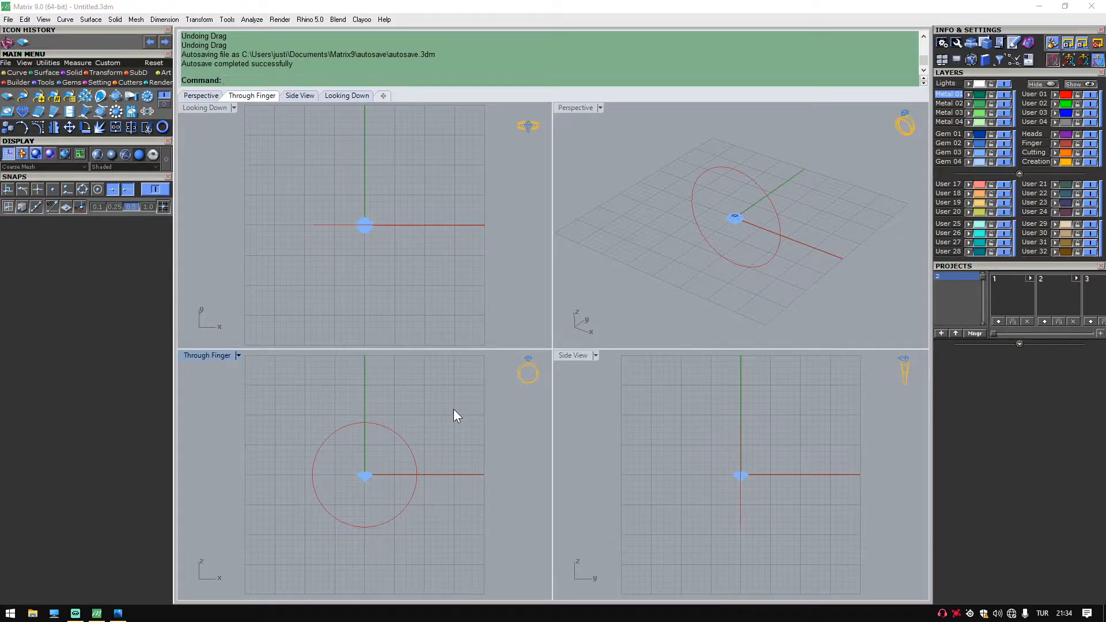
Move the gem straight up in the Through Finger view until its table meets the top of the ring rail.
{"action": "left_click", "coordinate": [368, 480]}
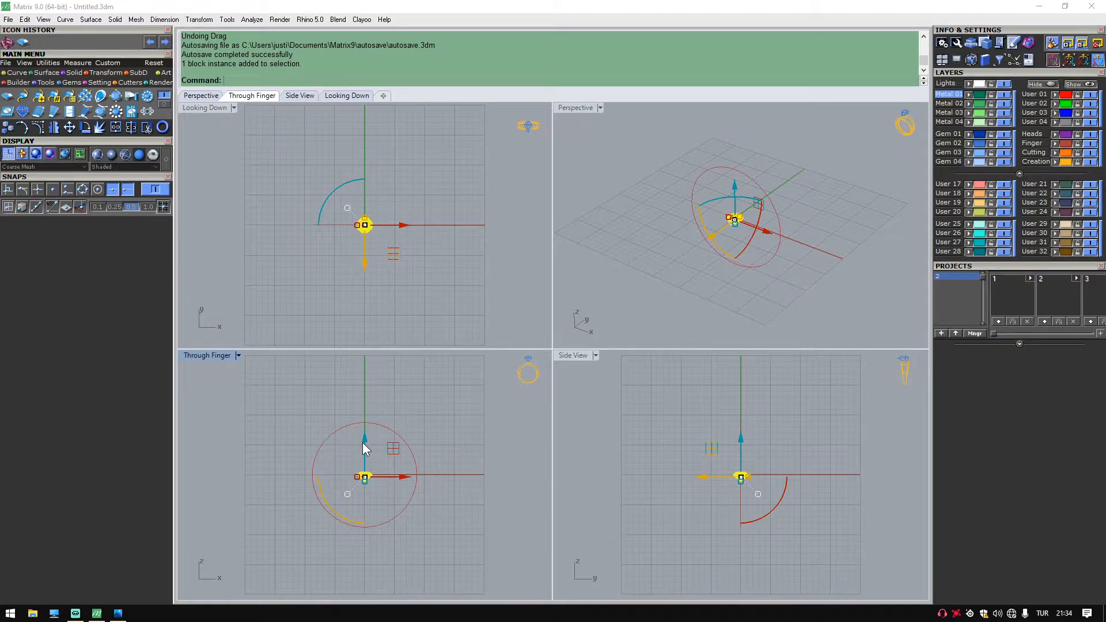
{"action": "scroll", "coordinate": [365, 423], "scroll_direction": "up", "scroll_amount": 6}
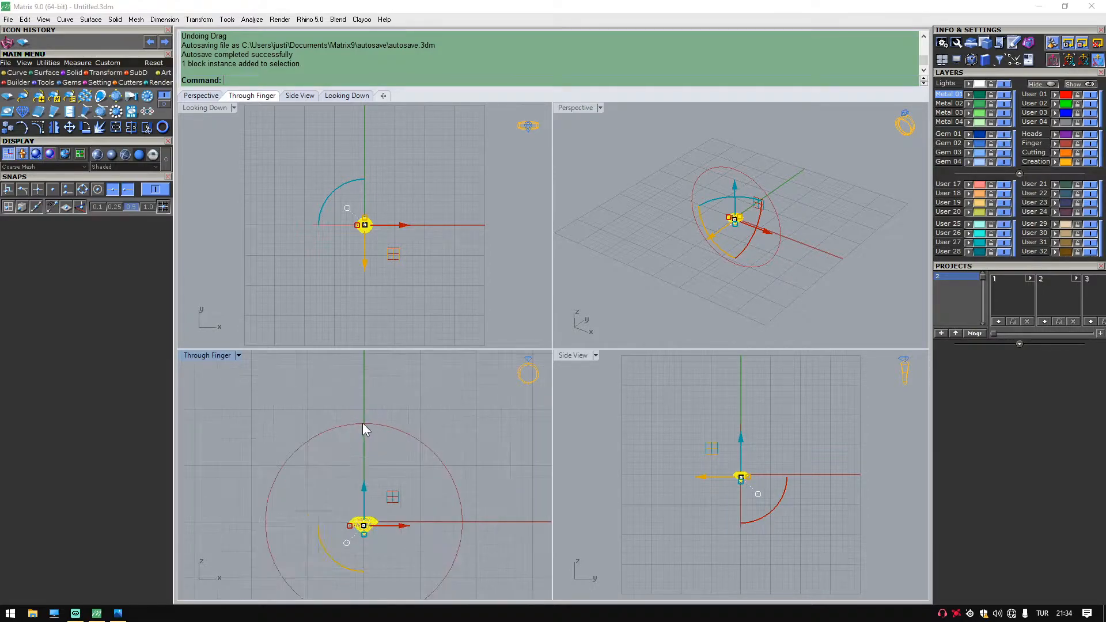
{"action": "scroll", "coordinate": [366, 443], "scroll_direction": "down", "scroll_amount": 1}
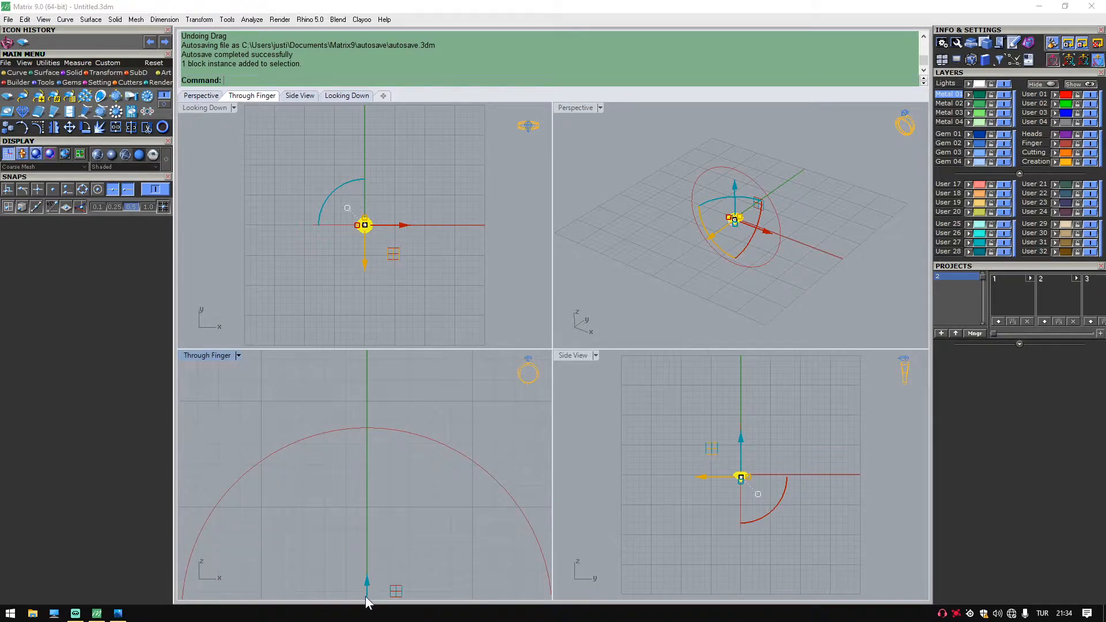
{"action": "left_click_drag", "start_coordinate": [368, 584], "coordinate": [376, 426]}
{"action": "scroll", "coordinate": [367, 440], "scroll_direction": "up", "scroll_amount": 4}
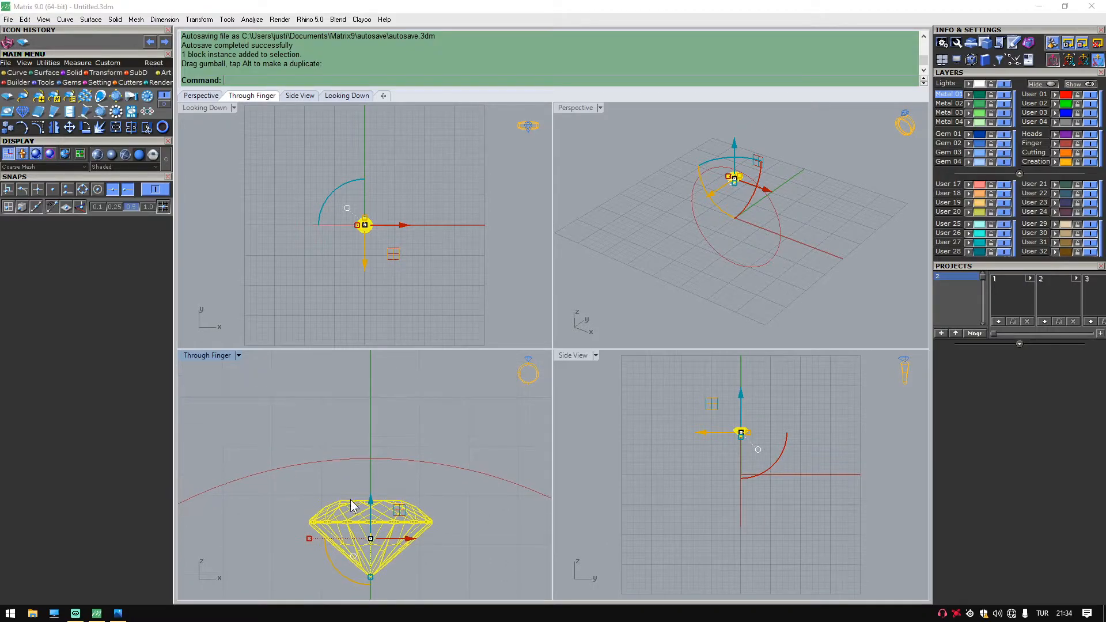
{"action": "left_click_drag", "start_coordinate": [323, 494], "coordinate": [370, 454]}
{"action": "left_click", "coordinate": [413, 431]}
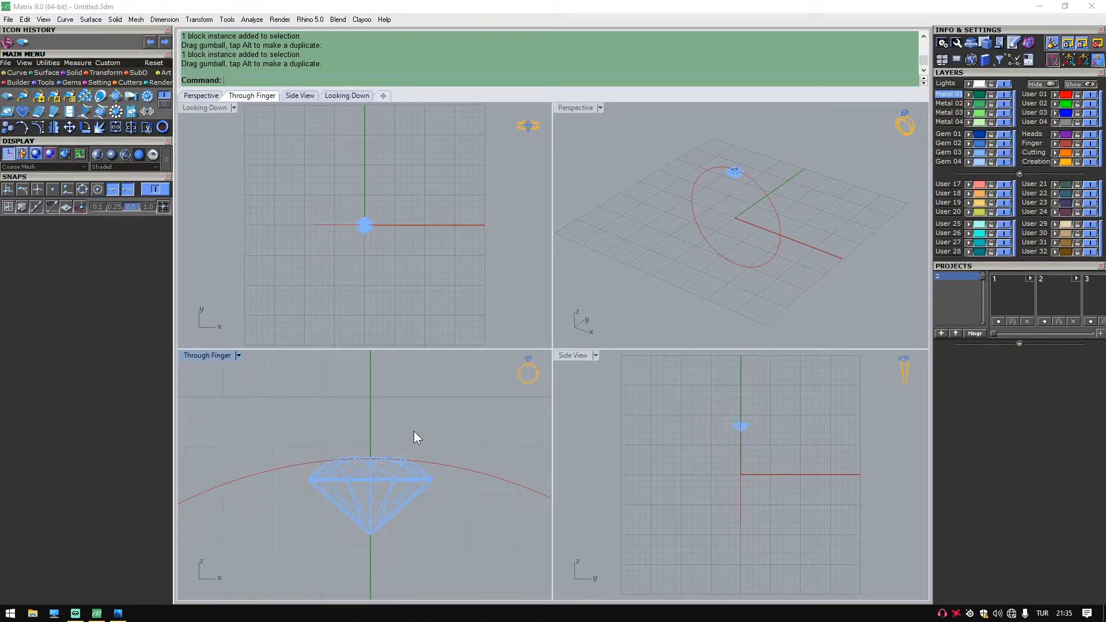
Raise the gem exactly 3 mm vertically in the Through Finger view and deselect it.
{"action": "left_click", "coordinate": [418, 483]}
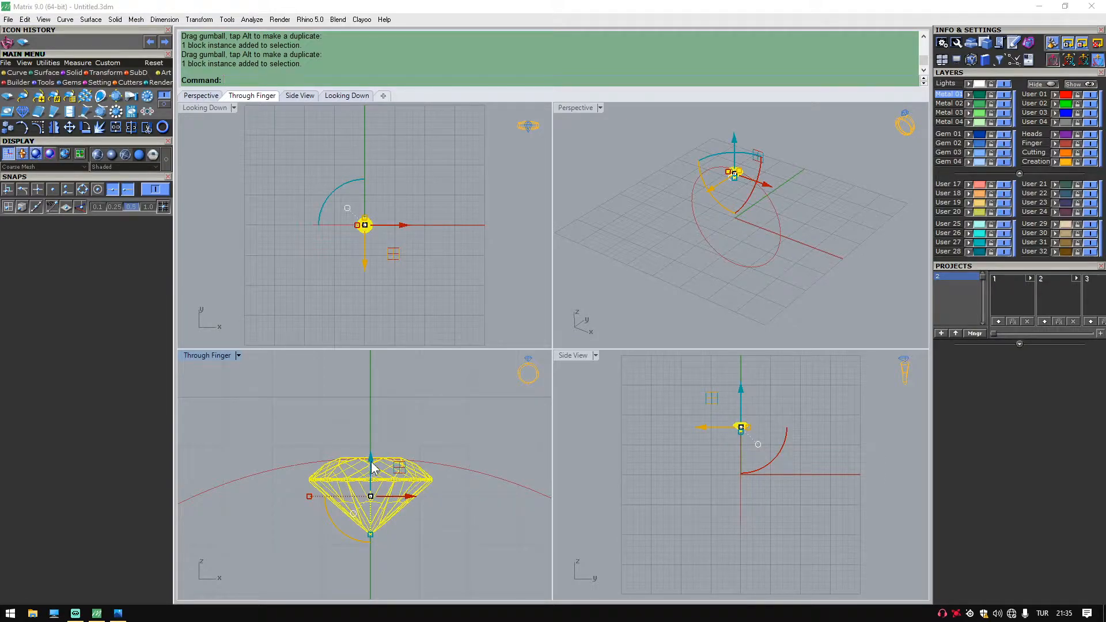
{"action": "left_click_drag", "start_coordinate": [372, 461], "coordinate": [373, 462]}
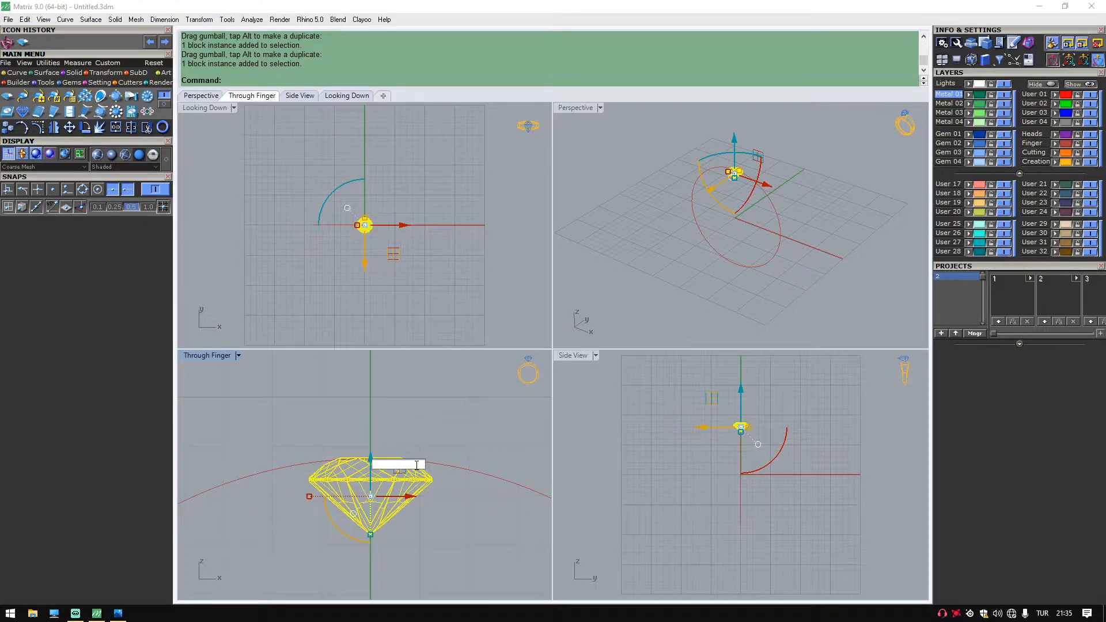
{"action": "type", "text": "3"}
{"action": "key", "text": "Return"}
{"action": "scroll", "coordinate": [416, 465], "scroll_direction": "down", "scroll_amount": 2}
{"action": "right_click_drag", "start_coordinate": [448, 427], "coordinate": [402, 450]}
{"action": "key", "text": "Escape"}
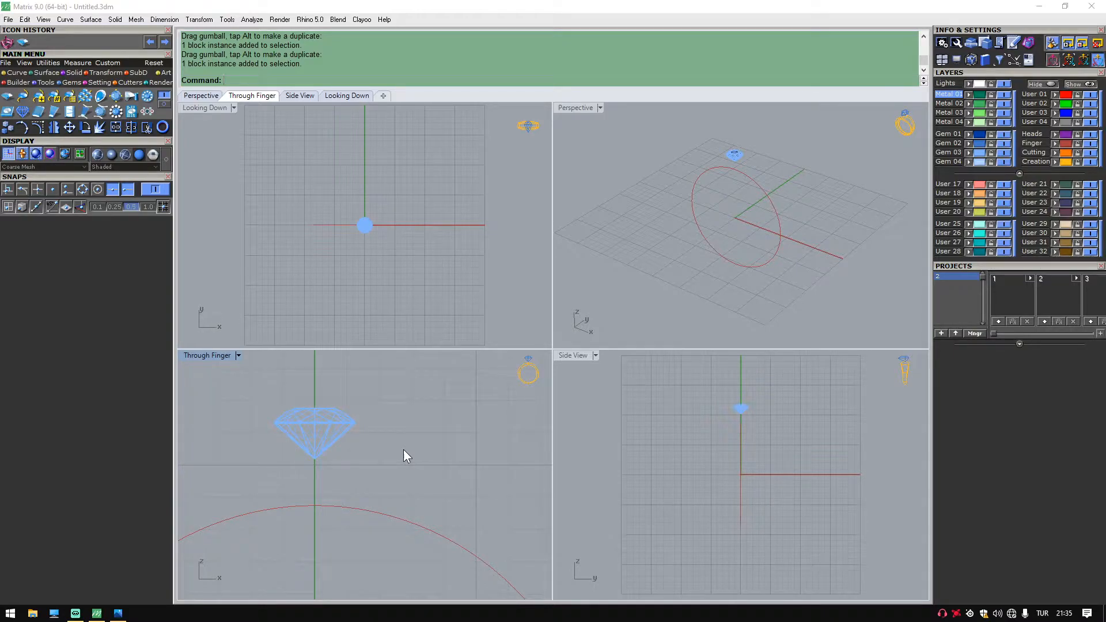
Try moving the gem vertically above the rail by freehand gumball moves, and undo them.
{"action": "scroll", "coordinate": [401, 440], "scroll_direction": "down", "scroll_amount": 3}
{"action": "right_click_drag", "start_coordinate": [683, 241], "coordinate": [680, 195]}
{"action": "scroll", "coordinate": [376, 422], "scroll_direction": "up", "scroll_amount": 2}
{"action": "left_click", "coordinate": [339, 438]}
{"action": "left_click_drag", "start_coordinate": [347, 403], "coordinate": [347, 367]}
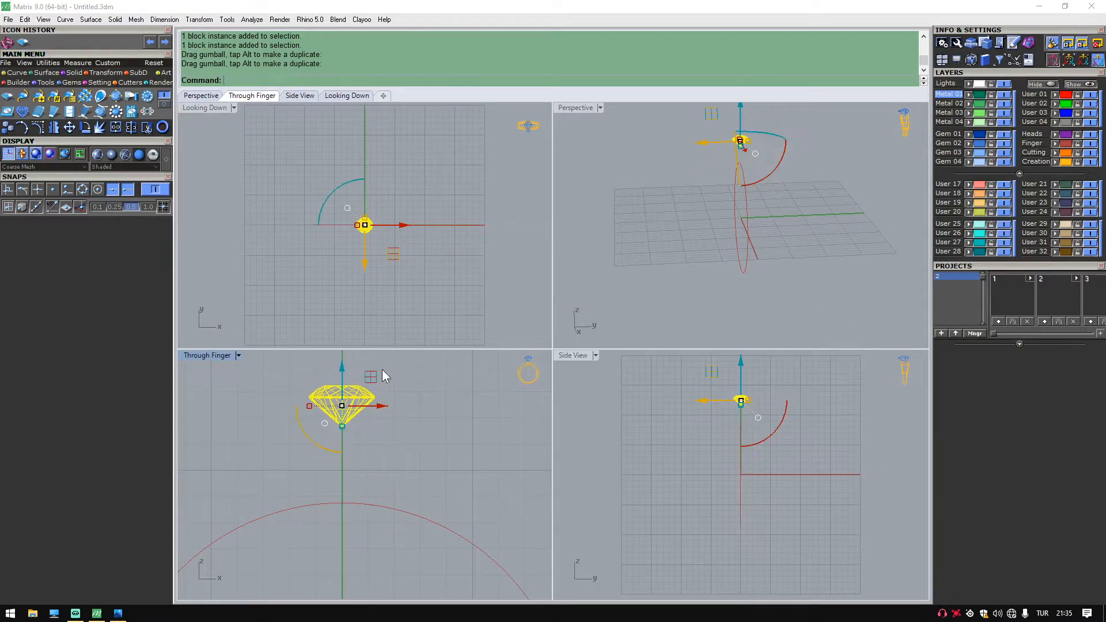
{"action": "key", "text": "ctrl+z"}
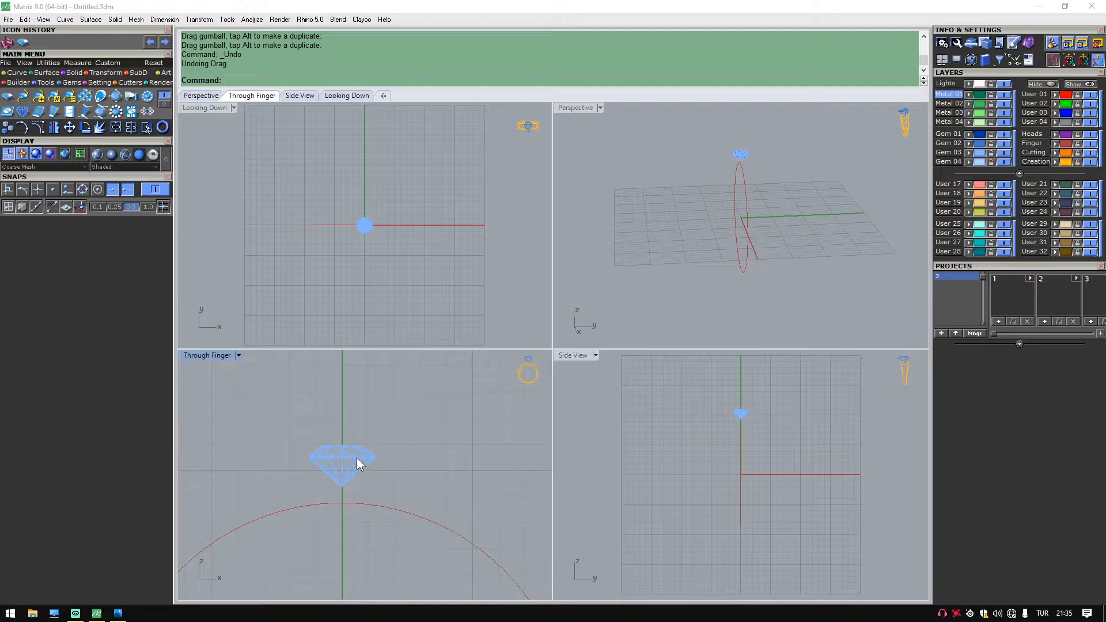
{"action": "key", "text": "ctrl+z"}
{"action": "scroll", "coordinate": [332, 483], "scroll_direction": "up", "scroll_amount": 1}
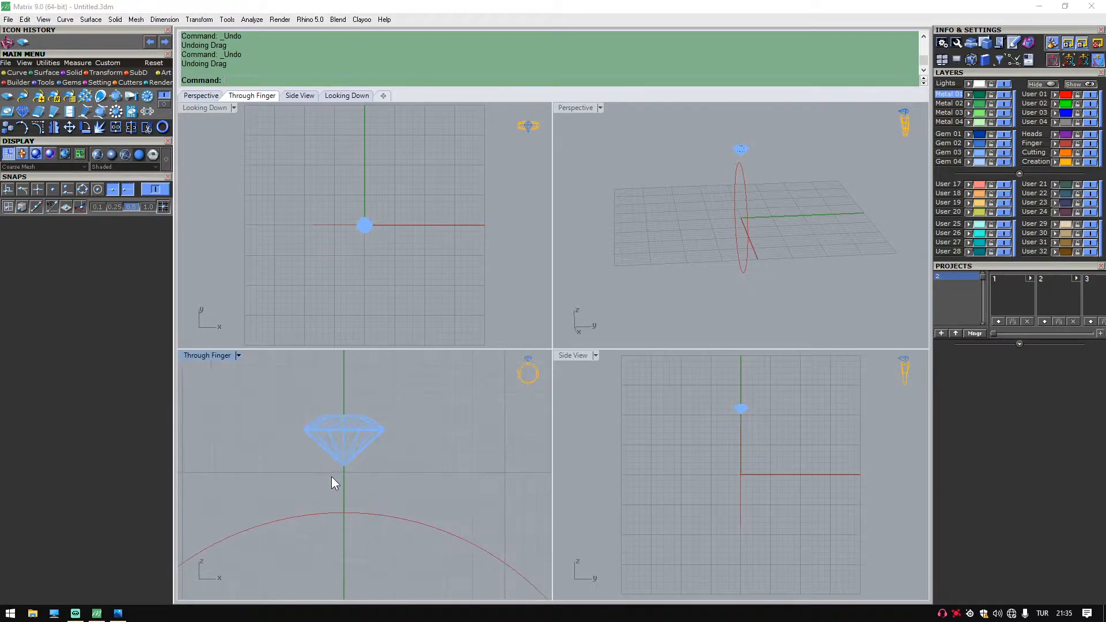
Lower the gem by exactly 1 mm in the Through Finger view and raise it back by 1 mm.
{"action": "left_click", "coordinate": [349, 431]}
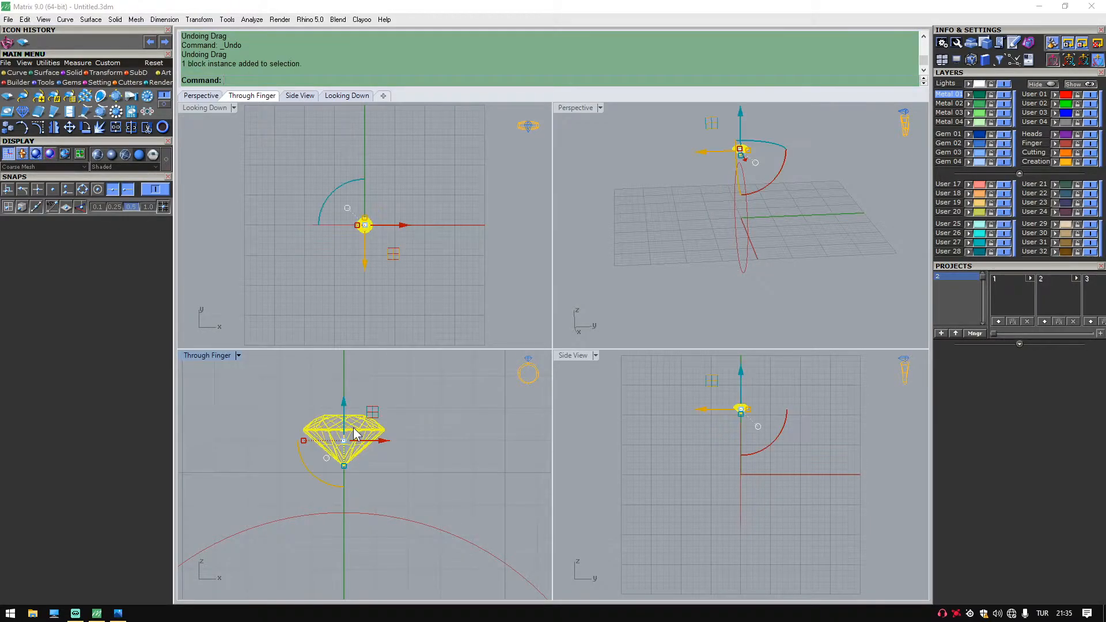
{"action": "left_click", "coordinate": [344, 406]}
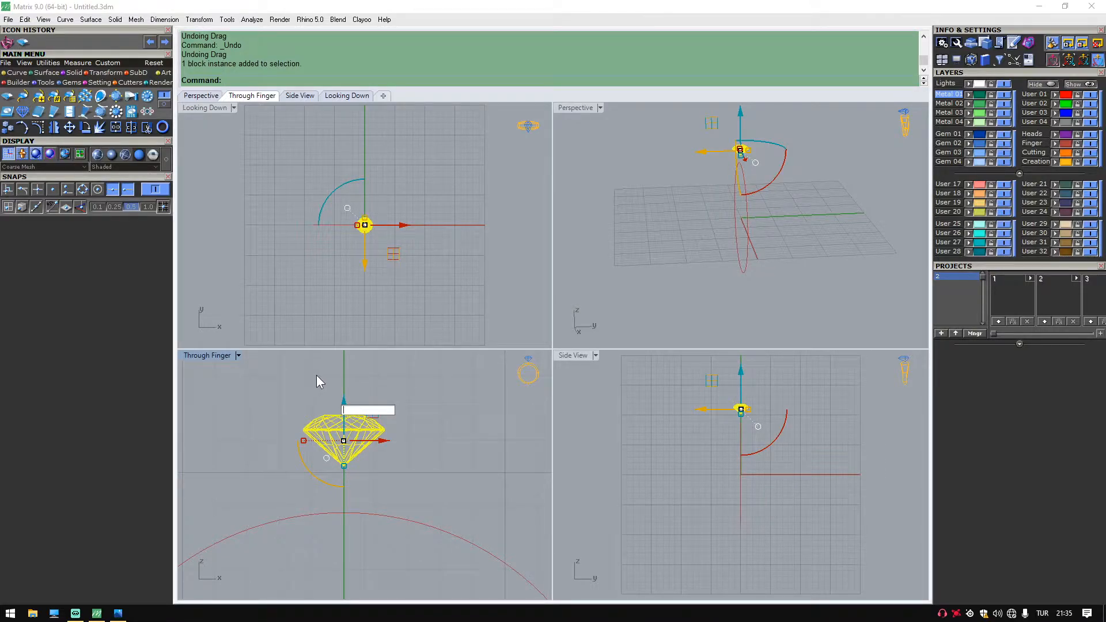
{"action": "type", "text": "-1"}
{"action": "key", "text": "Return"}
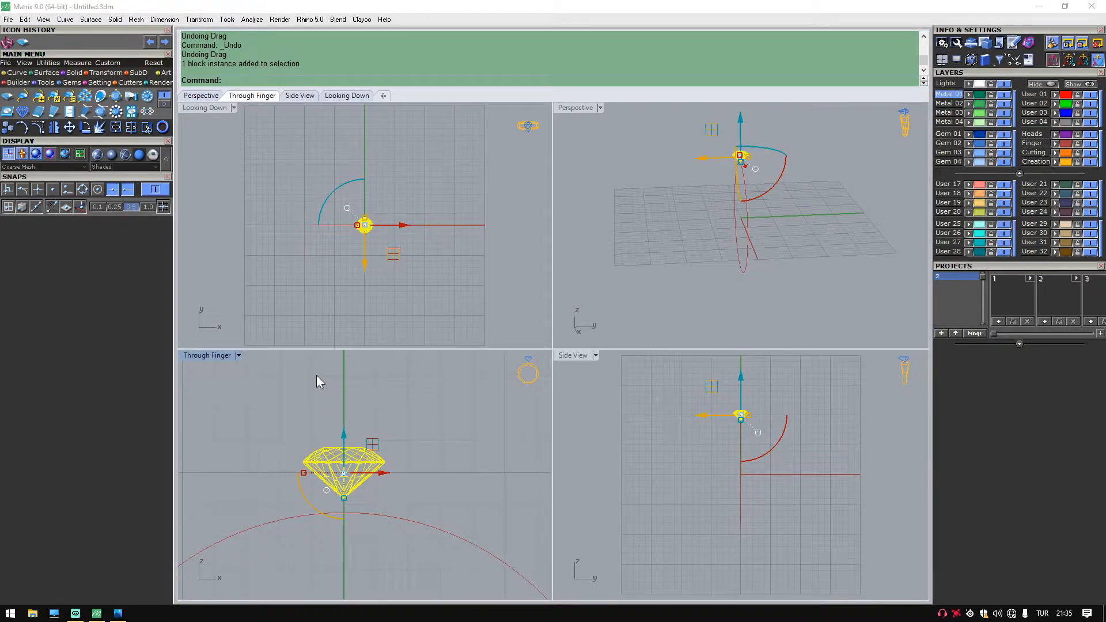
{"action": "left_click", "coordinate": [343, 434]}
{"action": "type", "text": "1"}
{"action": "key", "text": "Return"}
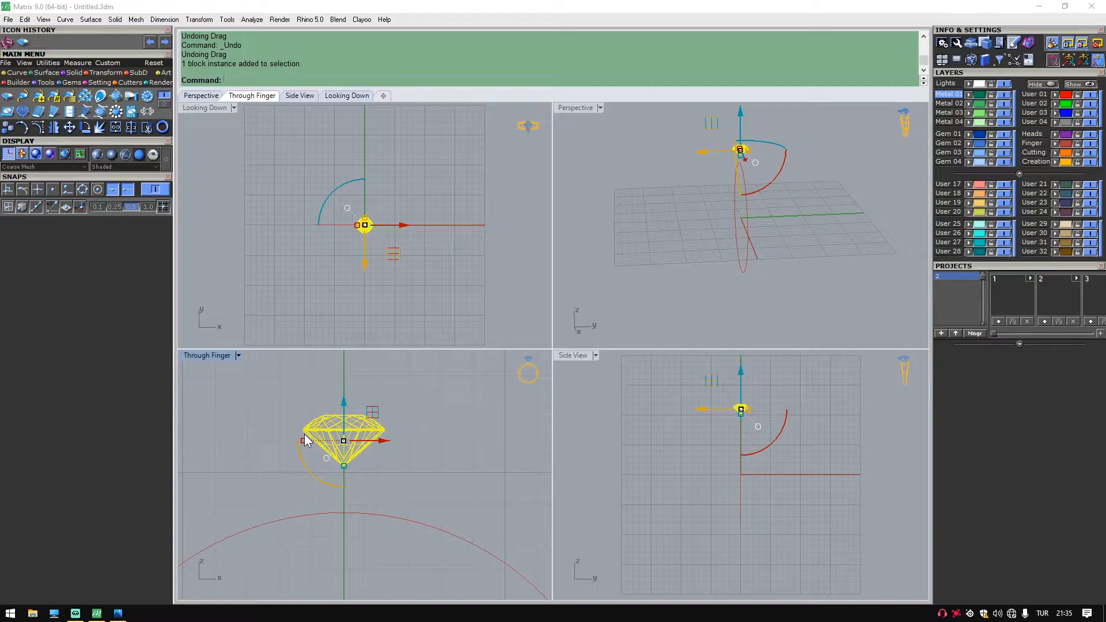
Deselect the gem and open the Head Builder from the setting tools.
{"action": "left_click", "coordinate": [662, 165]}
{"action": "scroll", "coordinate": [662, 165], "scroll_direction": "down", "scroll_amount": 3}
{"action": "right_click_drag", "start_coordinate": [663, 165], "coordinate": [751, 195]}
{"action": "mouse_move", "coordinate": [673, 190]}
{"action": "right_mouse_down"}
{"action": "mouse_move", "coordinate": [679, 153]}
{"action": "mouse_move", "coordinate": [777, 173]}
{"action": "mouse_move", "coordinate": [737, 183]}
{"action": "mouse_move", "coordinate": [686, 174]}
{"action": "mouse_move", "coordinate": [665, 204]}
{"action": "right_mouse_up"}
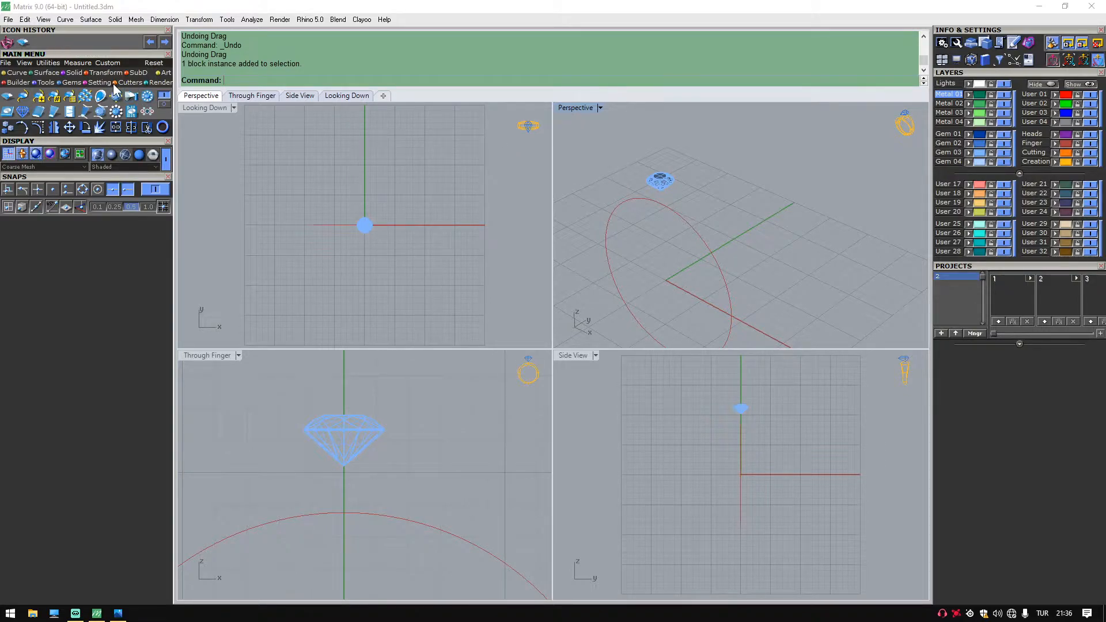
{"action": "left_click", "coordinate": [94, 82]}
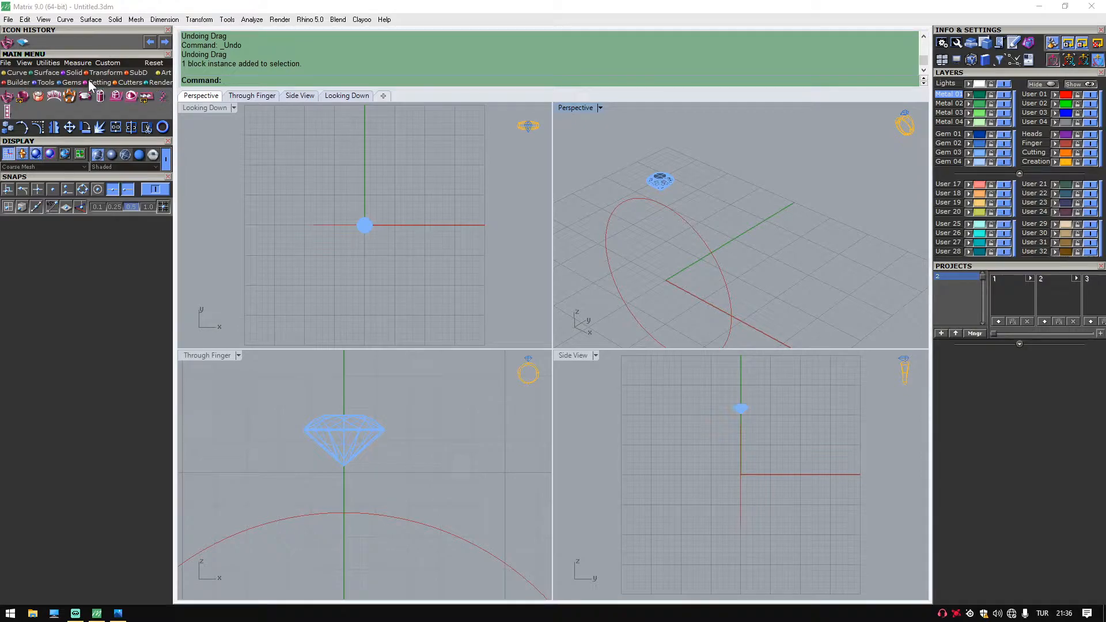
{"action": "left_click", "coordinate": [7, 97]}
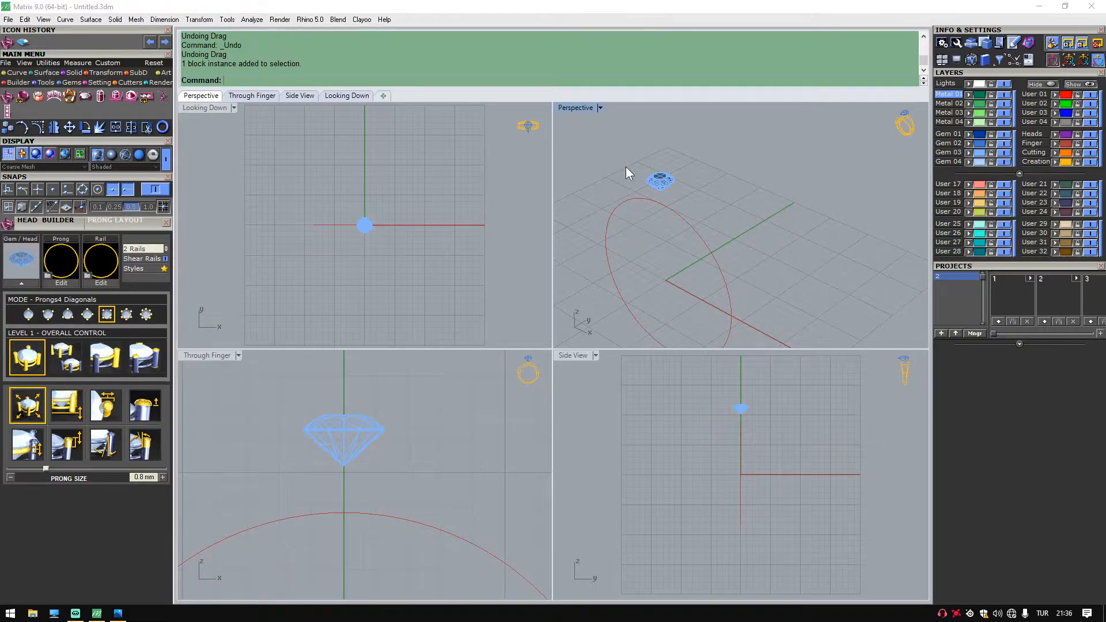
Maximize the Perspective view and load the gem into the Head Builder to generate a Prongs4 Diagonals head around it.
{"action": "right_click_drag", "start_coordinate": [653, 170], "coordinate": [684, 158], "text": "shift"}
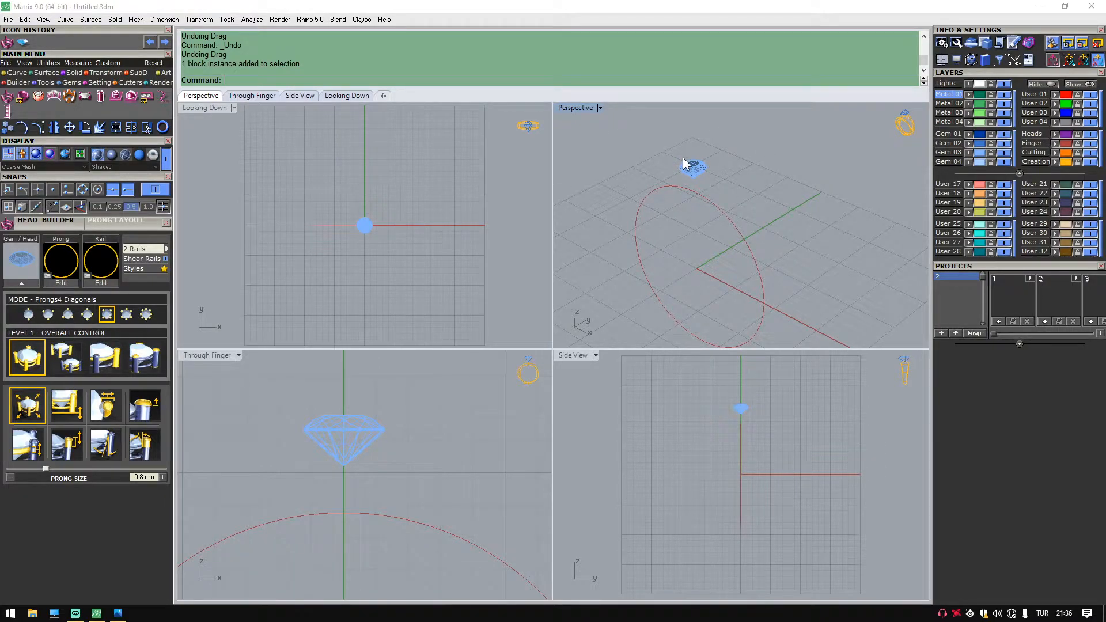
{"action": "double_click", "coordinate": [573, 108]}
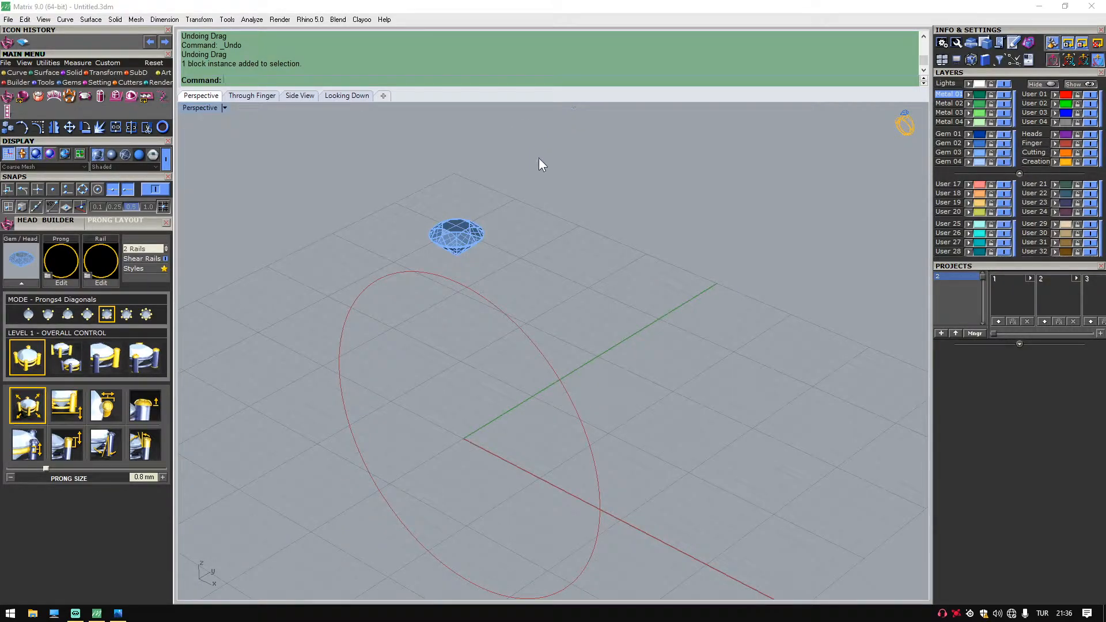
{"action": "right_click_drag", "start_coordinate": [617, 218], "coordinate": [707, 178], "text": "shift"}
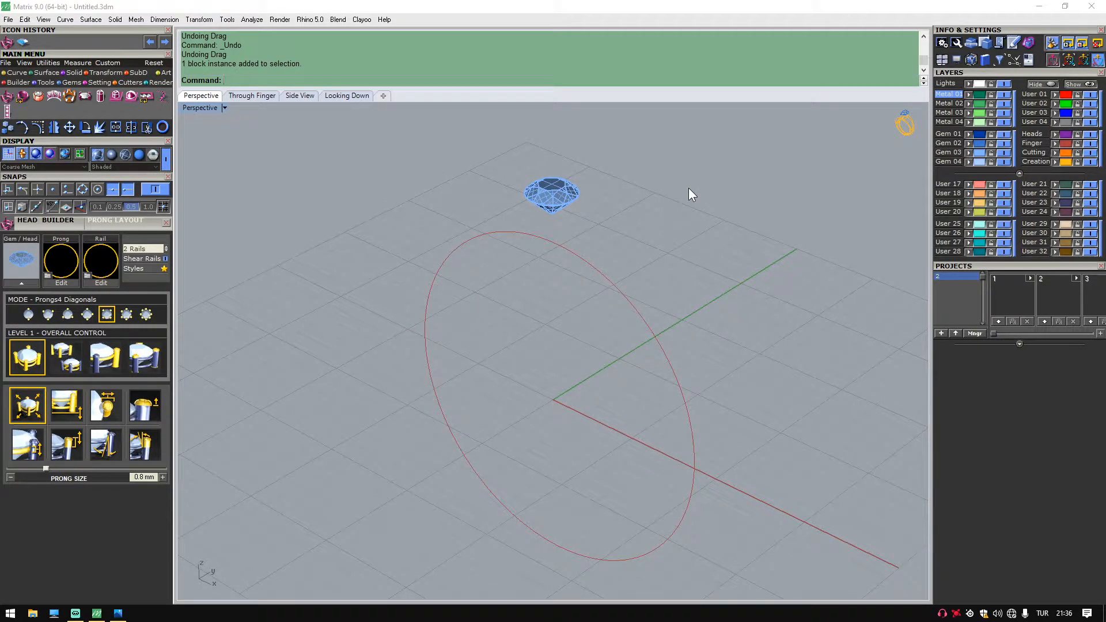
{"action": "left_click", "coordinate": [562, 198]}
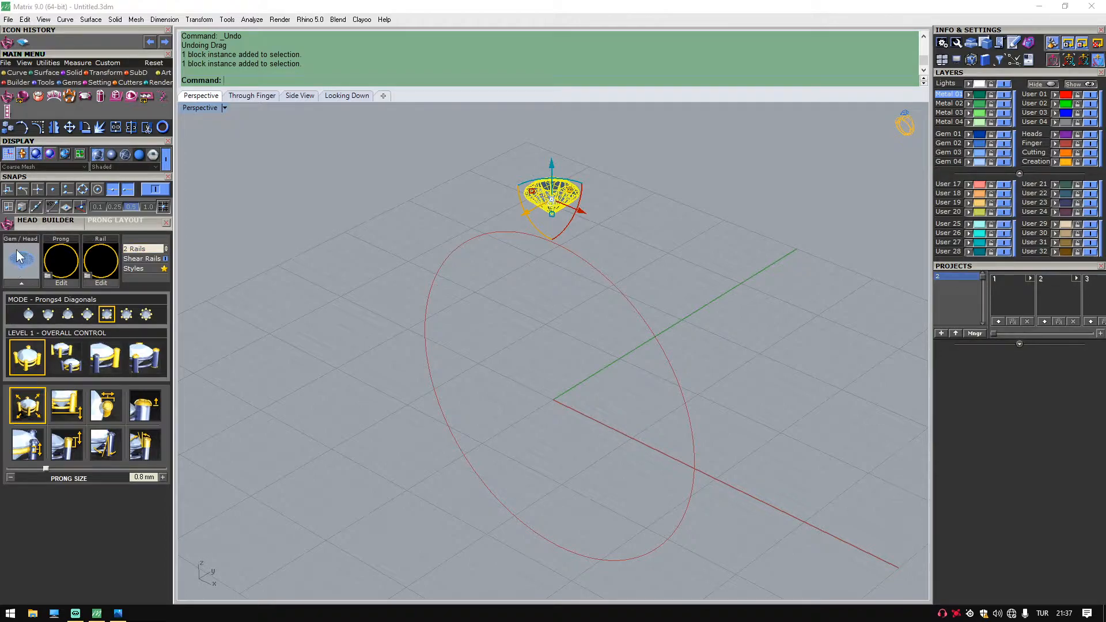
{"action": "left_click", "coordinate": [18, 282]}
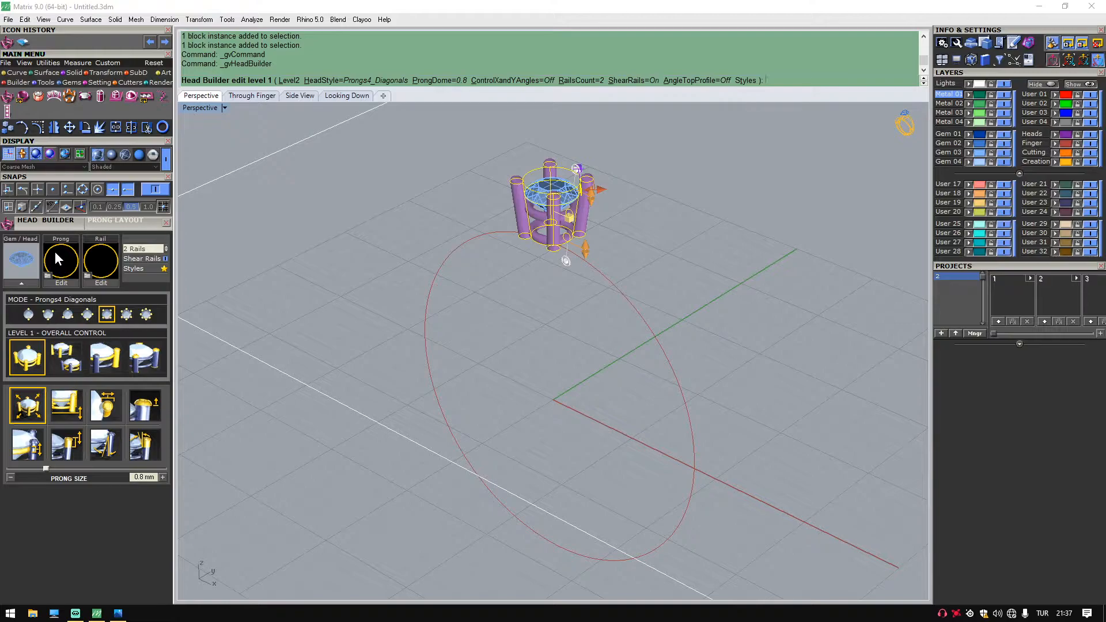
Examine the generated head from the side and above, and look through its prong nudge and prong dome settings.
{"action": "right_click_drag", "start_coordinate": [378, 225], "coordinate": [563, 350]}
{"action": "scroll", "coordinate": [481, 216], "scroll_direction": "up", "scroll_amount": 6}
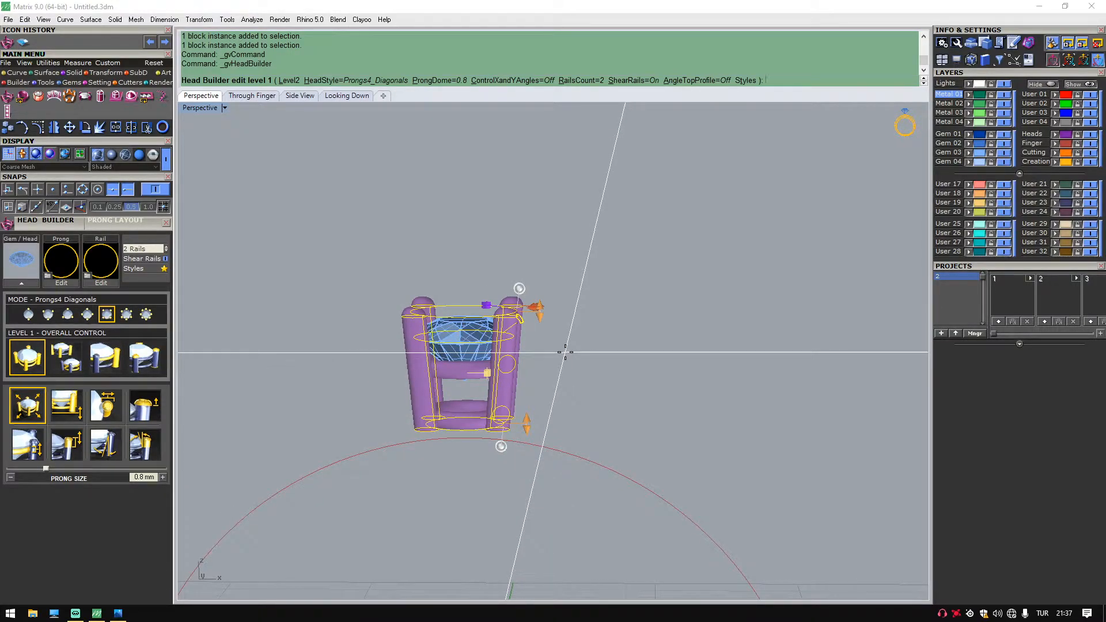
{"action": "right_click_drag", "start_coordinate": [565, 351], "coordinate": [490, 469]}
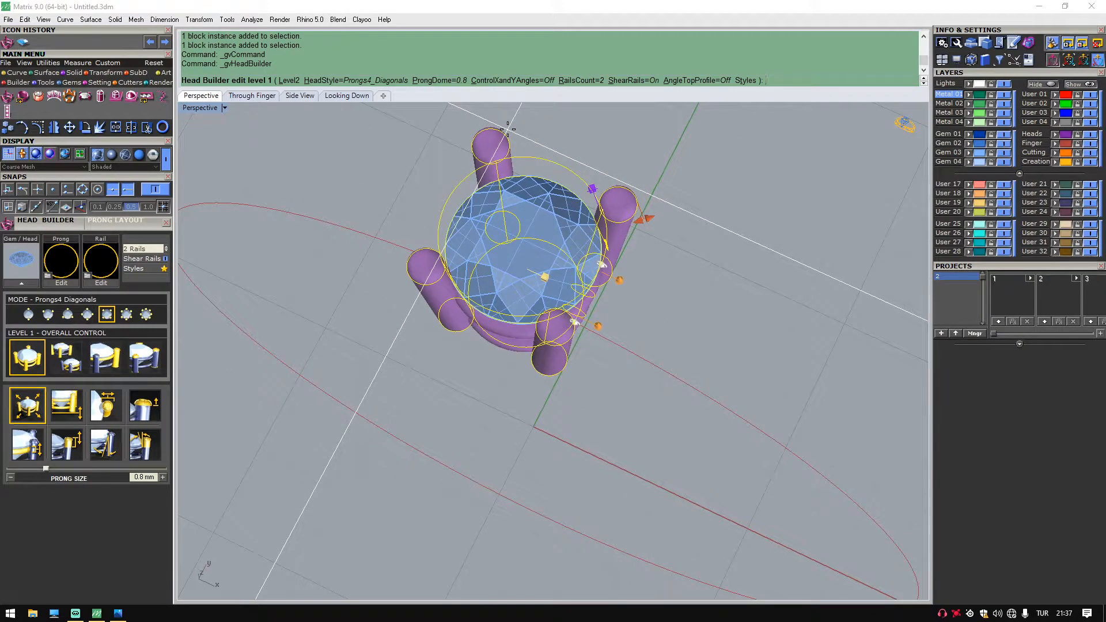
{"action": "right_click_drag", "start_coordinate": [507, 129], "coordinate": [502, 296]}
{"action": "scroll", "coordinate": [501, 295], "scroll_direction": "up", "scroll_amount": 3}
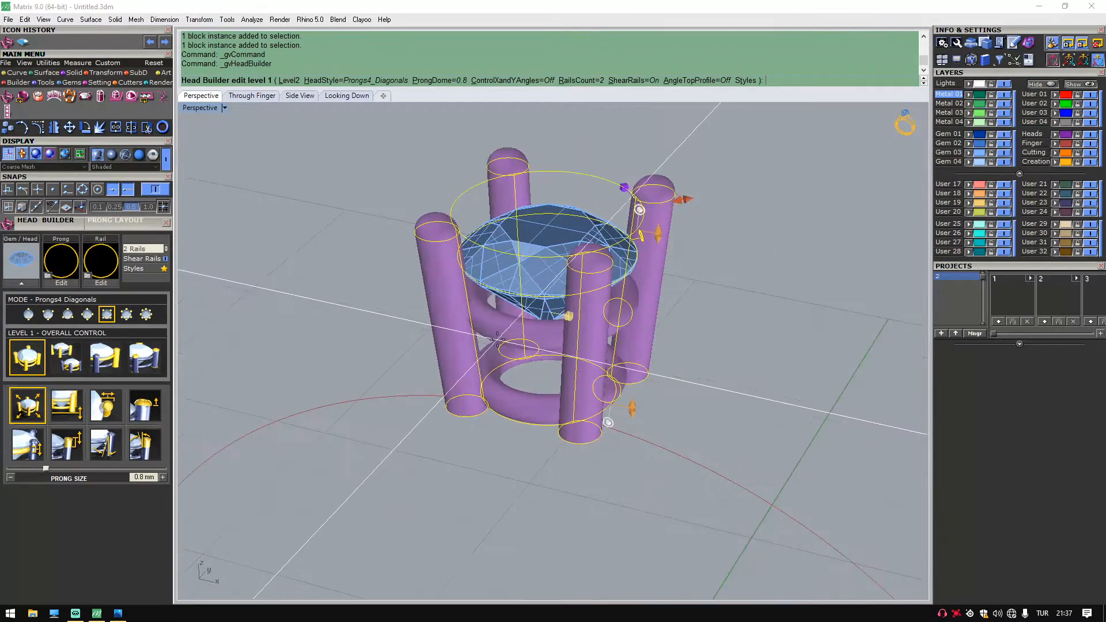
{"action": "right_click_drag", "start_coordinate": [481, 323], "coordinate": [387, 370]}
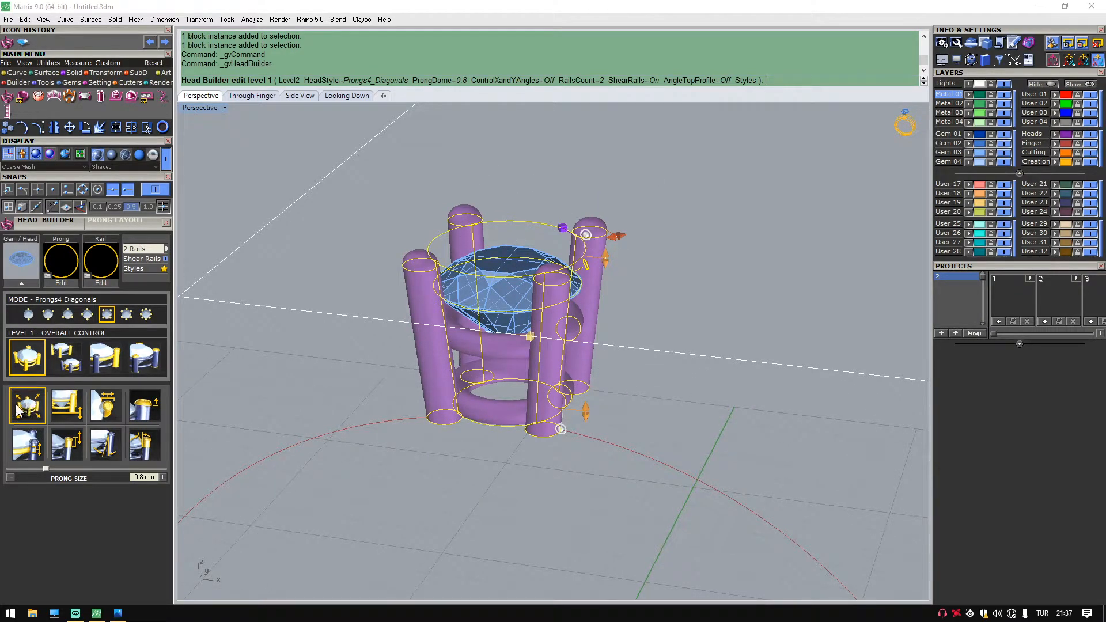
{"action": "left_click", "coordinate": [98, 411]}
{"action": "left_click", "coordinate": [141, 410]}
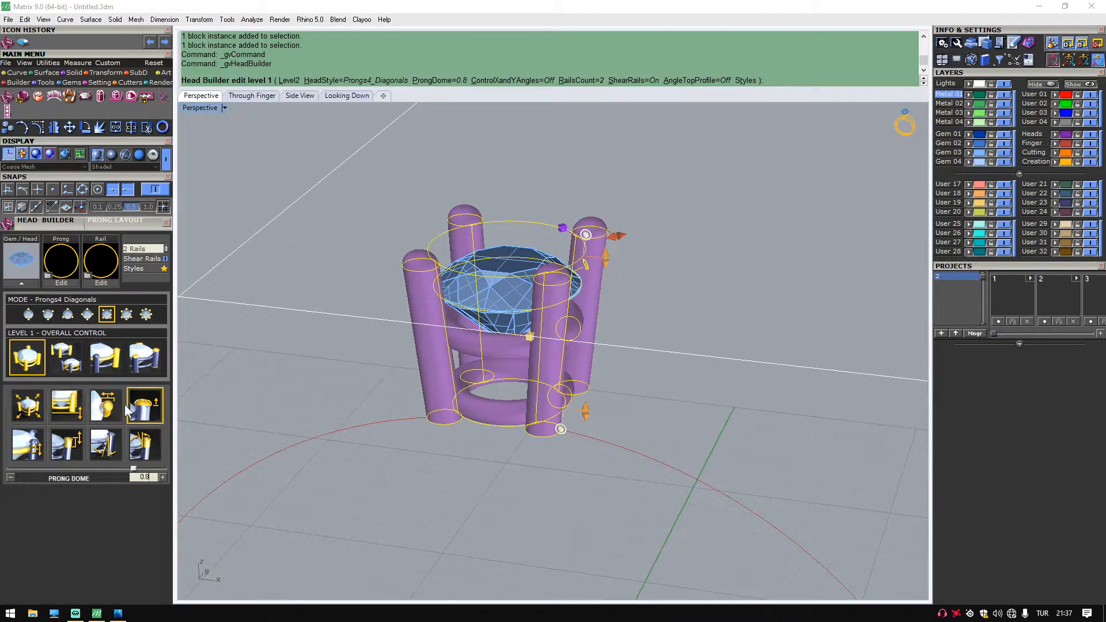
Set the head's prong size to 0.6 mm and check the prongs' lower ends up close.
{"action": "left_click", "coordinate": [29, 405]}
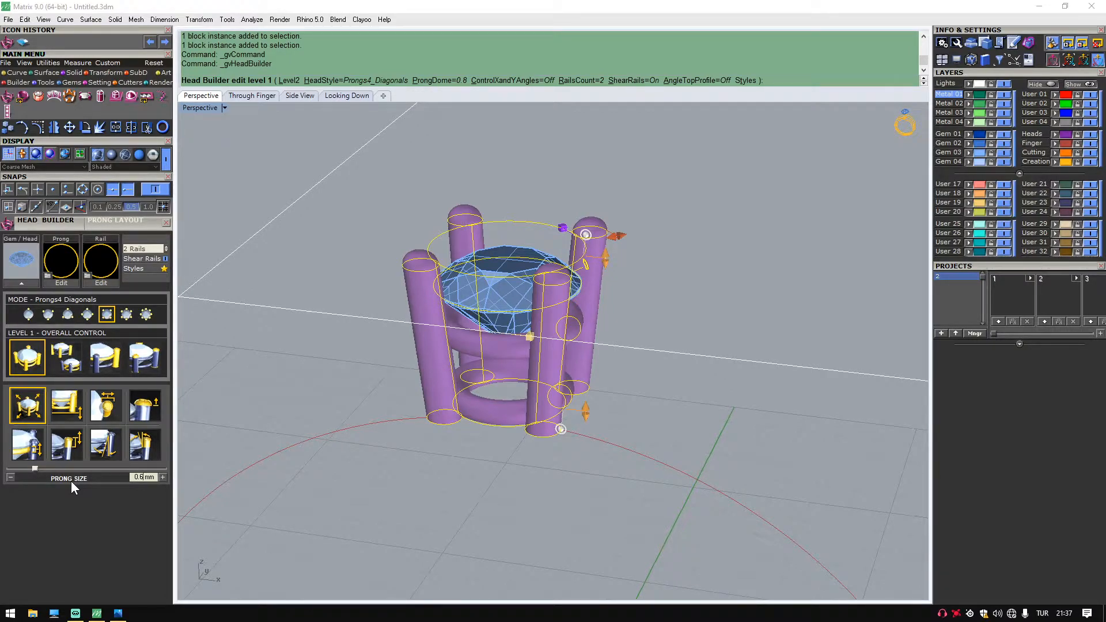
{"action": "scroll", "coordinate": [553, 420], "scroll_direction": "up", "scroll_amount": 6}
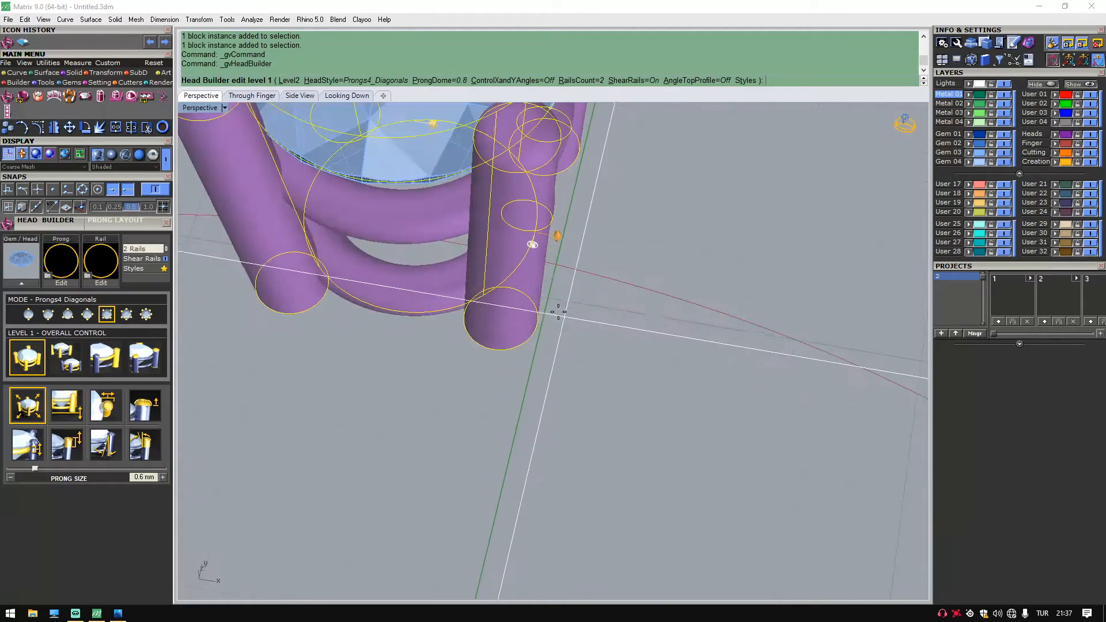
{"action": "scroll", "coordinate": [560, 313], "scroll_direction": "up", "scroll_amount": 3}
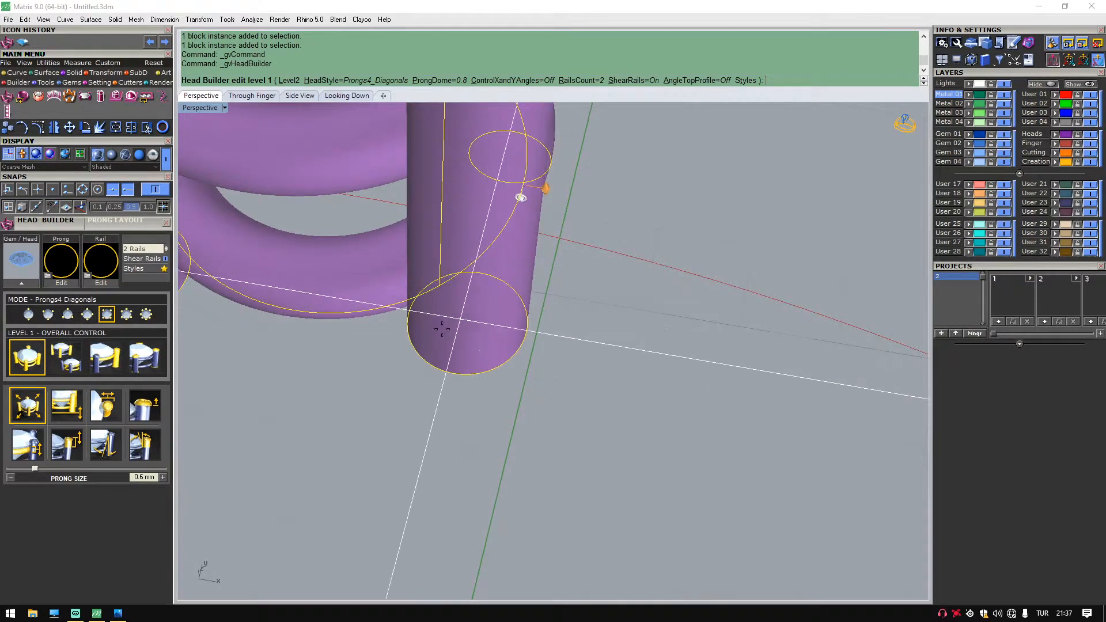
{"action": "scroll", "coordinate": [377, 373], "scroll_direction": "down", "scroll_amount": 6}
{"action": "right_click_drag", "start_coordinate": [466, 316], "coordinate": [556, 348], "text": "shift"}
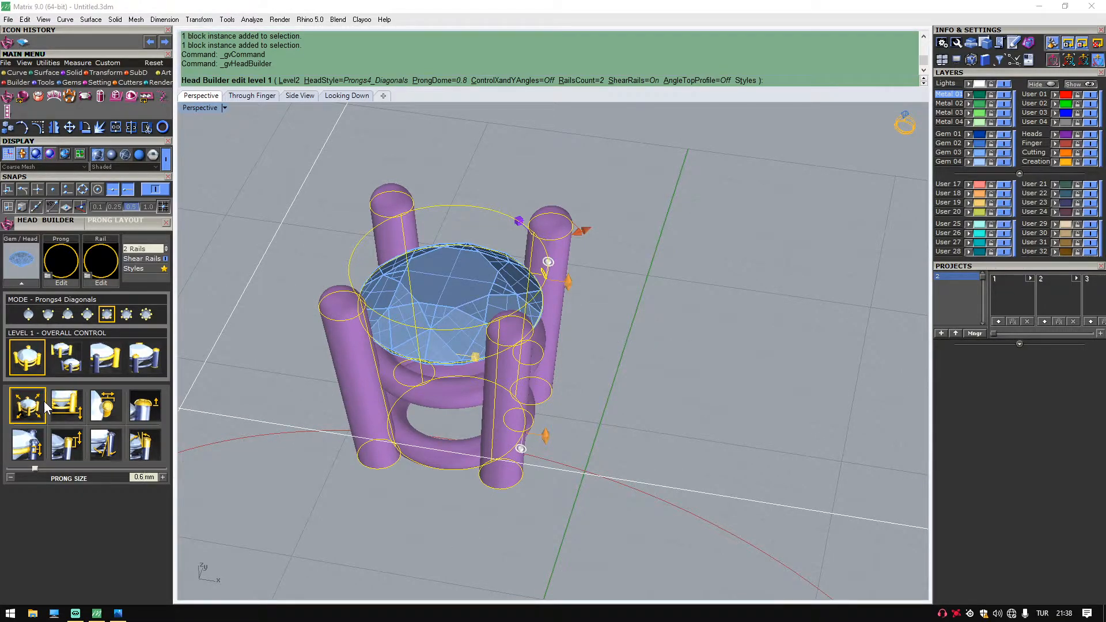
Set the head's prong size to 0.75 mm.
{"action": "key", "text": "BackSpace"}
{"action": "type", "text": "75"}
{"action": "left_click", "coordinate": [63, 403]}
{"action": "left_click", "coordinate": [37, 403]}
{"action": "left_click", "coordinate": [144, 477]}
{"action": "key", "text": "BackSpace"}
{"action": "type", "text": "0.75"}
{"action": "key", "text": "Return"}
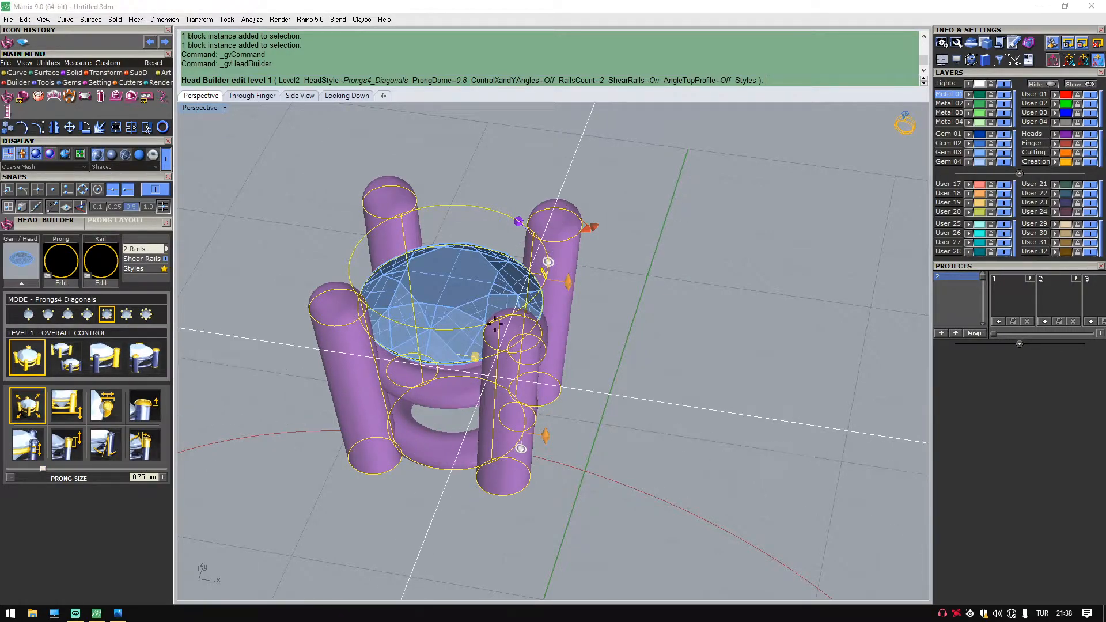
Extend the bottom of the head down to the ring rail with a head drop of about -2.72 mm.
{"action": "scroll", "coordinate": [468, 330], "scroll_direction": "down", "scroll_amount": 2}
{"action": "right_click_drag", "start_coordinate": [392, 465], "coordinate": [523, 378]}
{"action": "scroll", "coordinate": [522, 377], "scroll_direction": "up", "scroll_amount": 4}
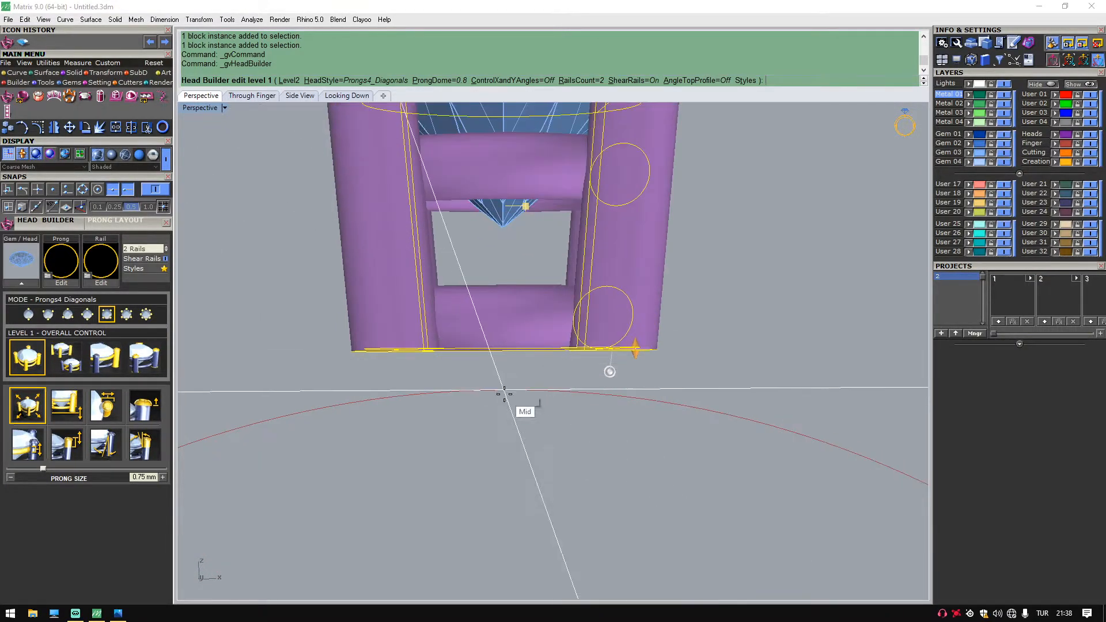
{"action": "right_click_drag", "start_coordinate": [588, 350], "coordinate": [616, 365]}
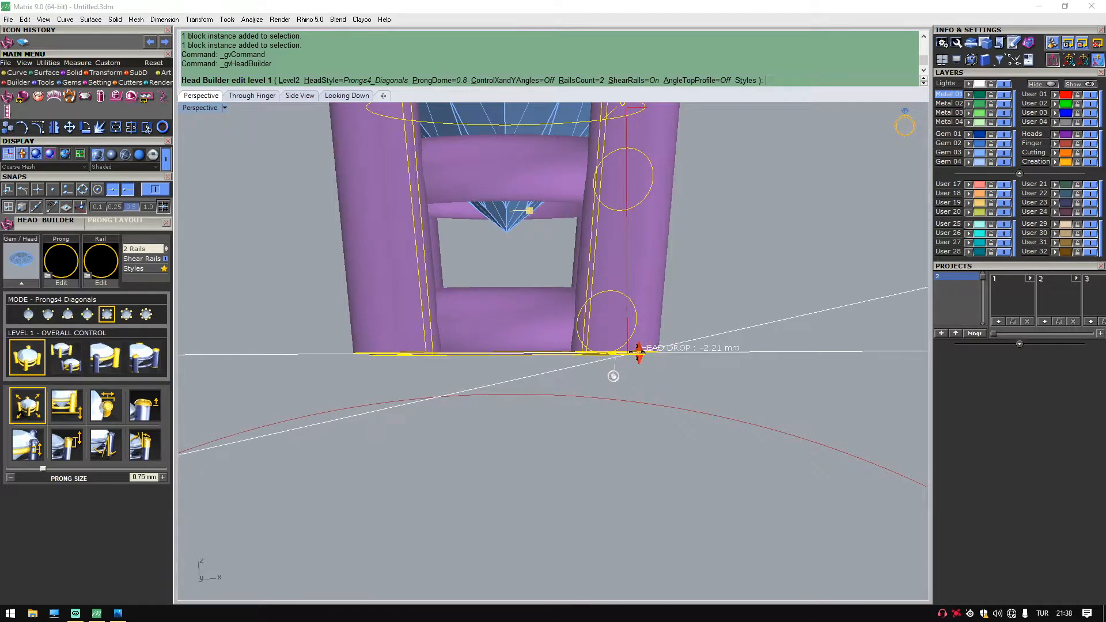
{"action": "left_click", "coordinate": [639, 352]}
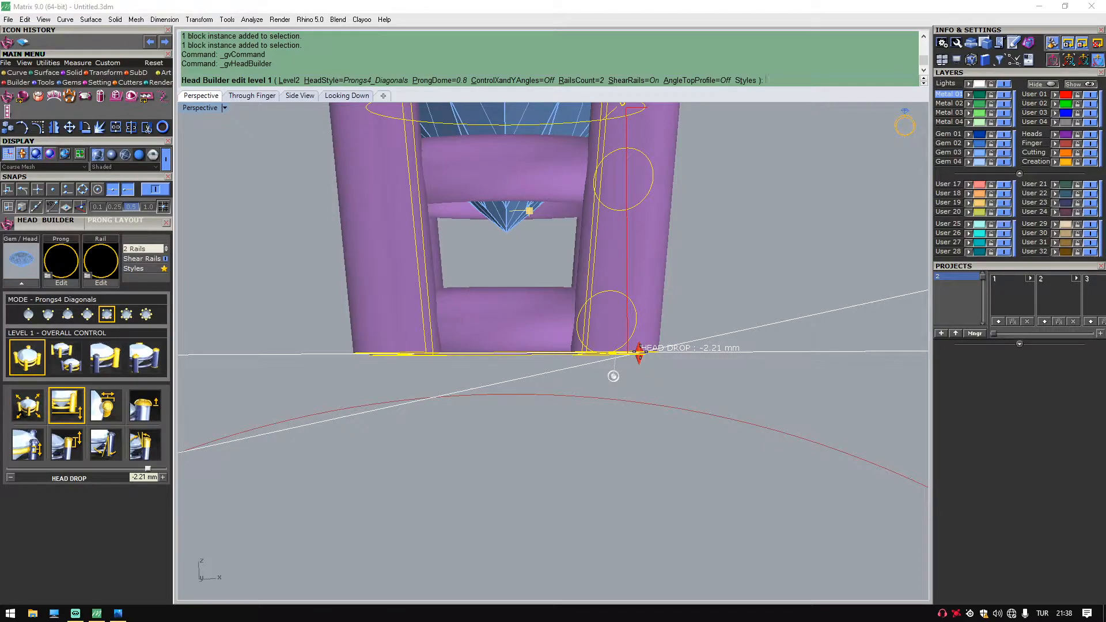
{"action": "left_click_drag", "start_coordinate": [639, 352], "coordinate": [639, 411]}
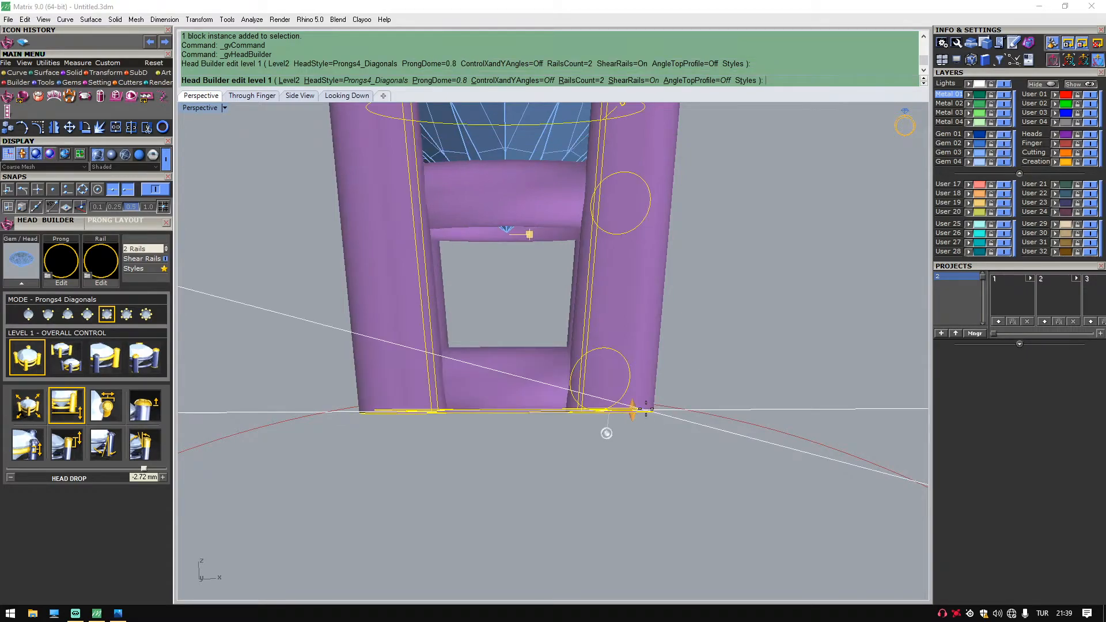
Fine-tune the head drop to about -2.68 mm in the Through Finger view so the prongs' lower ends meet the ring rail.
{"action": "left_click", "coordinate": [246, 95]}
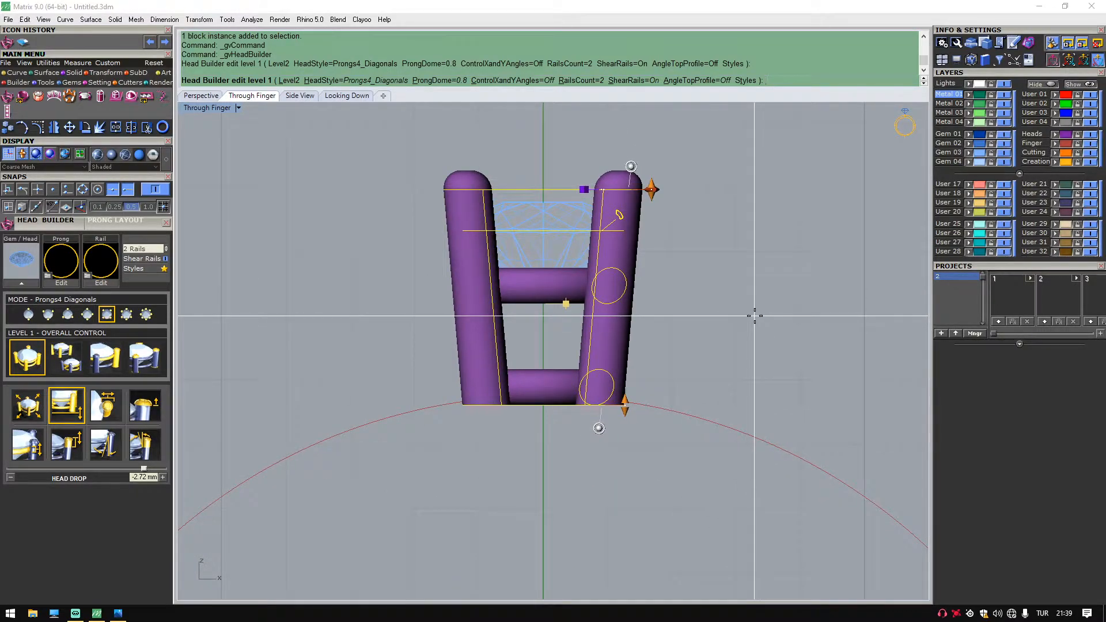
{"action": "scroll", "coordinate": [607, 401], "scroll_direction": "up", "scroll_amount": 8}
{"action": "mouse_move", "coordinate": [619, 410]}
{"action": "left_mouse_down"}
{"action": "mouse_move", "coordinate": [622, 383]}
{"action": "mouse_move", "coordinate": [626, 405]}
{"action": "left_mouse_up"}
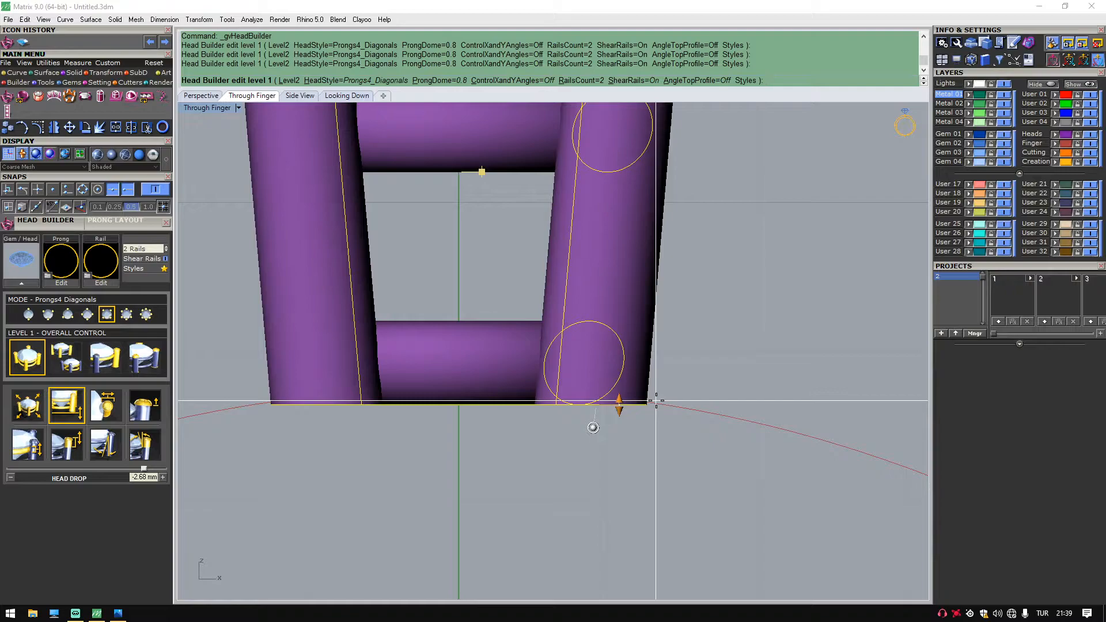
{"action": "scroll", "coordinate": [656, 400], "scroll_direction": "down", "scroll_amount": 4}
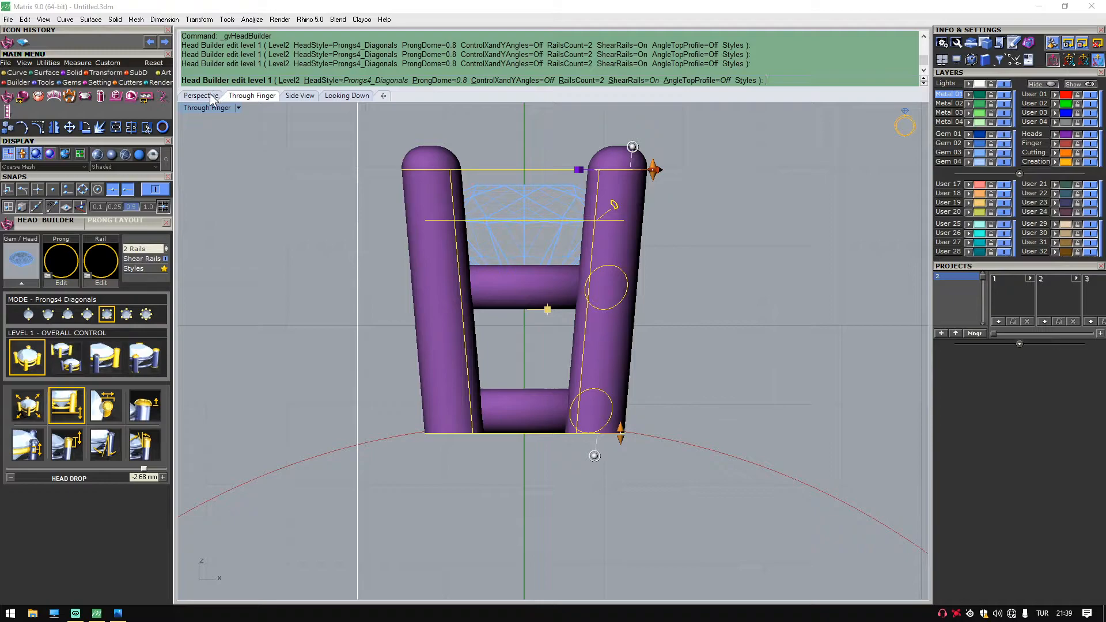
Set the head's prong nudge to 0.15 mm in the Perspective view, bringing the prongs further over the gem's edge.
{"action": "left_click", "coordinate": [206, 95]}
{"action": "right_click_drag", "start_coordinate": [387, 164], "coordinate": [321, 358]}
{"action": "left_click", "coordinate": [105, 404]}
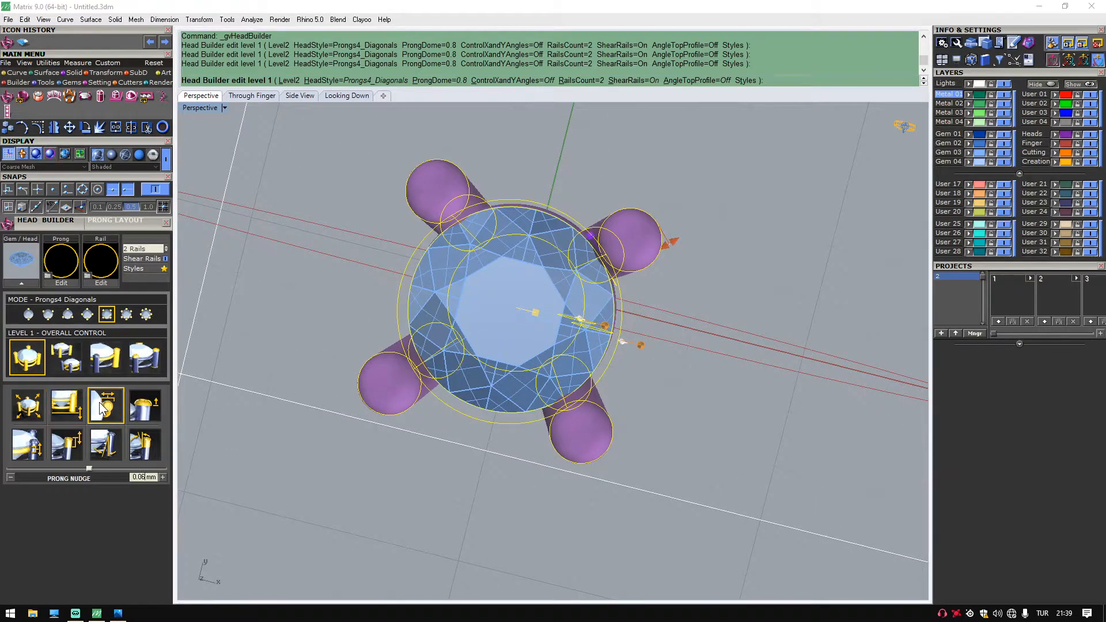
{"action": "scroll", "coordinate": [617, 279], "scroll_direction": "up", "scroll_amount": 5}
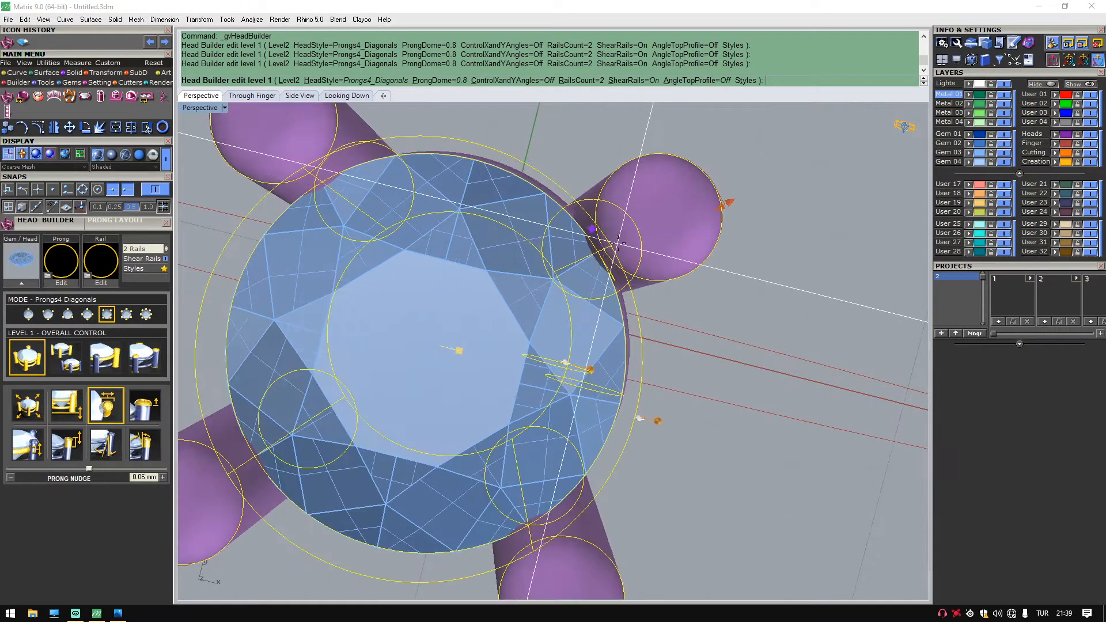
{"action": "right_click_drag", "start_coordinate": [671, 321], "coordinate": [602, 180]}
{"action": "scroll", "coordinate": [655, 228], "scroll_direction": "up", "scroll_amount": 3}
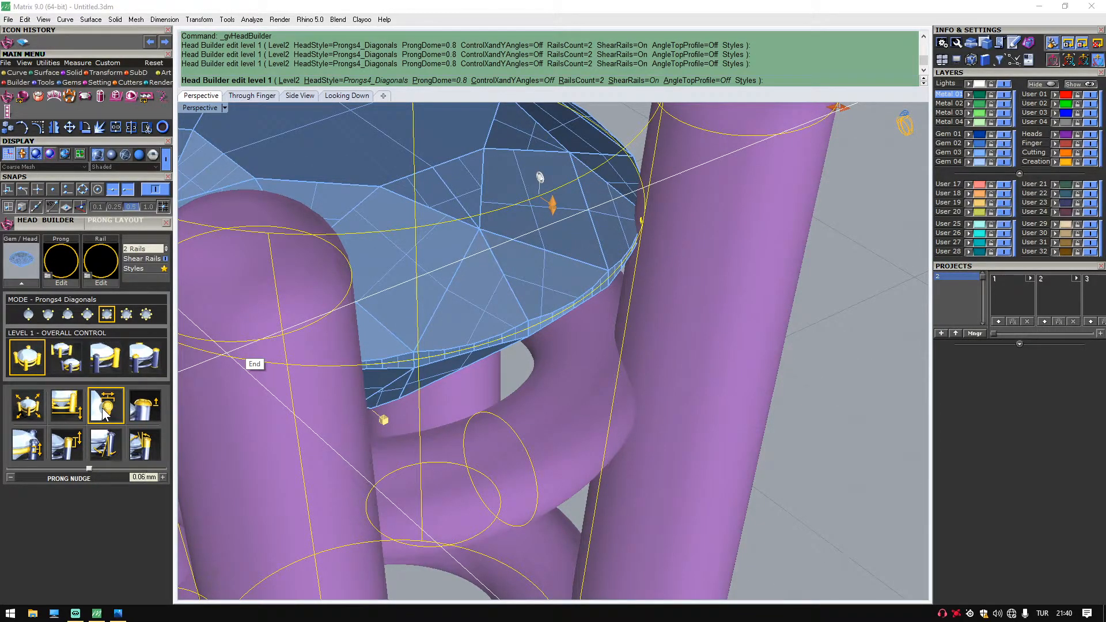
{"action": "key", "text": "BackSpace"}
{"action": "key", "text": "BackSpace"}
{"action": "type", "text": "15"}
{"action": "key", "text": "Return"}
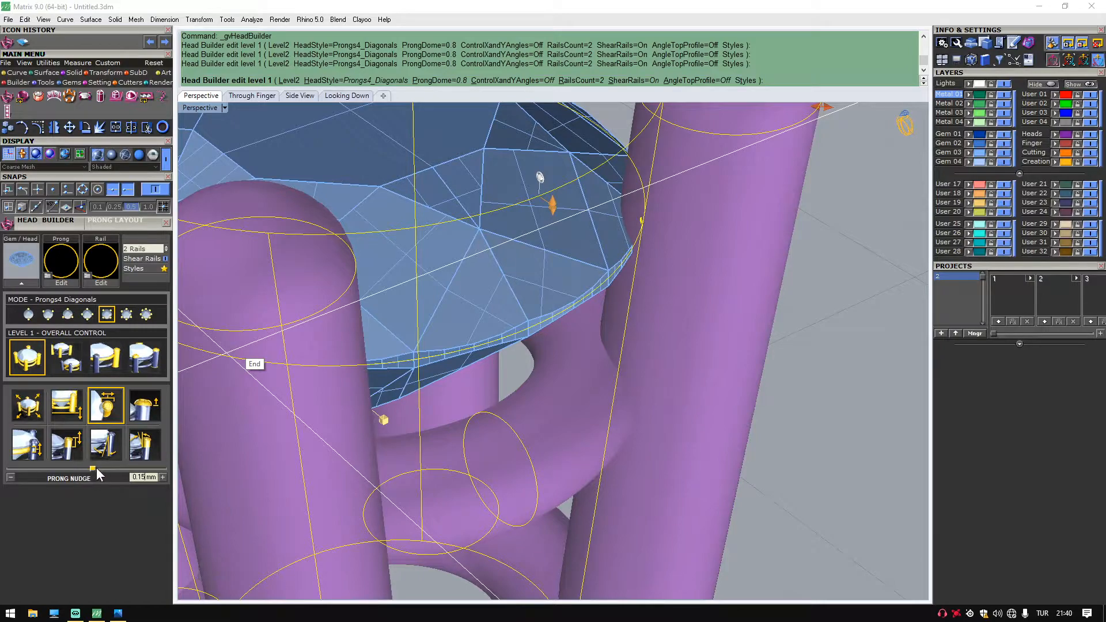
{"action": "mouse_move", "coordinate": [90, 472]}
{"action": "left_mouse_down"}
{"action": "mouse_move", "coordinate": [74, 473]}
{"action": "mouse_move", "coordinate": [94, 473]}
{"action": "left_mouse_up"}
{"action": "type", "text": "0.15"}
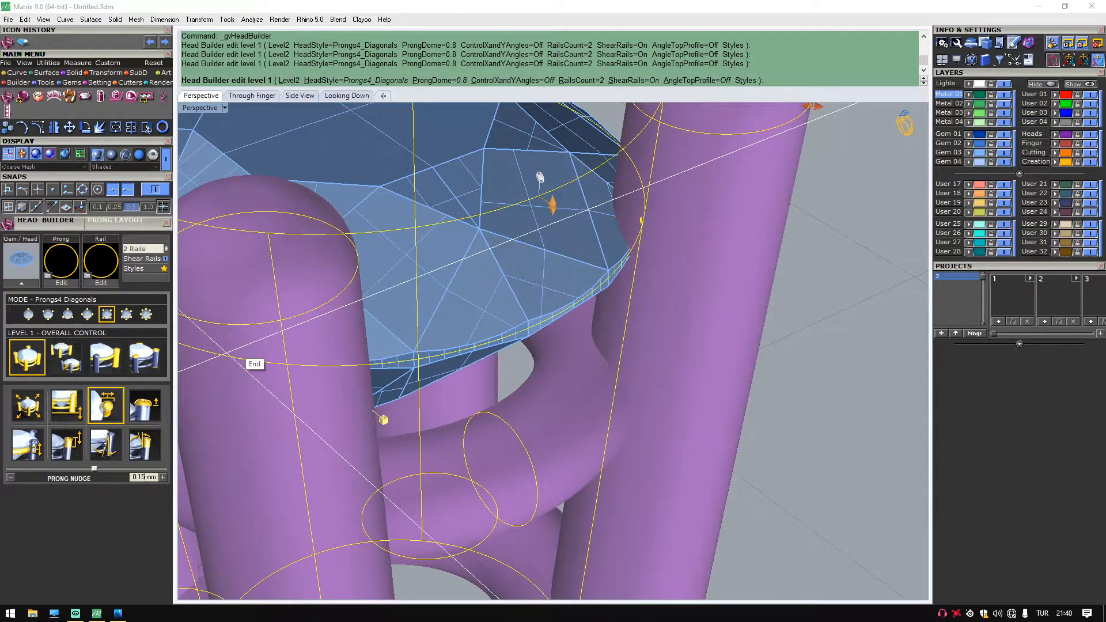
{"action": "key", "text": "Return"}
{"action": "scroll", "coordinate": [469, 350], "scroll_direction": "down", "scroll_amount": 8}
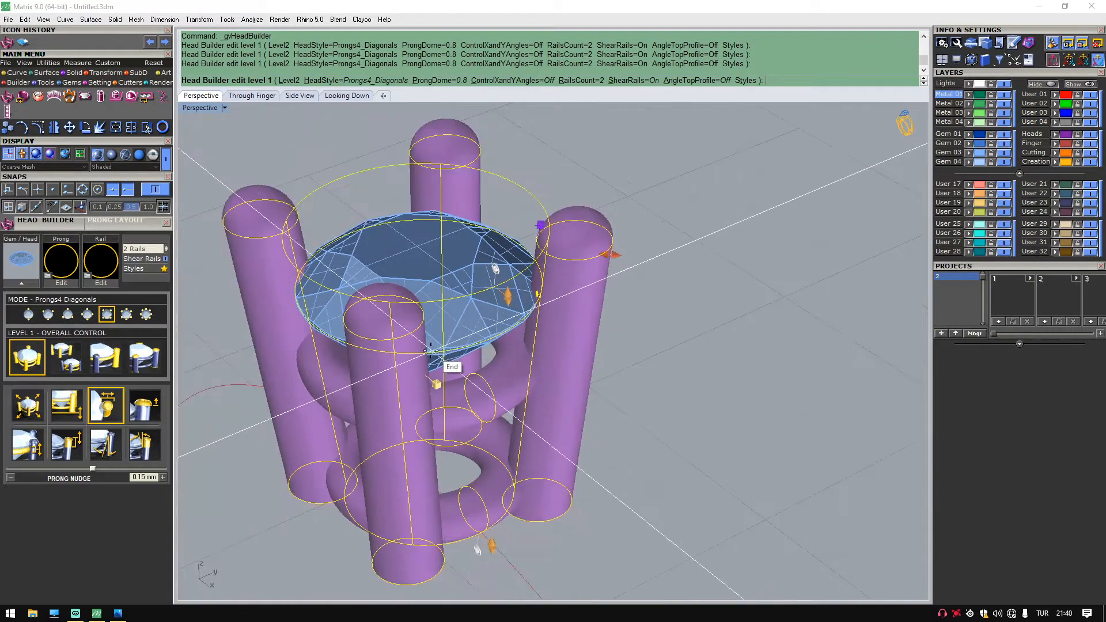
Lower the prong tips to a height above girdle of about 0.29 mm and finish the head.
{"action": "right_click_drag", "start_coordinate": [468, 358], "coordinate": [446, 390]}
{"action": "right_click_drag", "start_coordinate": [496, 392], "coordinate": [526, 379]}
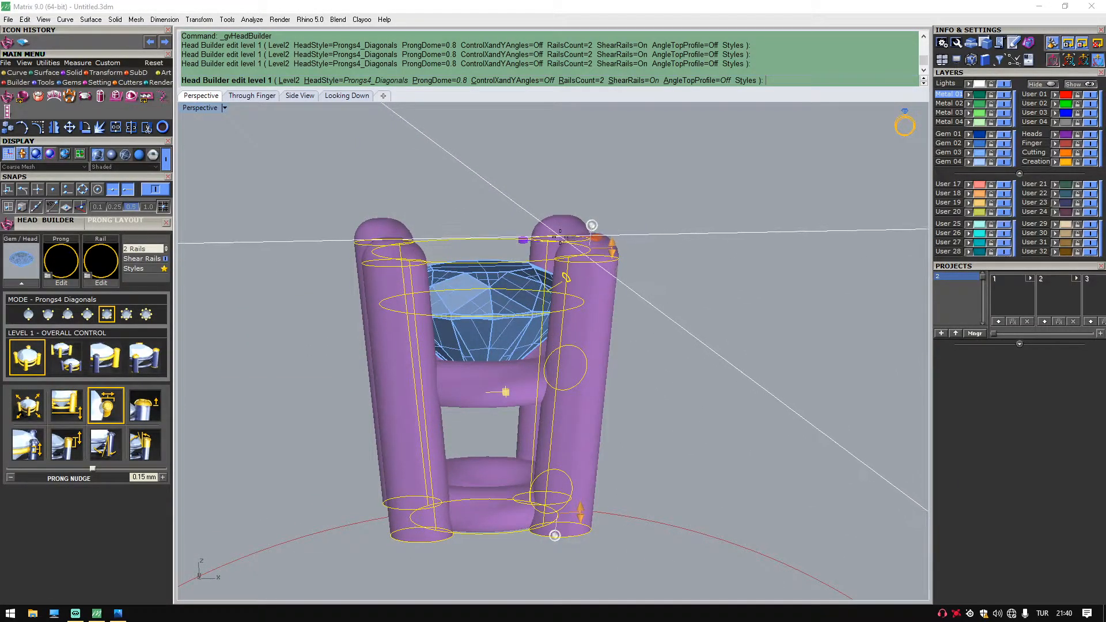
{"action": "right_click_drag", "start_coordinate": [655, 341], "coordinate": [624, 347]}
{"action": "left_click_drag", "start_coordinate": [609, 251], "coordinate": [613, 274]}
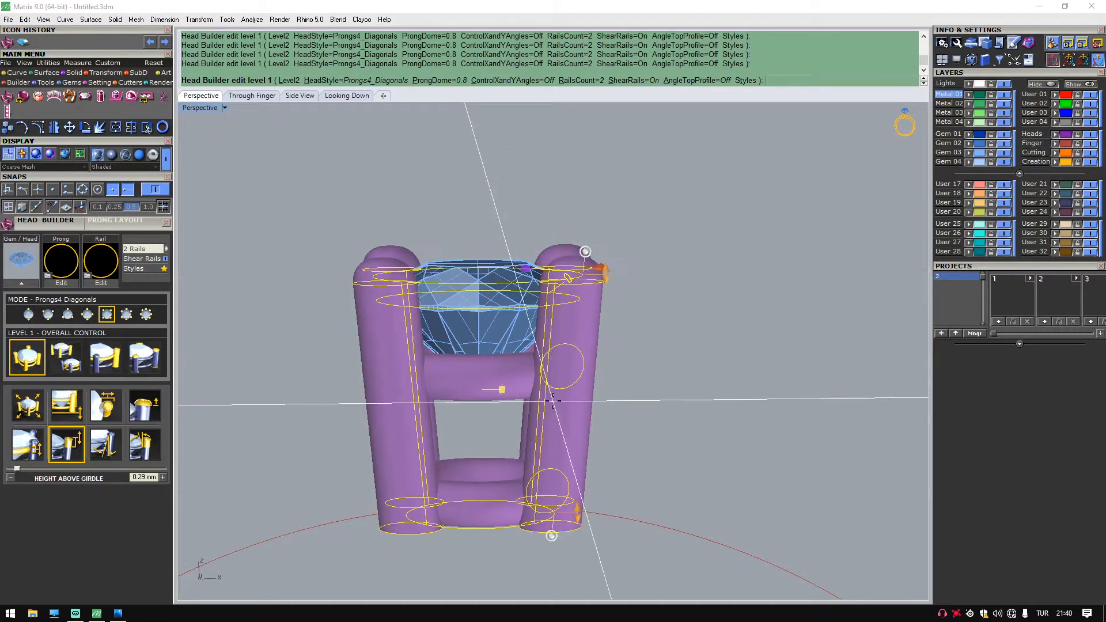
{"action": "right_click_drag", "start_coordinate": [551, 377], "coordinate": [483, 410]}
{"action": "scroll", "coordinate": [483, 410], "scroll_direction": "down", "scroll_amount": 3}
{"action": "right_click_drag", "start_coordinate": [611, 524], "coordinate": [616, 332]}
{"action": "right_click", "coordinate": [617, 332]}
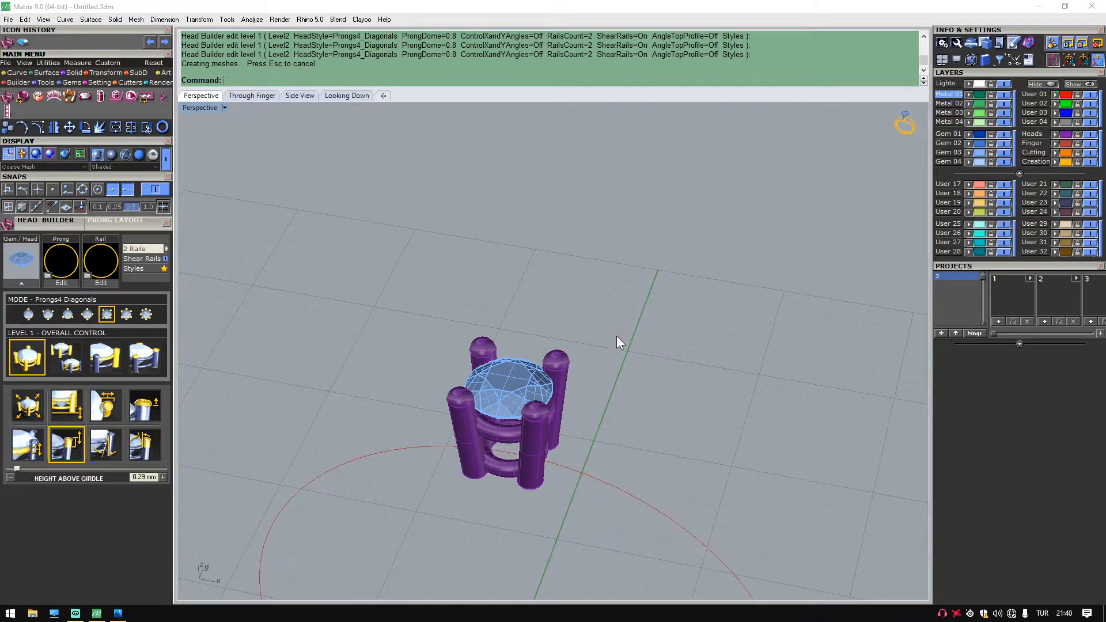
Restore the four-viewport layout and show the finished head from above at an angle in the Perspective view.
{"action": "right_click_drag", "start_coordinate": [617, 334], "coordinate": [572, 416]}
{"action": "right_click_drag", "start_coordinate": [573, 475], "coordinate": [597, 358]}
{"action": "double_click", "coordinate": [209, 107]}
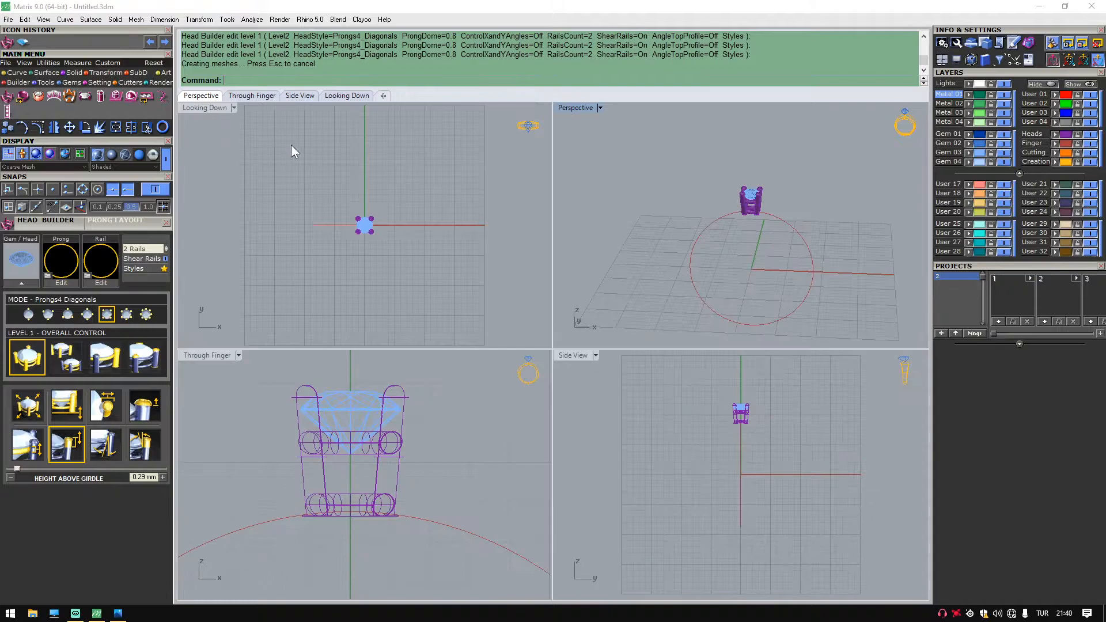
{"action": "right_click_drag", "start_coordinate": [775, 218], "coordinate": [660, 221]}
{"action": "scroll", "coordinate": [779, 189], "scroll_direction": "up", "scroll_amount": 5}
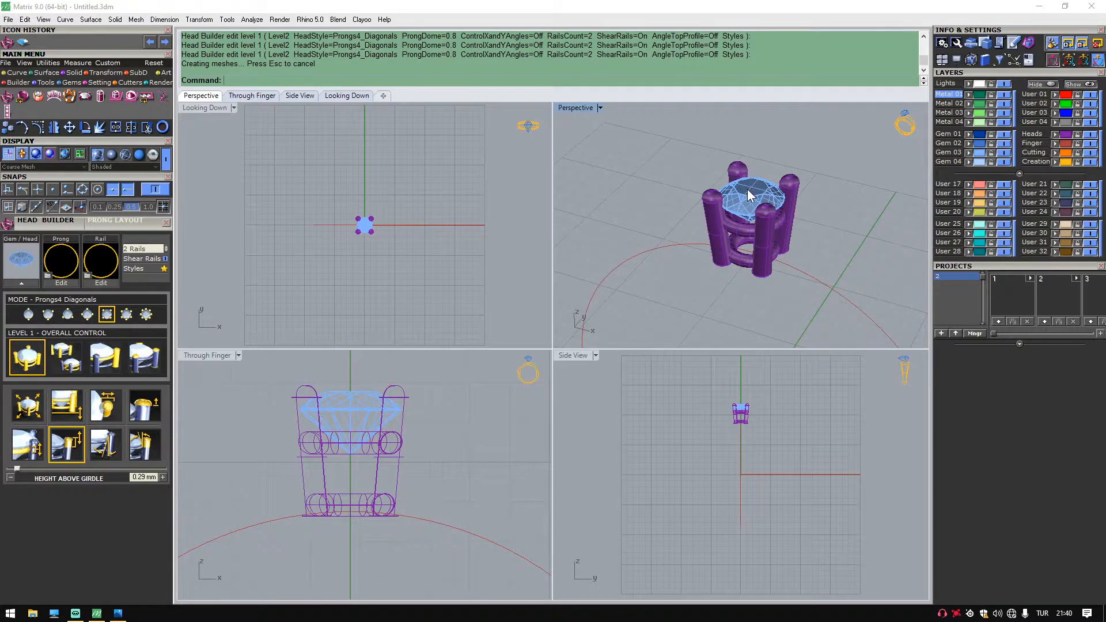
{"action": "left_click", "coordinate": [748, 190]}
{"action": "left_click", "coordinate": [769, 252]}
{"action": "left_click", "coordinate": [856, 219]}
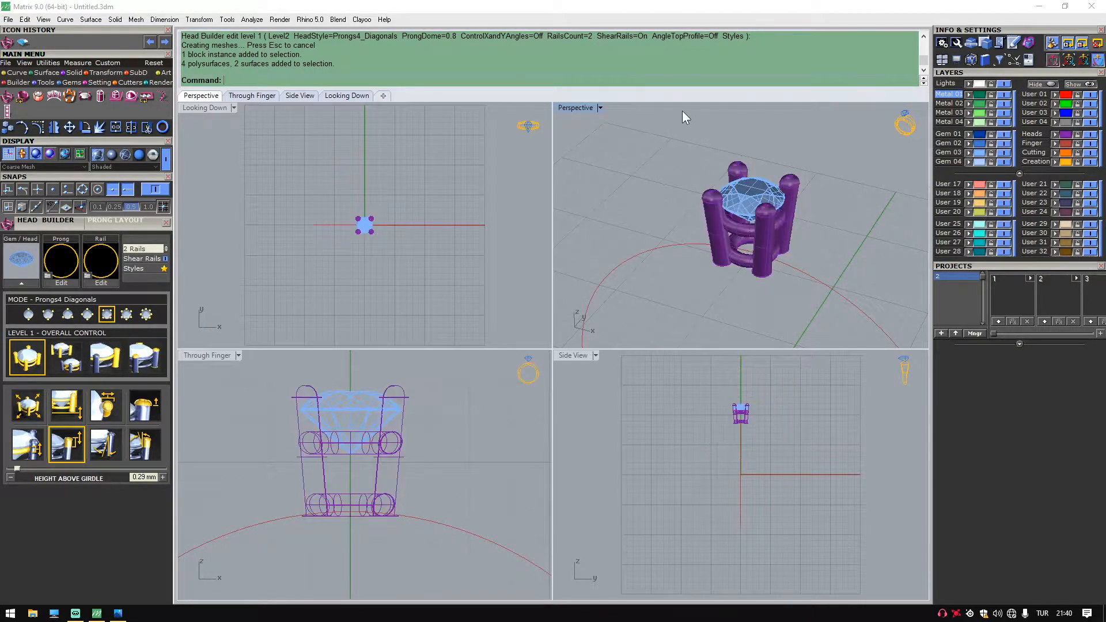
{"action": "left_click_drag", "start_coordinate": [623, 122], "coordinate": [879, 320]}
{"action": "left_click", "coordinate": [871, 213]}
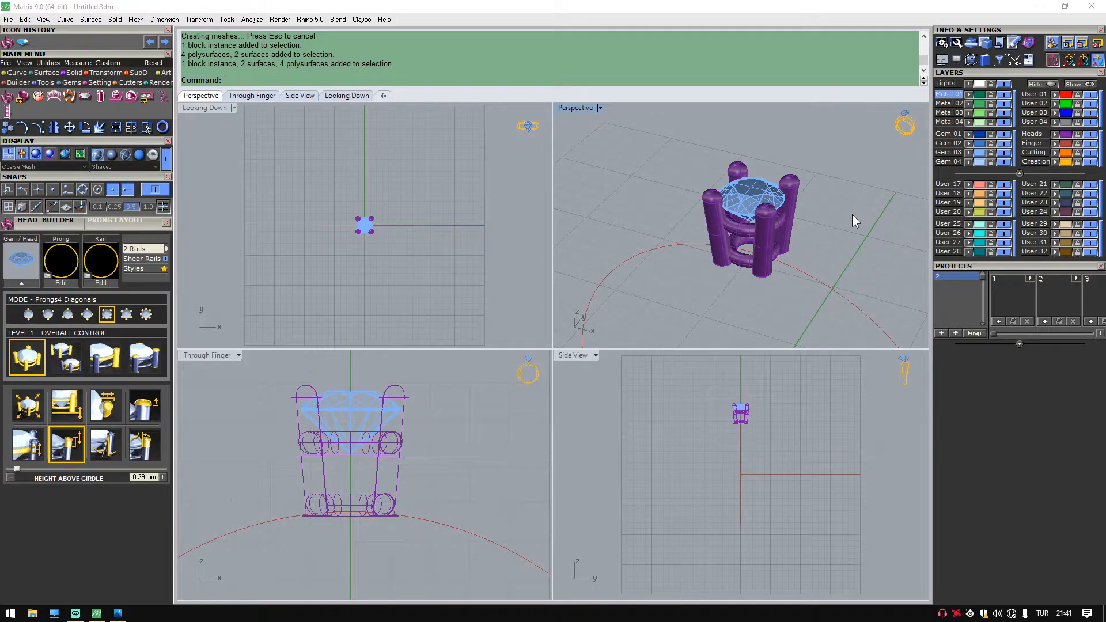
Start an Array Along Curve of the gem together with its head, using the ring rail as the path.
{"action": "left_click", "coordinate": [742, 189]}
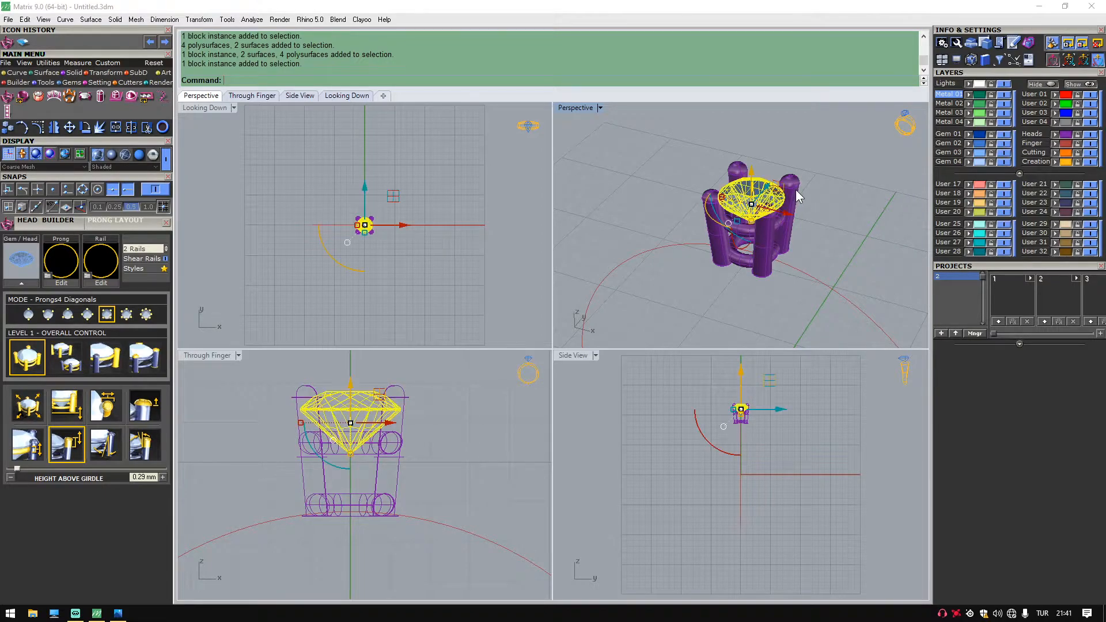
{"action": "left_click", "coordinate": [796, 191], "text": "shift"}
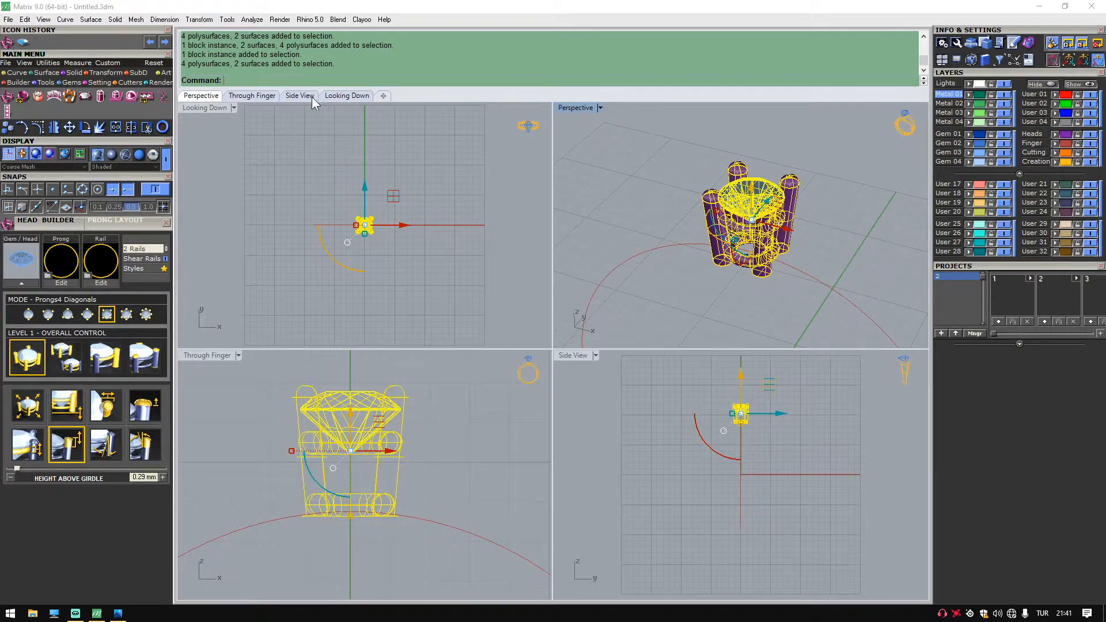
{"action": "left_click", "coordinate": [100, 80]}
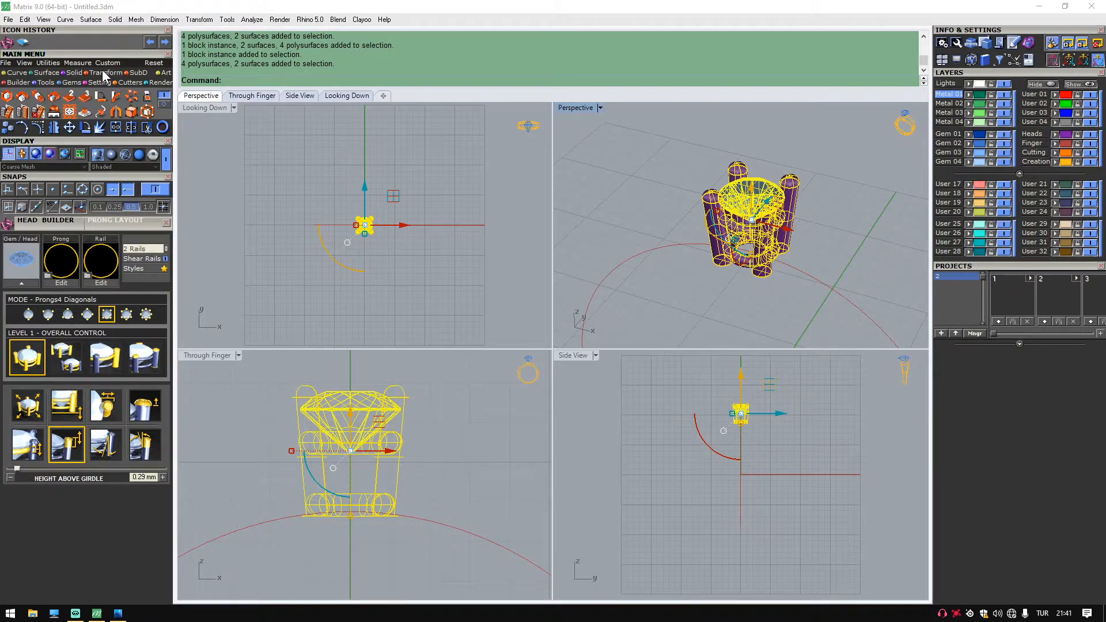
{"action": "left_click", "coordinate": [165, 107]}
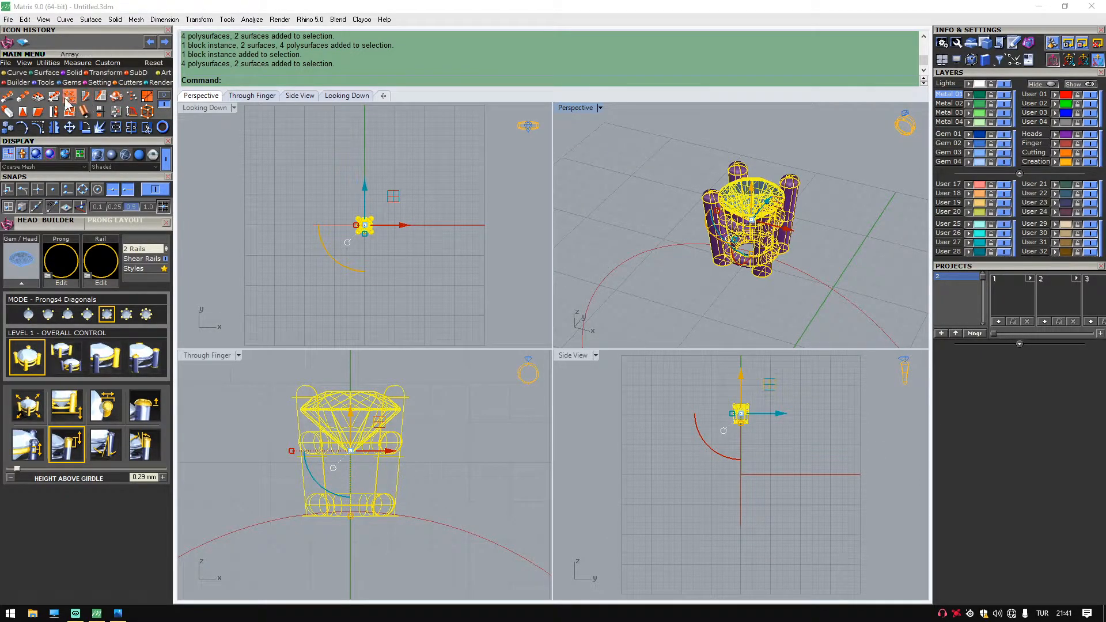
{"action": "left_click", "coordinate": [10, 96]}
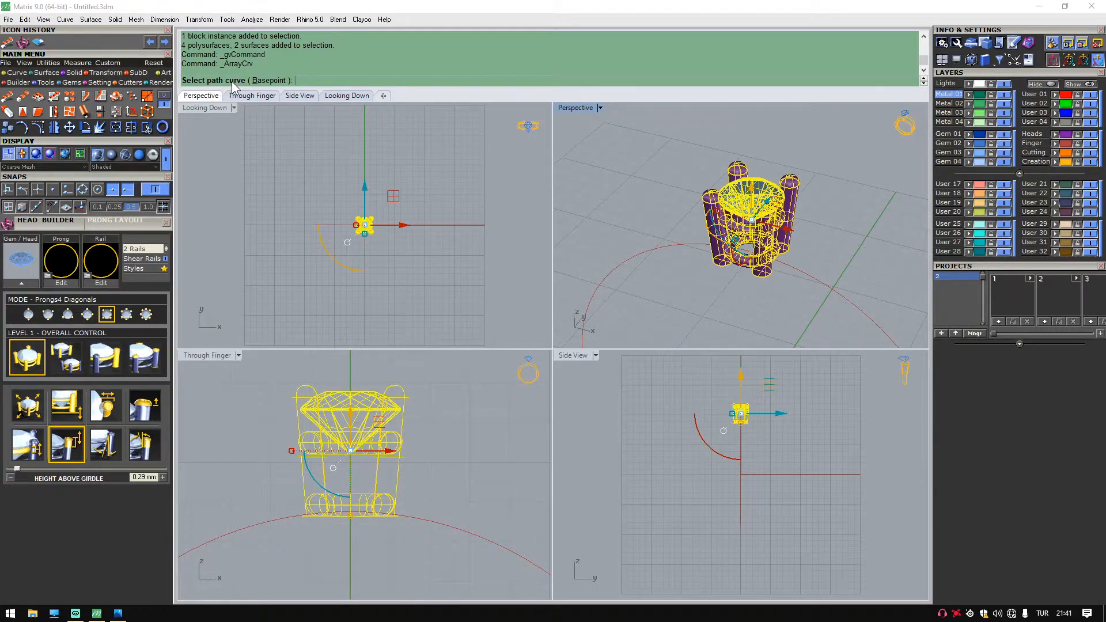
{"action": "left_click", "coordinate": [654, 254]}
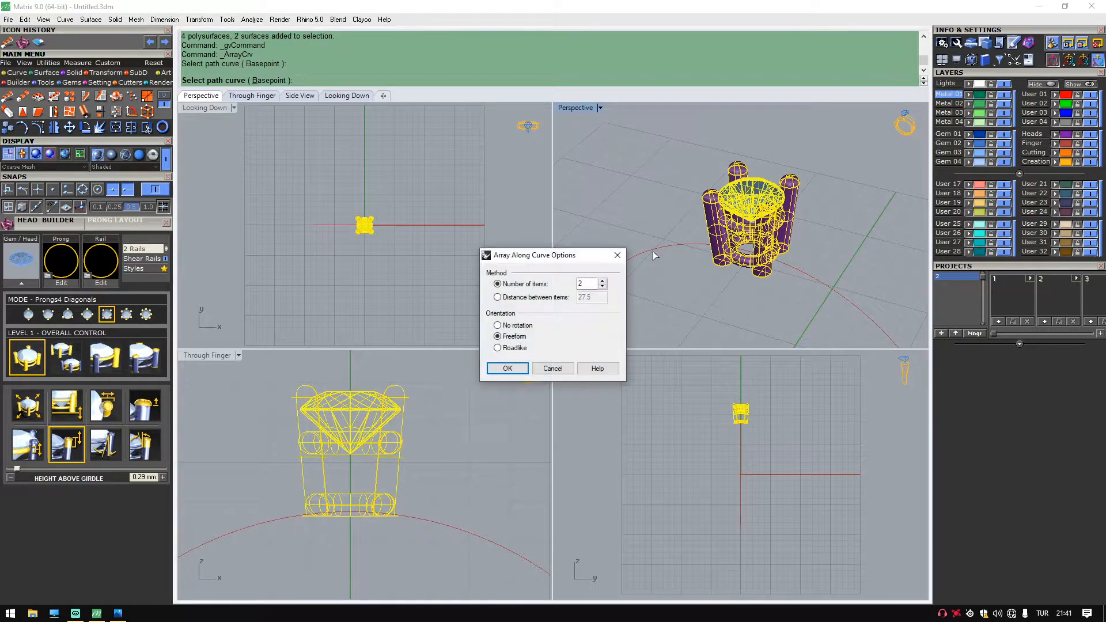
Set the array to 28 items with Freeform orientation and create it around the ring rail.
{"action": "left_click_drag", "start_coordinate": [501, 224], "coordinate": [441, 136]}
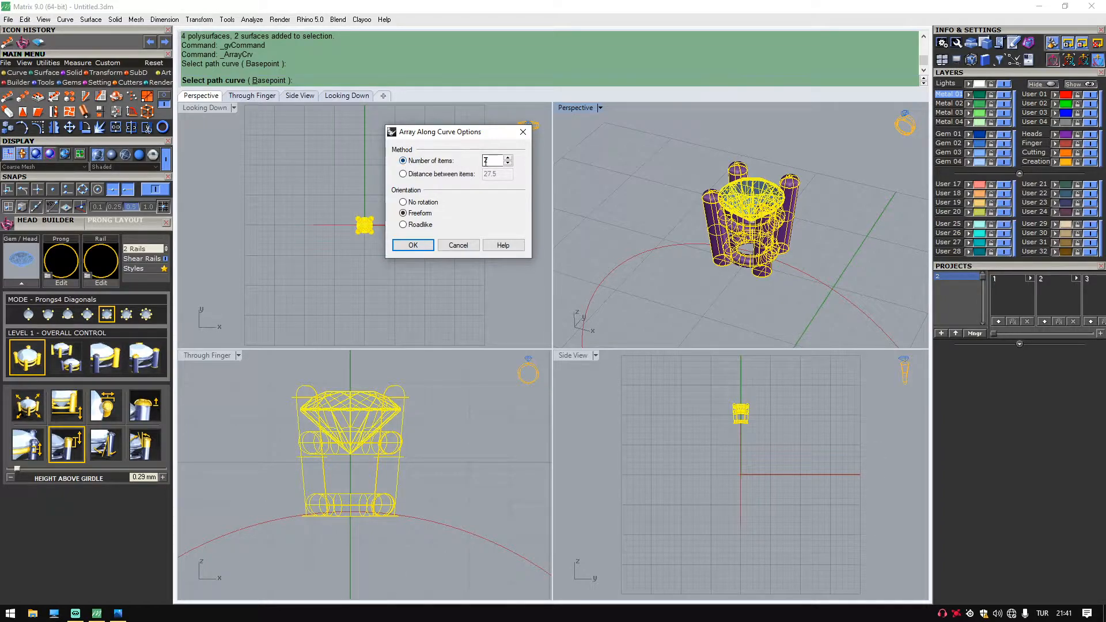
{"action": "left_click", "coordinate": [426, 176]}
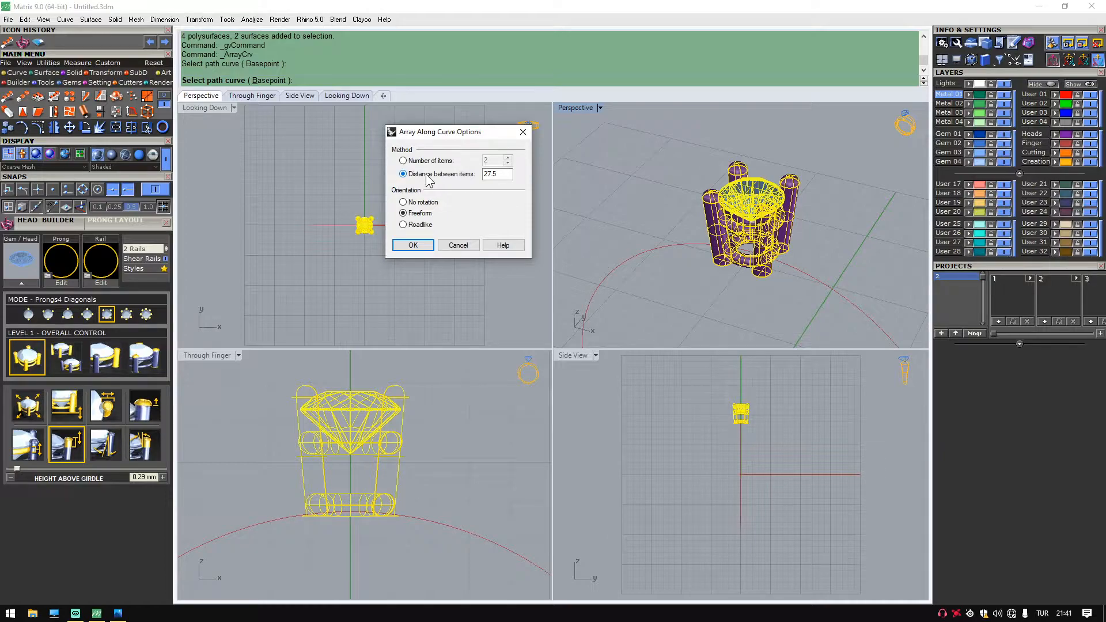
{"action": "left_click", "coordinate": [436, 164]}
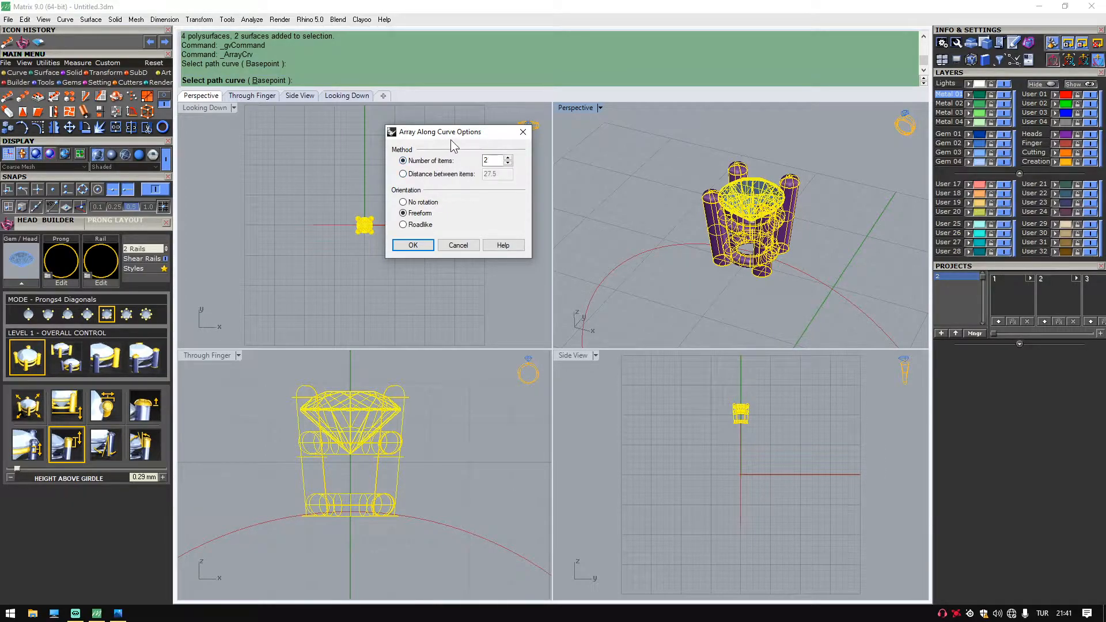
{"action": "scroll", "coordinate": [440, 455], "scroll_direction": "down", "scroll_amount": 5}
{"action": "right_click_drag", "start_coordinate": [440, 454], "coordinate": [416, 390]}
{"action": "left_click", "coordinate": [465, 167]}
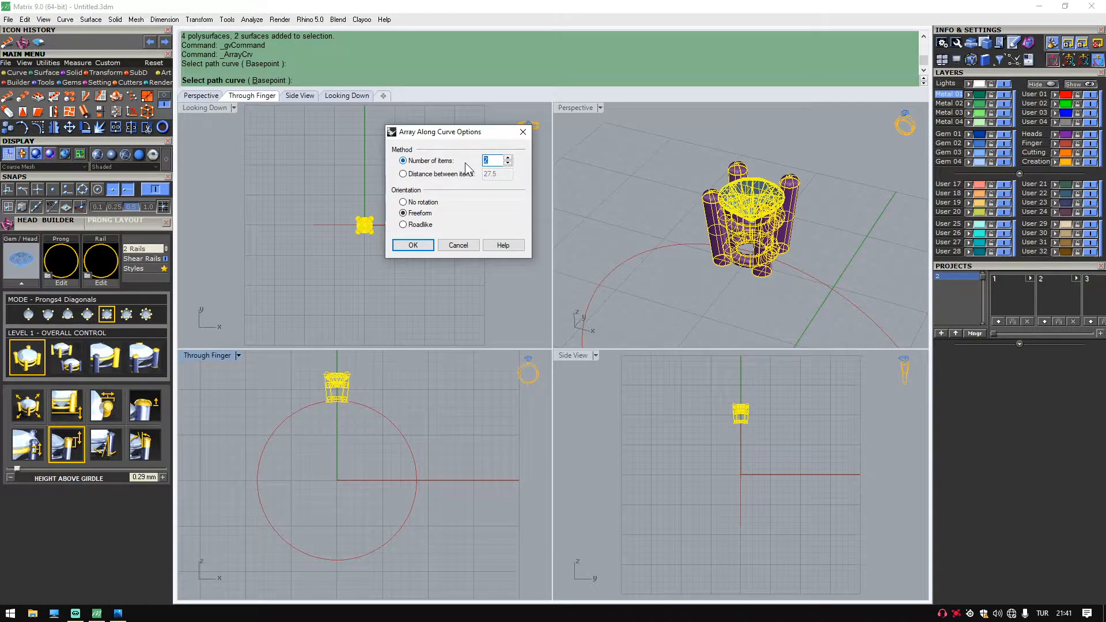
{"action": "type", "text": "28"}
{"action": "left_click", "coordinate": [413, 245]}
Examine the gaps between neighbouring gems and how the prongs of adjacent heads meet along the ring.
{"action": "left_click", "coordinate": [806, 142]}
{"action": "right_click_drag", "start_coordinate": [806, 143], "coordinate": [796, 216]}
{"action": "scroll", "coordinate": [781, 198], "scroll_direction": "up", "scroll_amount": 6}
{"action": "scroll", "coordinate": [794, 230], "scroll_direction": "up", "scroll_amount": 4}
{"action": "scroll", "coordinate": [775, 171], "scroll_direction": "down", "scroll_amount": 5}
{"action": "scroll", "coordinate": [766, 145], "scroll_direction": "up", "scroll_amount": 5}
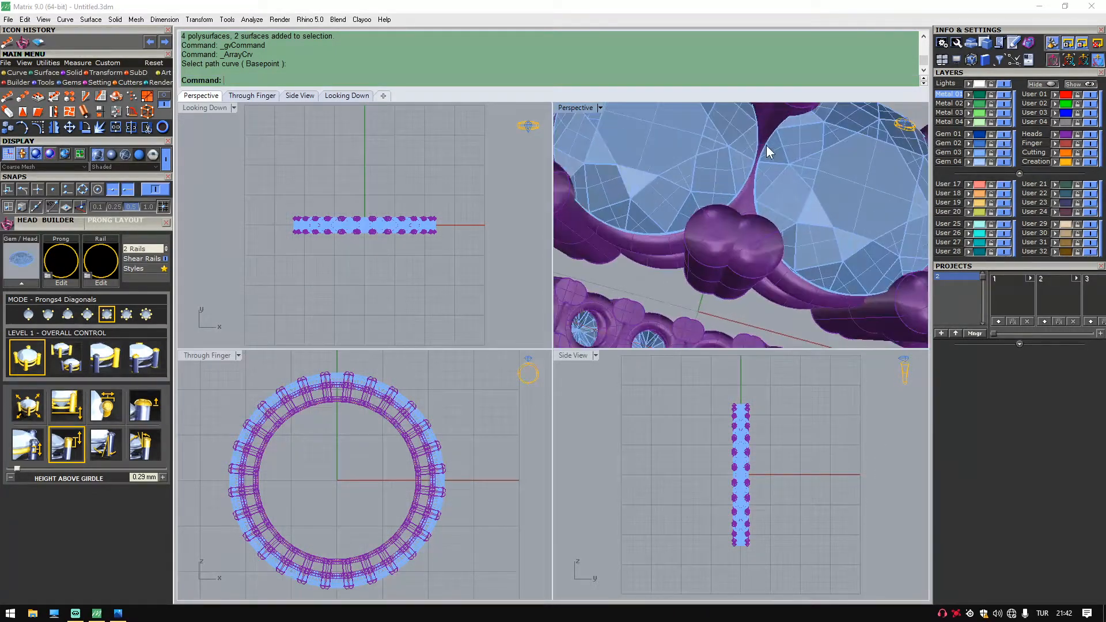
{"action": "scroll", "coordinate": [762, 174], "scroll_direction": "up", "scroll_amount": 3}
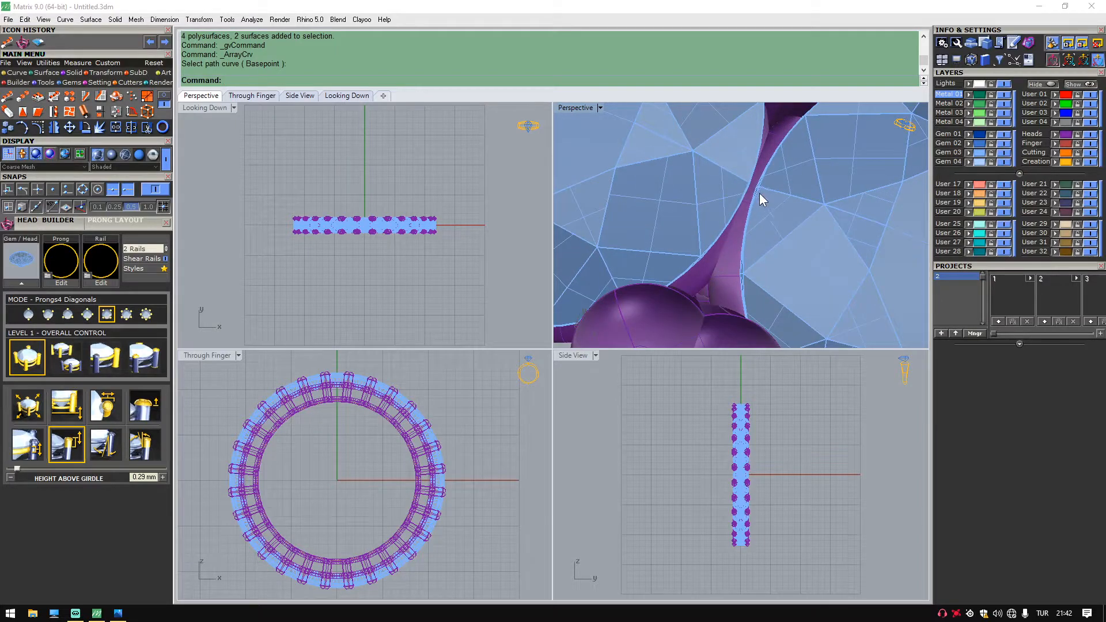
{"action": "scroll", "coordinate": [759, 192], "scroll_direction": "down", "scroll_amount": 10}
{"action": "right_click_drag", "start_coordinate": [743, 266], "coordinate": [778, 210]}
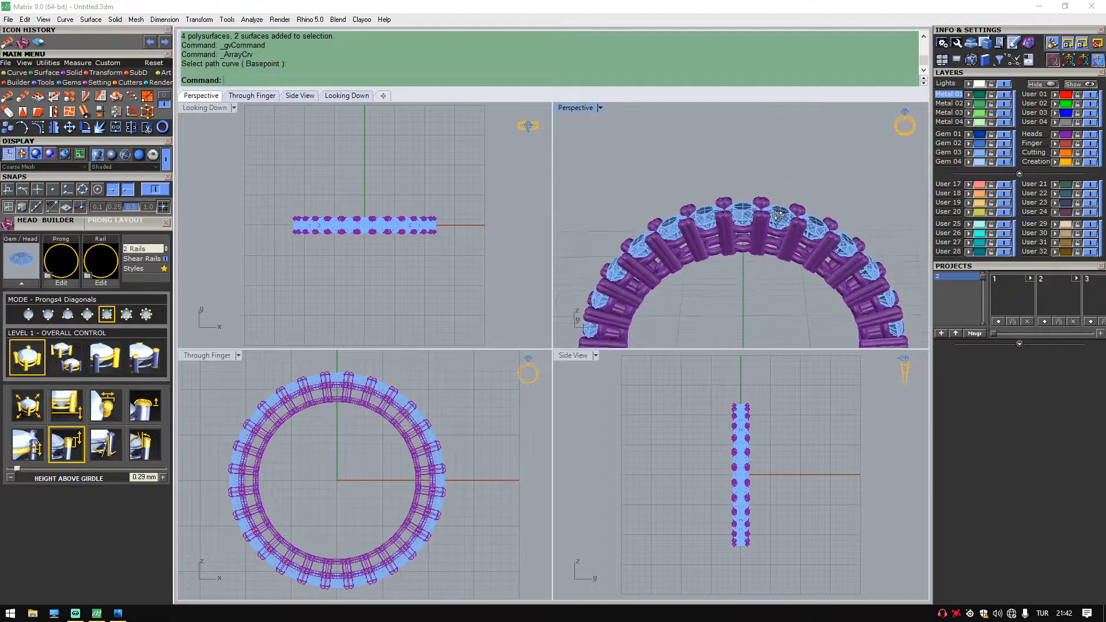
{"action": "scroll", "coordinate": [752, 205], "scroll_direction": "up", "scroll_amount": 6}
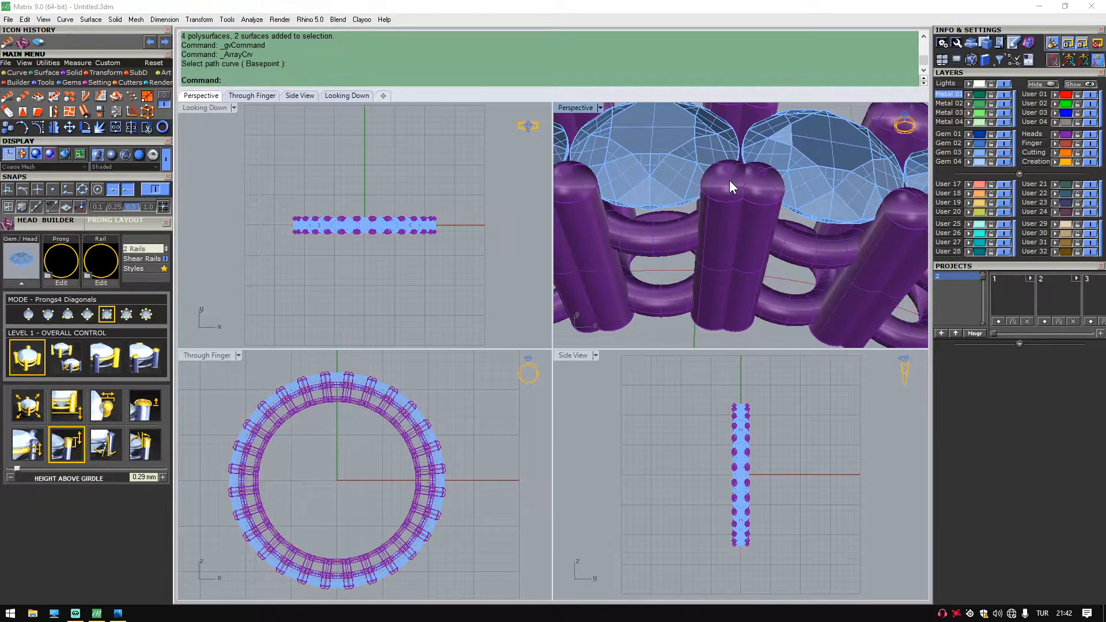
{"action": "left_click", "coordinate": [729, 181]}
{"action": "left_click", "coordinate": [762, 197]}
{"action": "key", "text": "Escape"}
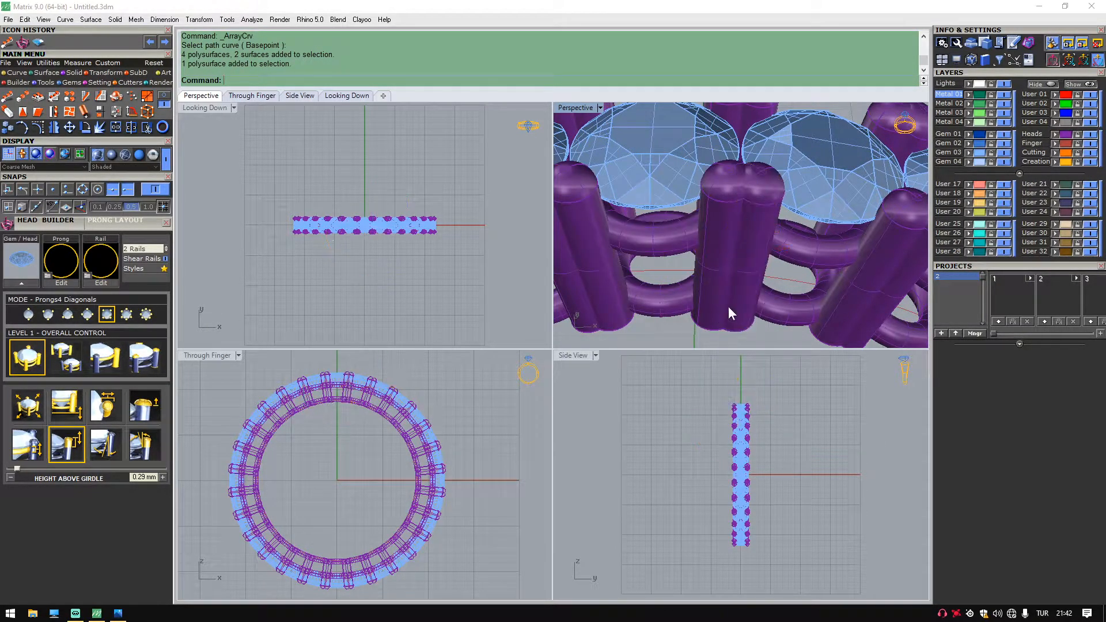
{"action": "scroll", "coordinate": [703, 205], "scroll_direction": "down", "scroll_amount": 3}
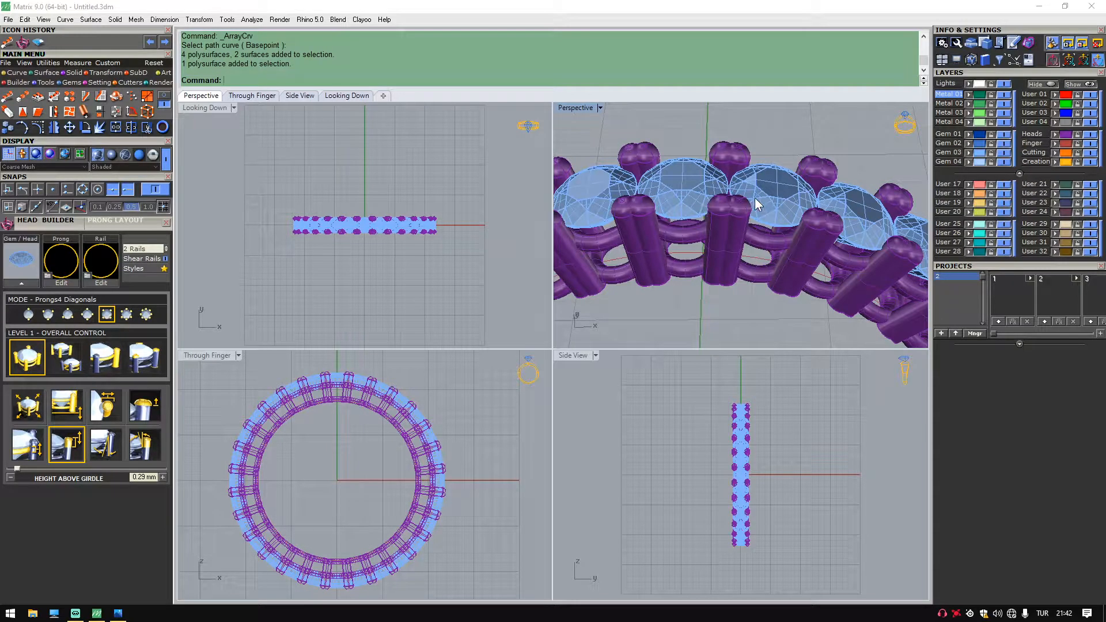
{"action": "scroll", "coordinate": [755, 198], "scroll_direction": "down", "scroll_amount": 1}
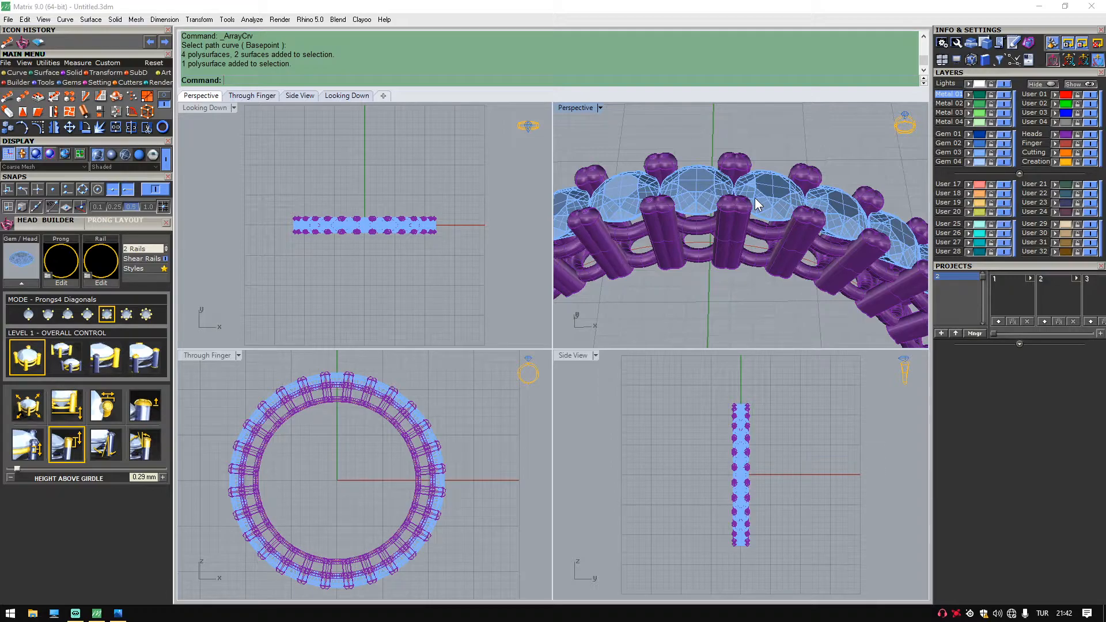
Undo the array of gems and heads along the ring rail.
{"action": "key", "text": "ctrl+z"}
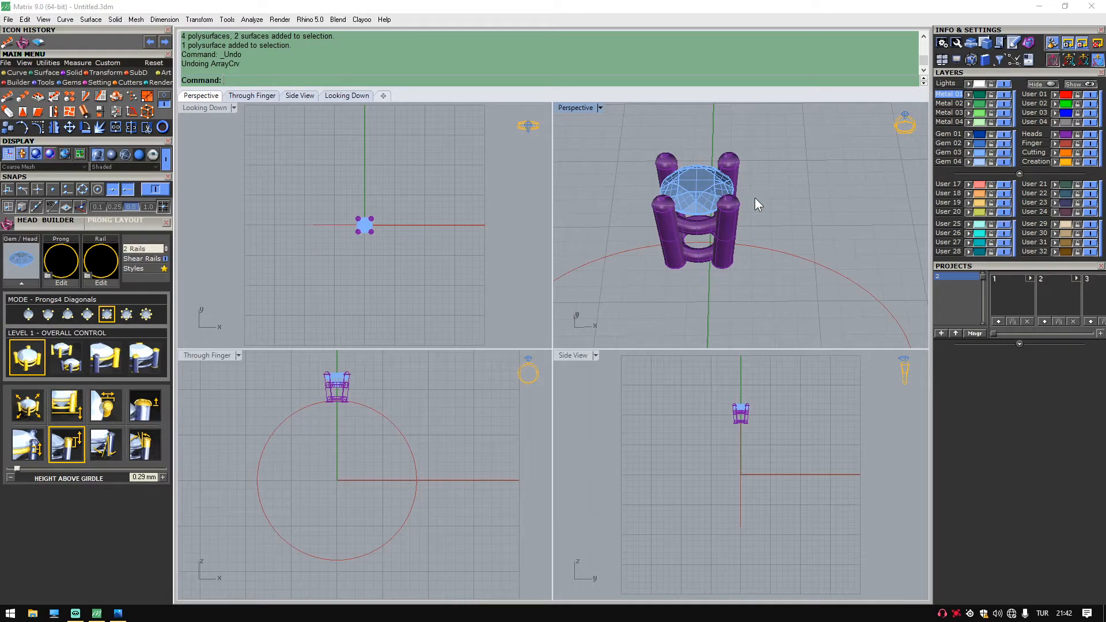
{"action": "right_click_drag", "start_coordinate": [714, 223], "coordinate": [765, 191]}
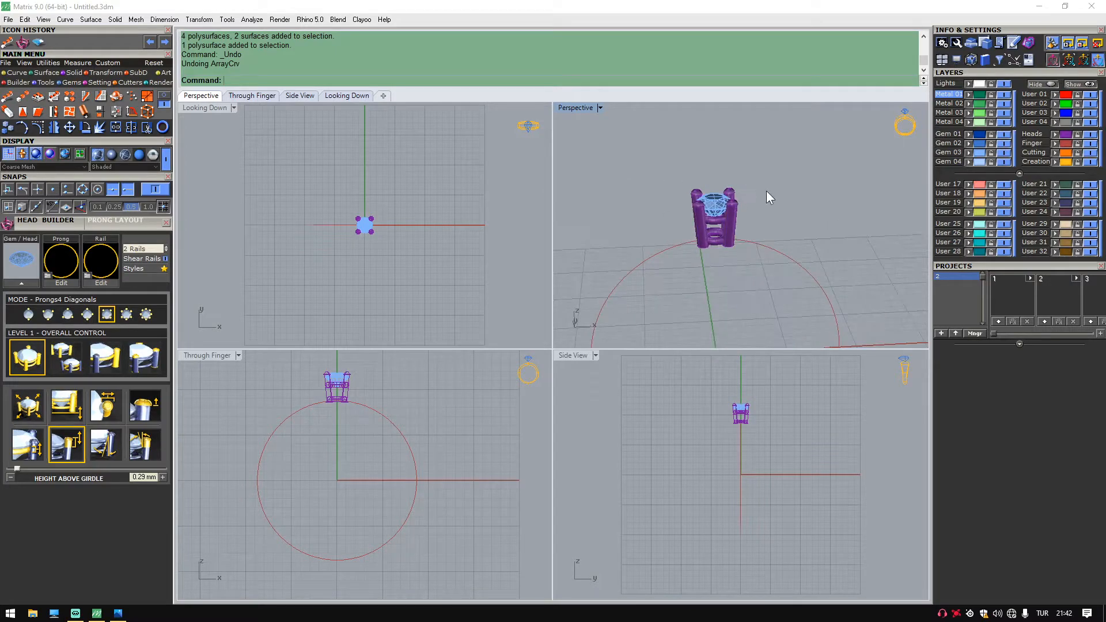
{"action": "scroll", "coordinate": [694, 217], "scroll_direction": "up", "scroll_amount": 3}
Ungroup the four-prong head into its separate prongs and rails.
{"action": "left_click", "coordinate": [706, 172]}
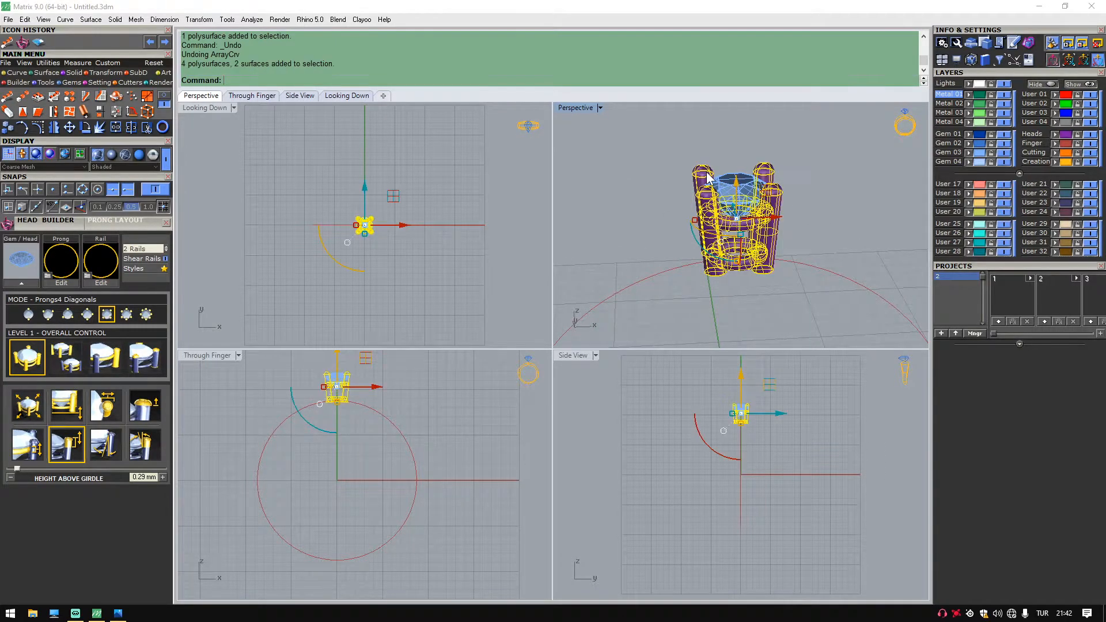
{"action": "left_click", "coordinate": [694, 158]}
{"action": "left_click", "coordinate": [769, 227]}
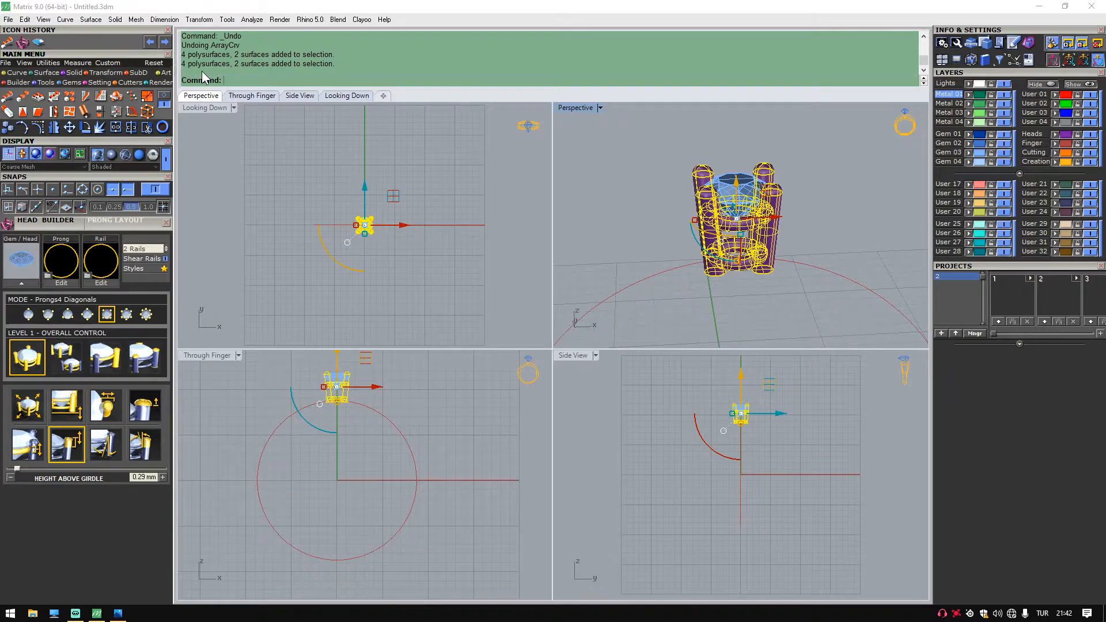
{"action": "key", "text": "Escape"}
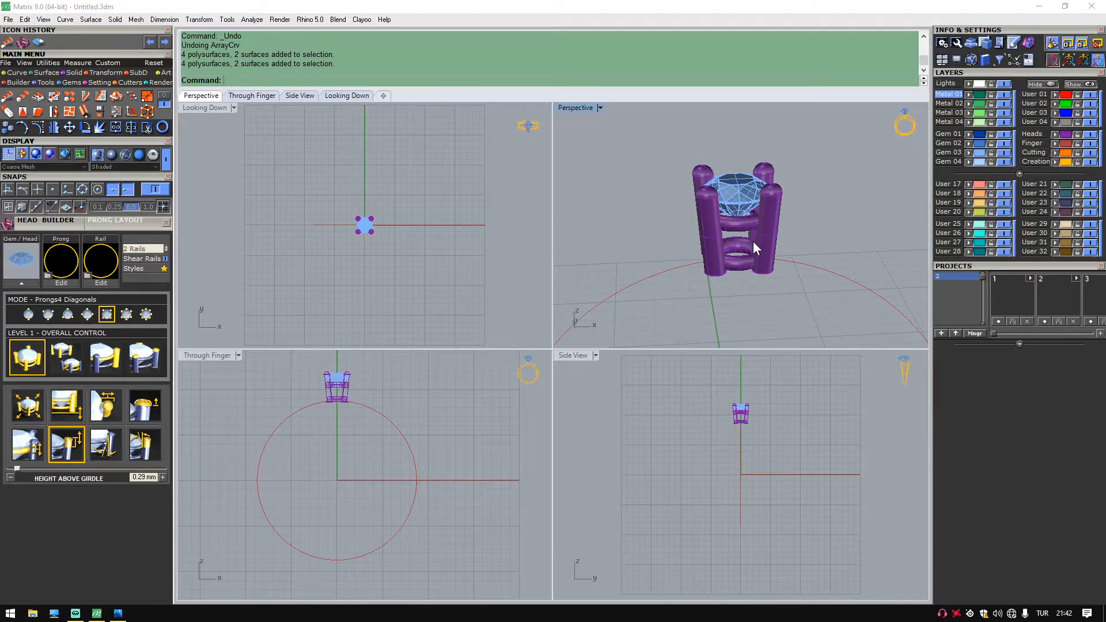
{"action": "left_click", "coordinate": [755, 248]}
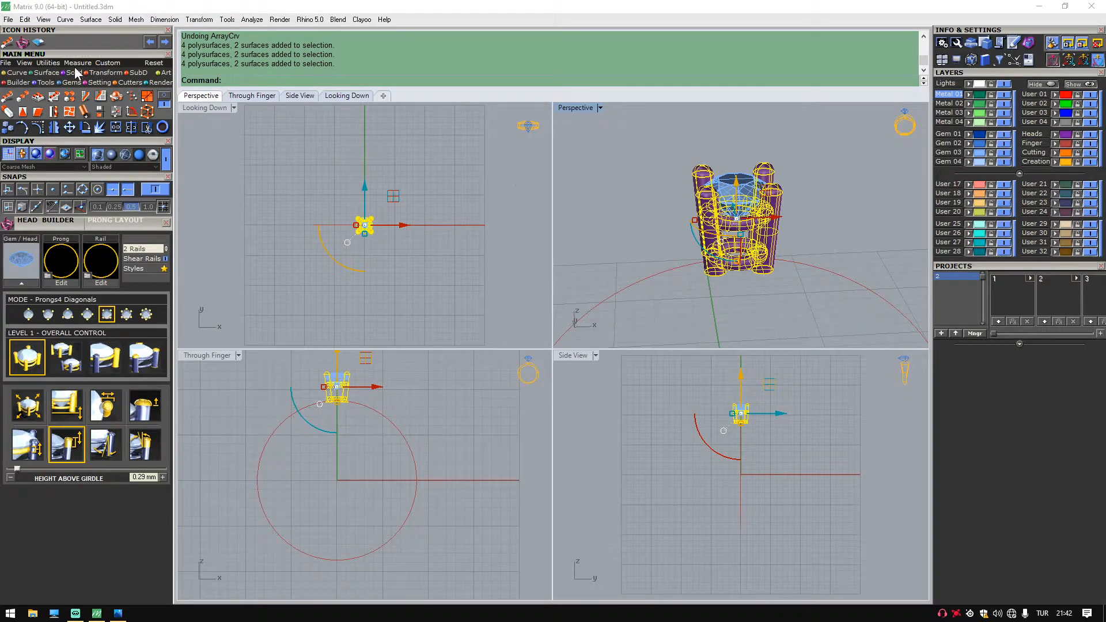
{"action": "left_click", "coordinate": [41, 63]}
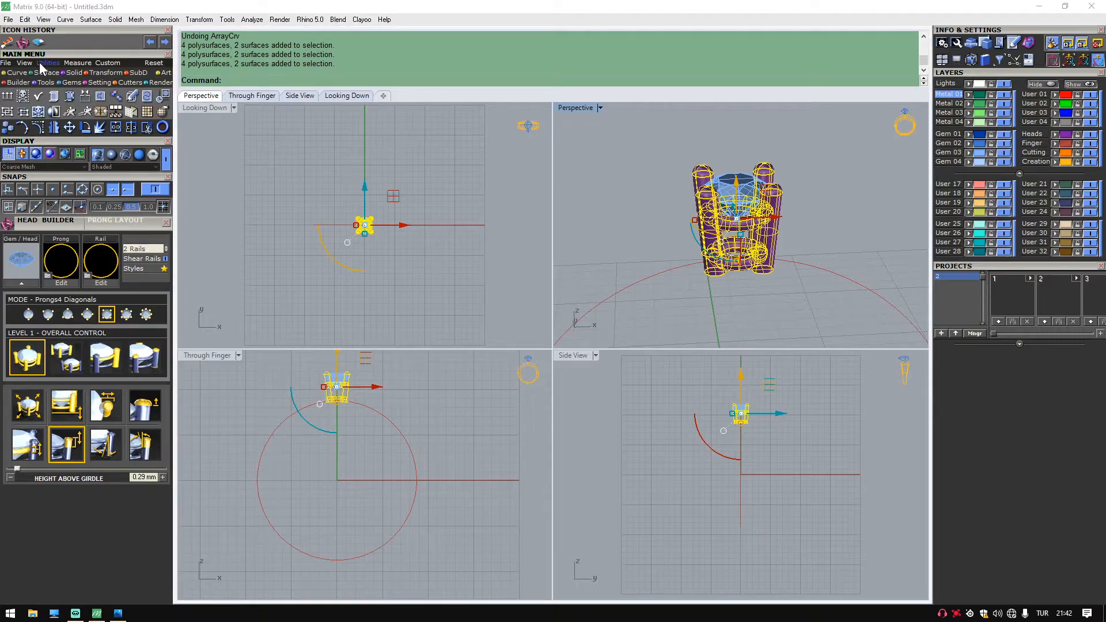
{"action": "left_click", "coordinate": [24, 117]}
Check that the prongs of the head can be selected individually, and clear the selection.
{"action": "left_click", "coordinate": [627, 161]}
{"action": "left_click", "coordinate": [701, 237]}
{"action": "left_click", "coordinate": [770, 230]}
{"action": "left_click", "coordinate": [702, 174]}
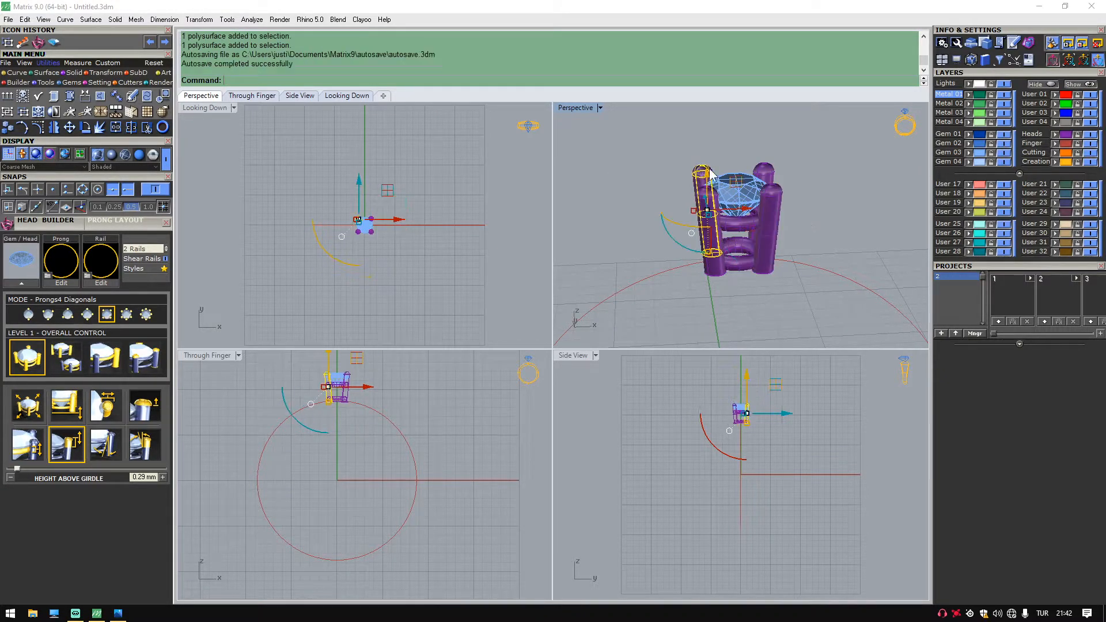
{"action": "left_click", "coordinate": [859, 161]}
Delete the two prongs on the gem's positive X side, keeping the opposite pair and both rails.
{"action": "right_click_drag", "start_coordinate": [858, 160], "coordinate": [812, 157]}
{"action": "left_click", "coordinate": [766, 220]}
{"action": "key", "text": "Delete"}
{"action": "left_click", "coordinate": [788, 178]}
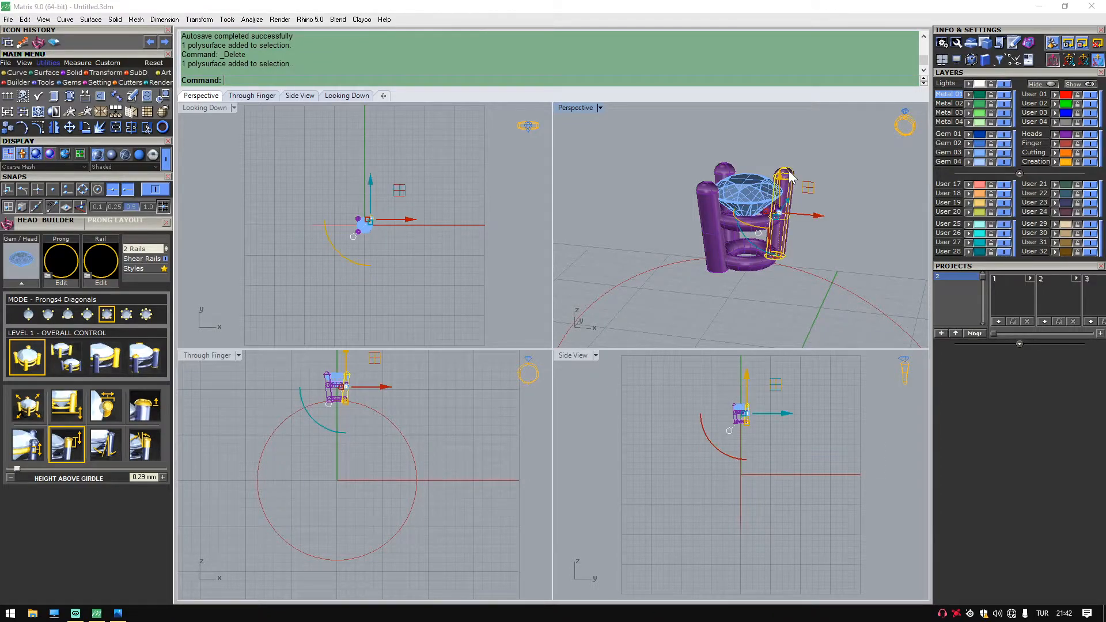
{"action": "key", "text": "Delete"}
{"action": "right_click_drag", "start_coordinate": [789, 176], "coordinate": [794, 196]}
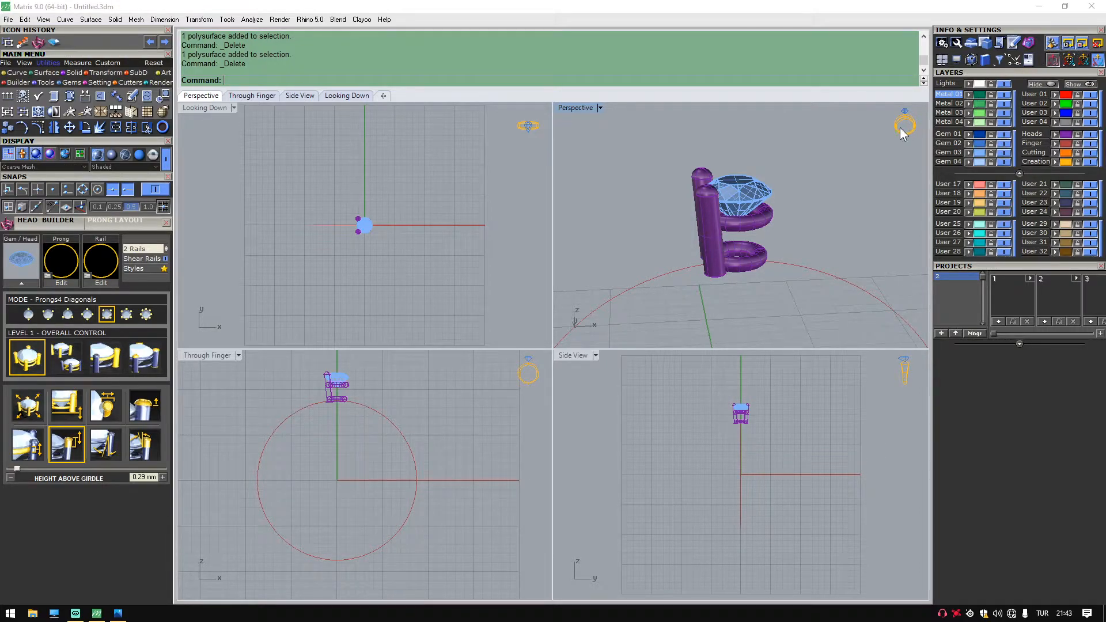
{"action": "right_click_drag", "start_coordinate": [838, 146], "coordinate": [790, 247]}
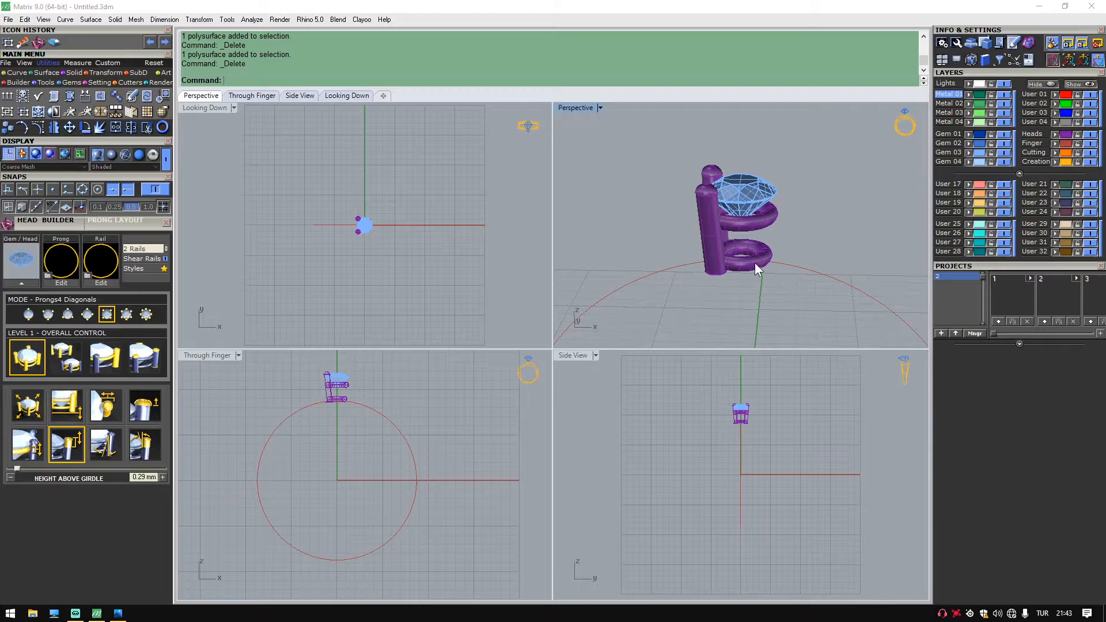
Array the two remaining prongs and both rails along the ring rail with 28 items and Freeform orientation.
{"action": "left_click", "coordinate": [710, 247]}
{"action": "left_click", "coordinate": [711, 176], "text": "shift"}
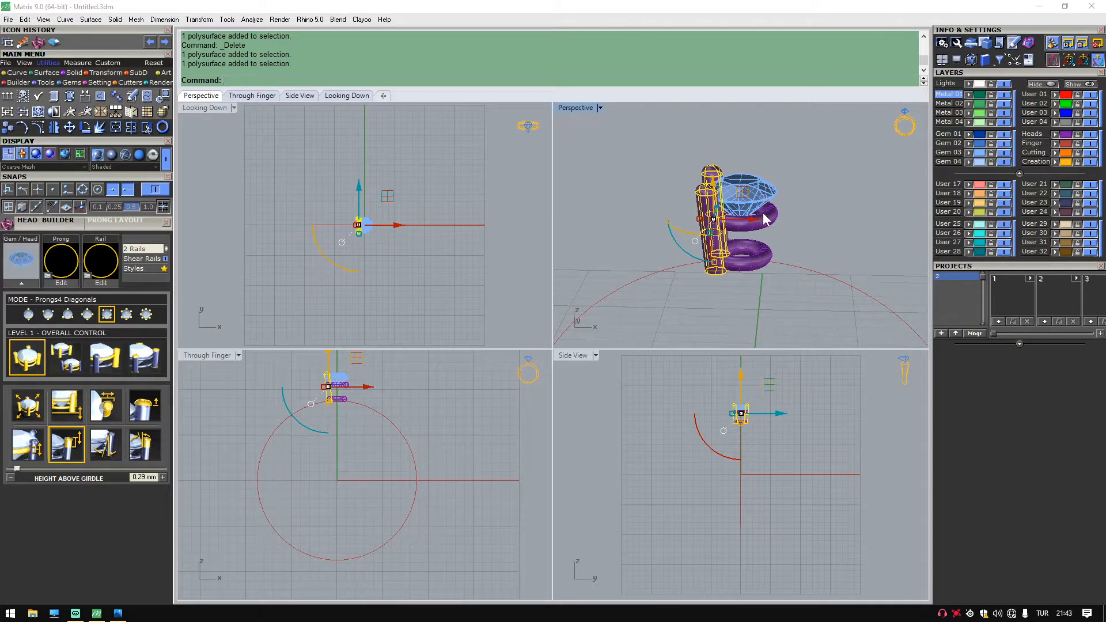
{"action": "left_click", "coordinate": [769, 222], "text": "shift"}
{"action": "left_click", "coordinate": [754, 262], "text": "shift"}
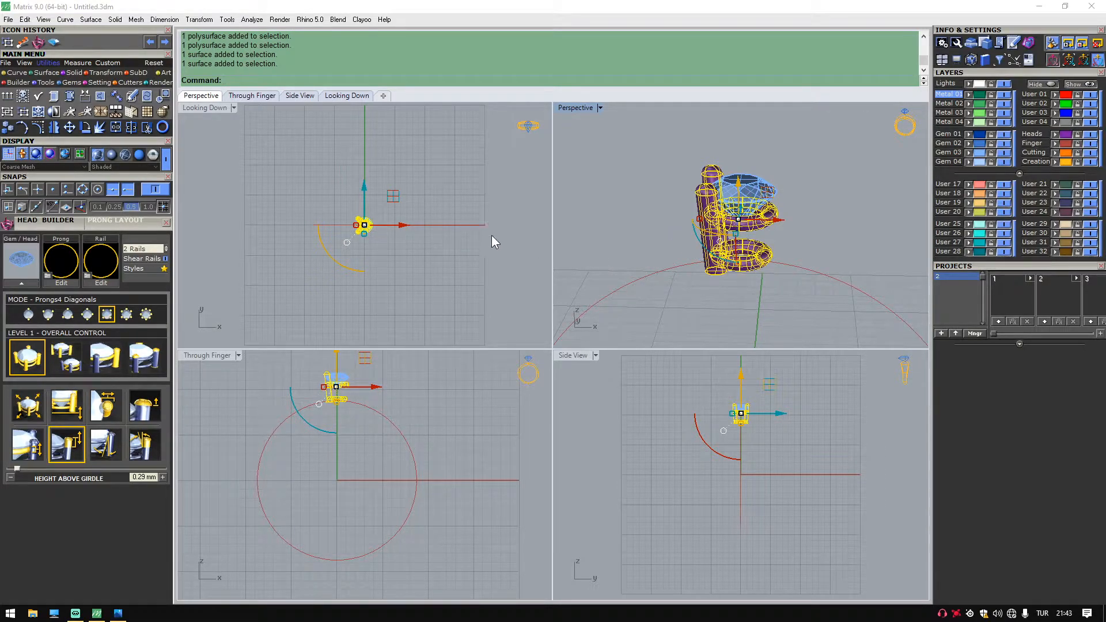
{"action": "left_click", "coordinate": [105, 72]}
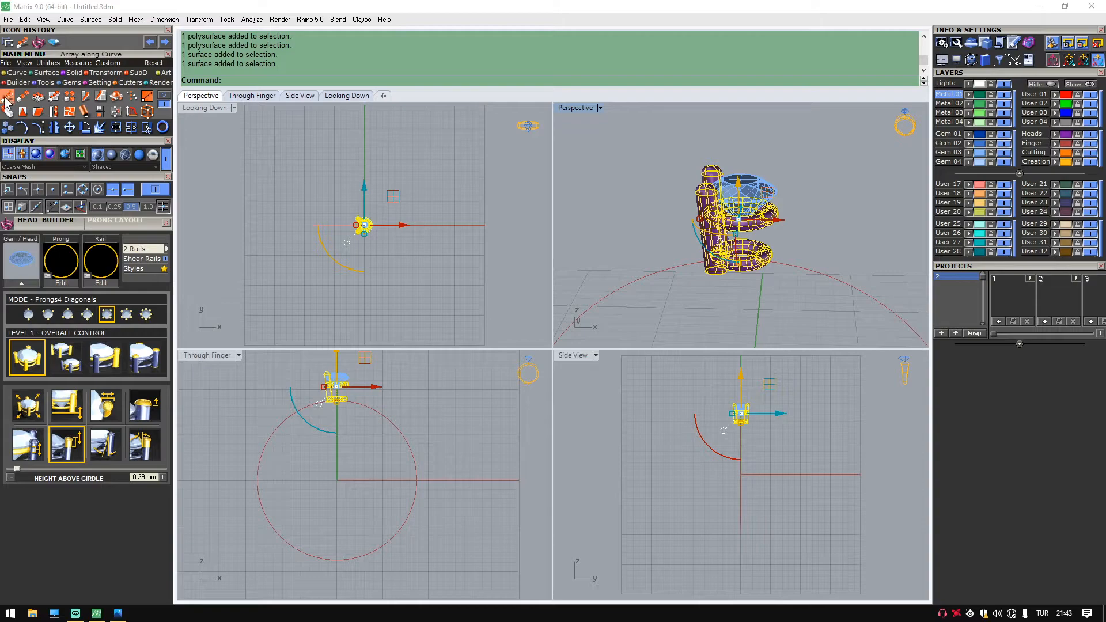
{"action": "left_click", "coordinate": [7, 97]}
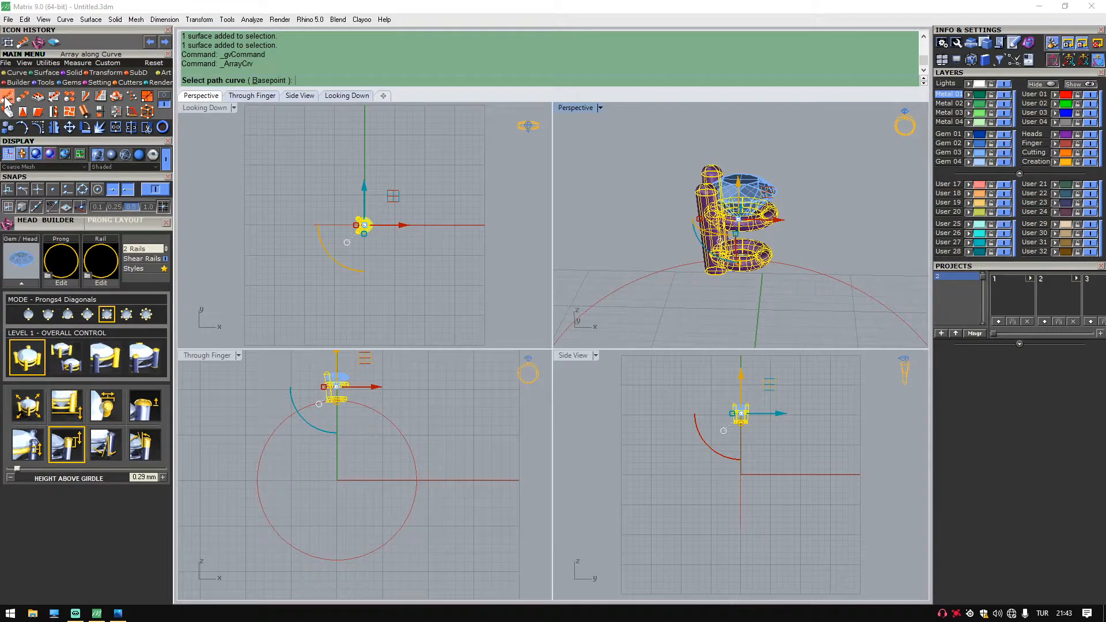
{"action": "left_click", "coordinate": [664, 272]}
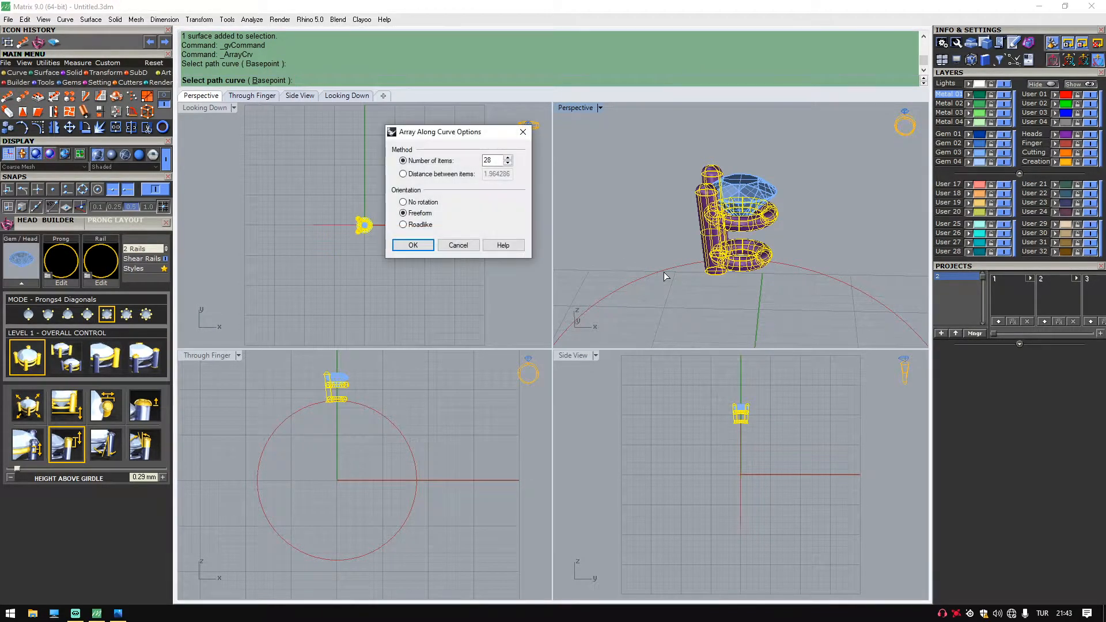
{"action": "left_click", "coordinate": [413, 245]}
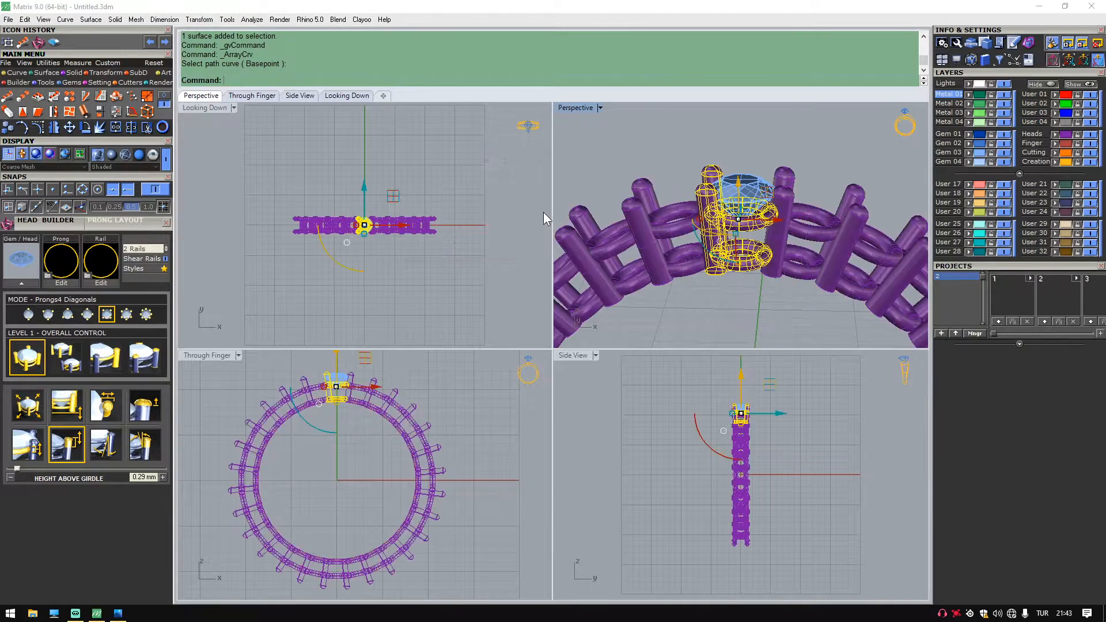
{"action": "right_click_drag", "start_coordinate": [718, 146], "coordinate": [793, 229]}
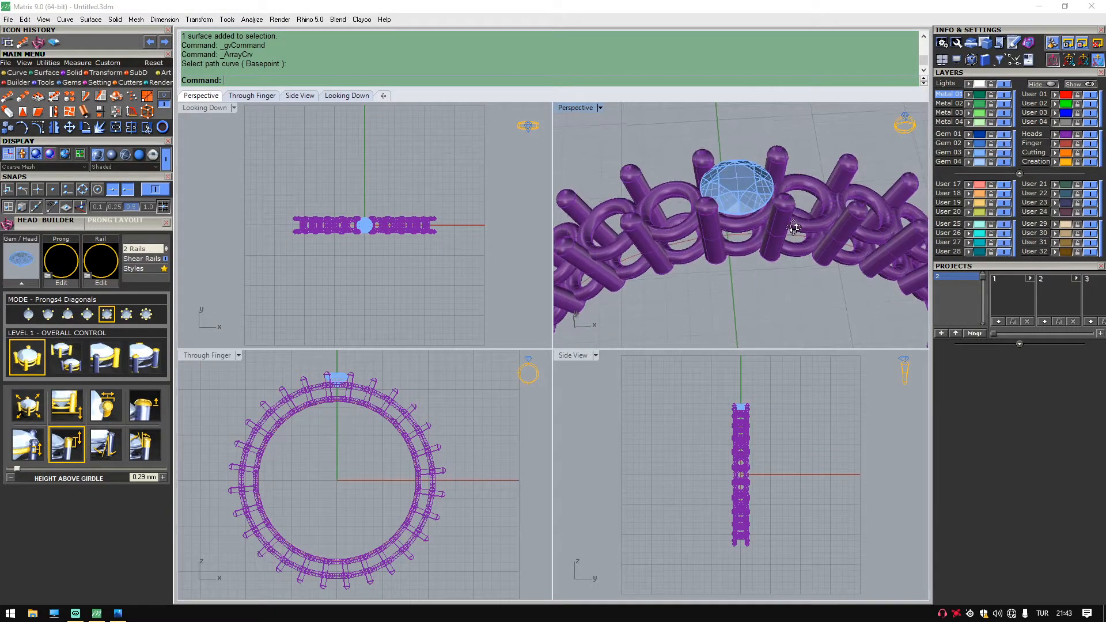
Array the gem along the ring rail with 28 items and Freeform orientation.
{"action": "left_click", "coordinate": [737, 185]}
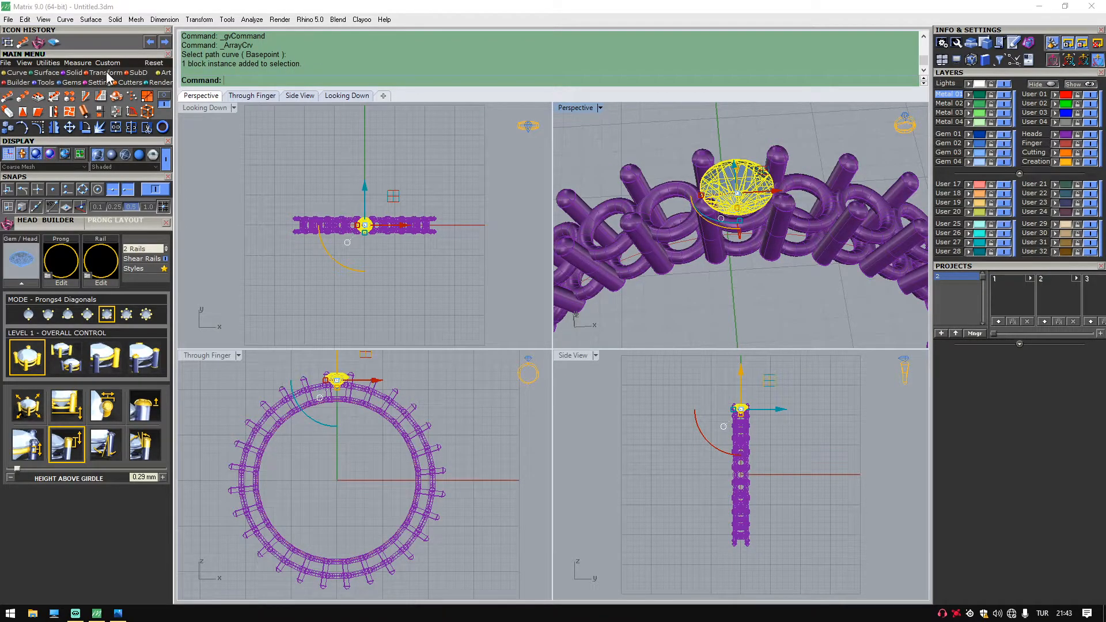
{"action": "left_click", "coordinate": [7, 95]}
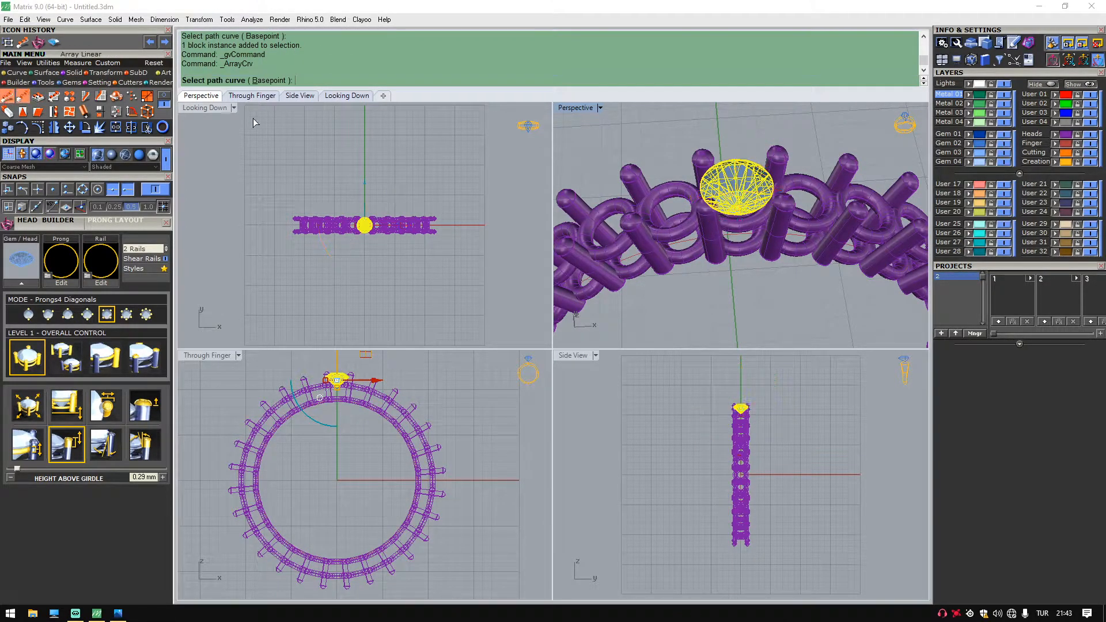
{"action": "scroll", "coordinate": [639, 269], "scroll_direction": "up", "scroll_amount": 5}
{"action": "left_click", "coordinate": [627, 260]}
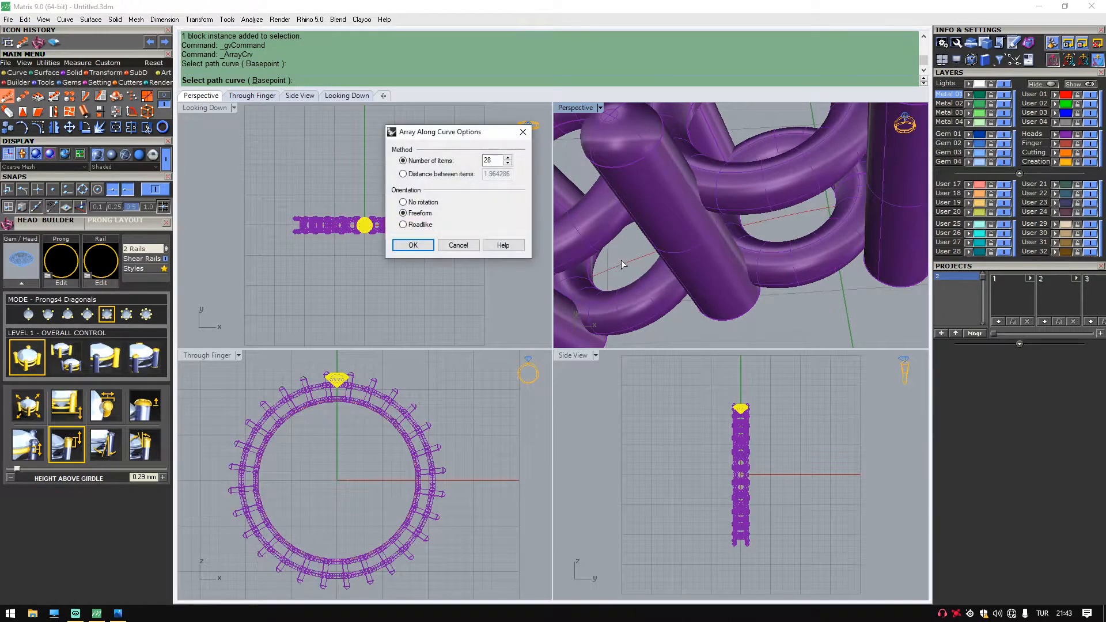
{"action": "key", "text": "Return"}
{"action": "scroll", "coordinate": [748, 273], "scroll_direction": "down", "scroll_amount": 5}
{"action": "right_click_drag", "start_coordinate": [809, 293], "coordinate": [790, 284]}
{"action": "right_click_drag", "start_coordinate": [793, 226], "coordinate": [783, 237]}
Move the original head's two prongs to the Metal 04 layer and clear the selection.
{"action": "left_click", "coordinate": [784, 237]}
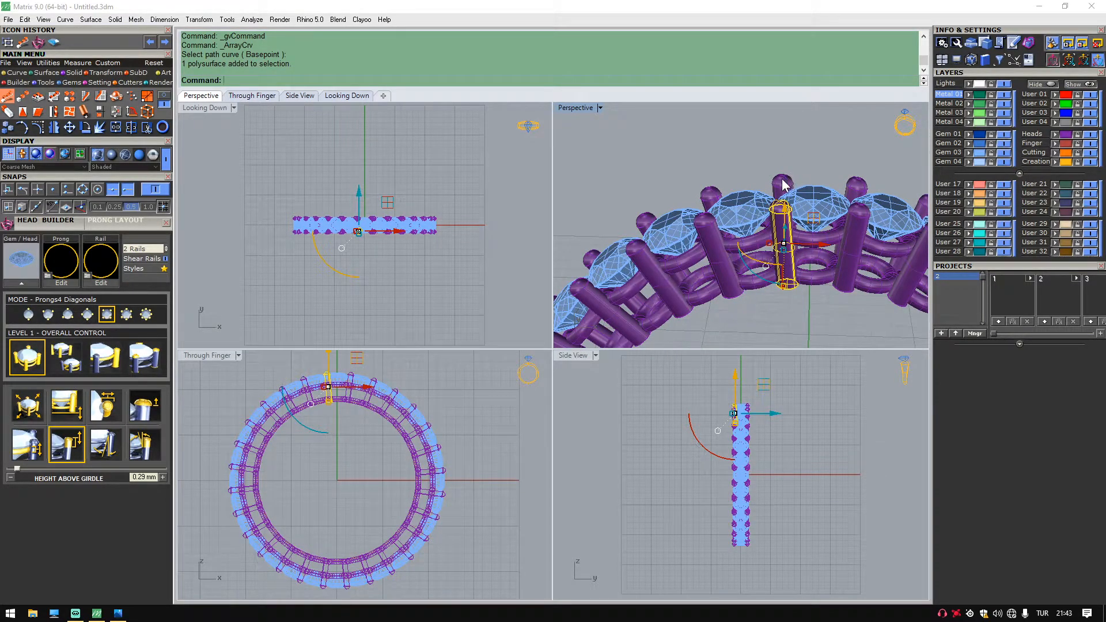
{"action": "left_click", "coordinate": [786, 179], "text": "shift"}
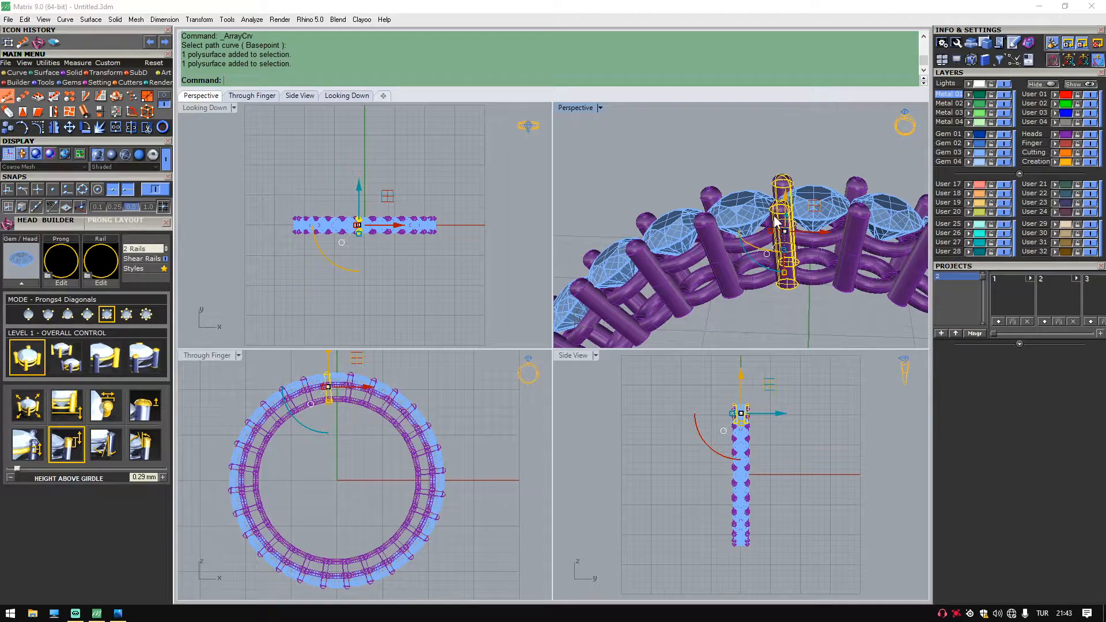
{"action": "left_click", "coordinate": [969, 121]}
{"action": "left_click", "coordinate": [813, 113]}
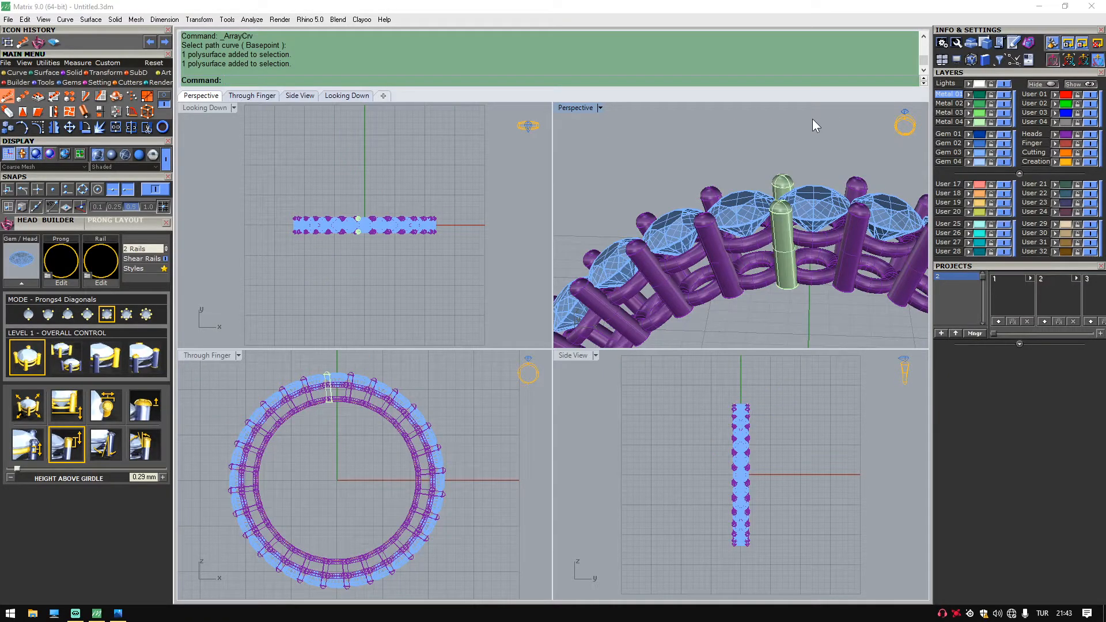
Try to shift the original prong on the negative Y side into the gap between two gems, and undo the last moves.
{"action": "right_click_drag", "start_coordinate": [808, 171], "coordinate": [822, 215]}
{"action": "scroll", "coordinate": [764, 207], "scroll_direction": "up", "scroll_amount": 5}
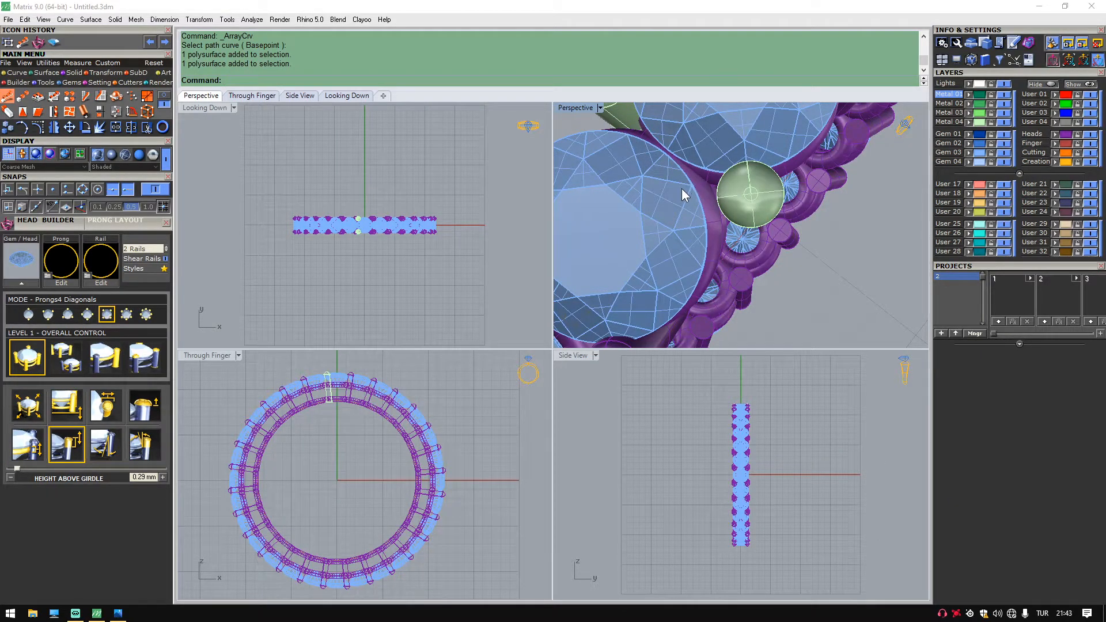
{"action": "scroll", "coordinate": [754, 209], "scroll_direction": "down", "scroll_amount": 3}
{"action": "scroll", "coordinate": [771, 215], "scroll_direction": "up", "scroll_amount": 2}
{"action": "scroll", "coordinate": [764, 212], "scroll_direction": "up", "scroll_amount": 2}
{"action": "left_click", "coordinate": [754, 212]}
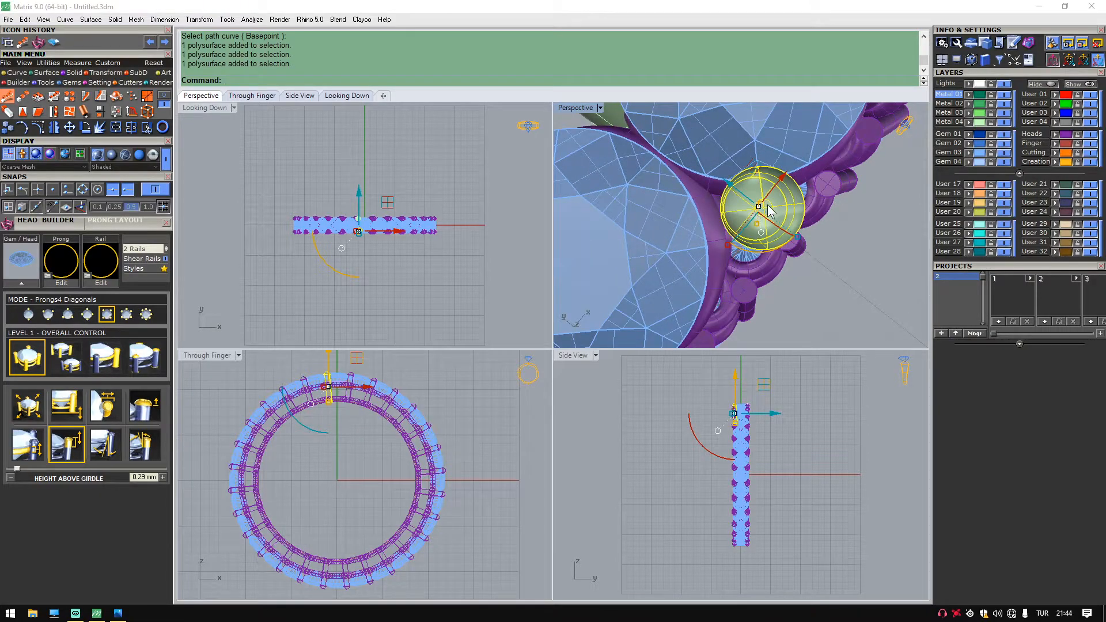
{"action": "left_click_drag", "start_coordinate": [749, 183], "coordinate": [765, 198]}
{"action": "scroll", "coordinate": [790, 175], "scroll_direction": "down", "scroll_amount": 4}
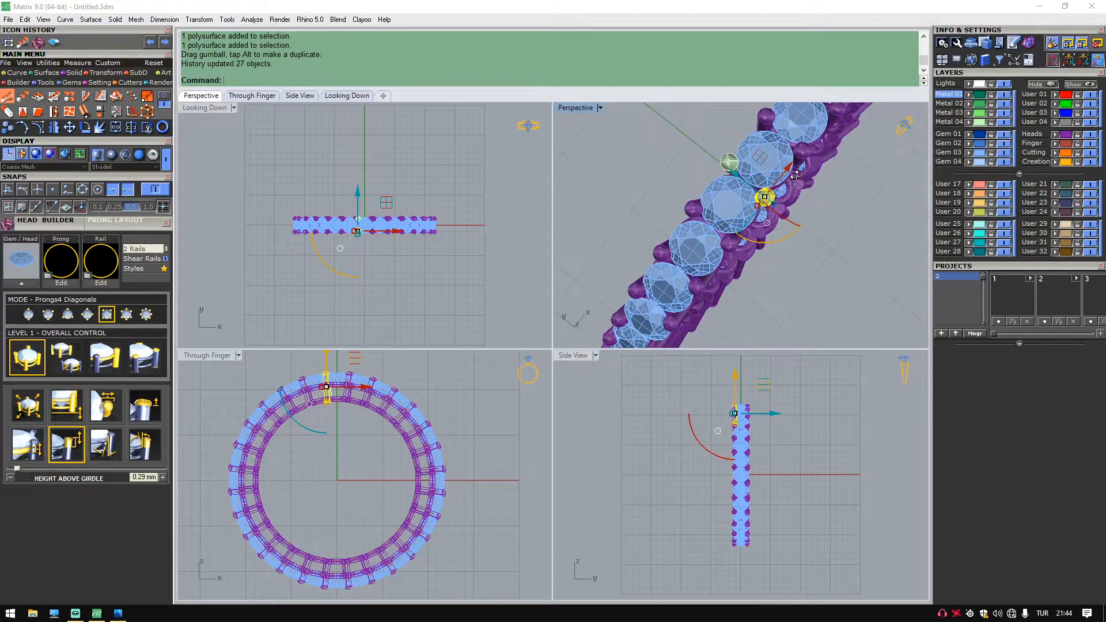
{"action": "left_click_drag", "start_coordinate": [743, 203], "coordinate": [741, 204]}
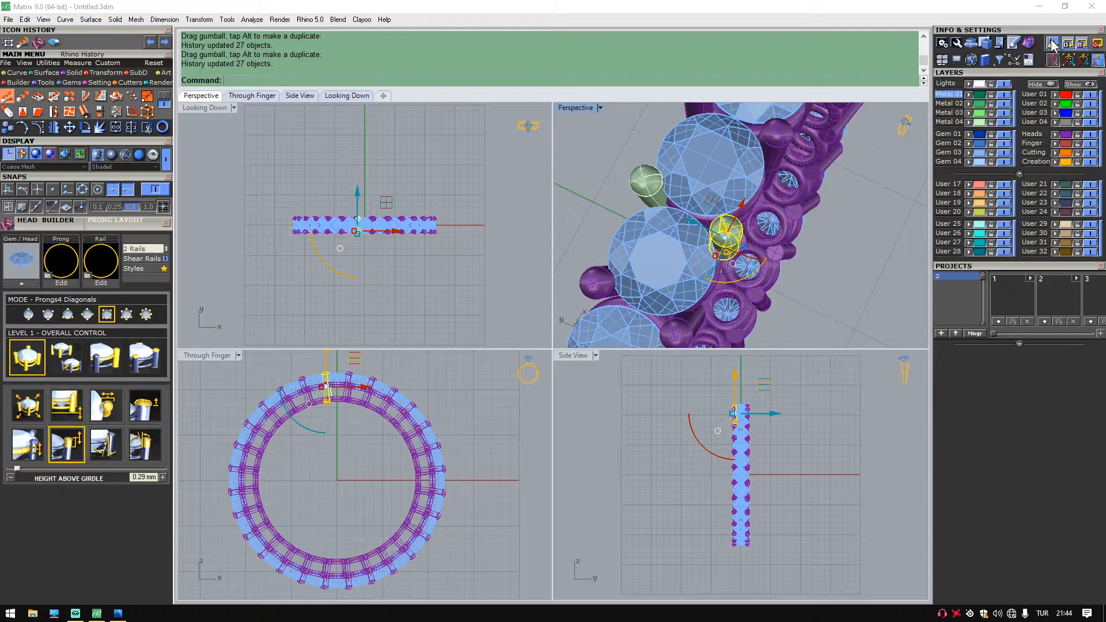
{"action": "key", "text": "ctrl+z"}
{"action": "key", "text": "ctrl+z"}
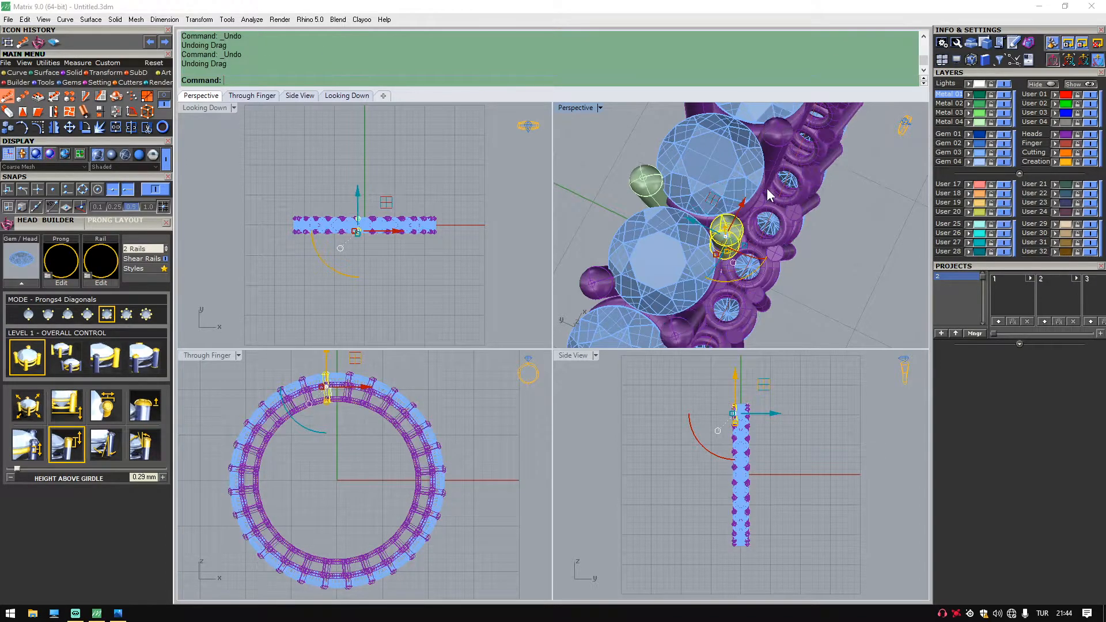
Move each of the two original Metal 04 prongs inward toward the ring's centre line, closer to the gems.
{"action": "scroll", "coordinate": [760, 239], "scroll_direction": "up", "scroll_amount": 5}
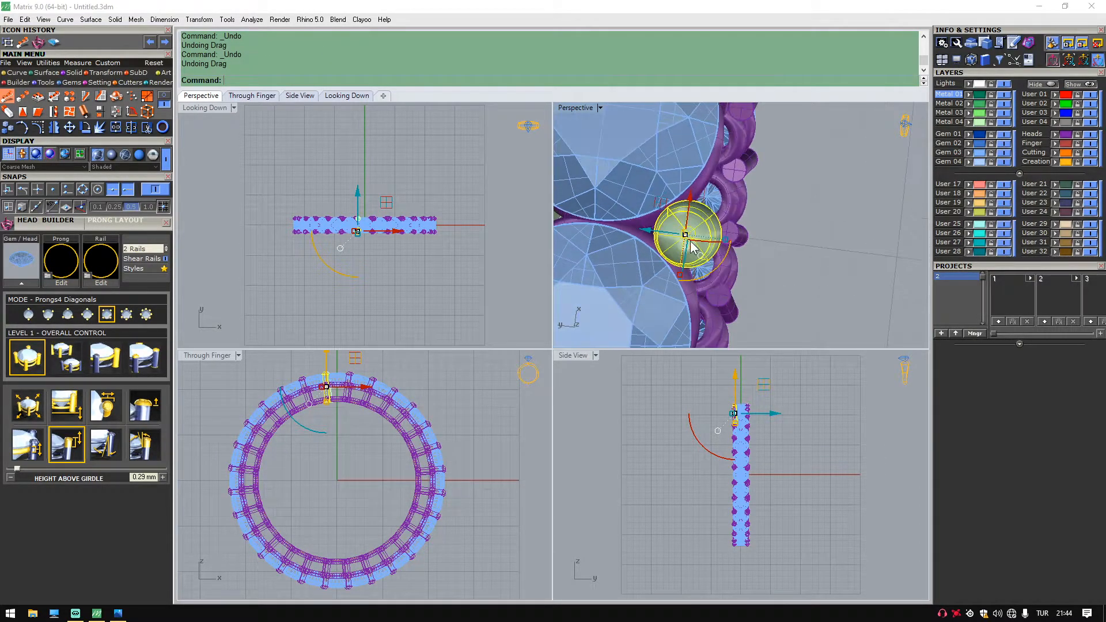
{"action": "left_click_drag", "start_coordinate": [656, 236], "coordinate": [604, 278]}
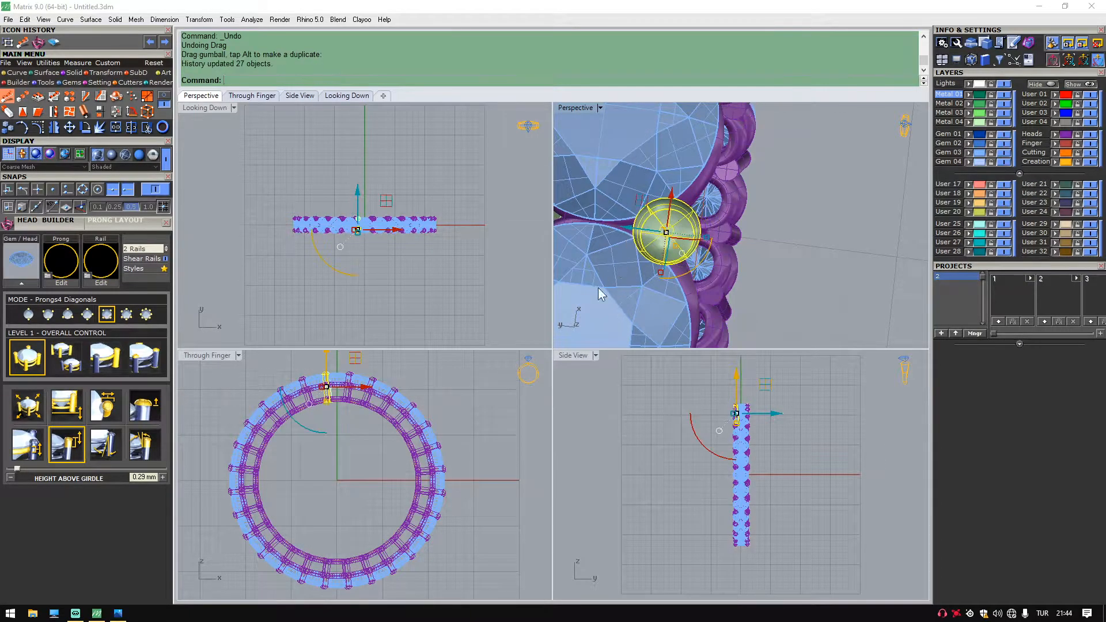
{"action": "scroll", "coordinate": [587, 299], "scroll_direction": "down", "scroll_amount": 4}
{"action": "right_click_drag", "start_coordinate": [635, 273], "coordinate": [801, 277], "text": "shift"}
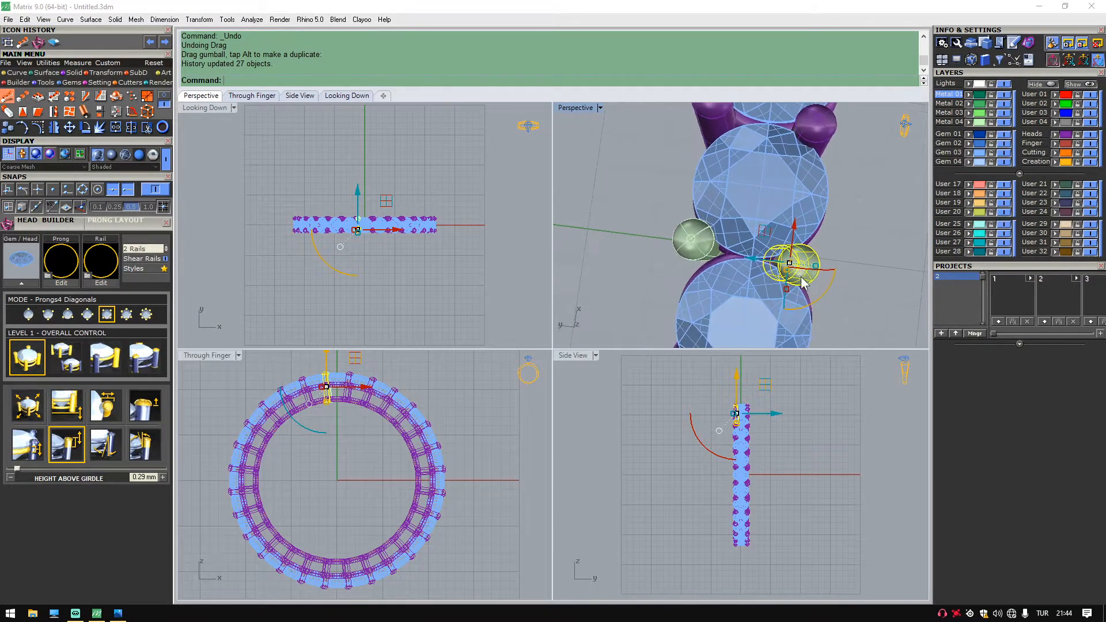
{"action": "left_click", "coordinate": [703, 243]}
{"action": "scroll", "coordinate": [701, 243], "scroll_direction": "up", "scroll_amount": 2}
{"action": "left_click_drag", "start_coordinate": [678, 236], "coordinate": [714, 241]}
{"action": "key", "text": "Escape"}
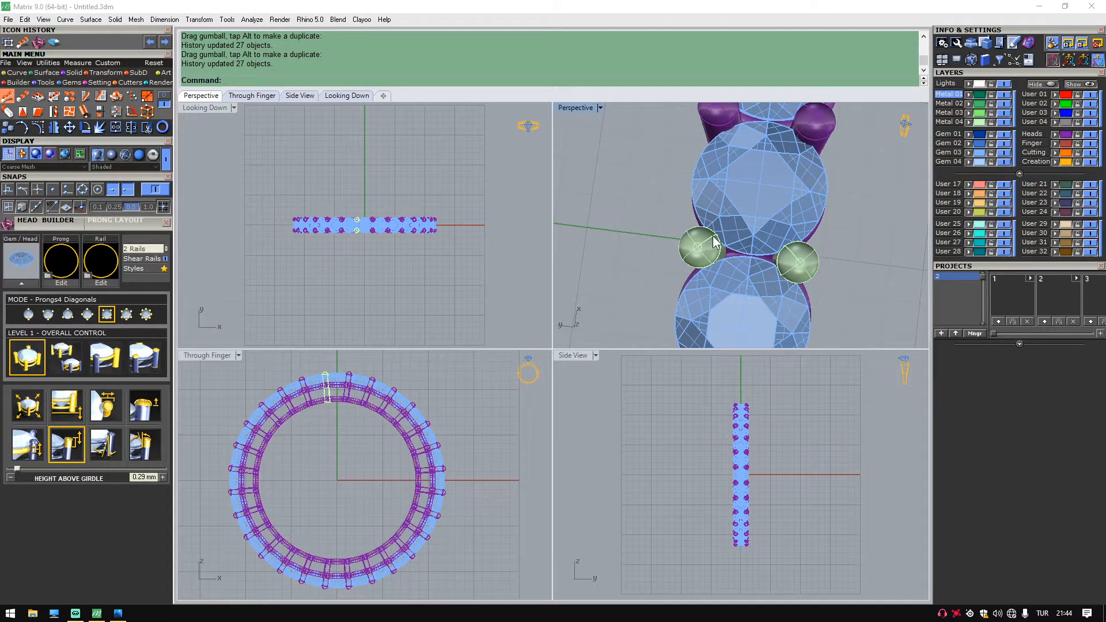
Undo the prong moves and both arrays along the ring rail.
{"action": "scroll", "coordinate": [717, 241], "scroll_direction": "down", "scroll_amount": 6}
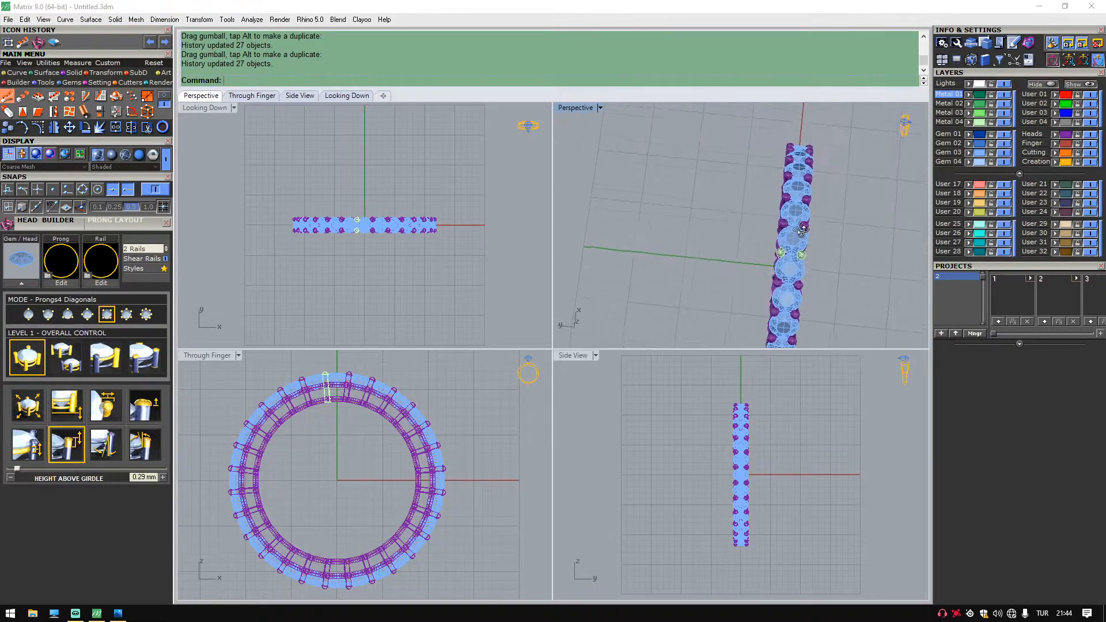
{"action": "key", "text": "ctrl+z"}
{"action": "key", "text": "ctrl+z"}
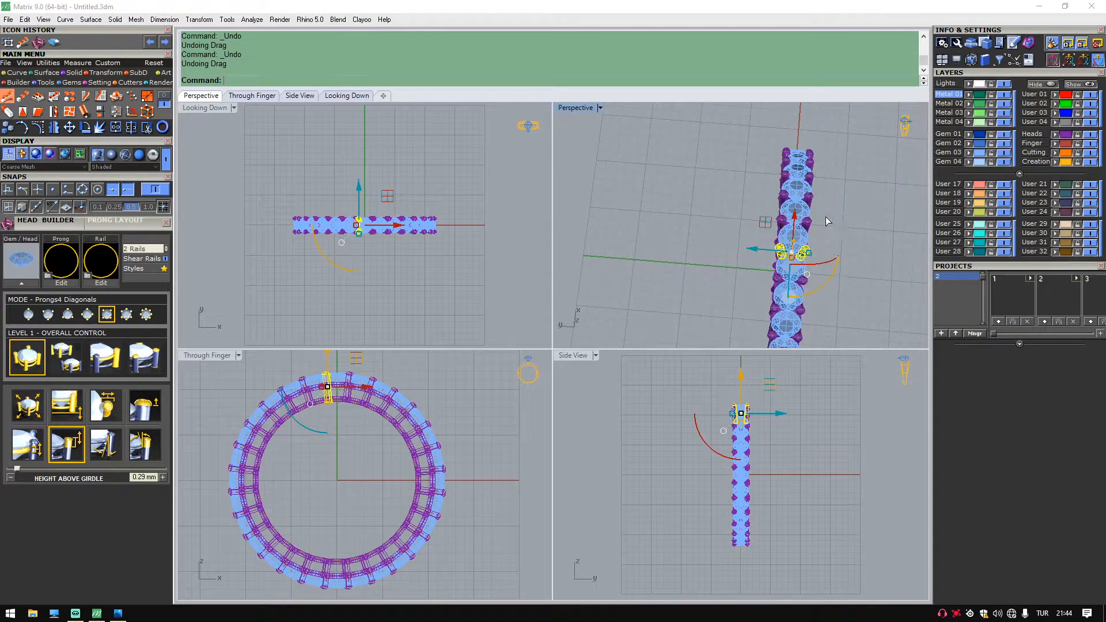
{"action": "key", "text": "ctrl+z"}
{"action": "right_click_drag", "start_coordinate": [830, 219], "coordinate": [741, 159]}
{"action": "left_click", "coordinate": [741, 159]}
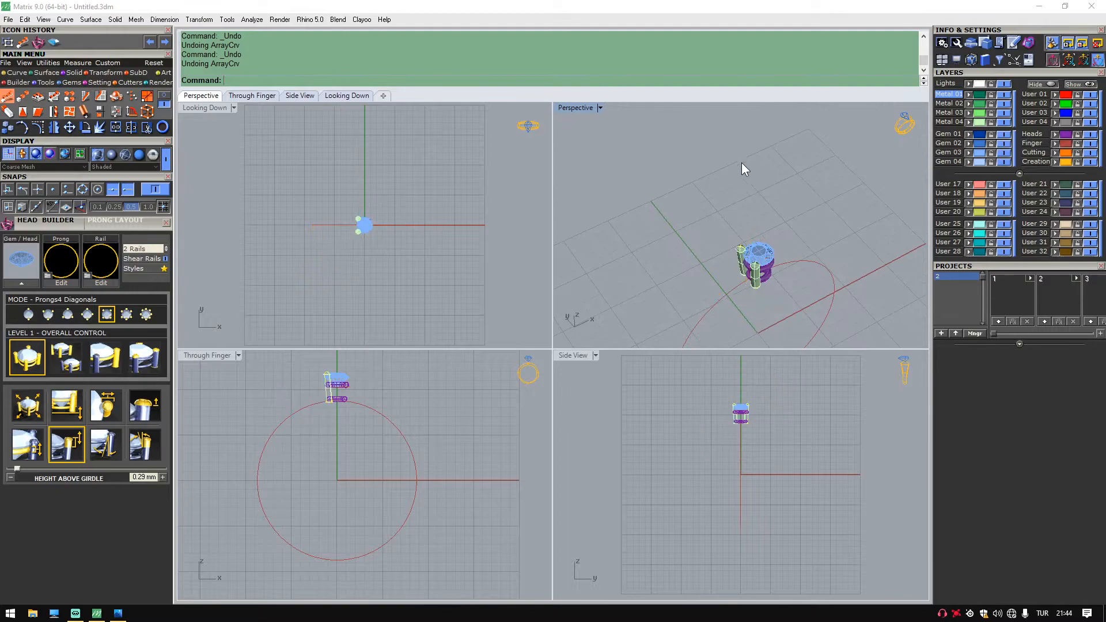
Delete the Metal 04 prong on the positive Y side of the gem.
{"action": "scroll", "coordinate": [753, 276], "scroll_direction": "up", "scroll_amount": 4}
{"action": "left_click", "coordinate": [737, 241]}
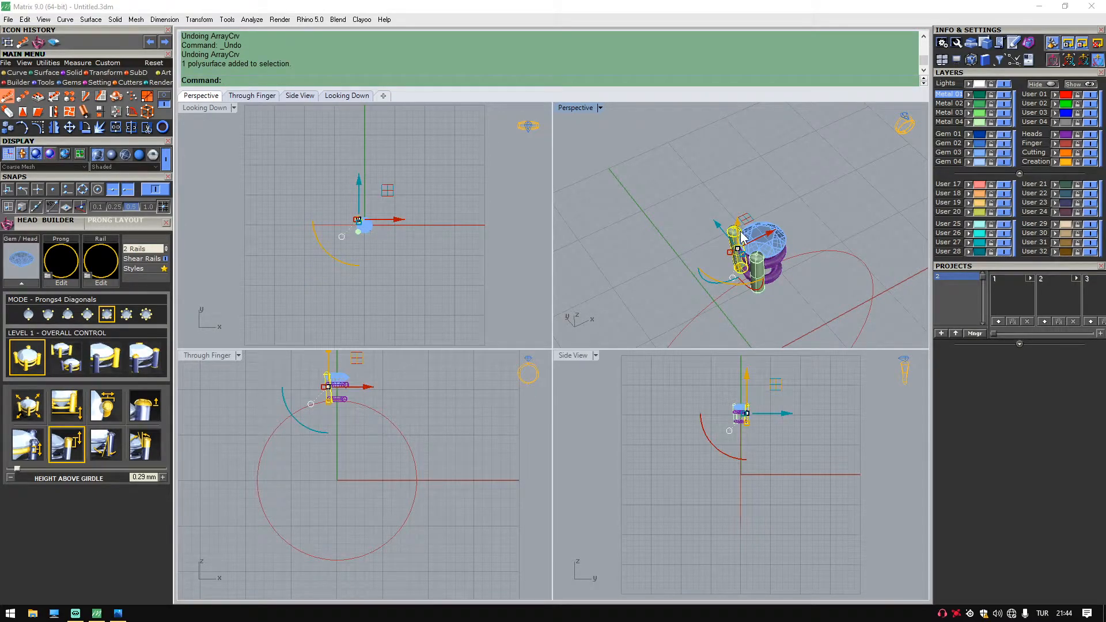
{"action": "key", "text": "Delete"}
Array the remaining prong, both rails and the gem along the ring rail with 28 items.
{"action": "right_click_drag", "start_coordinate": [742, 236], "coordinate": [743, 207]}
{"action": "scroll", "coordinate": [743, 216], "scroll_direction": "up", "scroll_amount": 2}
{"action": "left_click", "coordinate": [710, 219]}
{"action": "left_click", "coordinate": [742, 200], "text": "shift"}
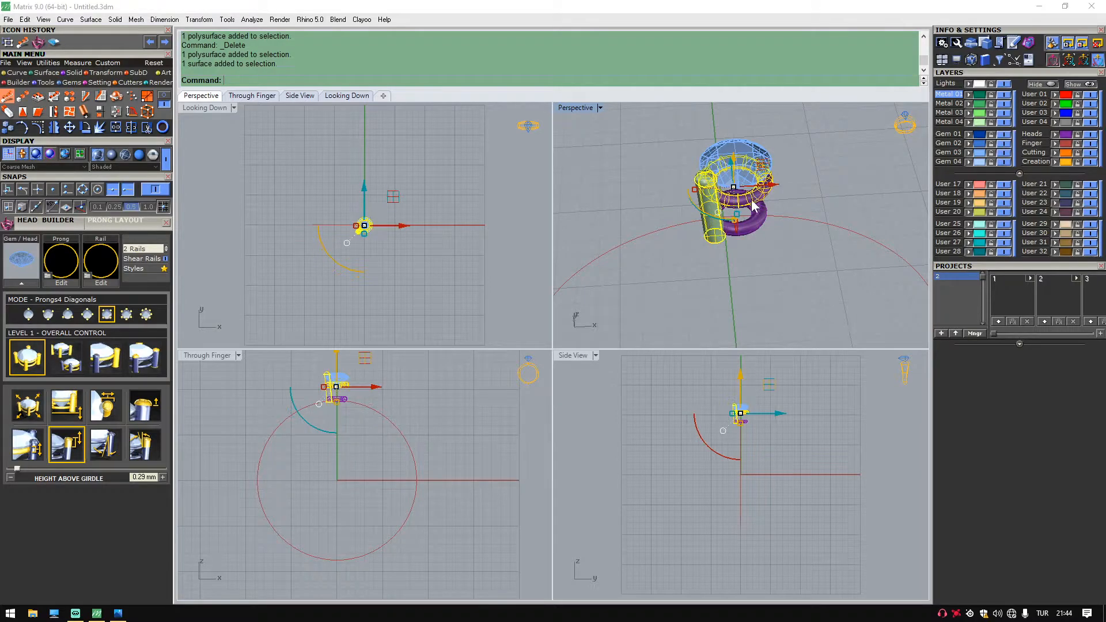
{"action": "left_click", "coordinate": [748, 228], "text": "shift"}
{"action": "left_click", "coordinate": [752, 154], "text": "shift"}
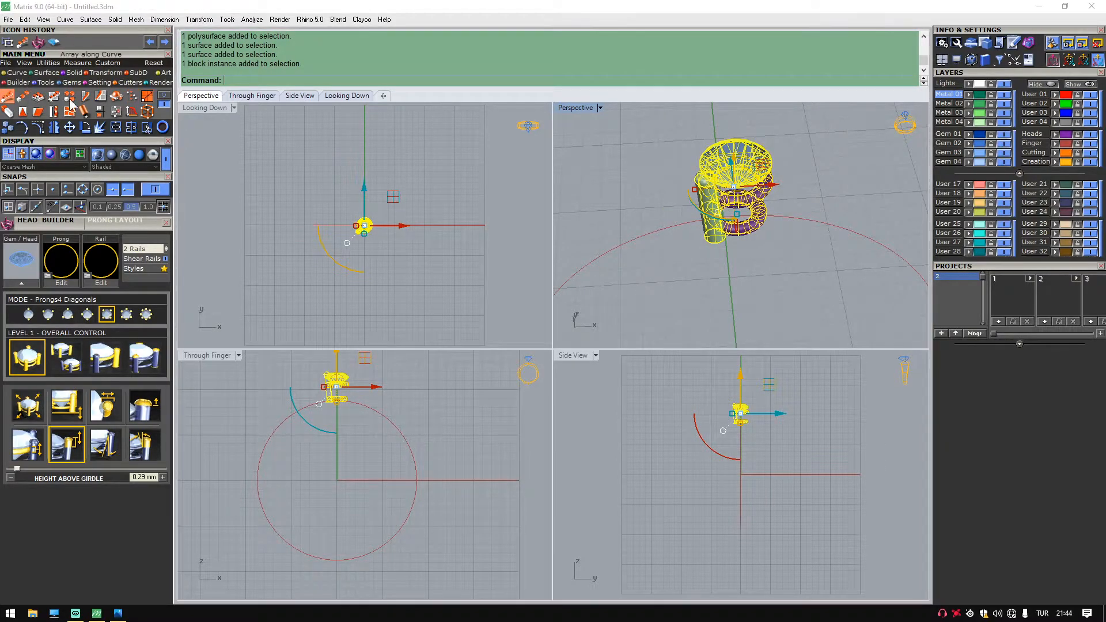
{"action": "left_click", "coordinate": [8, 96]}
{"action": "left_click", "coordinate": [666, 229]}
{"action": "left_click", "coordinate": [422, 243]}
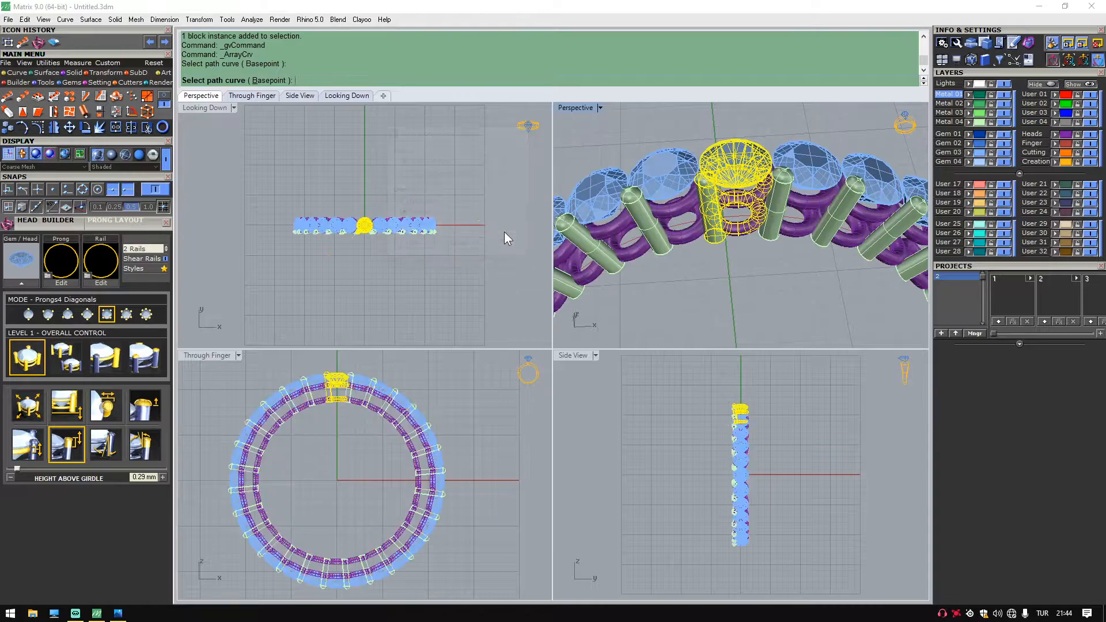
Move the original prong inward between the two neighbouring gems so its arrayed copies follow, and clear the selection.
{"action": "right_click_drag", "start_coordinate": [688, 147], "coordinate": [833, 281]}
{"action": "scroll", "coordinate": [744, 270], "scroll_direction": "up", "scroll_amount": 4}
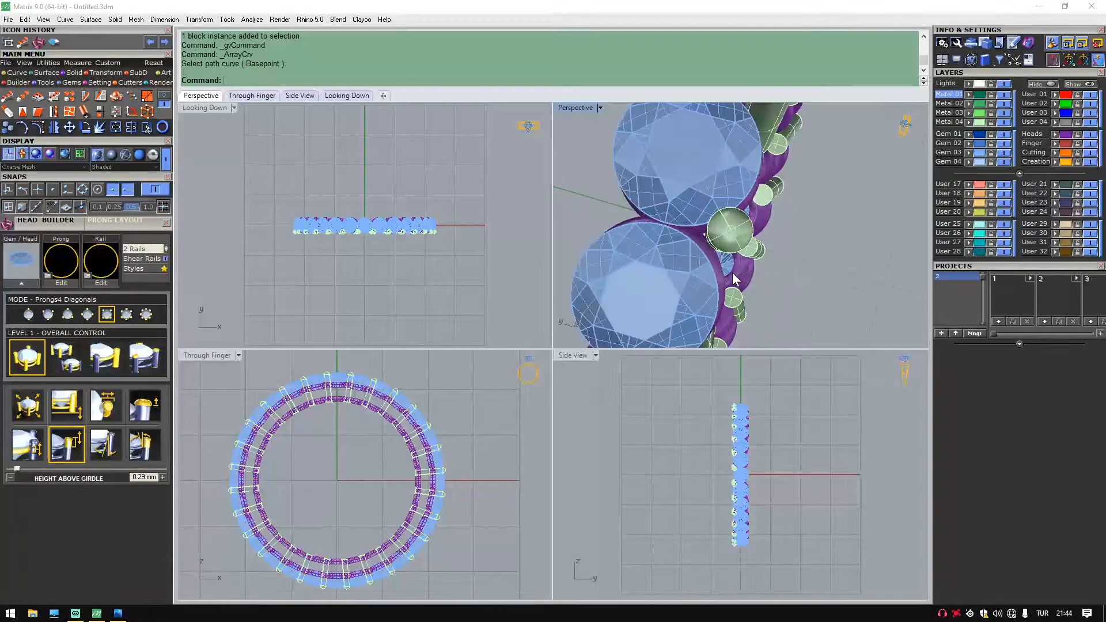
{"action": "left_click", "coordinate": [733, 234]}
{"action": "left_click_drag", "start_coordinate": [736, 194], "coordinate": [714, 211]}
{"action": "left_click", "coordinate": [874, 254]}
{"action": "scroll", "coordinate": [874, 254], "scroll_direction": "down", "scroll_amount": 5}
{"action": "right_click_drag", "start_coordinate": [908, 258], "coordinate": [800, 192]}
{"action": "scroll", "coordinate": [806, 155], "scroll_direction": "down", "scroll_amount": 6}
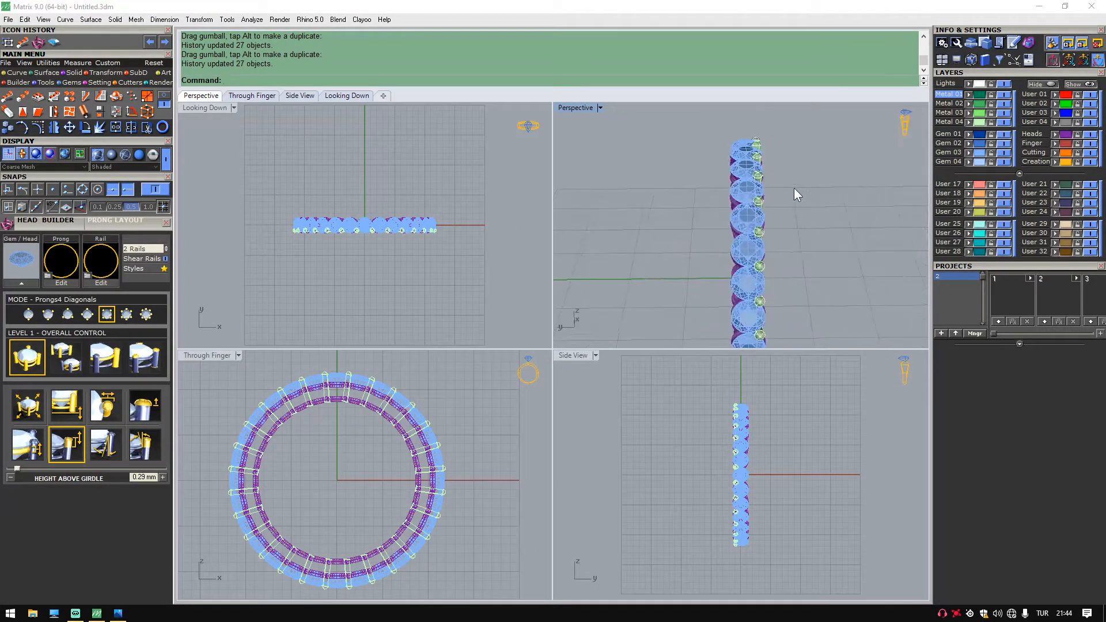
Mirror a copy of all Metal 04 prongs across the X axis through the origin in the Looking Down view, and clear the selection.
{"action": "left_click", "coordinate": [946, 122]}
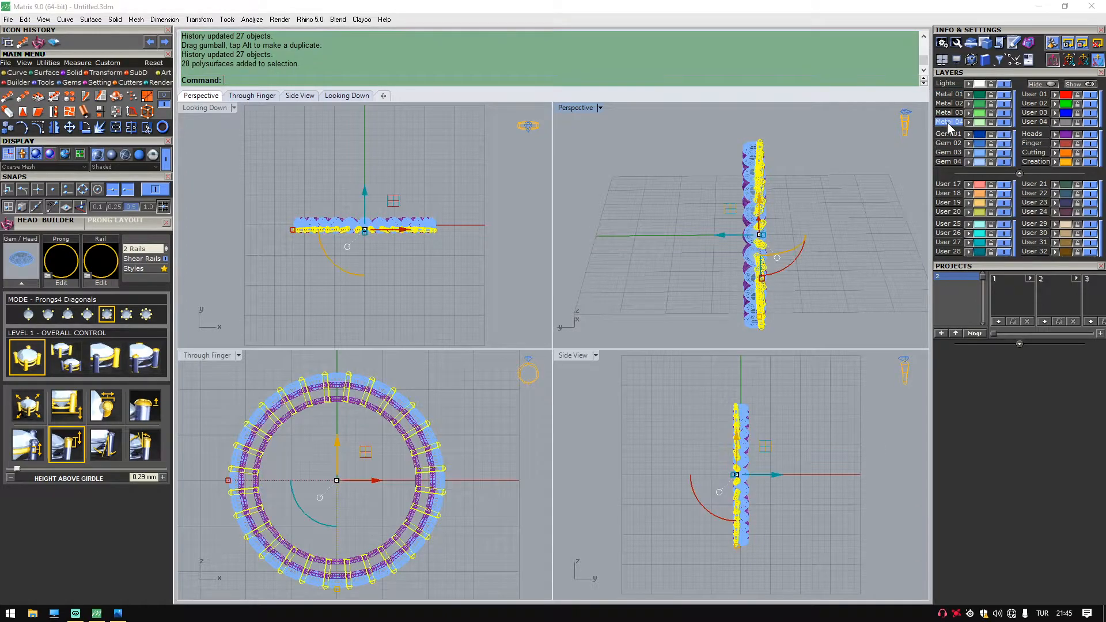
{"action": "scroll", "coordinate": [837, 180], "scroll_direction": "down", "scroll_amount": 1}
{"action": "mouse_move", "coordinate": [452, 183]}
{"action": "right_mouse_down"}
{"action": "mouse_move", "coordinate": [429, 185]}
{"action": "mouse_move", "coordinate": [442, 189]}
{"action": "right_mouse_up"}
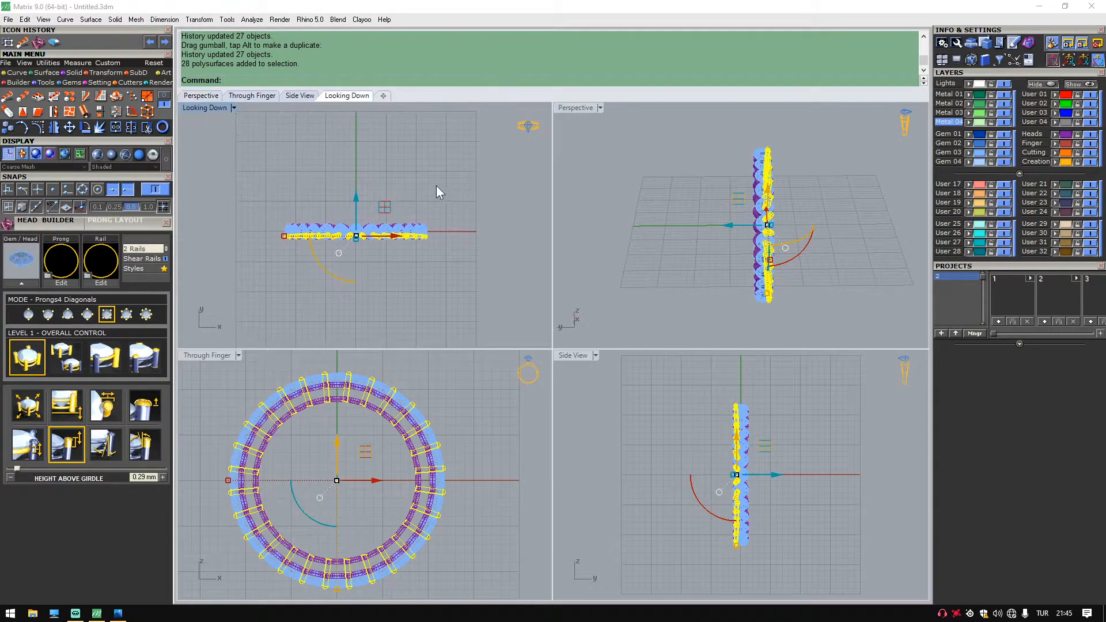
{"action": "left_click", "coordinate": [54, 128]}
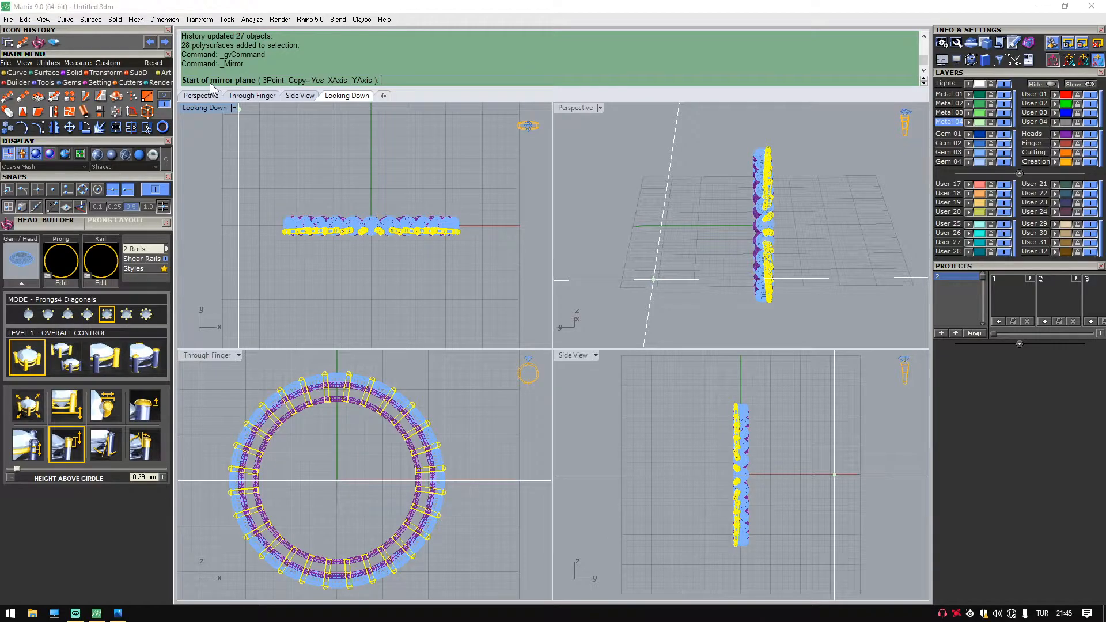
{"action": "scroll", "coordinate": [358, 202], "scroll_direction": "up", "scroll_amount": 3}
{"action": "scroll", "coordinate": [379, 219], "scroll_direction": "up", "scroll_amount": 3}
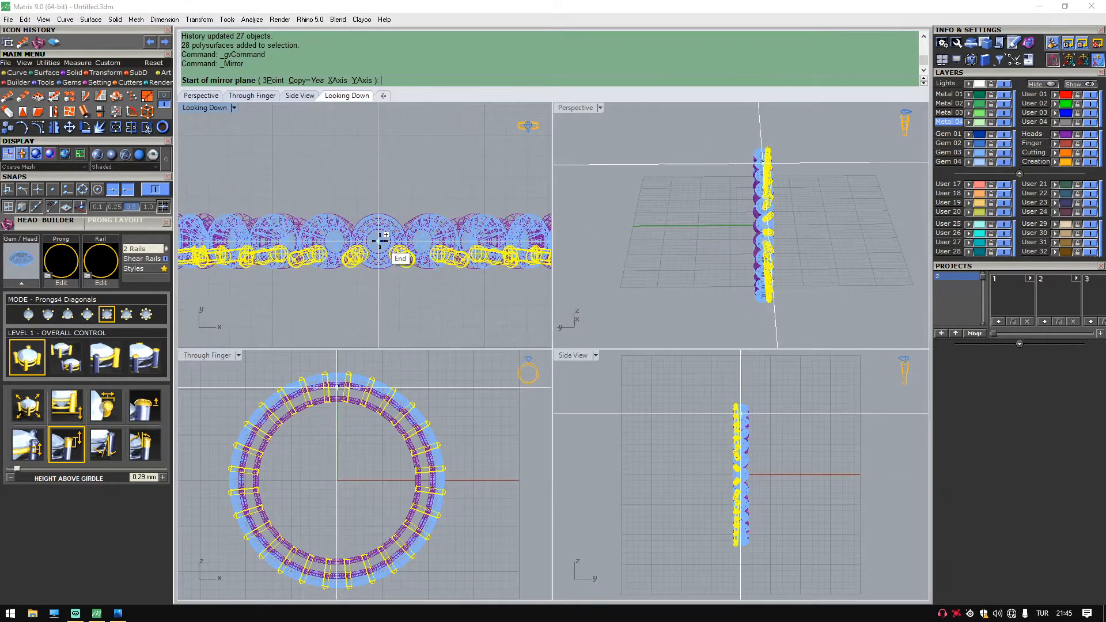
{"action": "scroll", "coordinate": [381, 227], "scroll_direction": "down", "scroll_amount": 5}
{"action": "scroll", "coordinate": [380, 233], "scroll_direction": "down", "scroll_amount": 2}
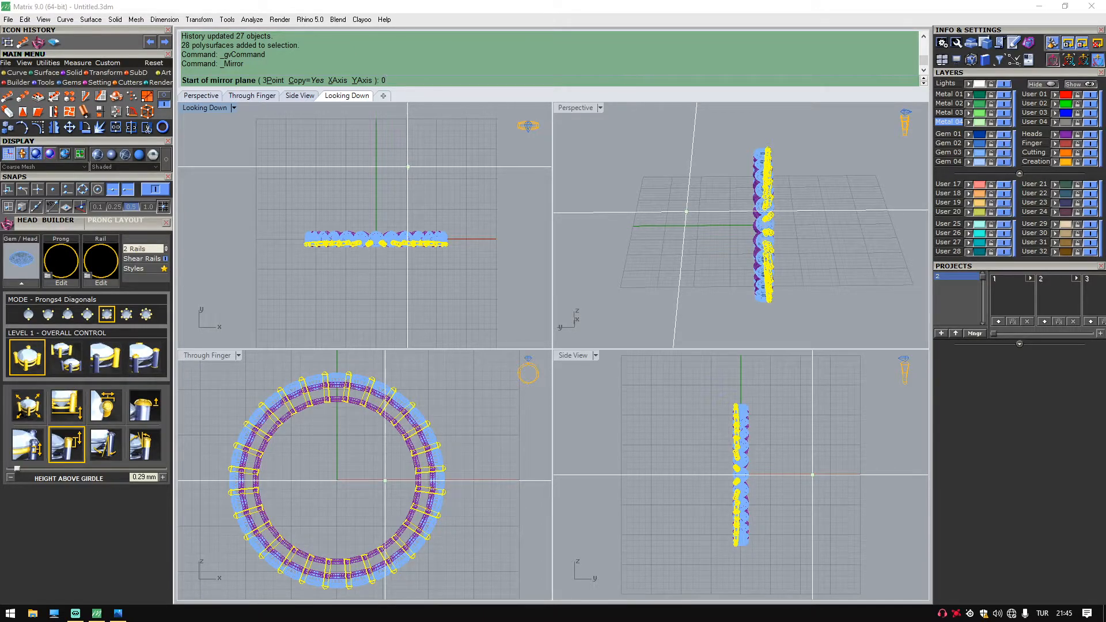
{"action": "key", "text": "Return"}
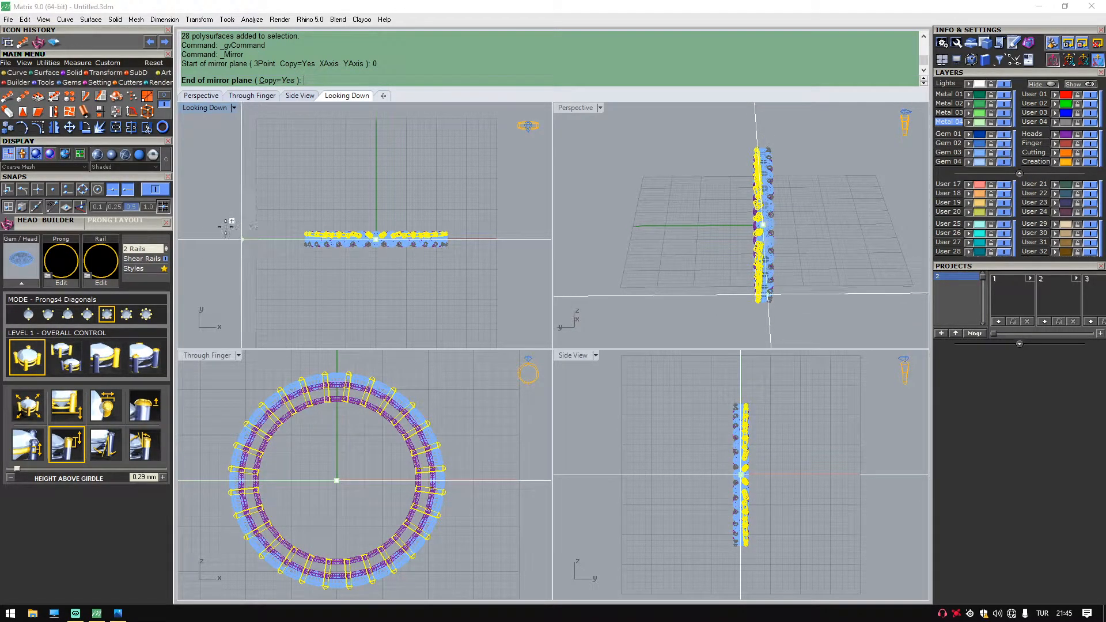
{"action": "left_click", "coordinate": [259, 230]}
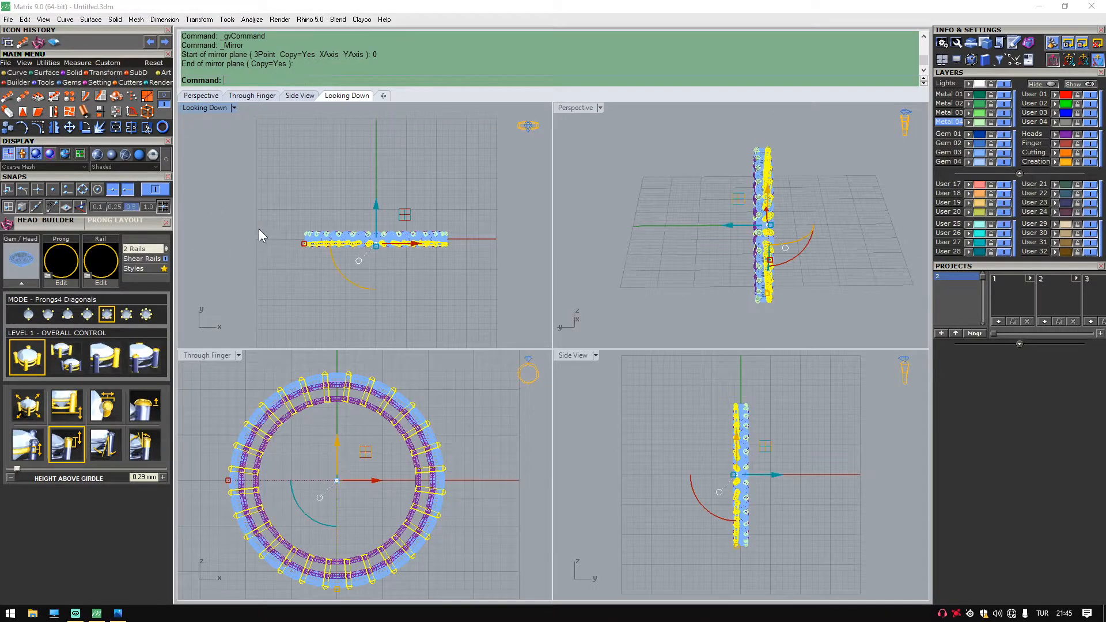
{"action": "left_click", "coordinate": [688, 158]}
Delete all the prongs on the Metal 04 layer, keeping only the gems and rails.
{"action": "scroll", "coordinate": [782, 187], "scroll_direction": "up", "scroll_amount": 5}
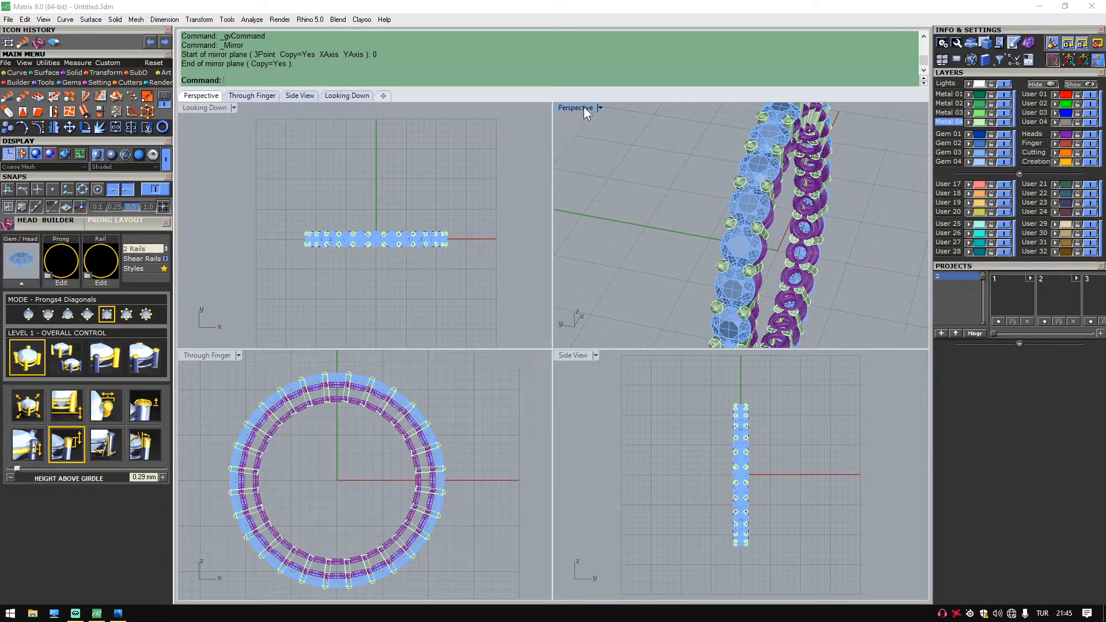
{"action": "double_click", "coordinate": [584, 112]}
{"action": "right_click_drag", "start_coordinate": [553, 144], "coordinate": [773, 259]}
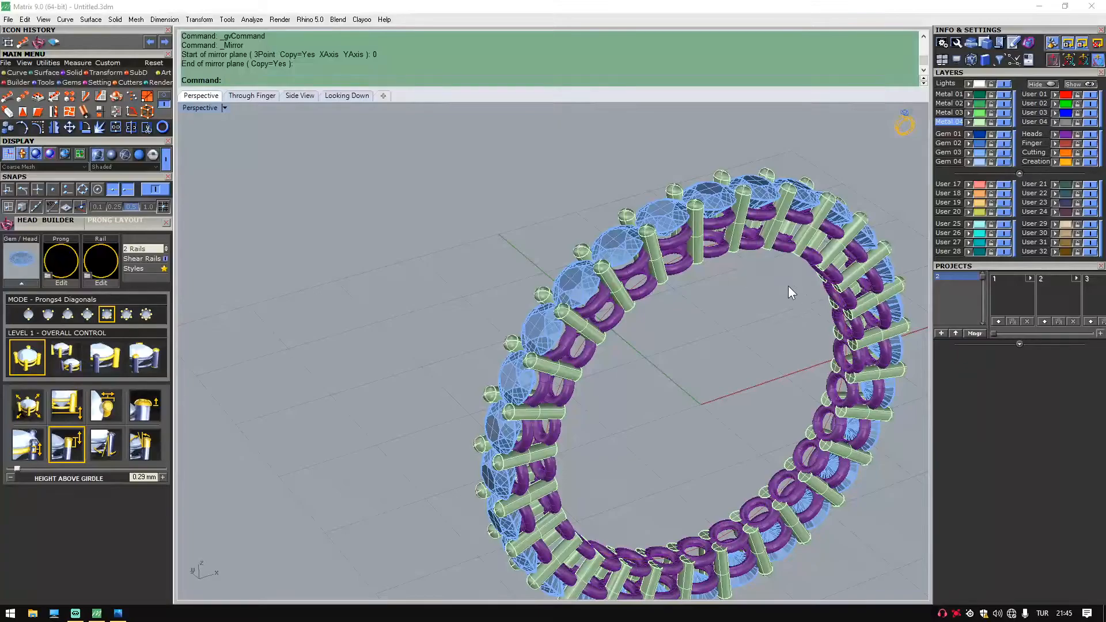
{"action": "scroll", "coordinate": [789, 288], "scroll_direction": "down", "scroll_amount": 3}
{"action": "right_click_drag", "start_coordinate": [790, 295], "coordinate": [688, 262]}
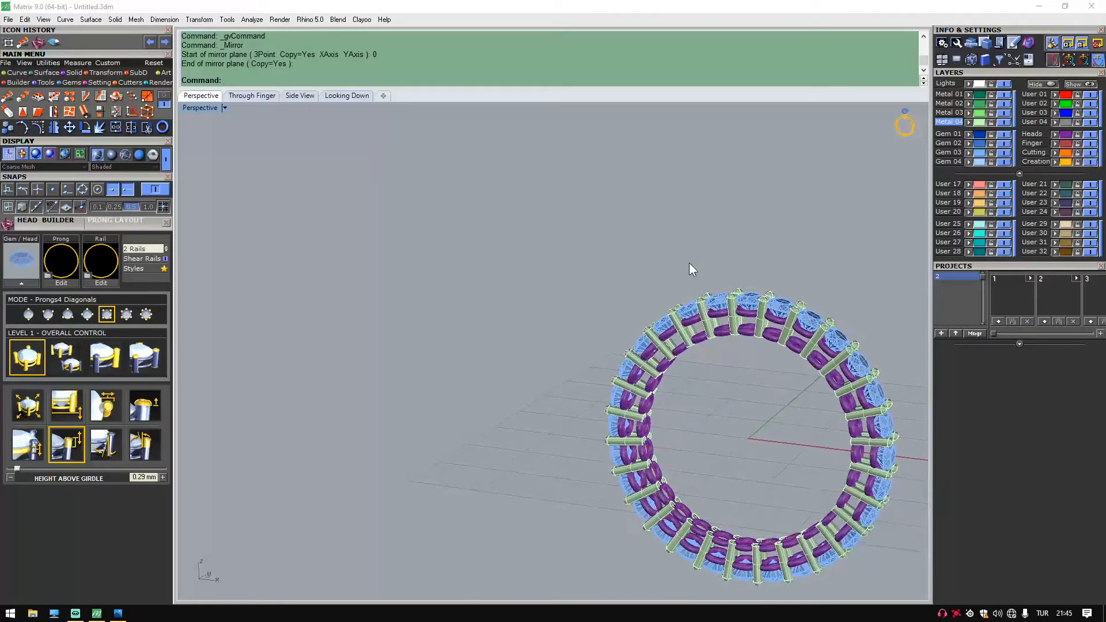
{"action": "right_click_drag", "start_coordinate": [757, 263], "coordinate": [733, 257]}
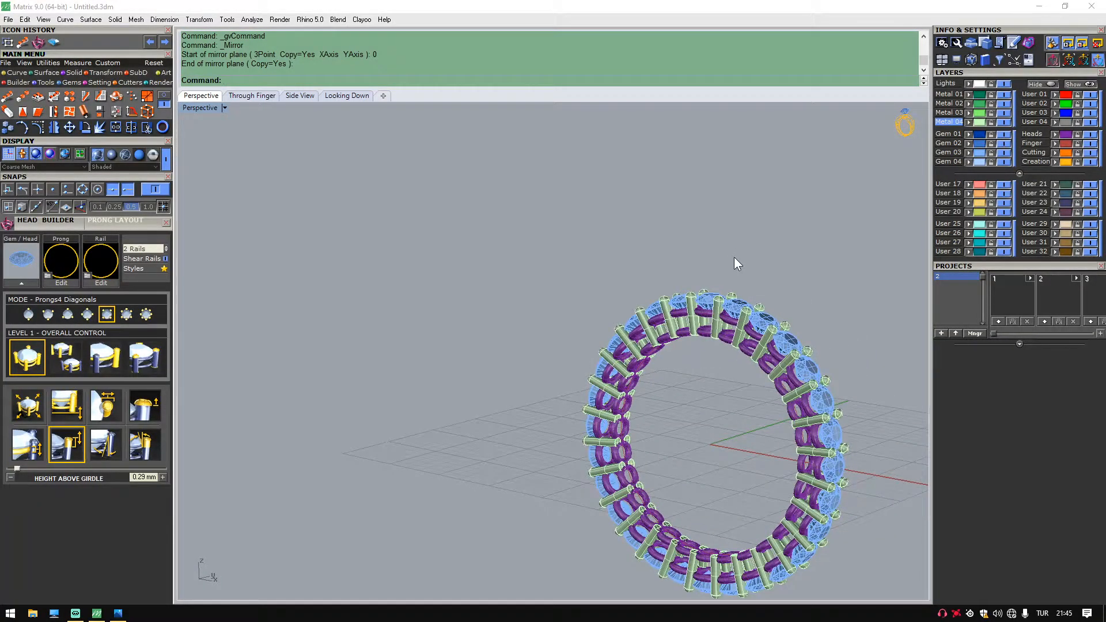
{"action": "left_click", "coordinate": [948, 121]}
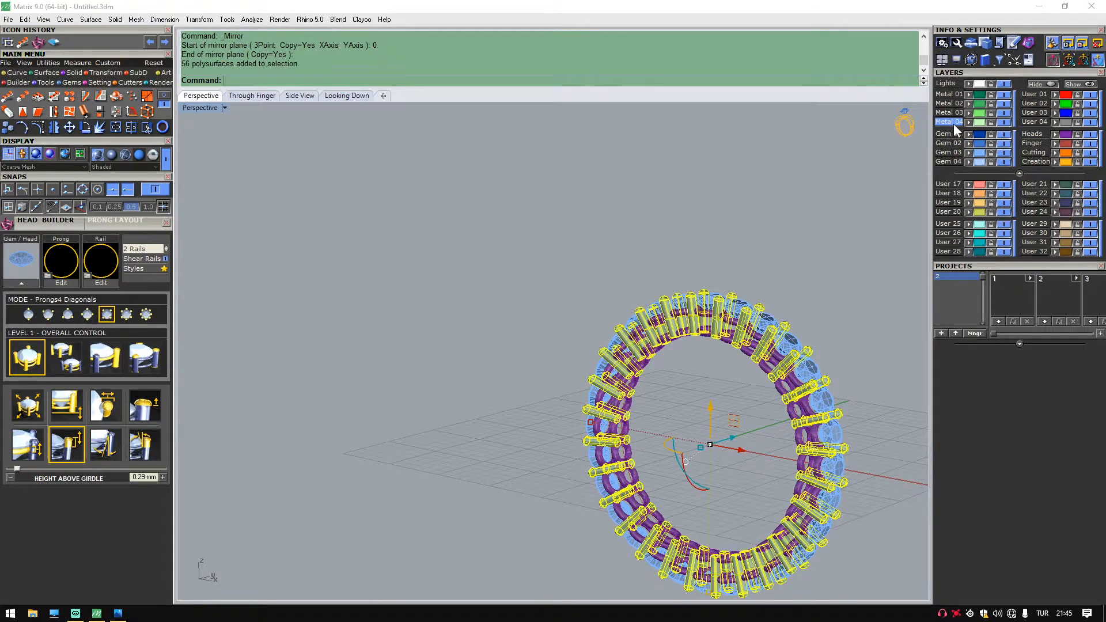
{"action": "key", "text": "Delete"}
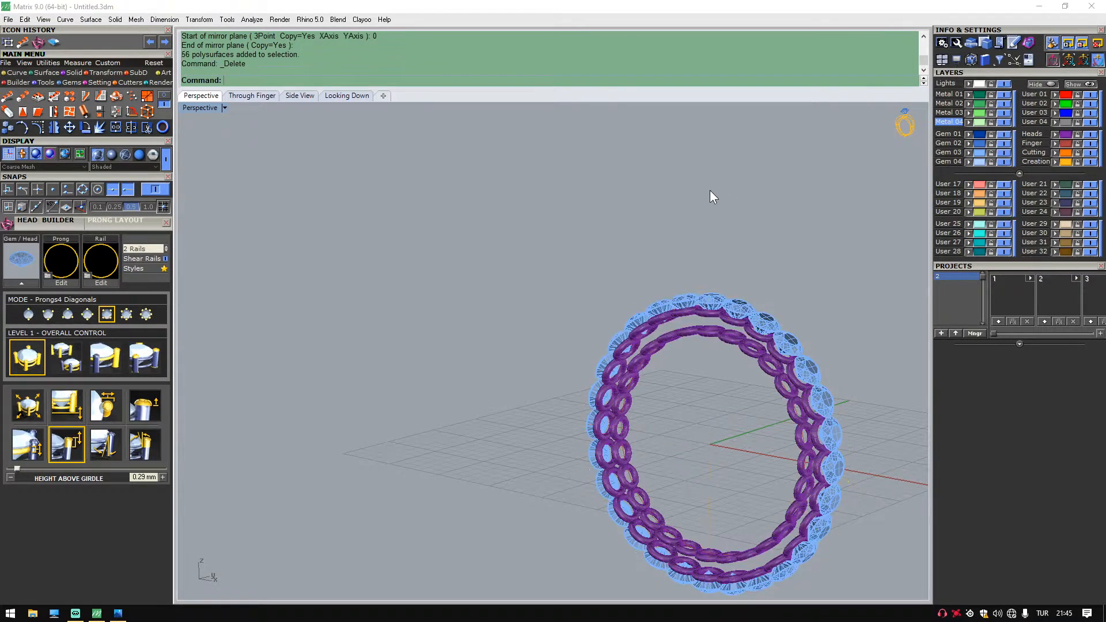
{"action": "scroll", "coordinate": [718, 188], "scroll_direction": "down", "scroll_amount": 3}
{"action": "right_click_drag", "start_coordinate": [623, 212], "coordinate": [754, 216]}
{"action": "scroll", "coordinate": [730, 221], "scroll_direction": "up", "scroll_amount": 3}
{"action": "right_click_drag", "start_coordinate": [662, 211], "coordinate": [708, 292]}
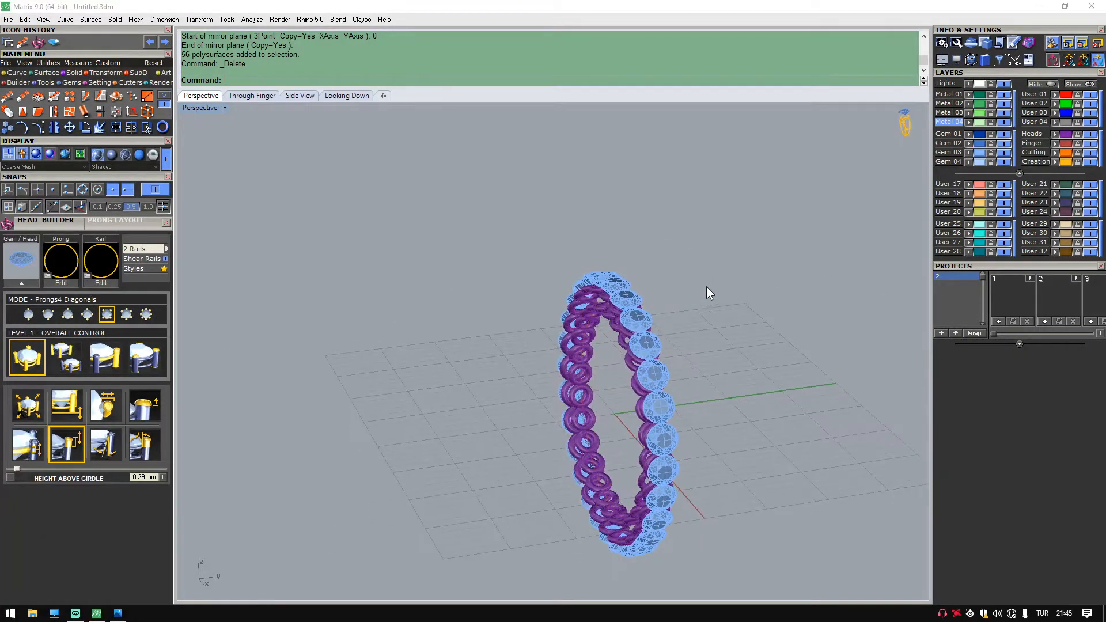
{"action": "left_click", "coordinate": [949, 152]}
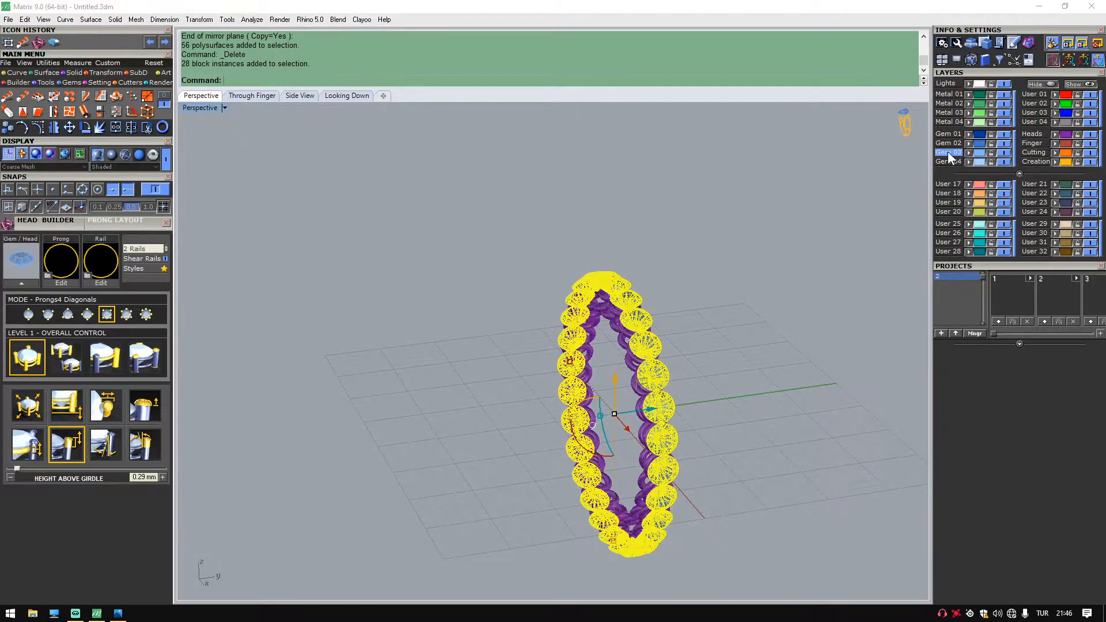
{"action": "left_click", "coordinate": [752, 175]}
Select neighbouring gems one after another along the ring's upper arc, and add all remaining Gem 03 gems to the selection.
{"action": "right_click_drag", "start_coordinate": [752, 175], "coordinate": [645, 253]}
{"action": "left_click", "coordinate": [649, 258], "text": "shift"}
{"action": "left_click", "coordinate": [673, 264], "text": "shift"}
{"action": "left_click", "coordinate": [700, 275], "text": "shift"}
{"action": "left_click", "coordinate": [720, 286], "text": "shift"}
{"action": "left_click", "coordinate": [730, 296], "text": "shift"}
{"action": "left_click", "coordinate": [745, 317], "text": "shift"}
{"action": "left_click", "coordinate": [759, 346], "text": "shift"}
{"action": "left_click", "coordinate": [768, 373], "text": "shift"}
{"action": "left_click", "coordinate": [771, 404], "text": "shift"}
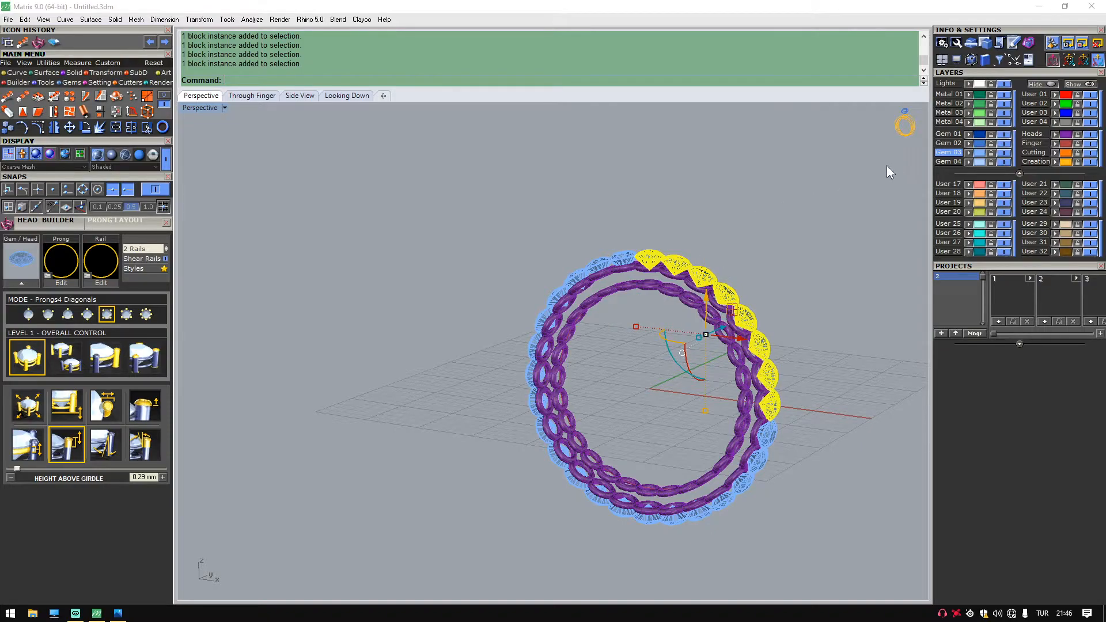
{"action": "left_click", "coordinate": [979, 153]}
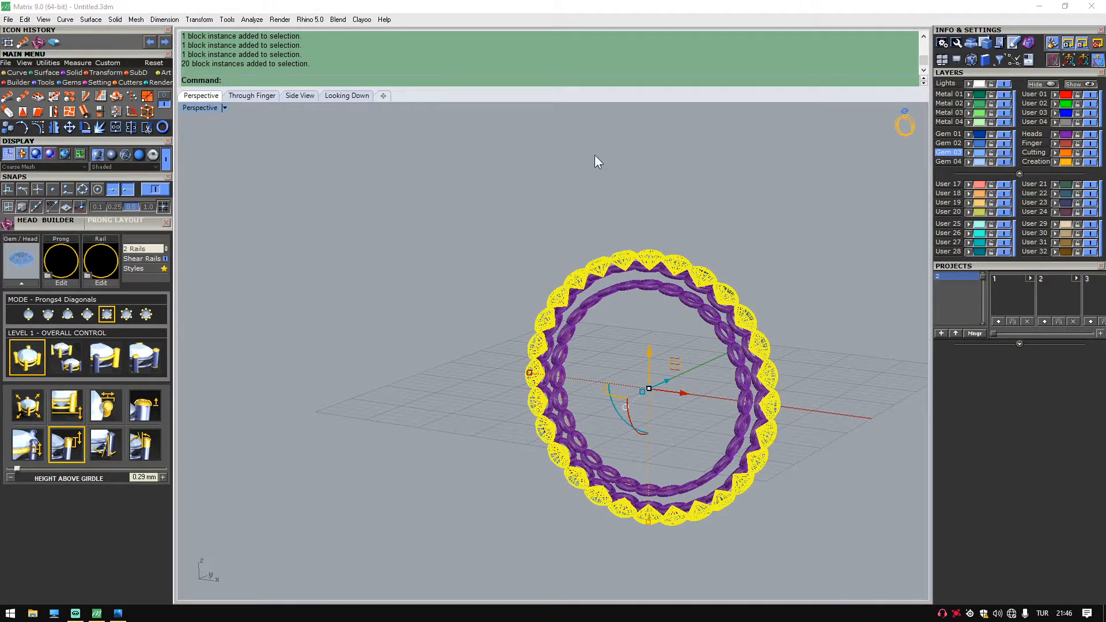
Start the Prong Adder and load the selected gems into it to generate shared prongs around the ring.
{"action": "left_click", "coordinate": [95, 82]}
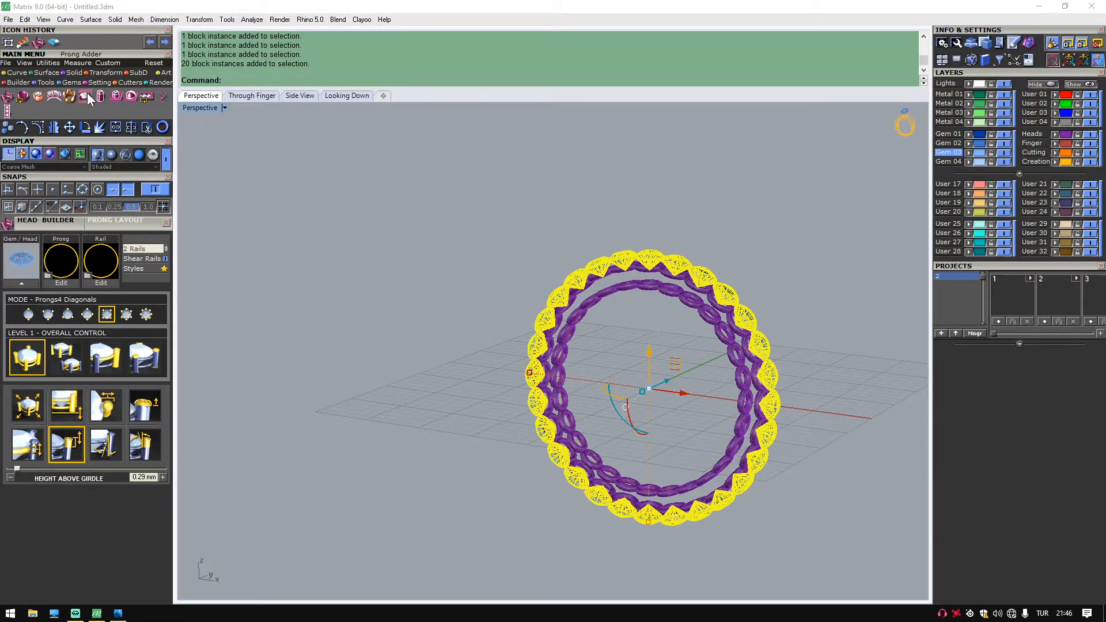
{"action": "left_click", "coordinate": [86, 95]}
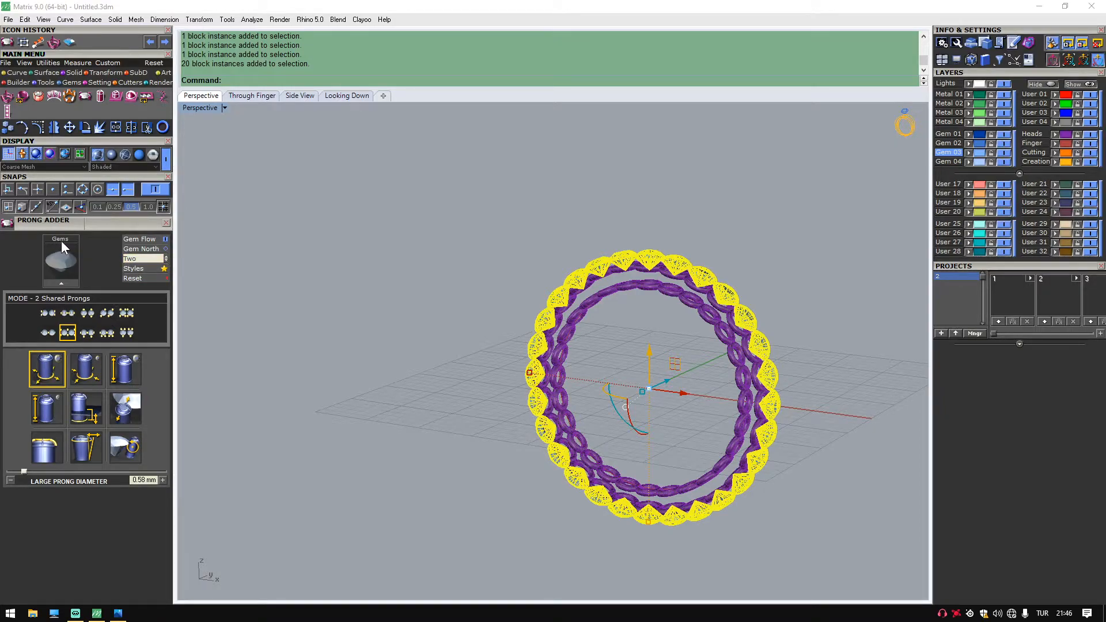
{"action": "left_click", "coordinate": [64, 285]}
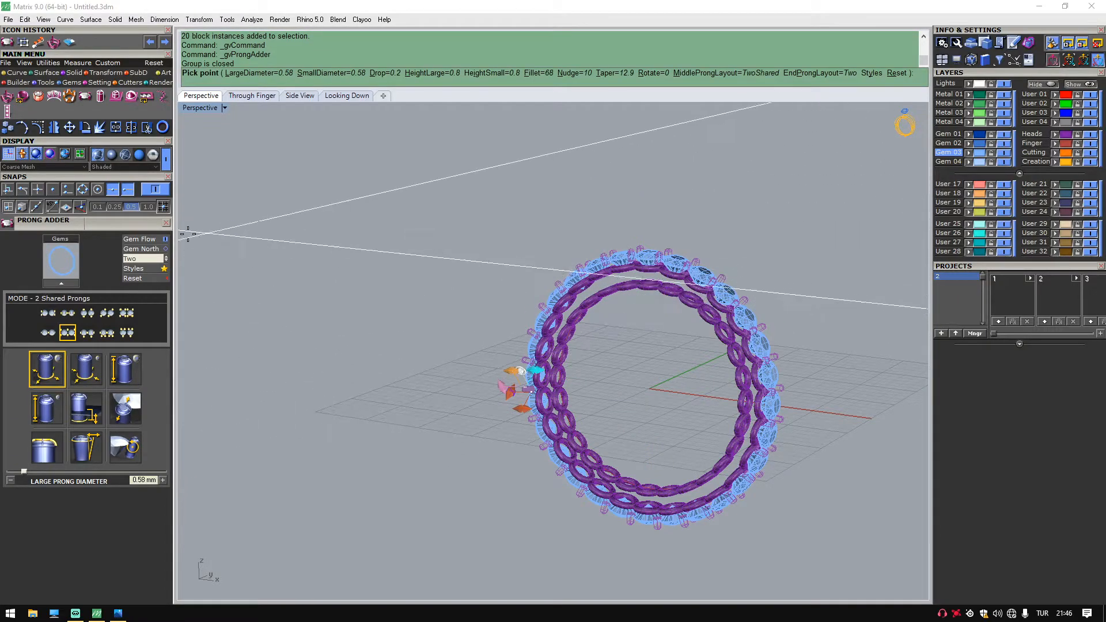
Set the prong drop to 3 mm so the shared prongs extend down past both rails.
{"action": "right_click_drag", "start_coordinate": [707, 247], "coordinate": [586, 269]}
{"action": "scroll", "coordinate": [585, 269], "scroll_direction": "up", "scroll_amount": 7}
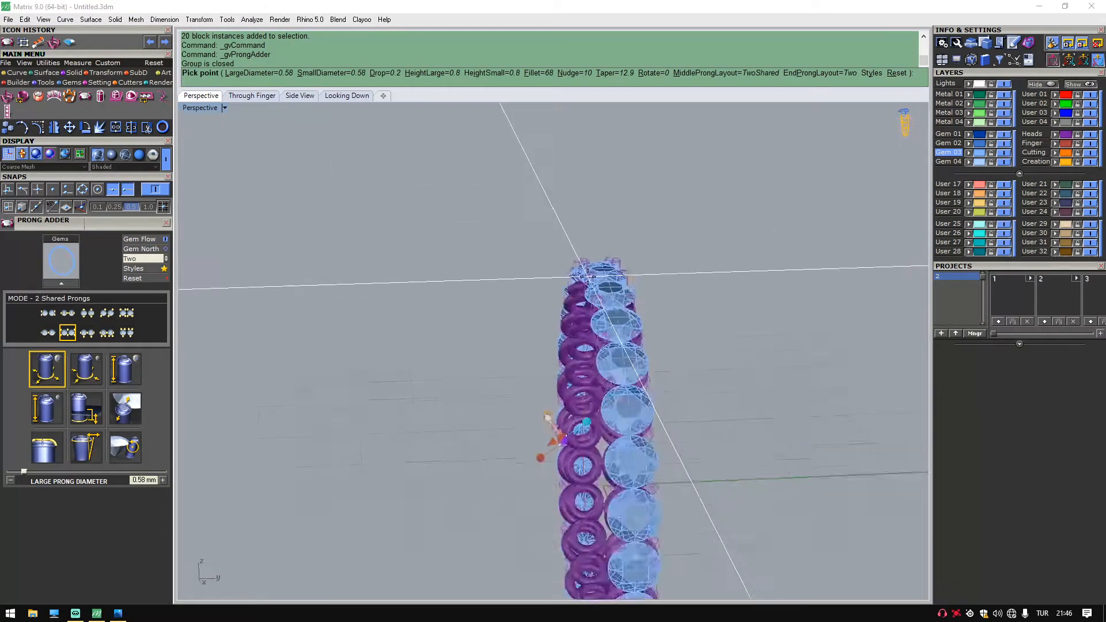
{"action": "right_click_drag", "start_coordinate": [485, 308], "coordinate": [706, 357]}
{"action": "scroll", "coordinate": [685, 341], "scroll_direction": "down", "scroll_amount": 5}
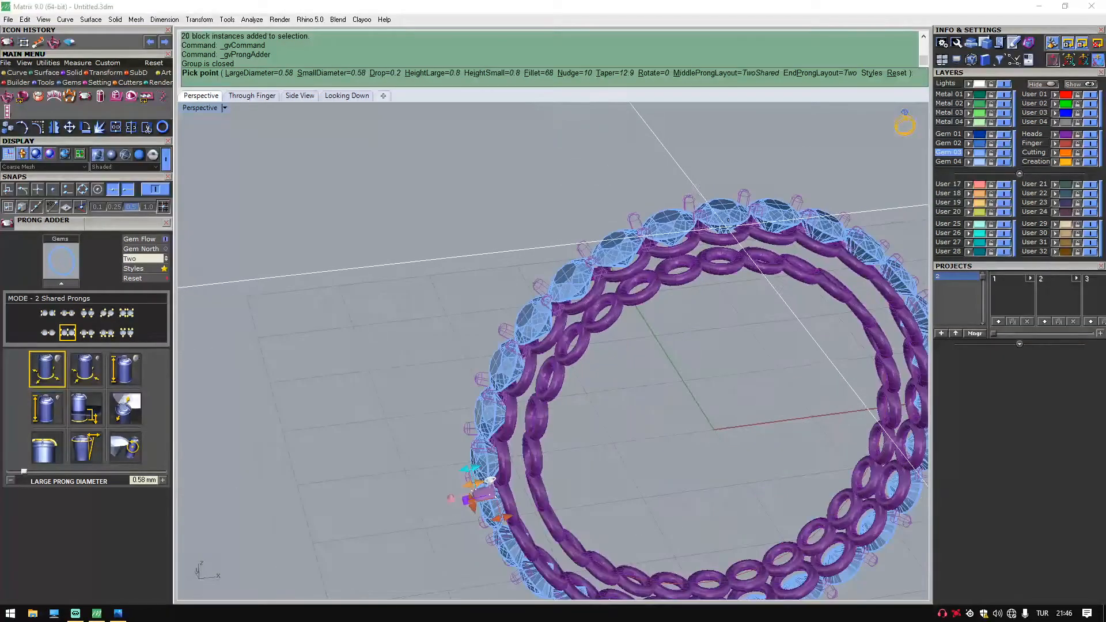
{"action": "scroll", "coordinate": [728, 221], "scroll_direction": "up", "scroll_amount": 4}
{"action": "right_click_drag", "start_coordinate": [637, 185], "coordinate": [567, 197]}
{"action": "scroll", "coordinate": [605, 271], "scroll_direction": "up", "scroll_amount": 5}
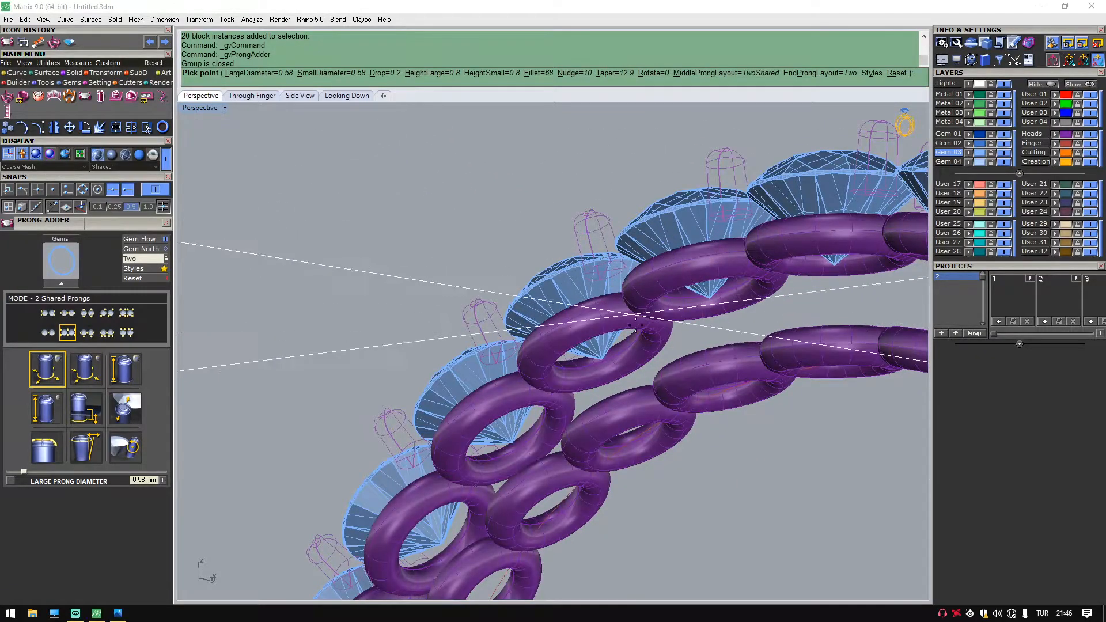
{"action": "left_click", "coordinate": [85, 414]}
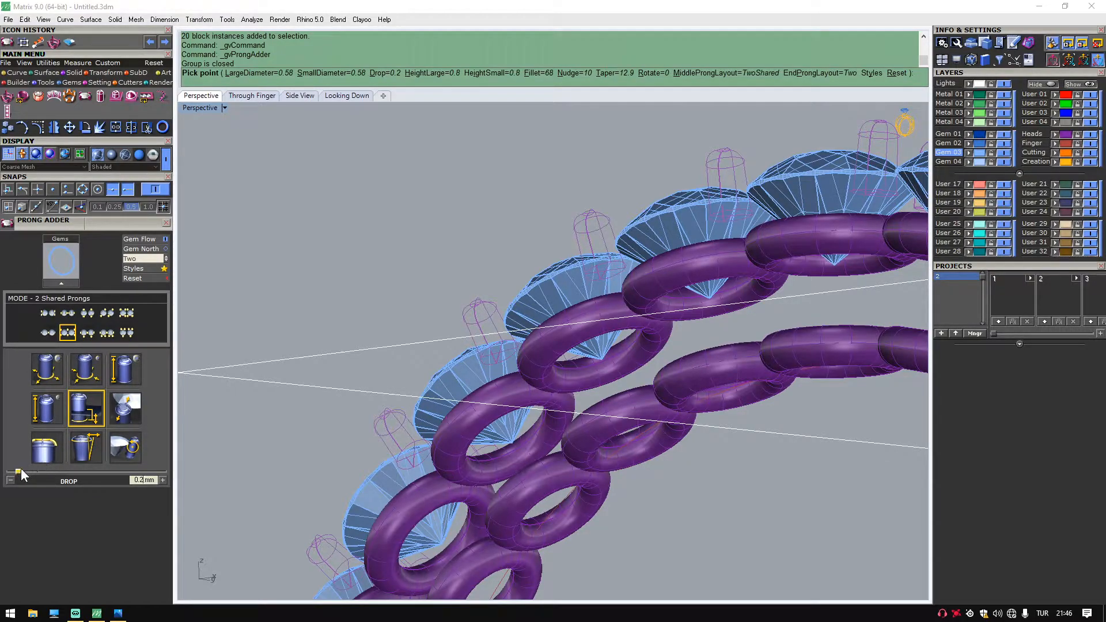
{"action": "left_click_drag", "start_coordinate": [19, 472], "coordinate": [169, 474]}
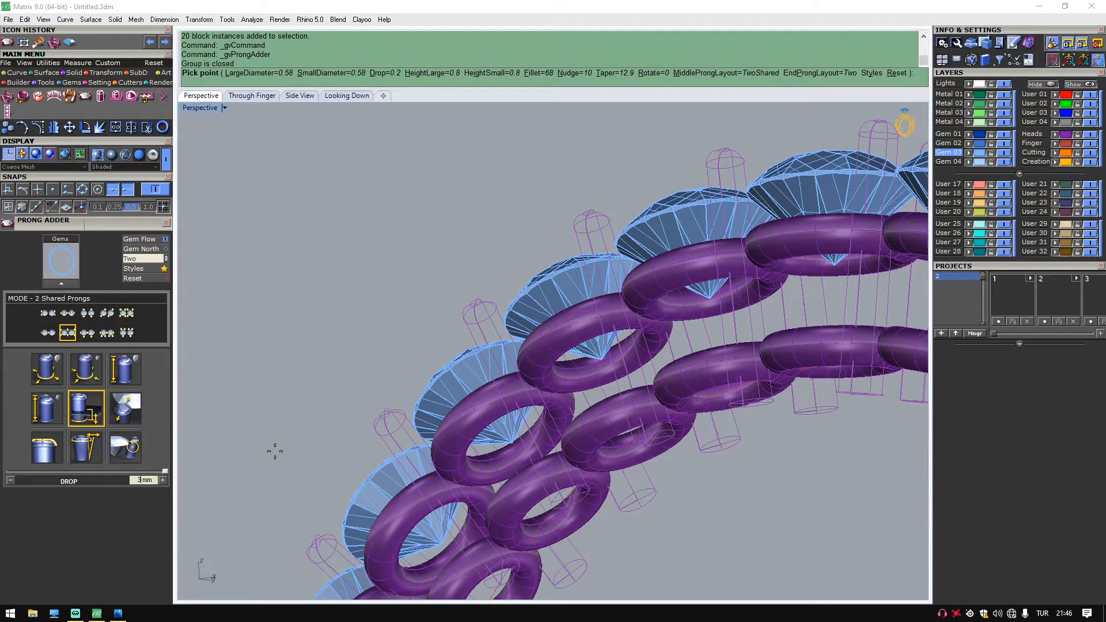
Set the large prong diameter to 0.8 mm.
{"action": "scroll", "coordinate": [502, 380], "scroll_direction": "down", "scroll_amount": 4}
{"action": "right_click_drag", "start_coordinate": [502, 380], "coordinate": [314, 387]}
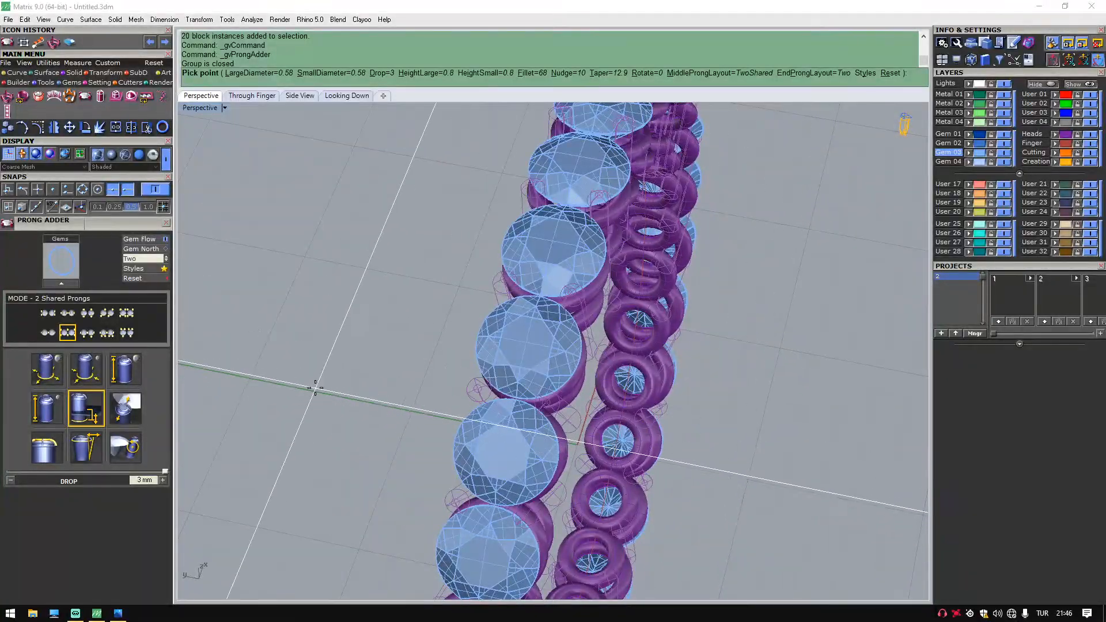
{"action": "left_click", "coordinate": [53, 374]}
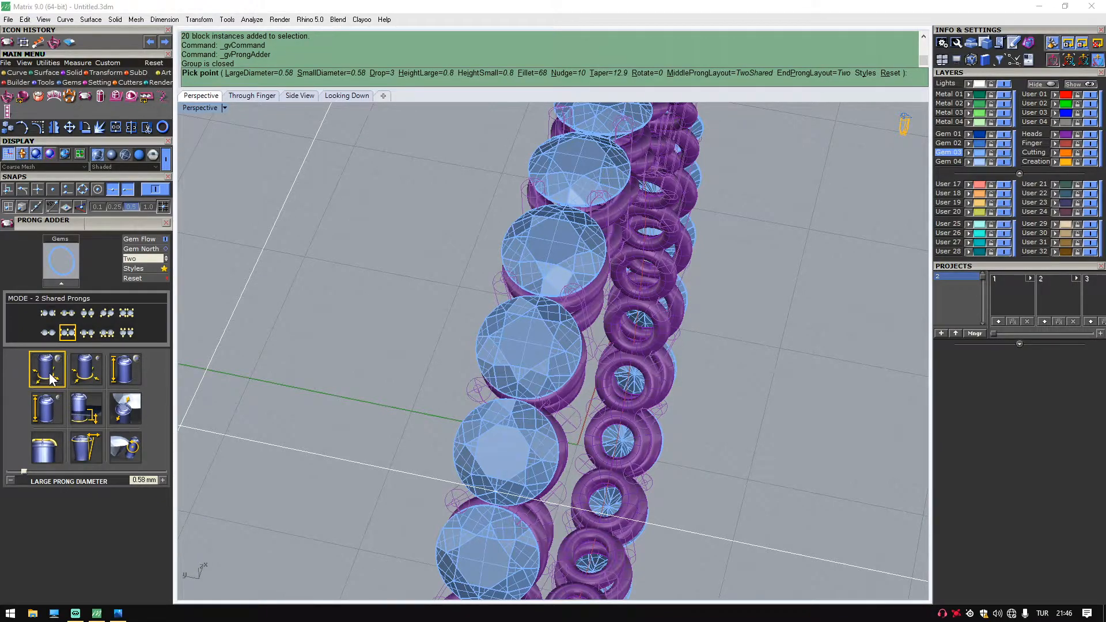
{"action": "type", "text": ".8"}
{"action": "key", "text": "Return"}
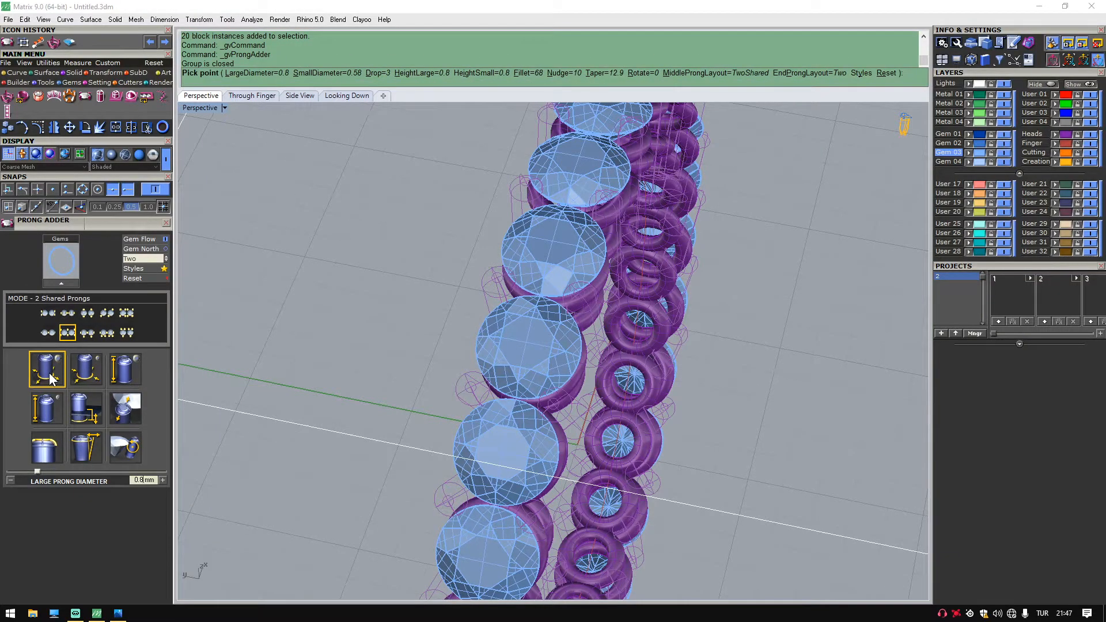
Set the prong taper to 0% so the prongs are straight.
{"action": "right_click_drag", "start_coordinate": [447, 355], "coordinate": [639, 301]}
{"action": "scroll", "coordinate": [639, 302], "scroll_direction": "up", "scroll_amount": 3}
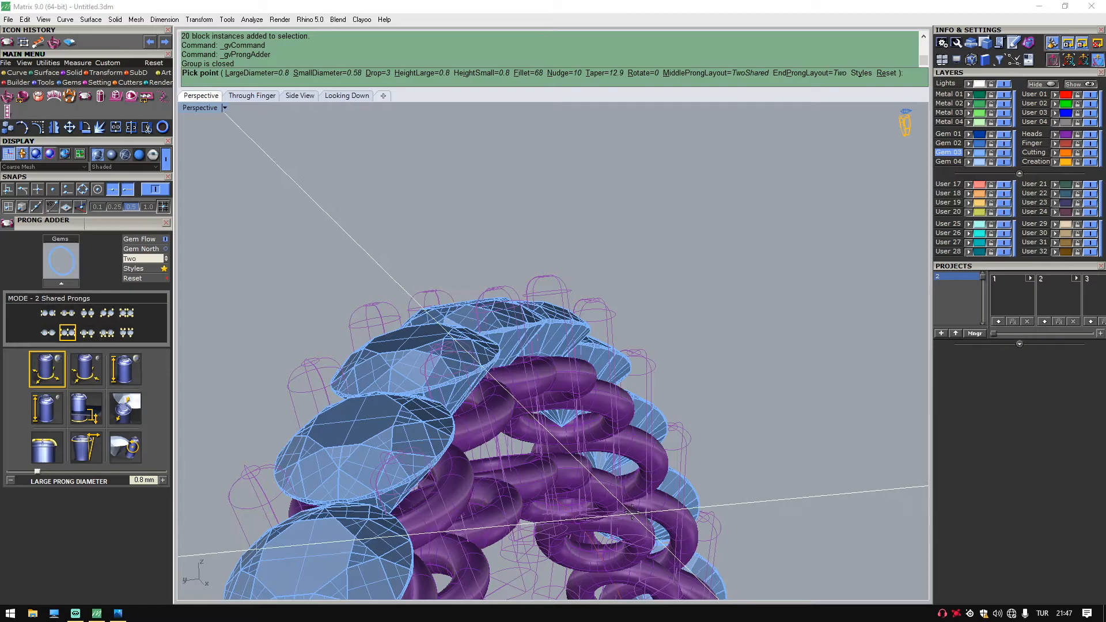
{"action": "right_click_drag", "start_coordinate": [612, 289], "coordinate": [594, 352]}
{"action": "left_click", "coordinate": [86, 449]}
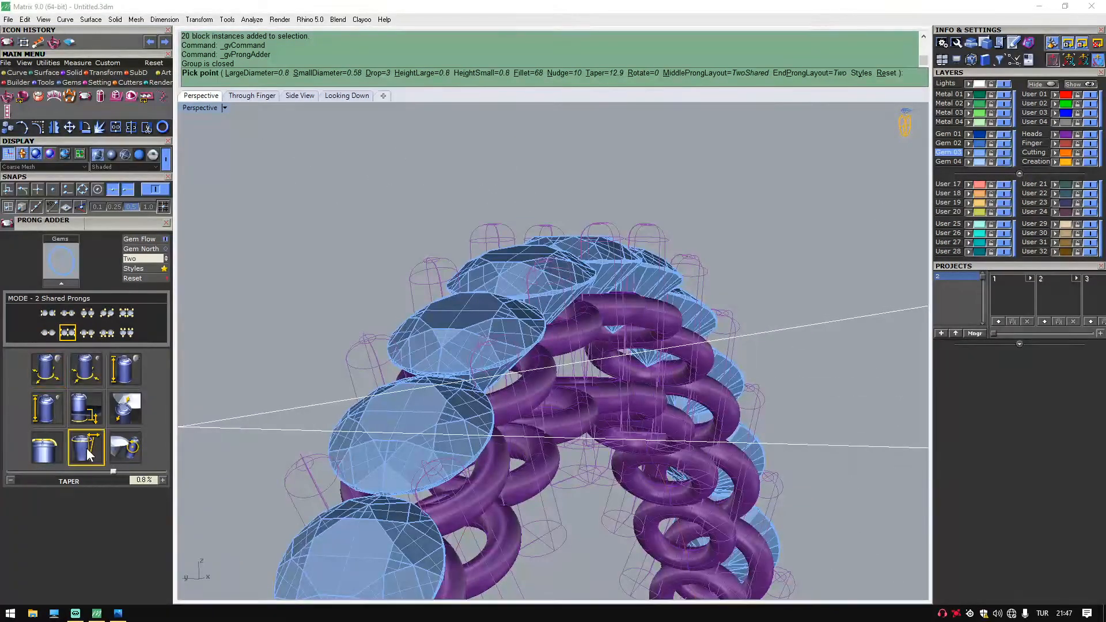
{"action": "double_click", "coordinate": [142, 480]}
{"action": "type", "text": "0"}
{"action": "key", "text": "Return"}
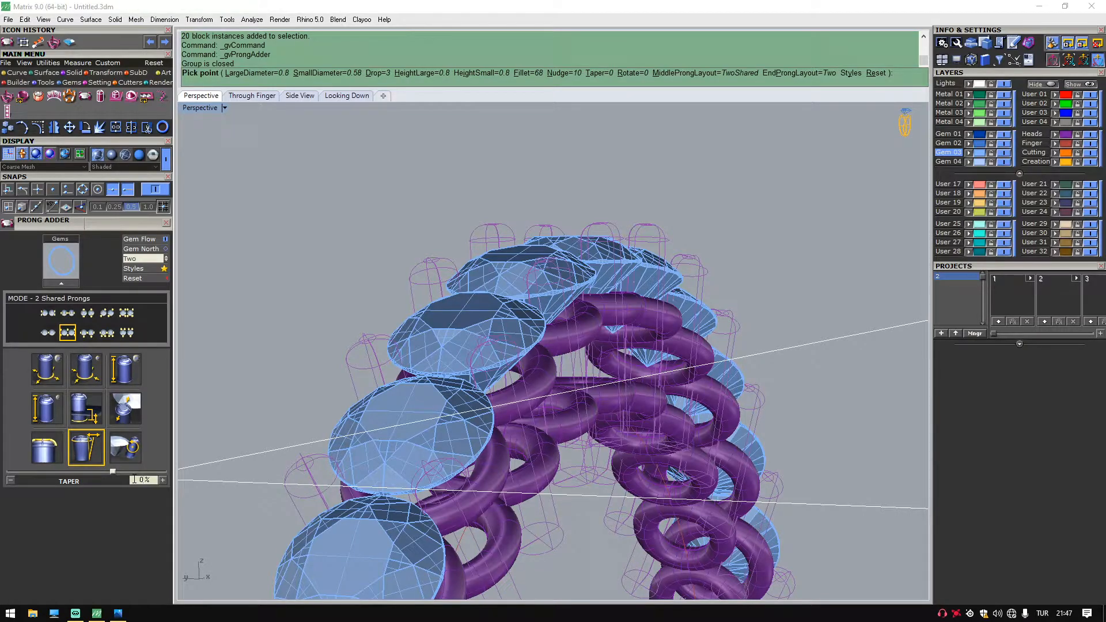
Set the large prong height to 0.87 mm.
{"action": "right_click_drag", "start_coordinate": [518, 325], "coordinate": [408, 302]}
{"action": "right_click_drag", "start_coordinate": [581, 364], "coordinate": [476, 287]}
{"action": "left_click", "coordinate": [131, 372]}
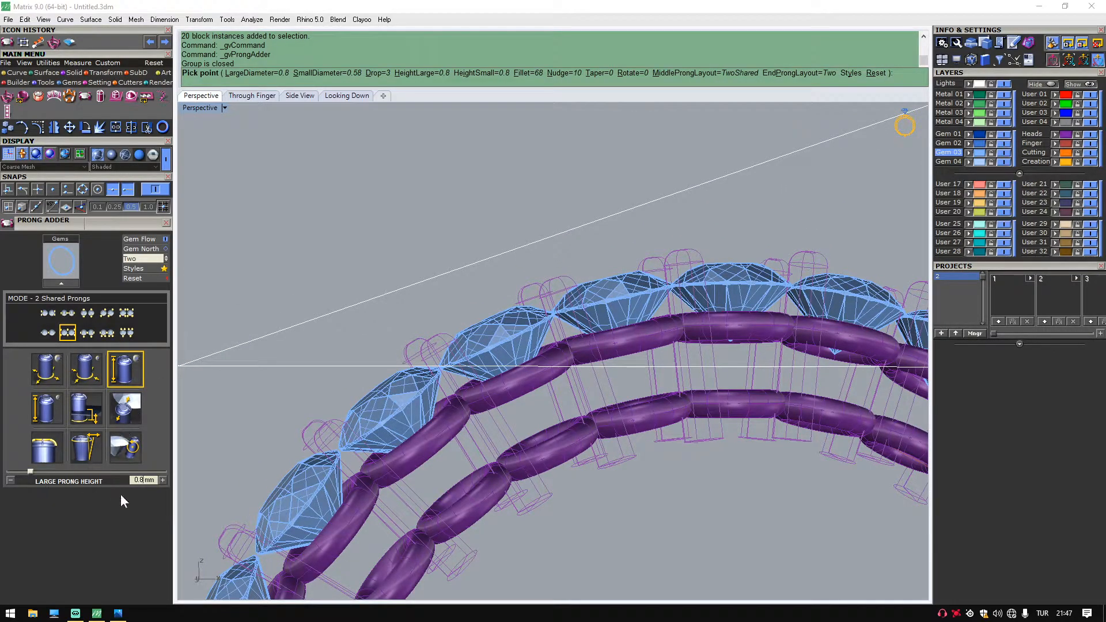
{"action": "mouse_move", "coordinate": [30, 468]}
{"action": "left_mouse_down"}
{"action": "mouse_move", "coordinate": [48, 471]}
{"action": "mouse_move", "coordinate": [34, 471]}
{"action": "left_mouse_up"}
Set the prong fillet to 90% for rounder prong tips.
{"action": "right_click_drag", "start_coordinate": [436, 281], "coordinate": [314, 385]}
{"action": "left_click", "coordinate": [47, 447]}
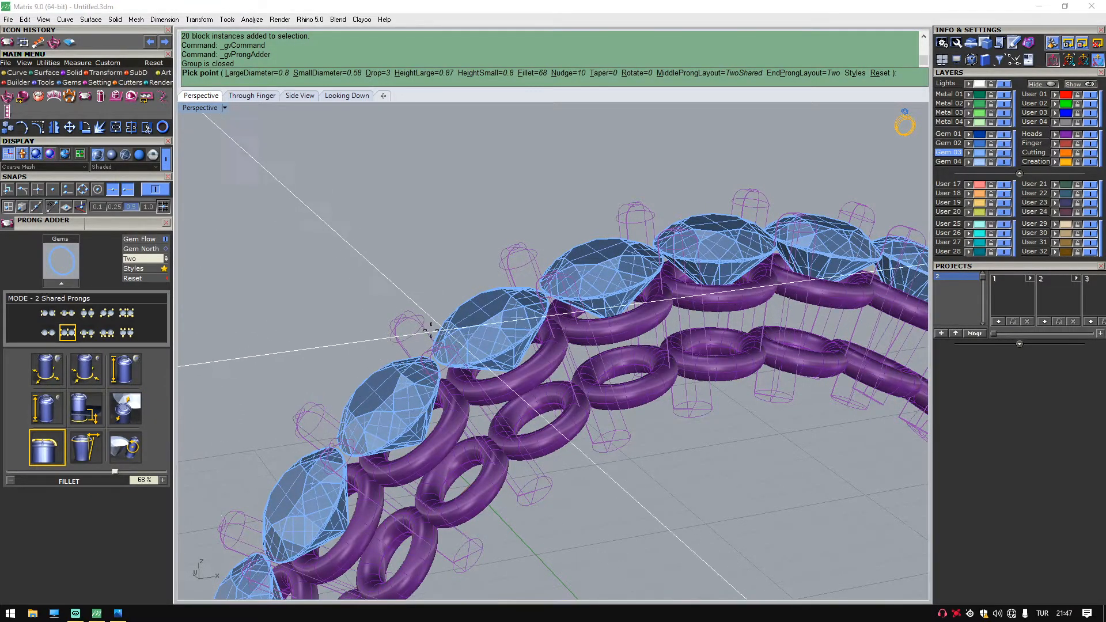
{"action": "scroll", "coordinate": [375, 416], "scroll_direction": "up", "scroll_amount": 4}
{"action": "right_click_drag", "start_coordinate": [380, 406], "coordinate": [494, 274]}
{"action": "scroll", "coordinate": [506, 267], "scroll_direction": "up", "scroll_amount": 6}
{"action": "scroll", "coordinate": [507, 266], "scroll_direction": "up", "scroll_amount": 2}
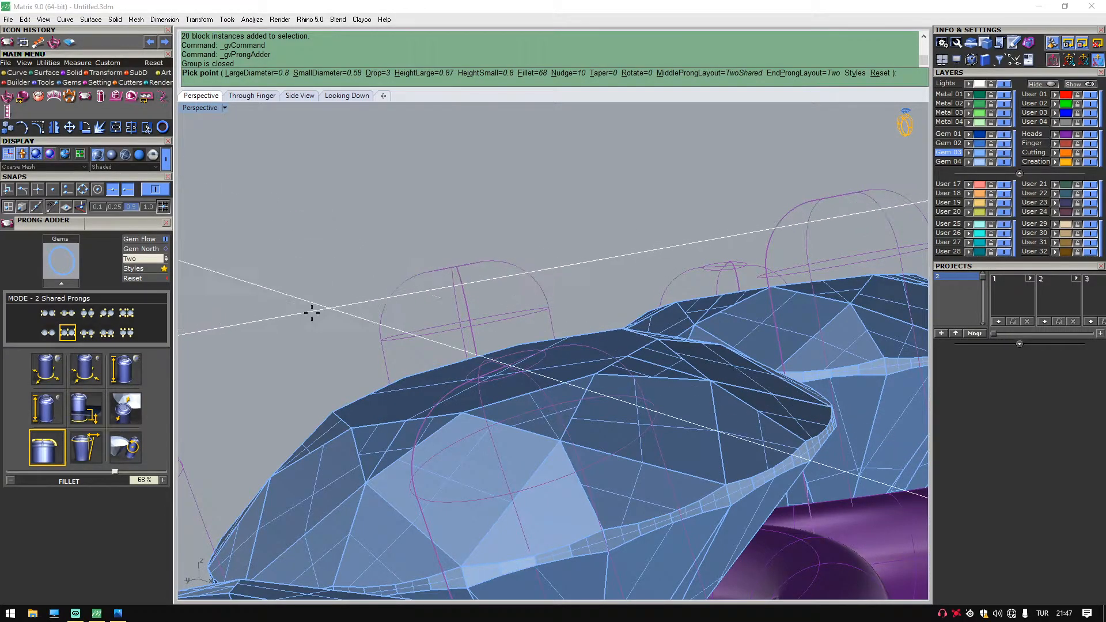
{"action": "left_click_drag", "start_coordinate": [116, 465], "coordinate": [150, 466]}
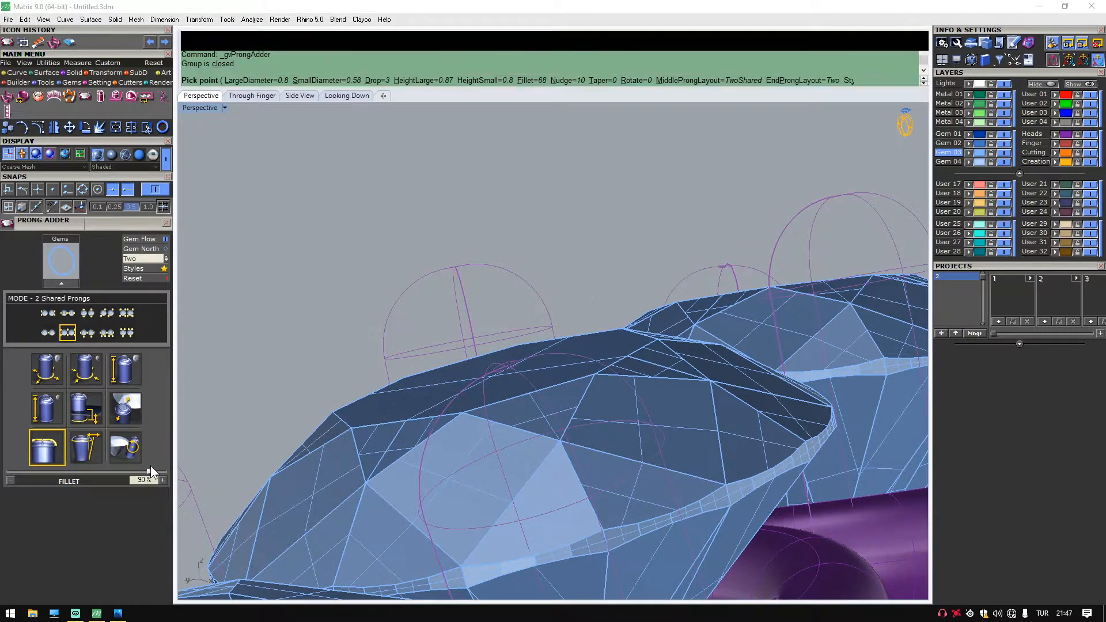
Set the prong nudge to 45%.
{"action": "scroll", "coordinate": [531, 259], "scroll_direction": "down", "scroll_amount": 5}
{"action": "right_click_drag", "start_coordinate": [531, 260], "coordinate": [561, 414]}
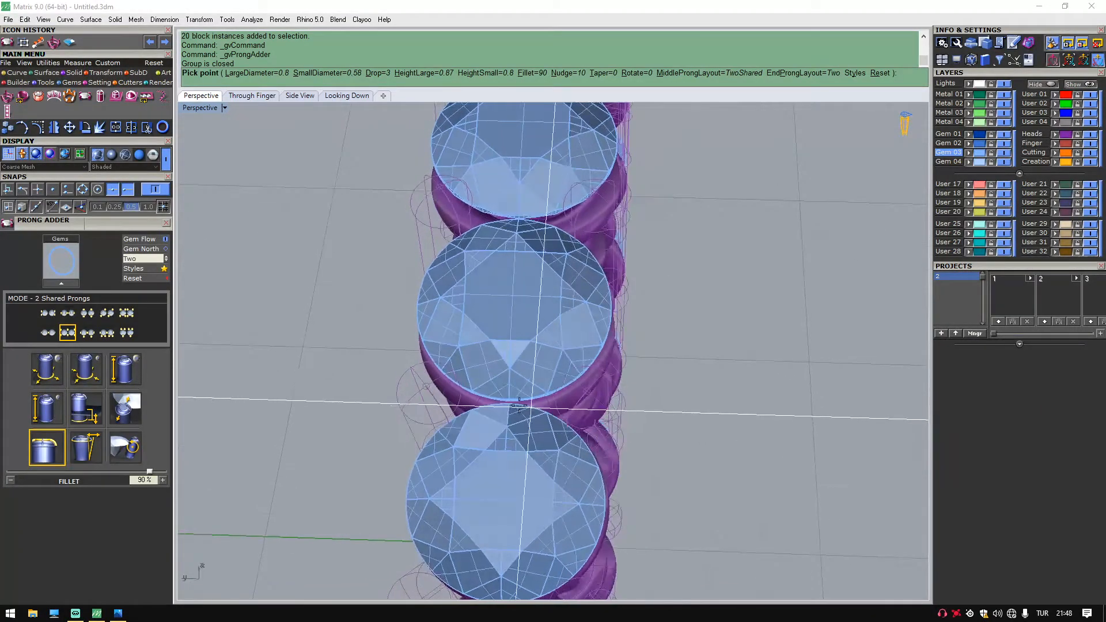
{"action": "left_click", "coordinate": [128, 411]}
{"action": "left_click_drag", "start_coordinate": [24, 472], "coordinate": [79, 468]}
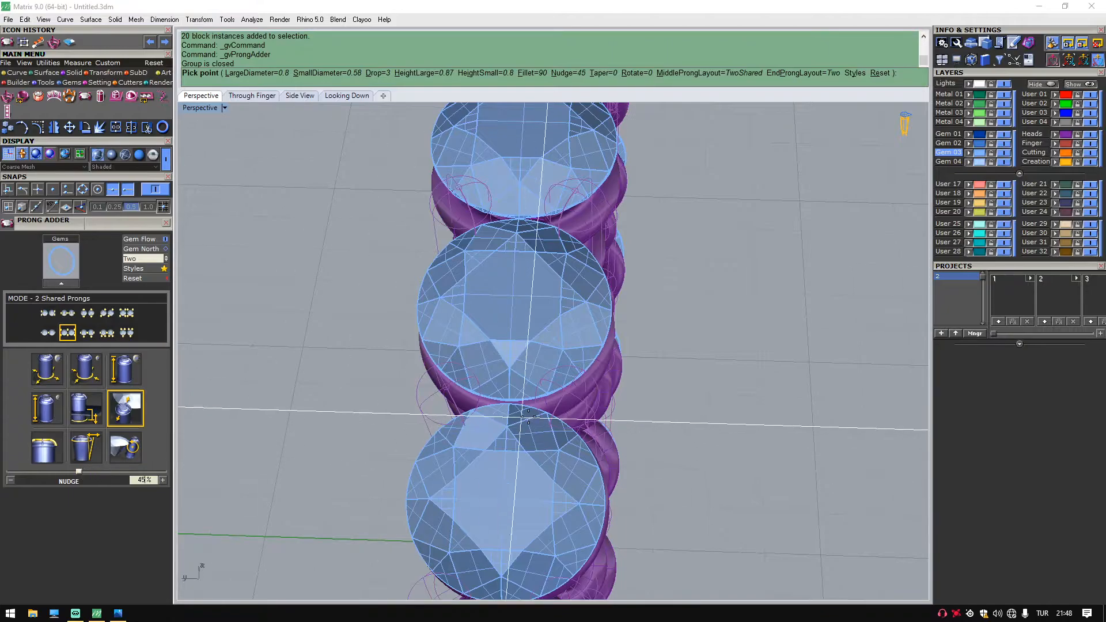
Generate the shared prongs around all the gems with the current Prong Adder settings.
{"action": "scroll", "coordinate": [662, 388], "scroll_direction": "down", "scroll_amount": 7}
{"action": "right_click_drag", "start_coordinate": [663, 388], "coordinate": [475, 358]}
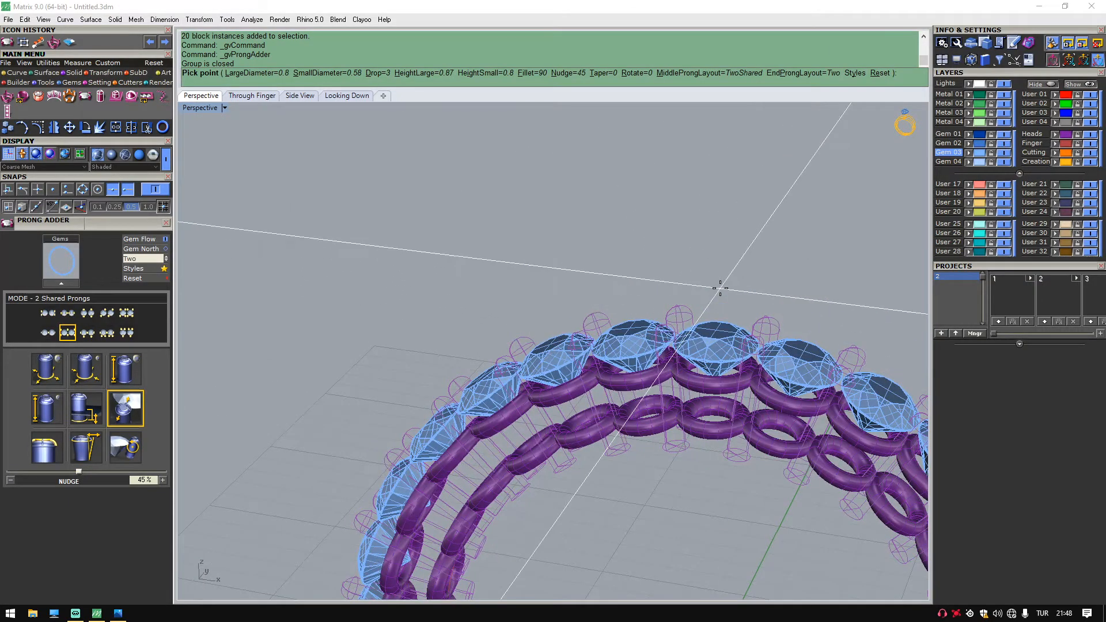
{"action": "right_click", "coordinate": [751, 246]}
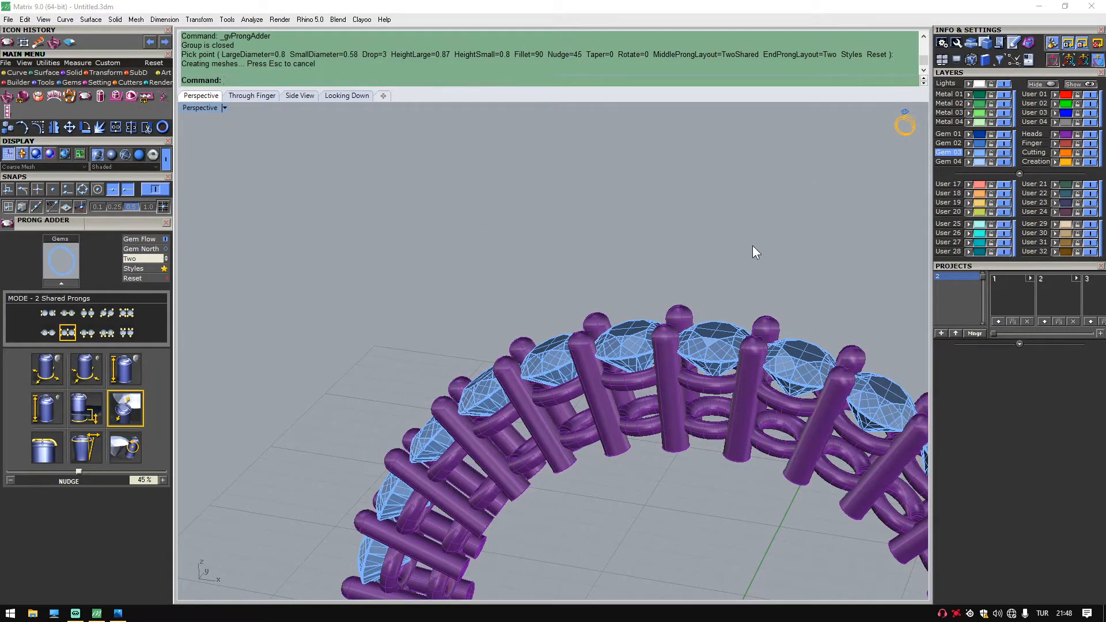
Trim the inner ends of all the prongs to the finger rail with Cut to Finger Rail.
{"action": "right_click_drag", "start_coordinate": [741, 243], "coordinate": [690, 352]}
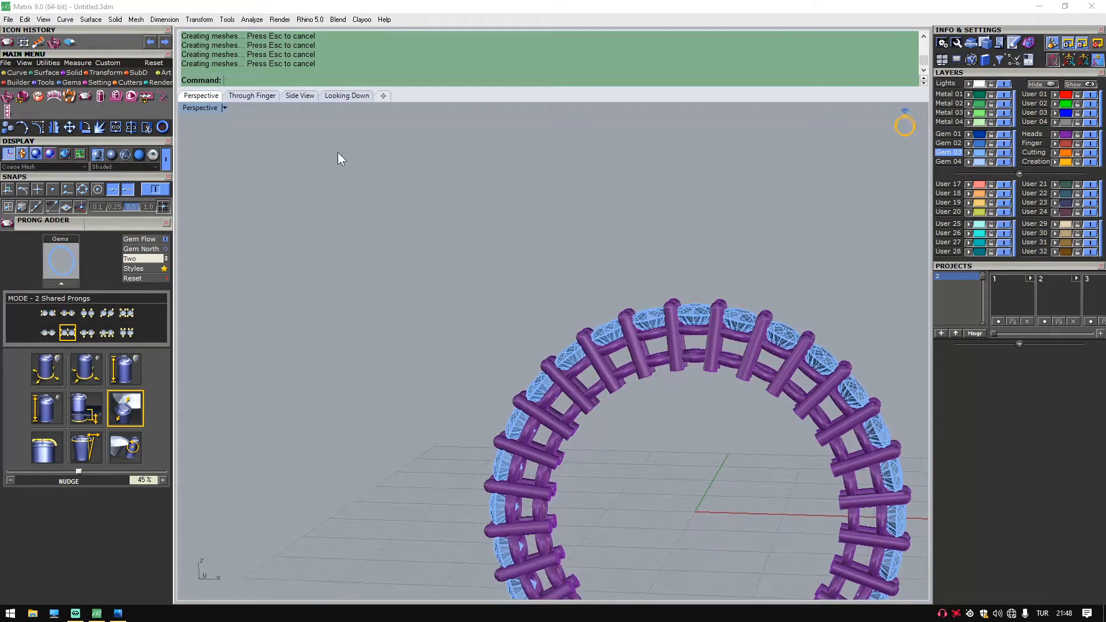
{"action": "left_click", "coordinate": [252, 96]}
{"action": "scroll", "coordinate": [375, 323], "scroll_direction": "up", "scroll_amount": 3}
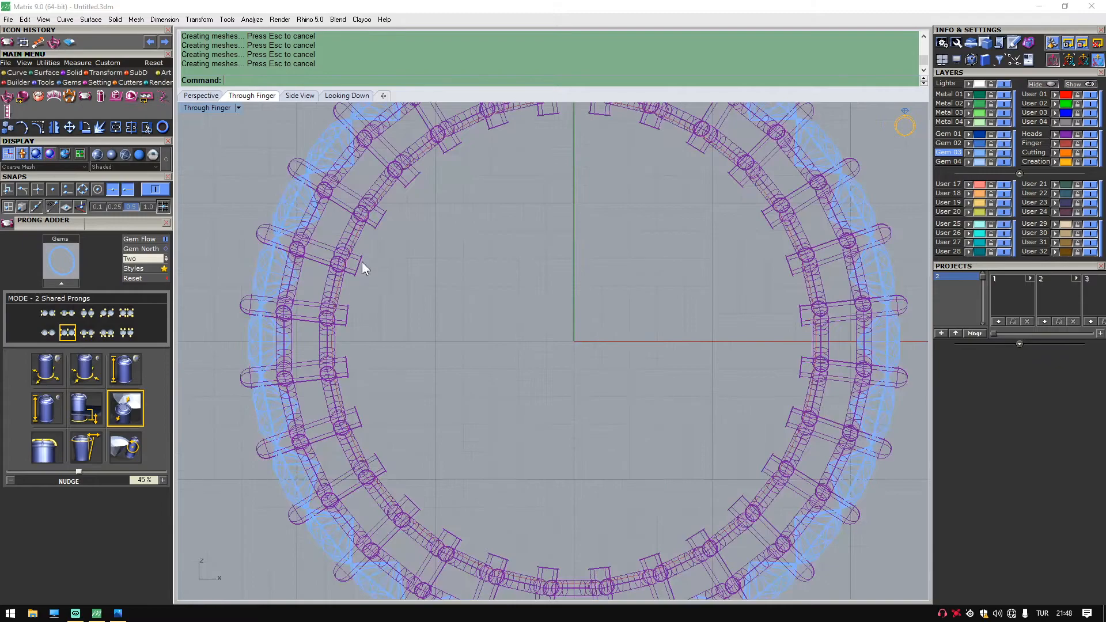
{"action": "right_click_drag", "start_coordinate": [739, 364], "coordinate": [636, 478]}
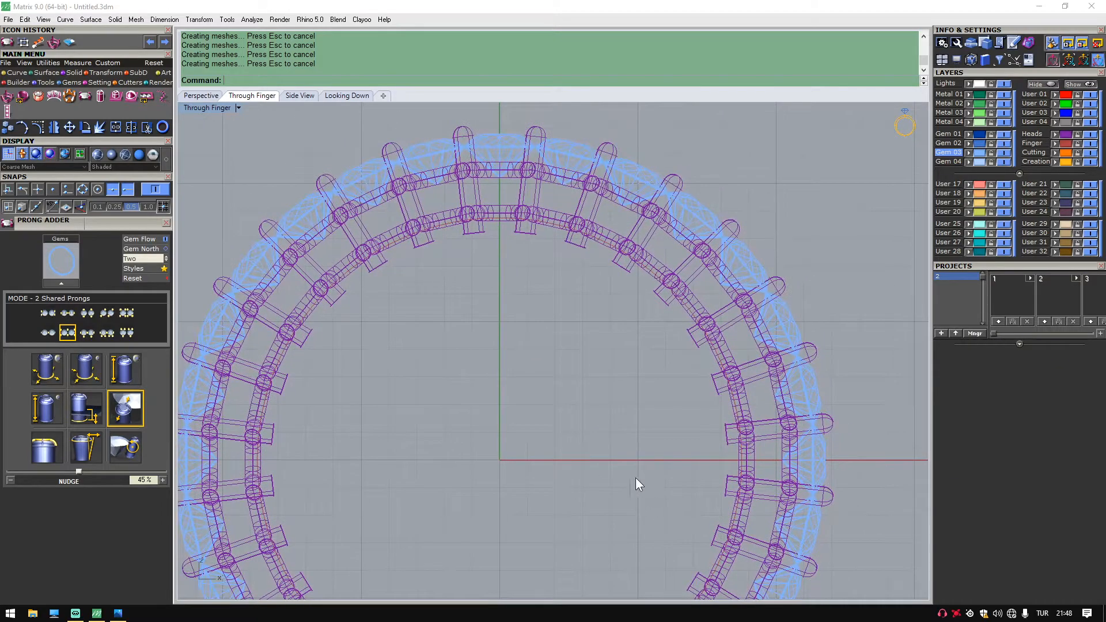
{"action": "left_click", "coordinate": [480, 233]}
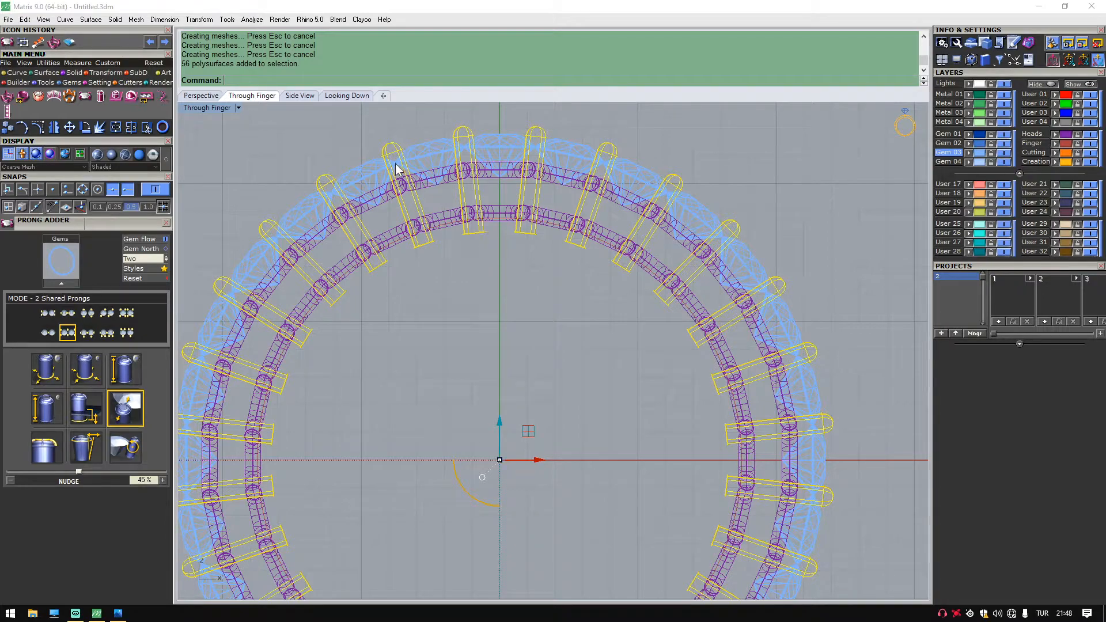
{"action": "left_click", "coordinate": [132, 96]}
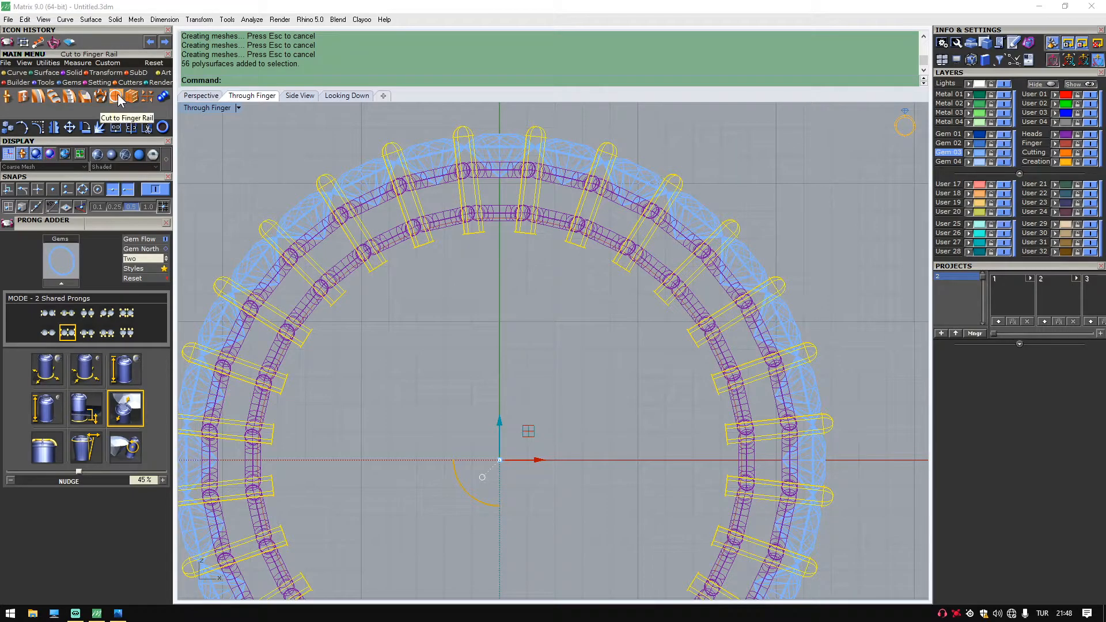
{"action": "left_click", "coordinate": [117, 96]}
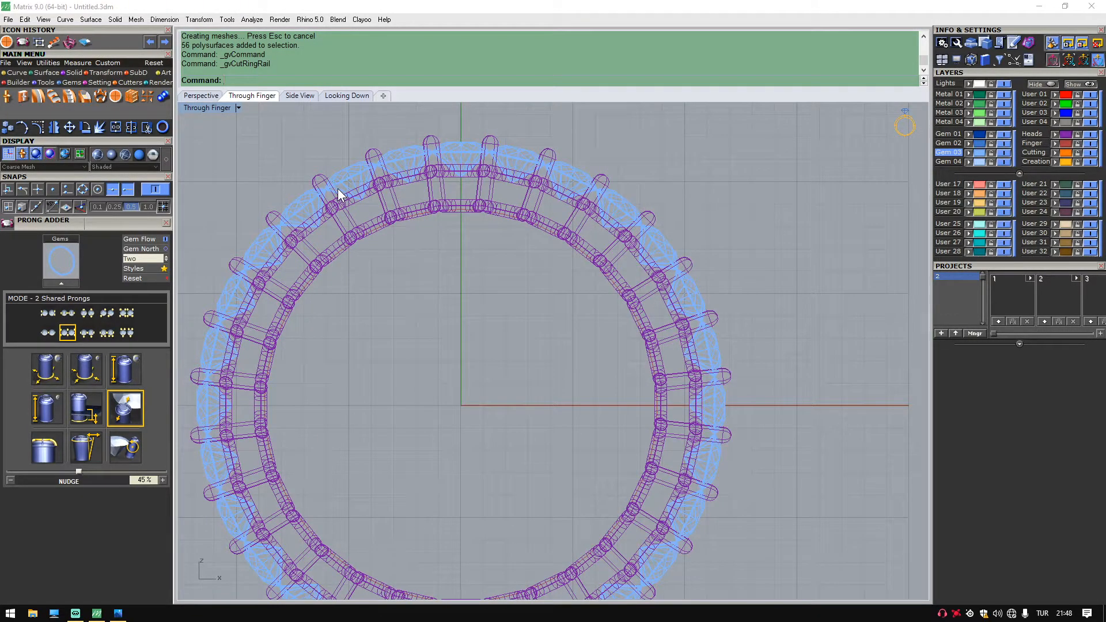
Create a project named "Eternity and Engagement" and save the complete ring into its first slot.
{"action": "left_click", "coordinate": [205, 96]}
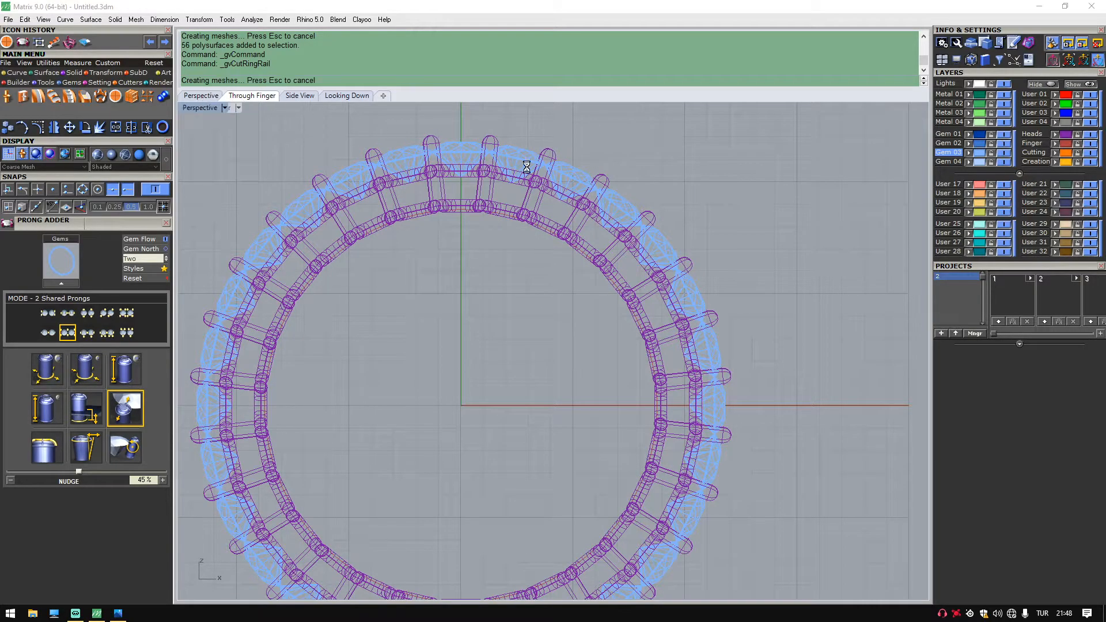
{"action": "mouse_move", "coordinate": [716, 229]}
{"action": "right_mouse_down"}
{"action": "mouse_move", "coordinate": [617, 250]}
{"action": "mouse_move", "coordinate": [772, 354]}
{"action": "mouse_move", "coordinate": [720, 349]}
{"action": "mouse_move", "coordinate": [729, 325]}
{"action": "mouse_move", "coordinate": [565, 244]}
{"action": "mouse_move", "coordinate": [607, 229]}
{"action": "mouse_move", "coordinate": [768, 124]}
{"action": "right_mouse_up"}
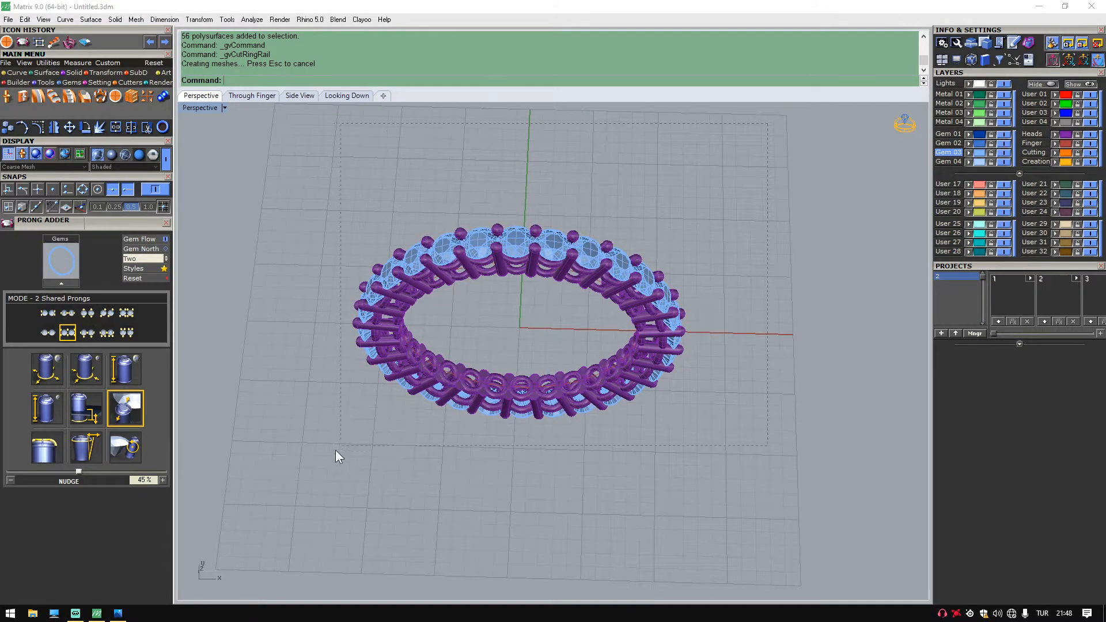
{"action": "left_click_drag", "start_coordinate": [343, 444], "coordinate": [340, 450]}
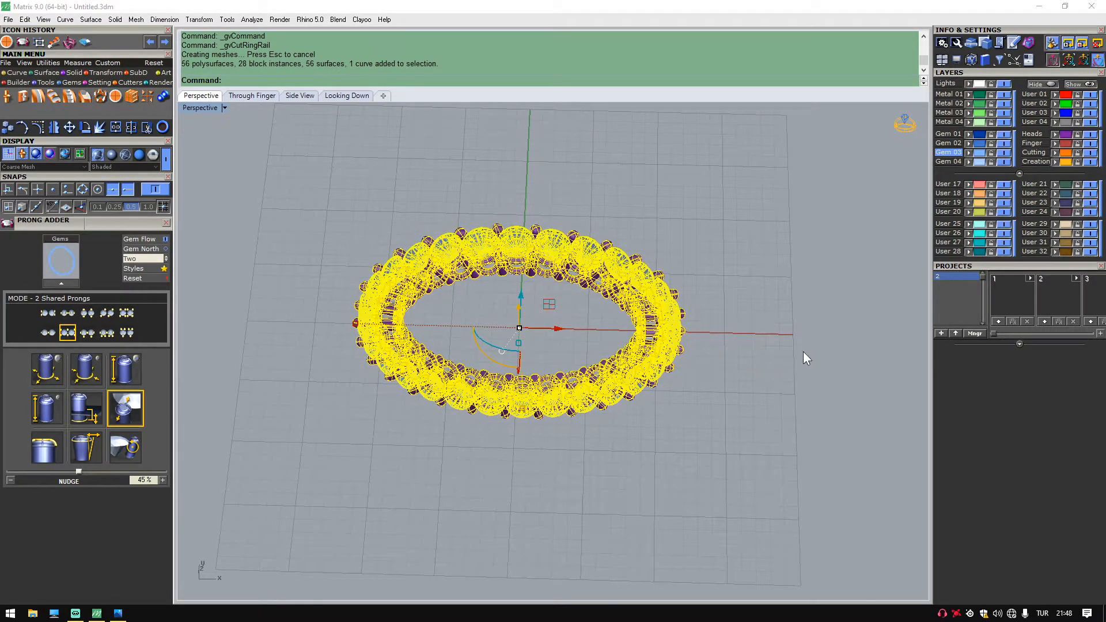
{"action": "left_click", "coordinate": [941, 333]}
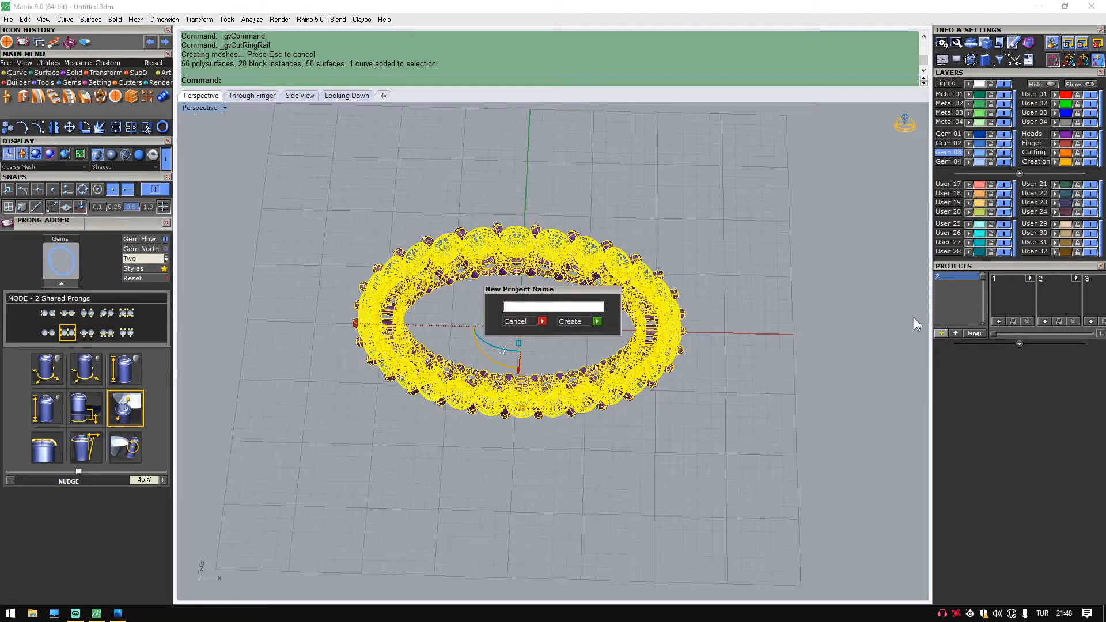
{"action": "type", "text": "Eternity and Engagement"}
{"action": "left_click", "coordinate": [601, 321]}
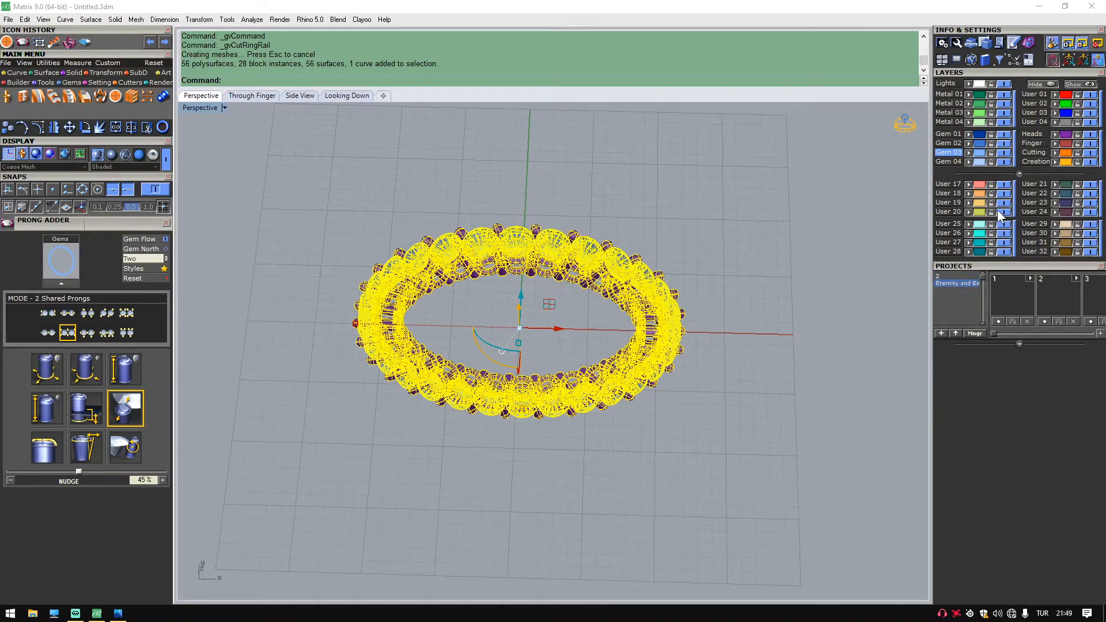
{"action": "left_click", "coordinate": [998, 321]}
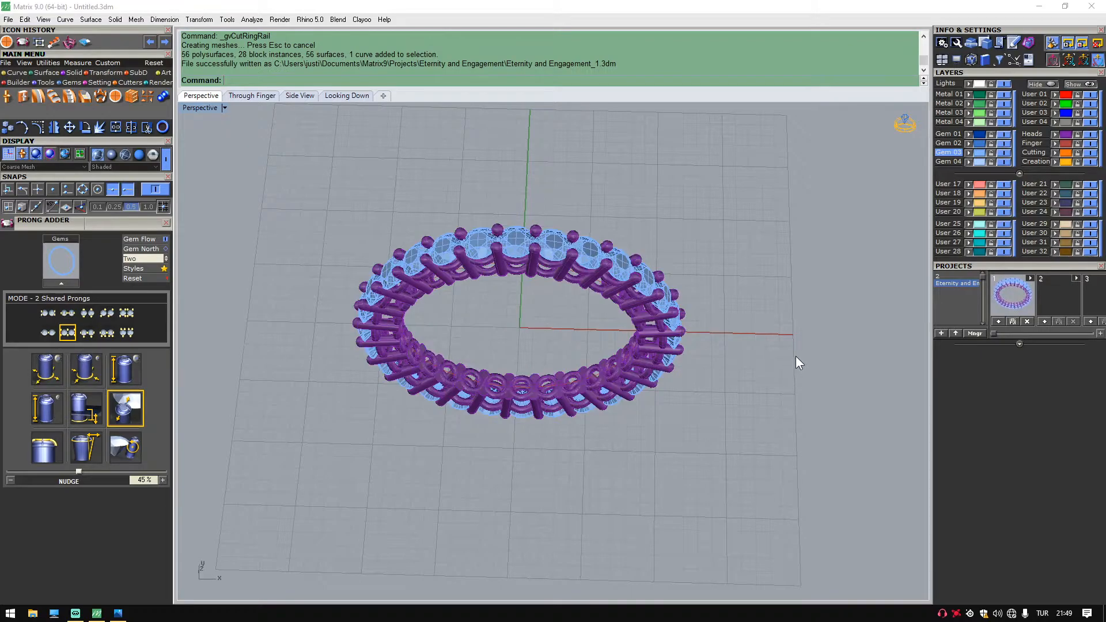
Delete everything from the scene and load the saved ring back from the project's first slot.
{"action": "key", "text": "ctrl+a"}
{"action": "key", "text": "Delete"}
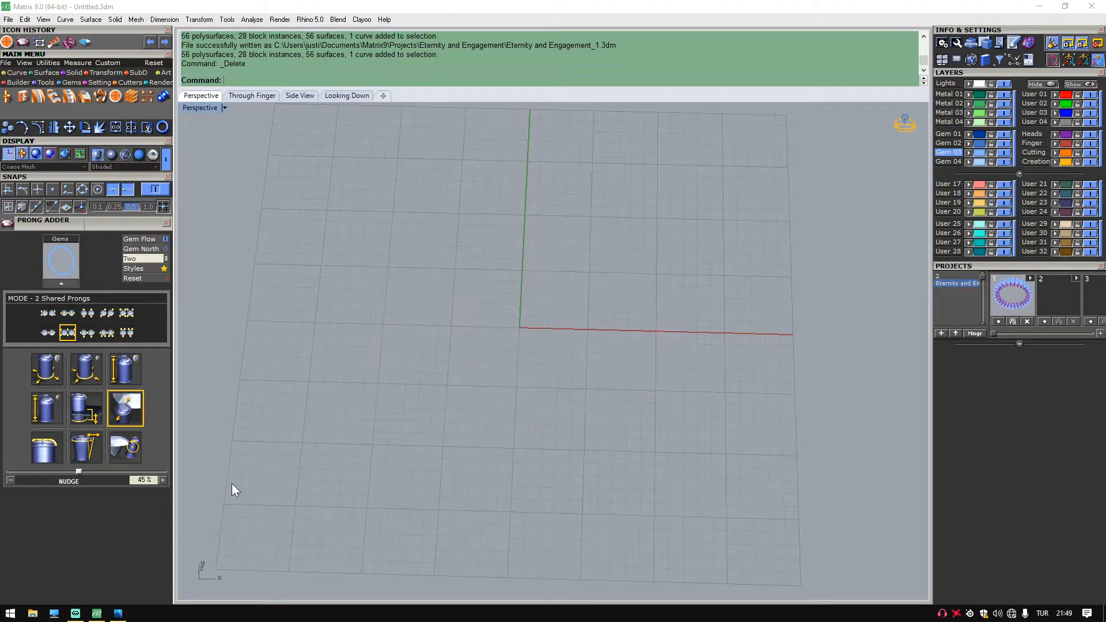
{"action": "left_click", "coordinate": [1015, 293]}
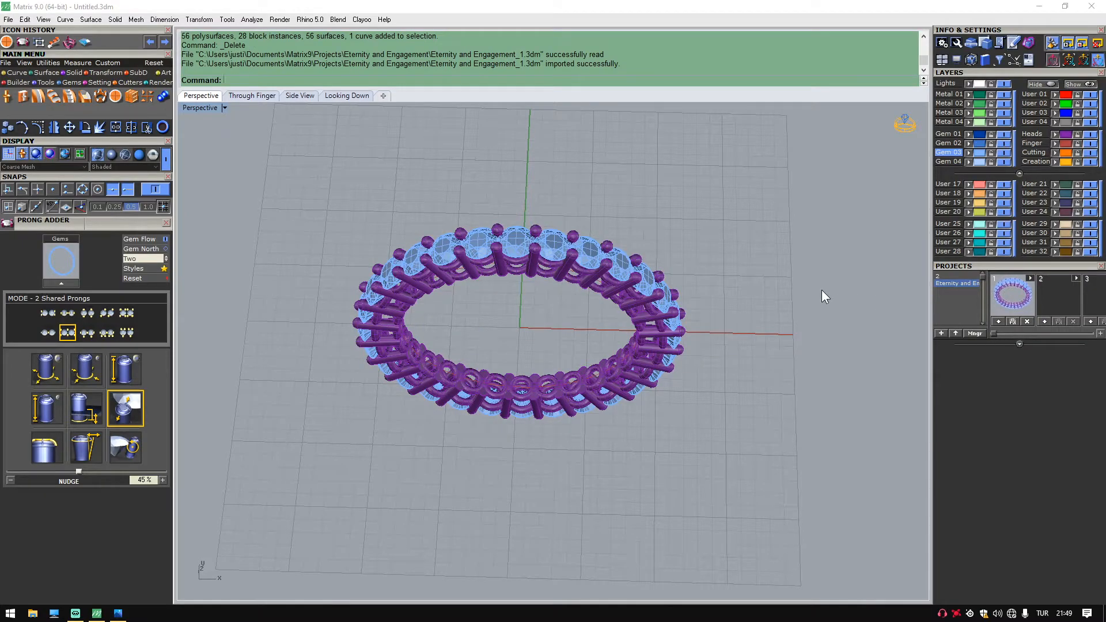
Examine the gems, rails and trimmed prongs of the ring from several angles.
{"action": "right_click_drag", "start_coordinate": [852, 267], "coordinate": [639, 306]}
{"action": "scroll", "coordinate": [584, 315], "scroll_direction": "up", "scroll_amount": 4}
{"action": "right_click_drag", "start_coordinate": [539, 299], "coordinate": [579, 309]}
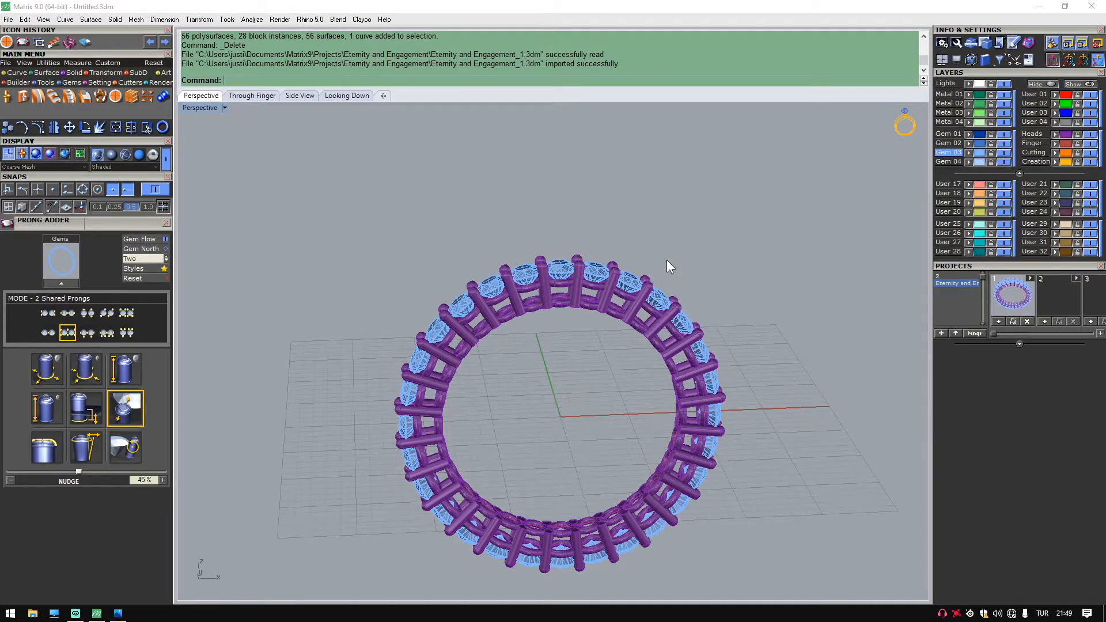
{"action": "right_click_drag", "start_coordinate": [569, 182], "coordinate": [559, 181]}
{"action": "right_click_drag", "start_coordinate": [618, 228], "coordinate": [618, 271]}
{"action": "right_click_drag", "start_coordinate": [618, 271], "coordinate": [541, 209], "text": "shift"}
{"action": "scroll", "coordinate": [528, 167], "scroll_direction": "up", "scroll_amount": 3}
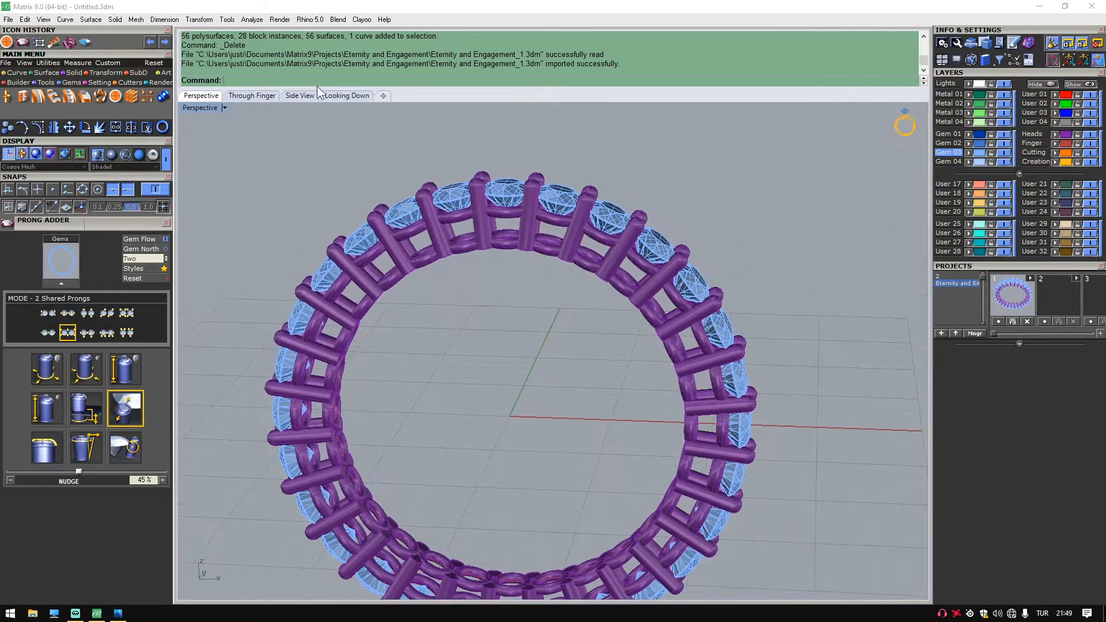
Hide the five gems at the top of the ring.
{"action": "left_click", "coordinate": [251, 96]}
{"action": "left_click", "coordinate": [456, 150]}
{"action": "left_click", "coordinate": [517, 159], "text": "shift"}
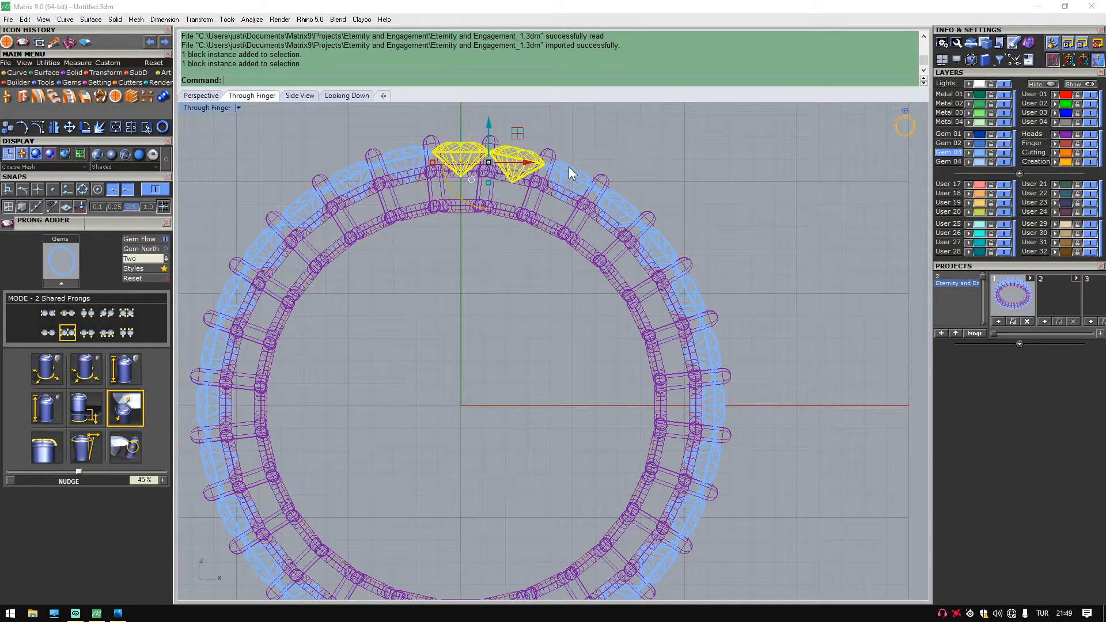
{"action": "left_click", "coordinate": [568, 175], "text": "shift"}
{"action": "left_click", "coordinate": [406, 157], "text": "shift"}
{"action": "left_click", "coordinate": [349, 176], "text": "shift"}
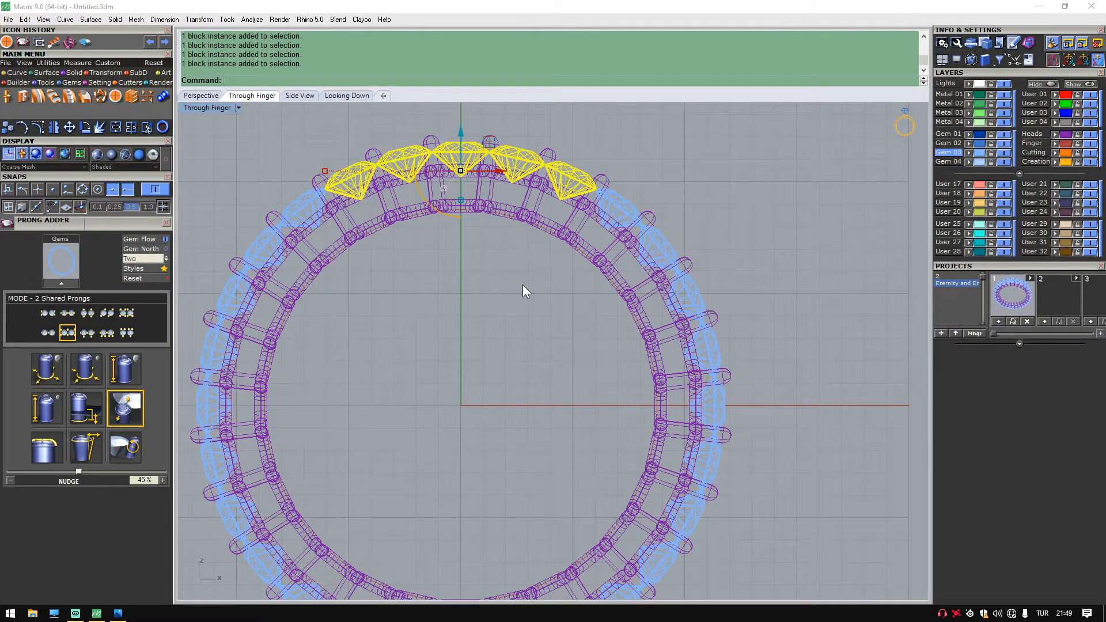
{"action": "left_click", "coordinate": [1039, 84]}
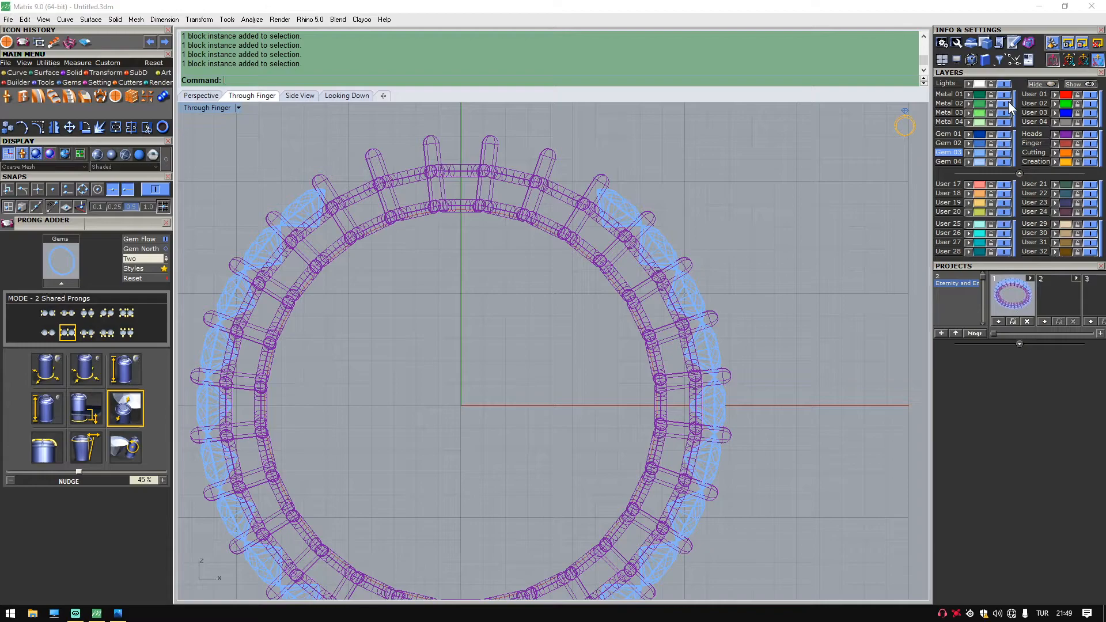
Hide the five topmost link segments of both the outer and the inner rail.
{"action": "left_click", "coordinate": [348, 193]}
{"action": "left_click", "coordinate": [373, 223], "text": "shift"}
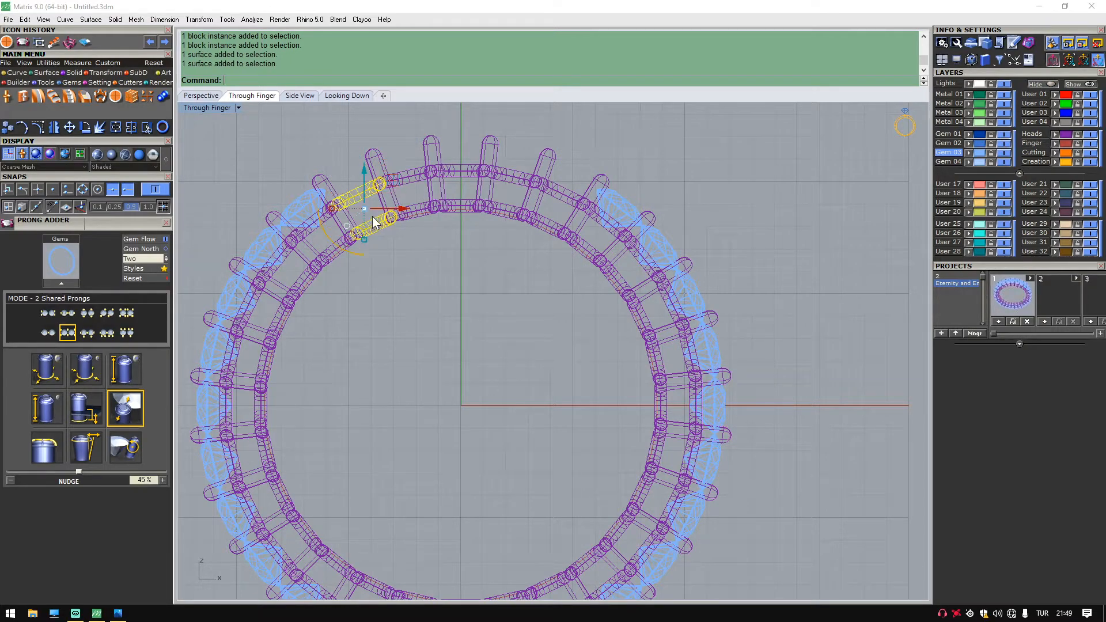
{"action": "left_click", "coordinate": [407, 175], "text": "shift"}
{"action": "left_click", "coordinate": [419, 209], "text": "shift"}
{"action": "left_click", "coordinate": [455, 170], "text": "shift"}
{"action": "left_click", "coordinate": [461, 202], "text": "shift"}
{"action": "left_click", "coordinate": [502, 175], "text": "shift"}
{"action": "left_click", "coordinate": [510, 209], "text": "shift"}
{"action": "left_click", "coordinate": [549, 189], "text": "shift"}
{"action": "left_click", "coordinate": [549, 224], "text": "shift"}
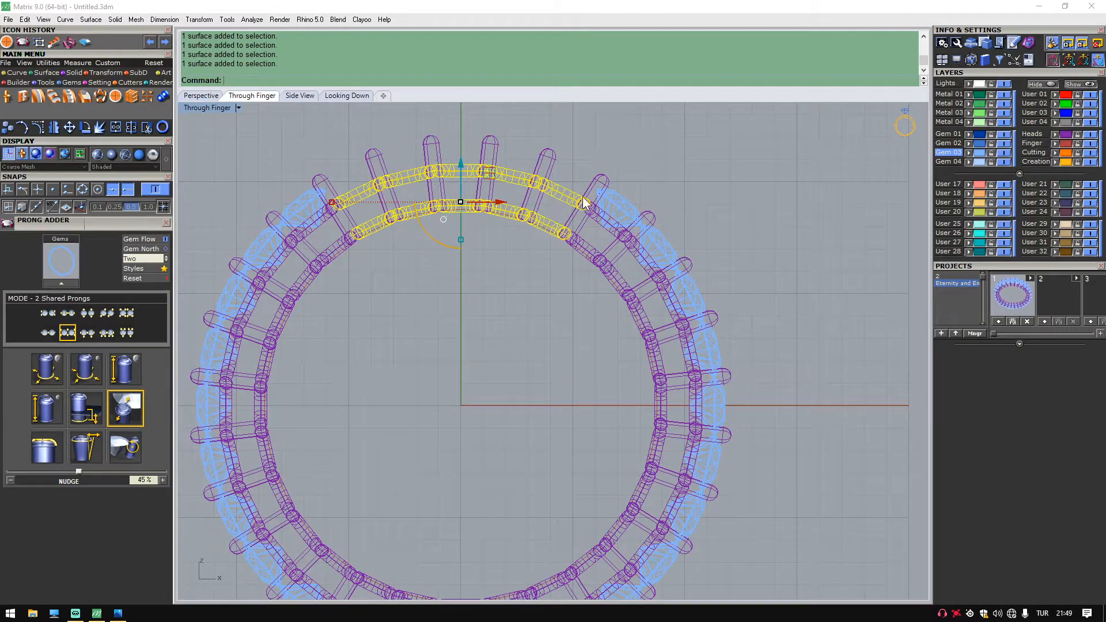
{"action": "key", "text": "Delete"}
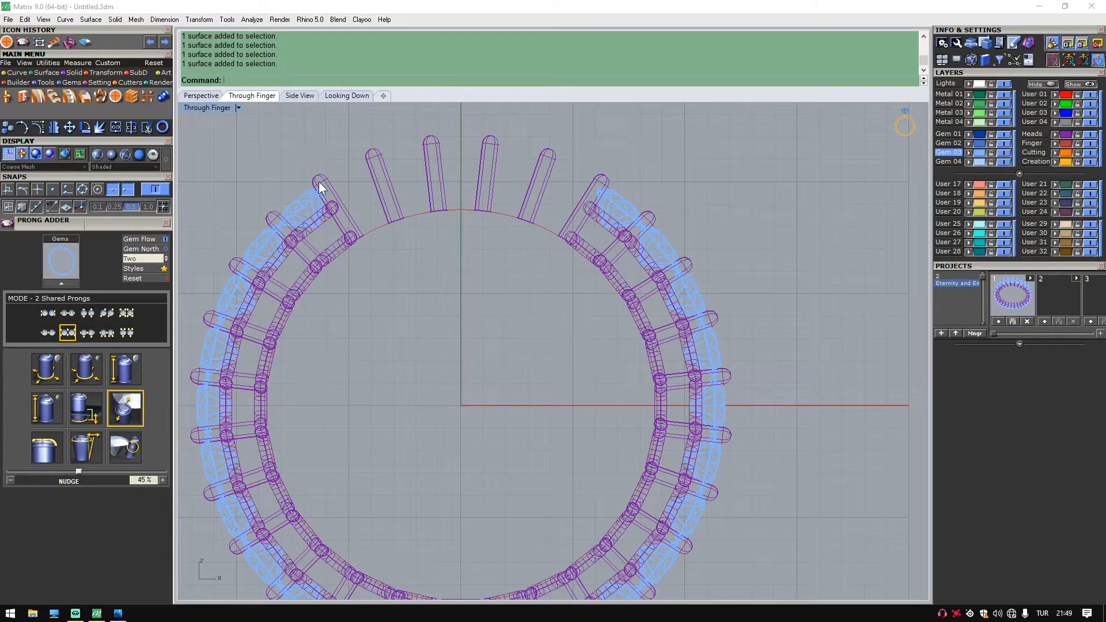
Ungroup the prongs so they can be selected individually.
{"action": "left_click", "coordinate": [379, 151]}
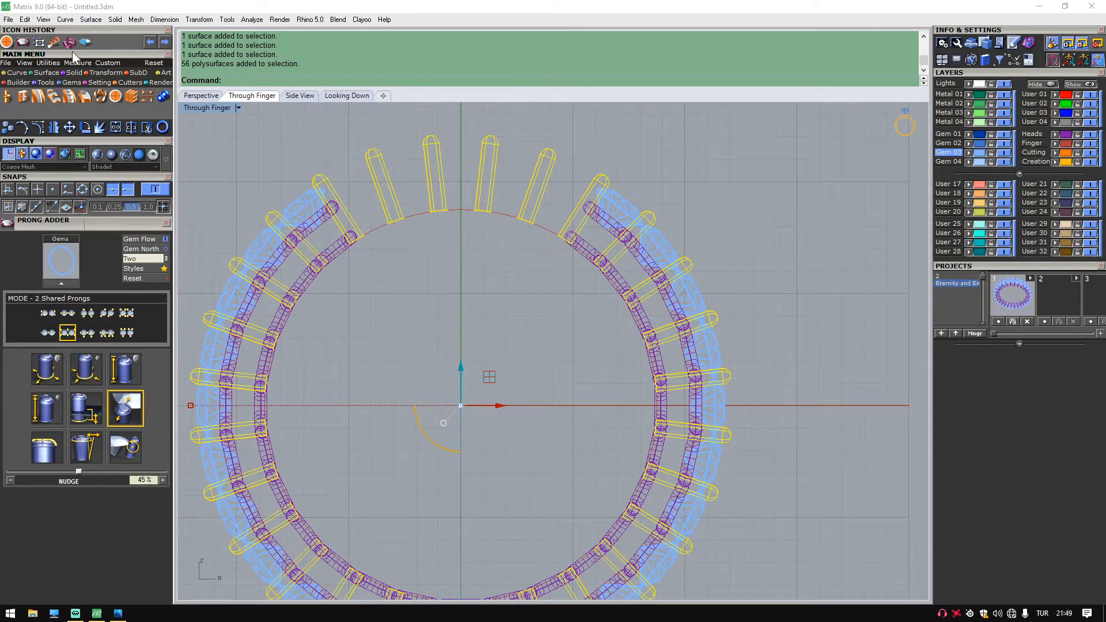
{"action": "left_click", "coordinate": [47, 63]}
{"action": "left_click", "coordinate": [24, 113]}
Hide the six pairs of prongs at the top of the ring and the finger rail curve.
{"action": "left_click", "coordinate": [306, 163]}
{"action": "left_click", "coordinate": [624, 178]}
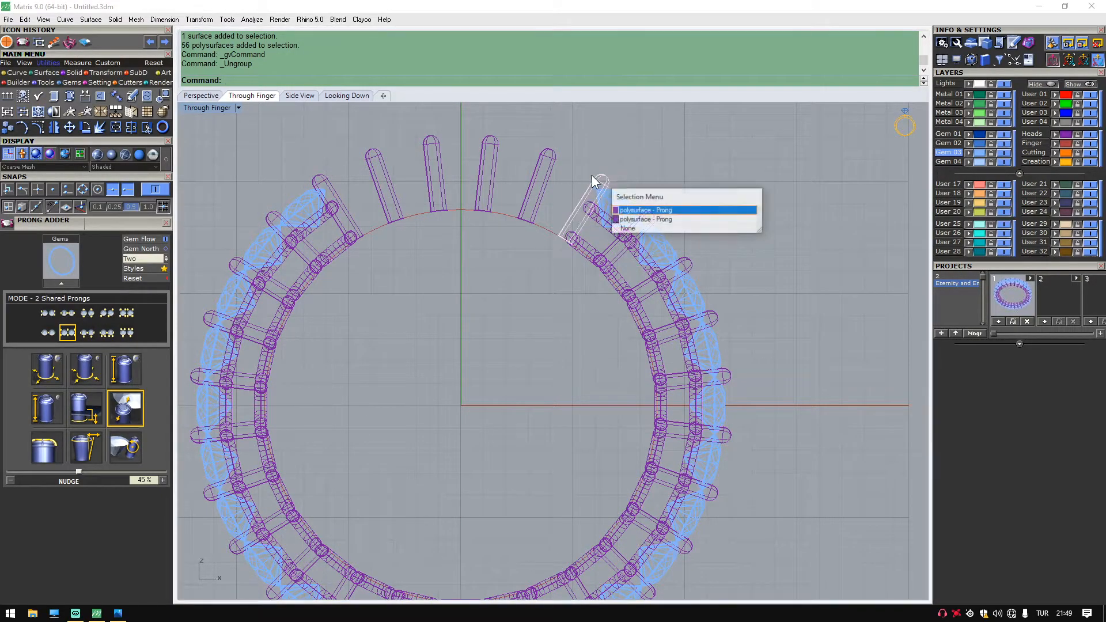
{"action": "left_click", "coordinate": [545, 154], "text": "shift"}
{"action": "left_click", "coordinate": [601, 181], "text": "shift"}
{"action": "left_click", "coordinate": [490, 147], "text": "shift"}
{"action": "left_click", "coordinate": [432, 147], "text": "shift"}
{"action": "left_click", "coordinate": [378, 152], "text": "shift"}
{"action": "left_click", "coordinate": [316, 180], "text": "shift"}
{"action": "key", "text": "Delete"}
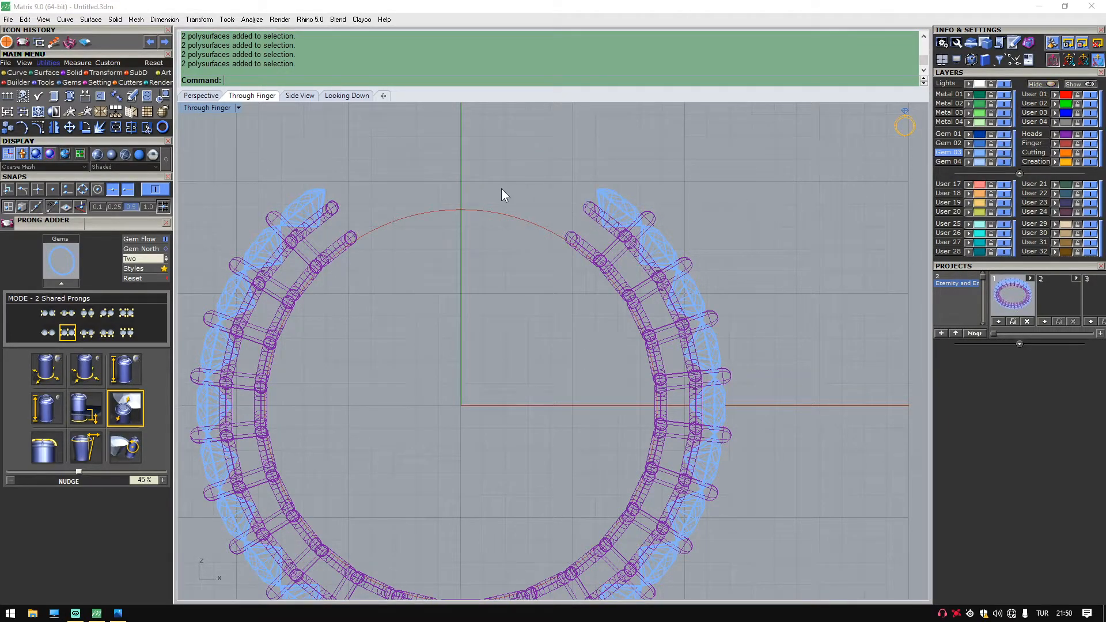
{"action": "left_click", "coordinate": [482, 223]}
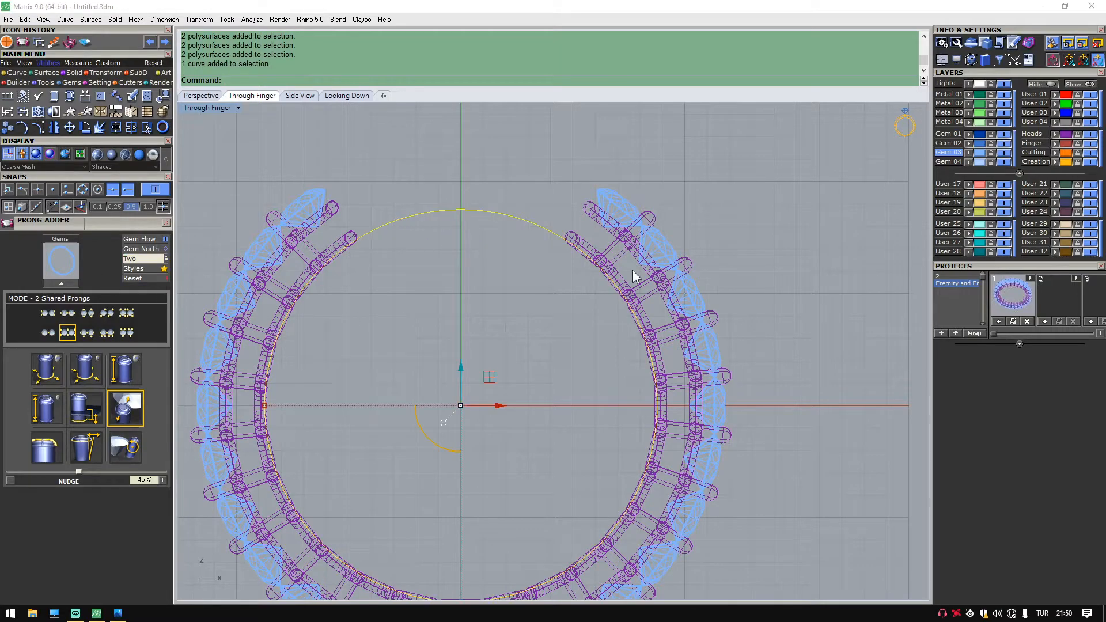
{"action": "left_click", "coordinate": [1049, 87]}
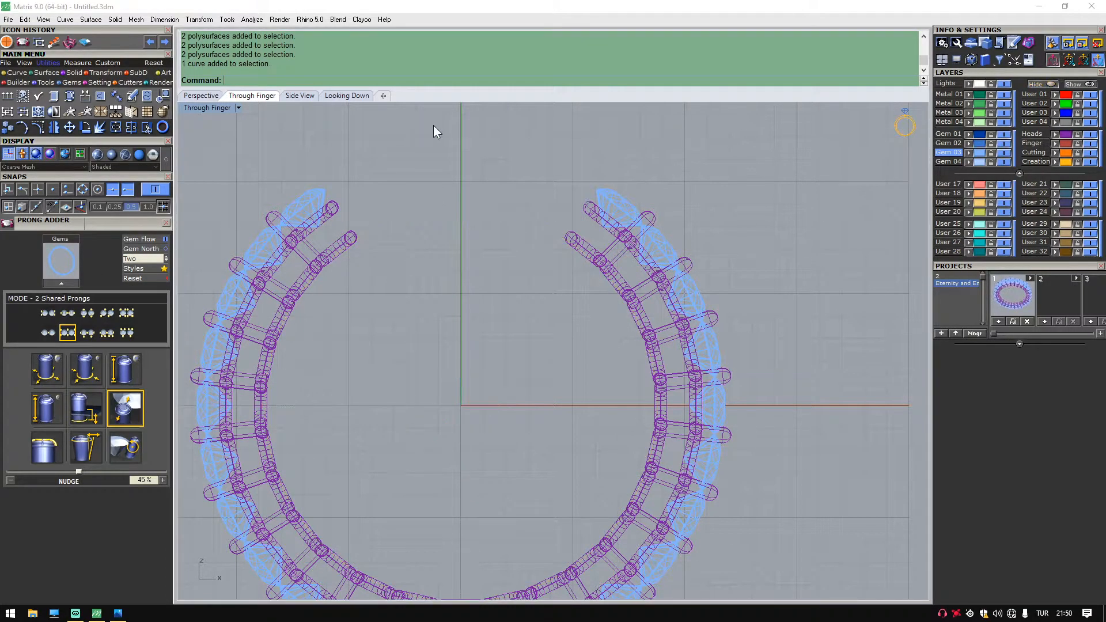
Delete the remaining gems, rail links and prongs that make up the rest of the ring.
{"action": "scroll", "coordinate": [457, 130], "scroll_direction": "down", "scroll_amount": 2}
{"action": "right_click_drag", "start_coordinate": [726, 127], "coordinate": [773, 159]}
{"action": "scroll", "coordinate": [794, 454], "scroll_direction": "down", "scroll_amount": 2}
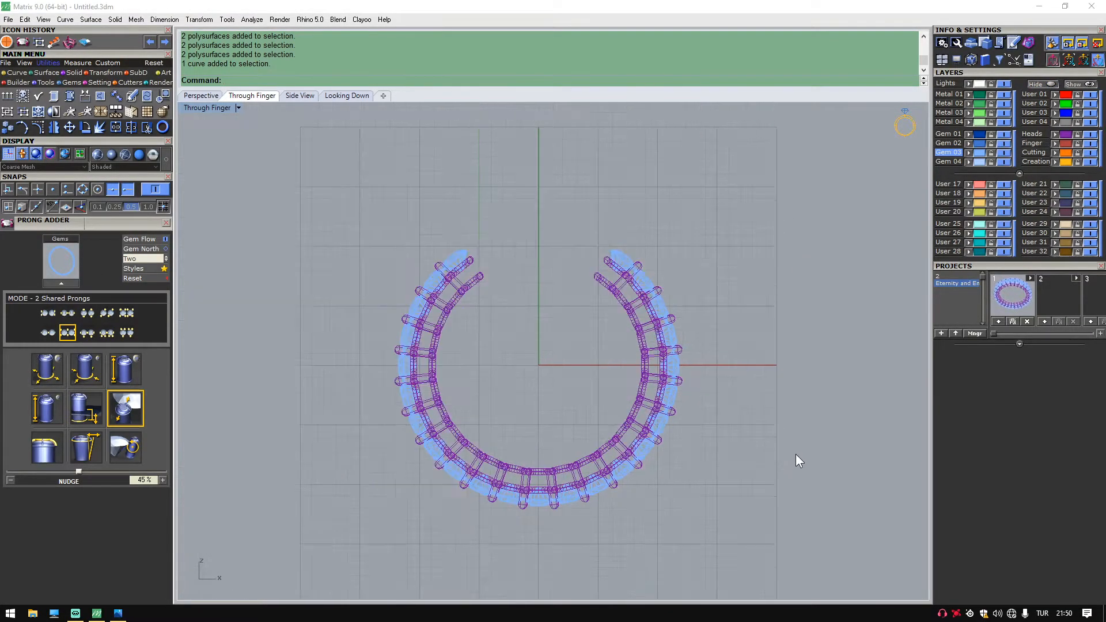
{"action": "left_click_drag", "start_coordinate": [297, 201], "coordinate": [845, 541]}
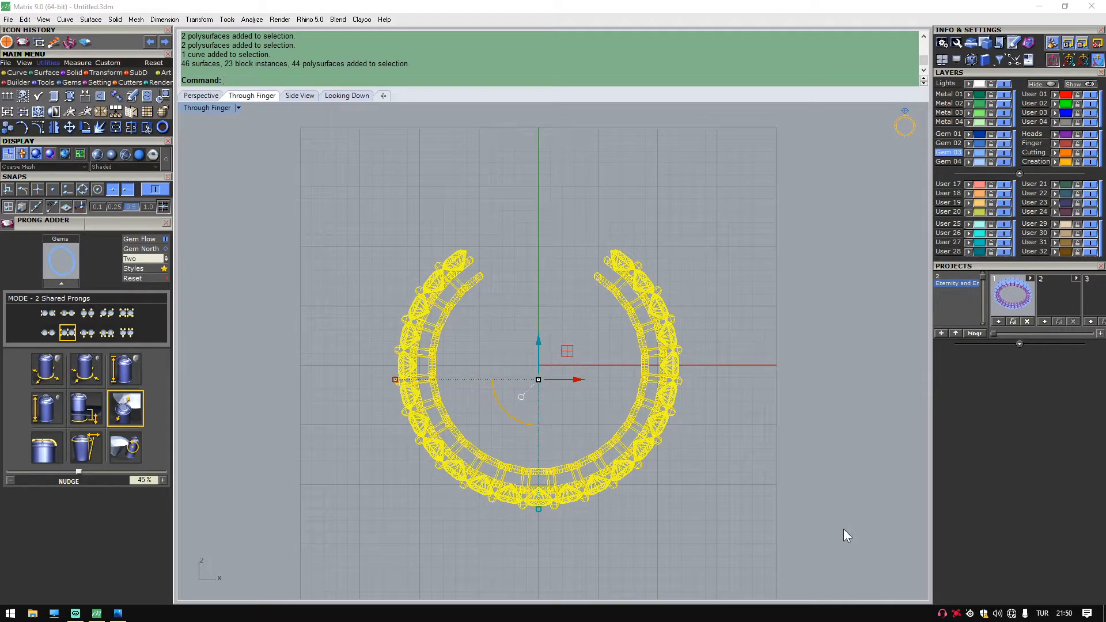
{"action": "key", "text": "Delete"}
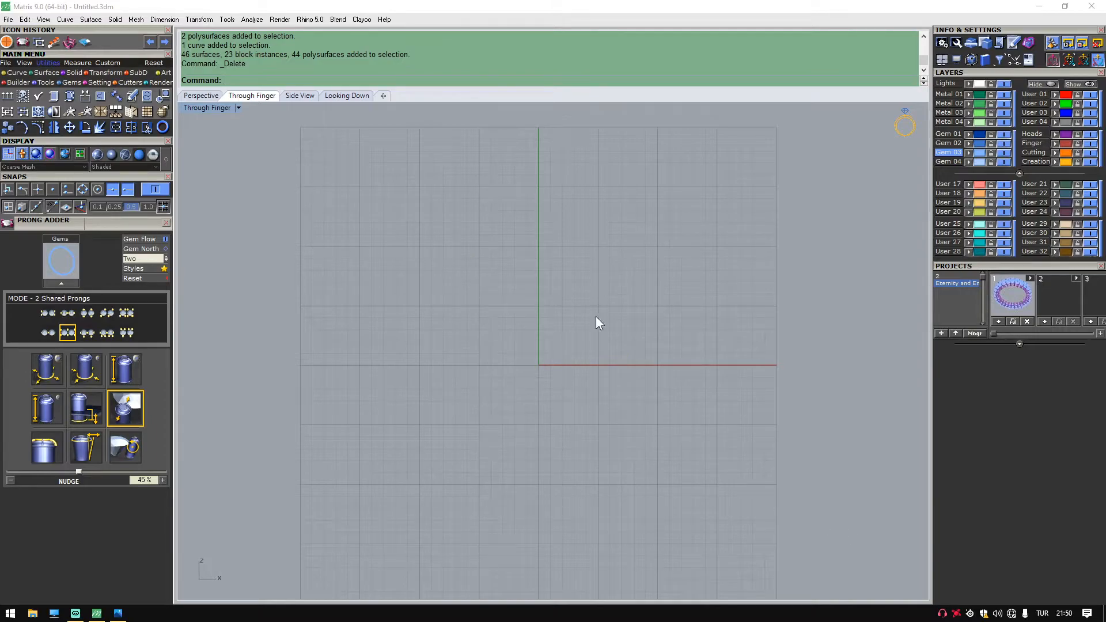
{"action": "left_click", "coordinate": [205, 95]}
{"action": "scroll", "coordinate": [492, 213], "scroll_direction": "down", "scroll_amount": 8}
{"action": "right_click_drag", "start_coordinate": [735, 248], "coordinate": [685, 280]}
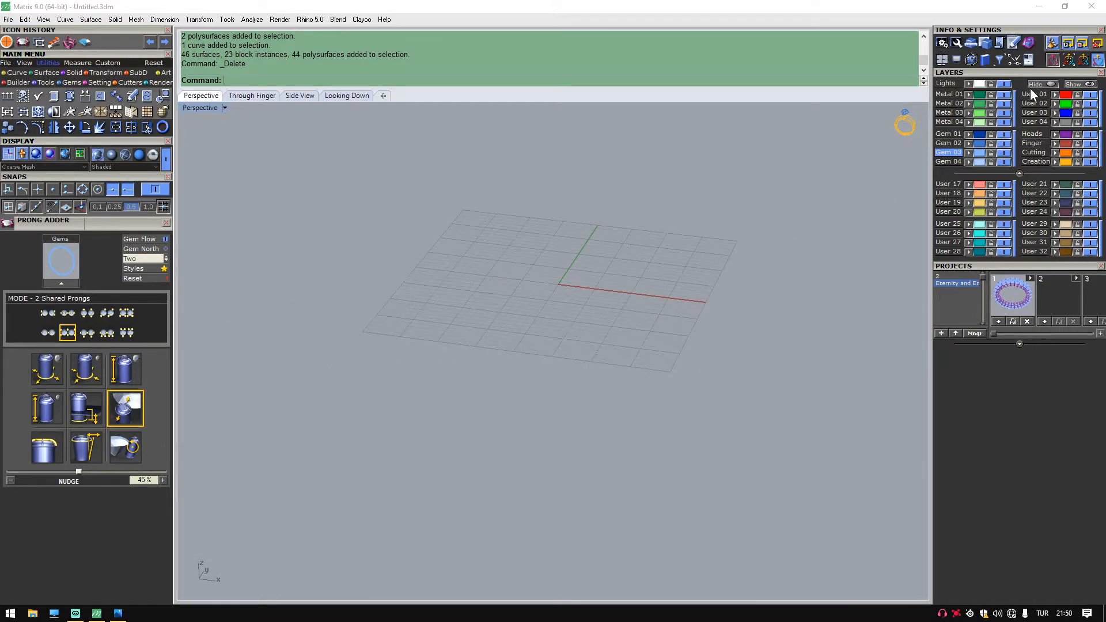
Show the hidden top gems, link segments, prongs and finger rail curve again.
{"action": "left_click", "coordinate": [1088, 85]}
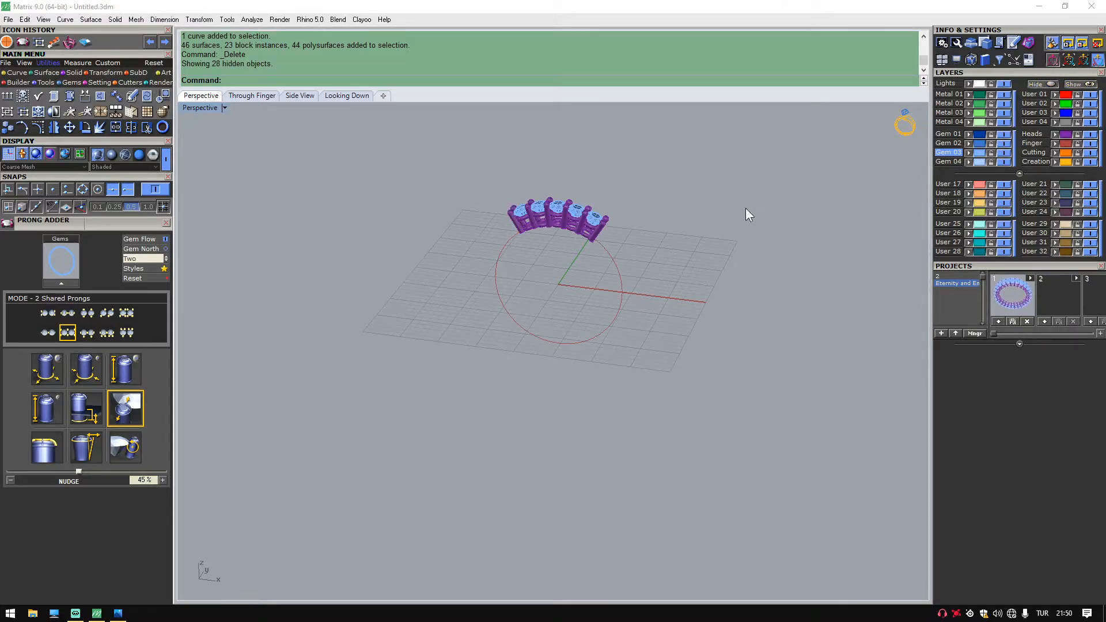
{"action": "scroll", "coordinate": [686, 264], "scroll_direction": "up", "scroll_amount": 5}
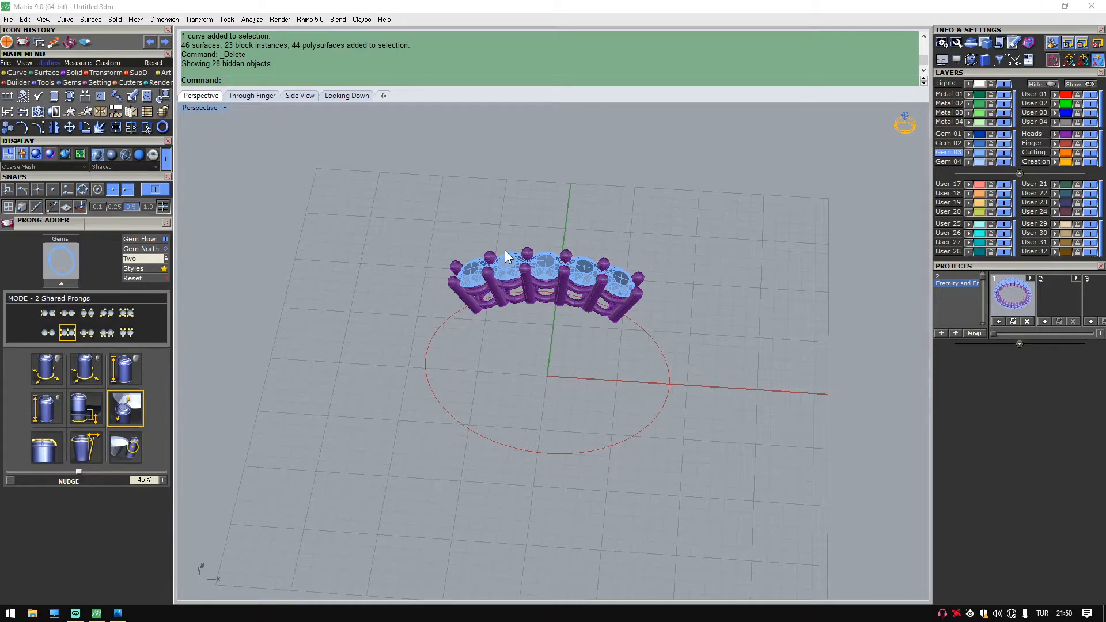
{"action": "right_click_drag", "start_coordinate": [493, 264], "coordinate": [496, 238]}
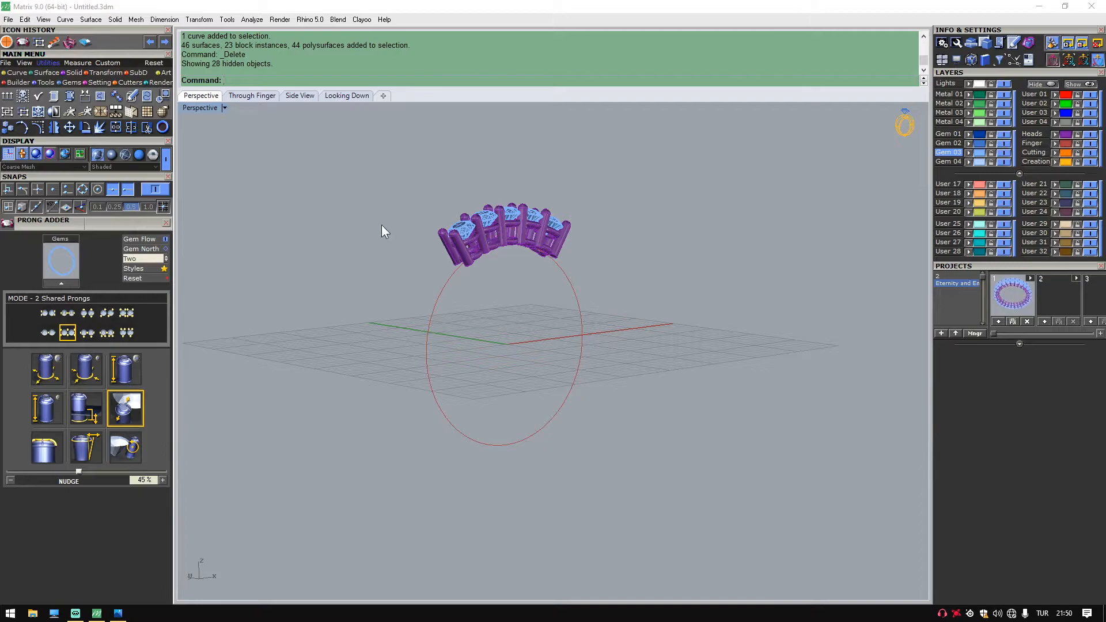
Start a Profile Placer profile on the red finger rail curve.
{"action": "left_click", "coordinate": [39, 83]}
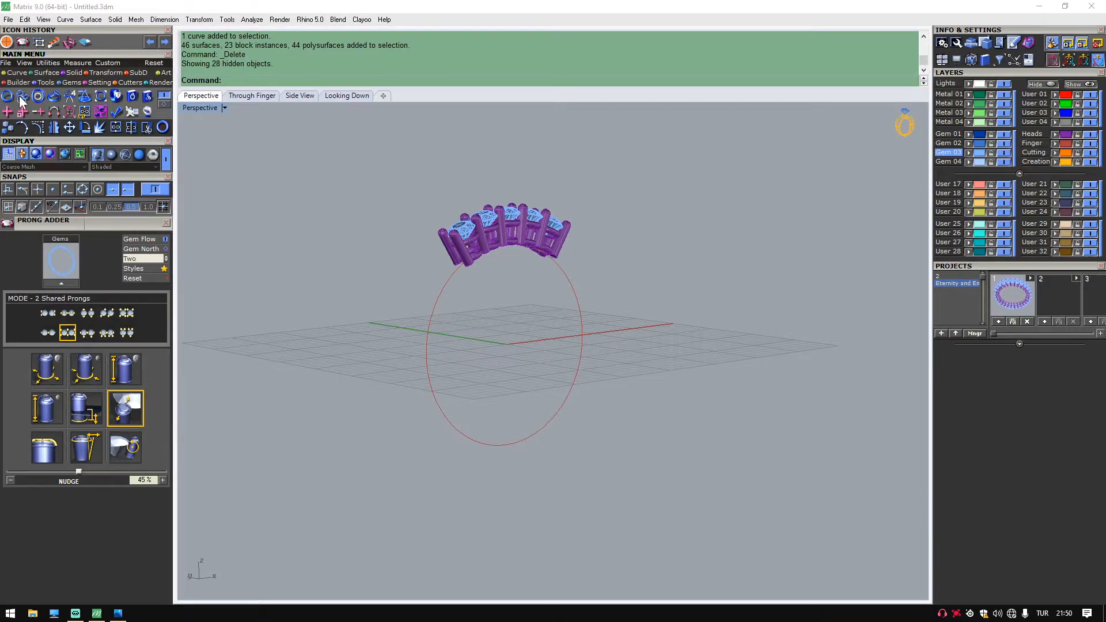
{"action": "left_click", "coordinate": [23, 96]}
{"action": "left_click", "coordinate": [24, 95]}
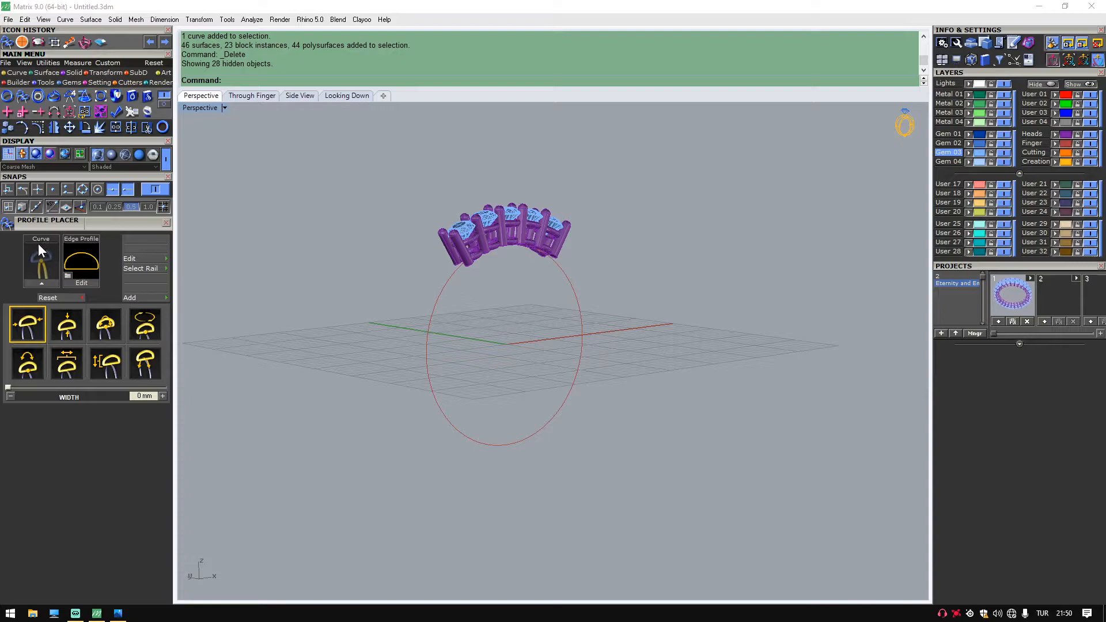
{"action": "left_click", "coordinate": [435, 305]}
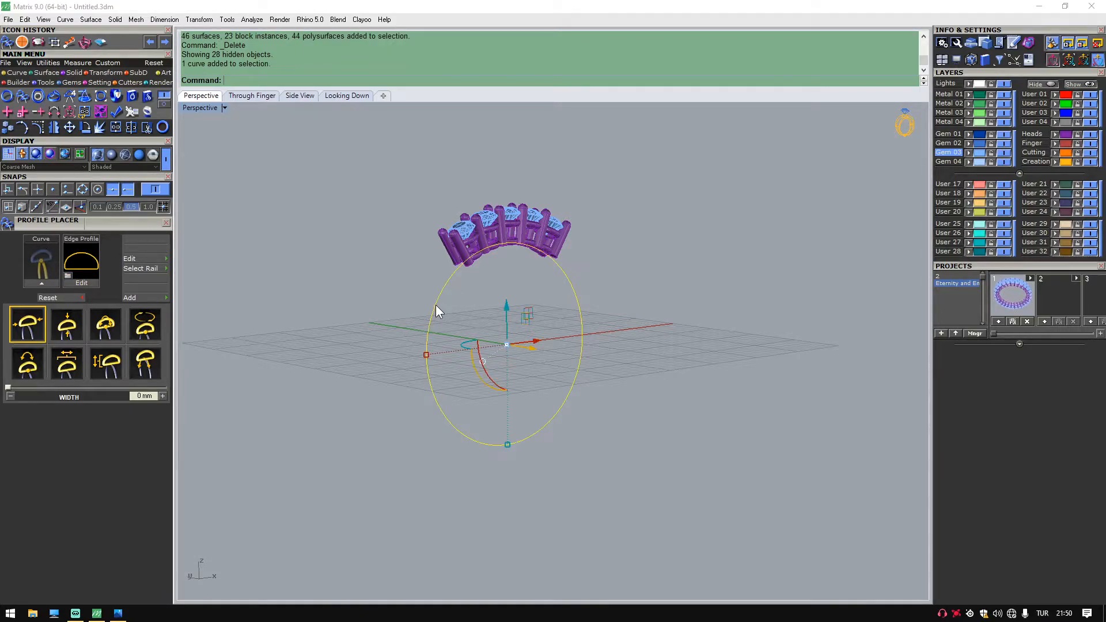
{"action": "left_click", "coordinate": [43, 282]}
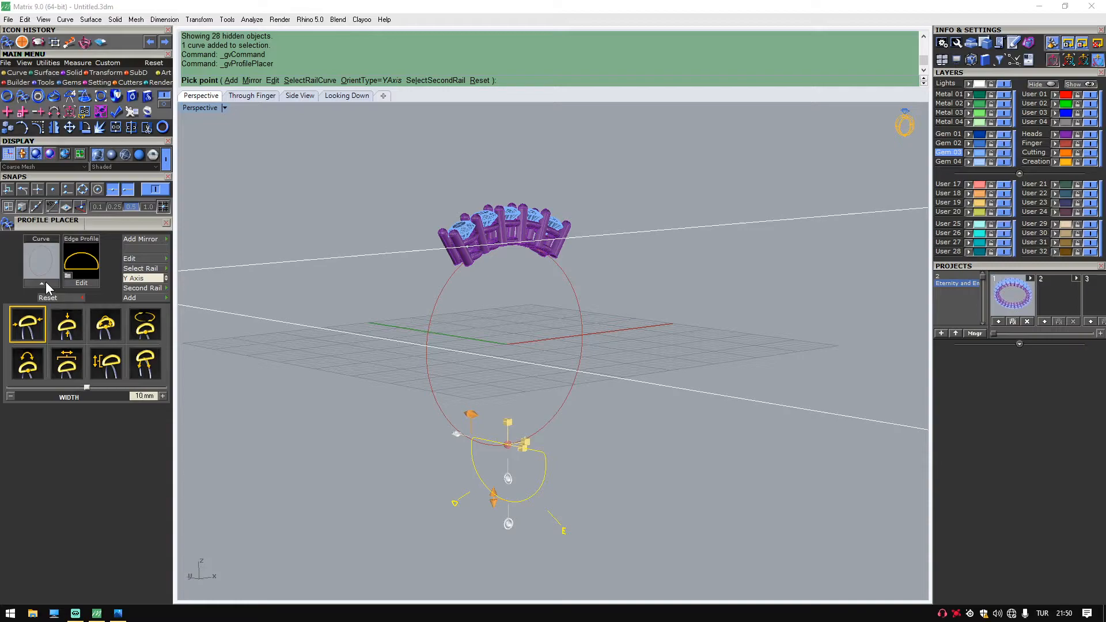
{"action": "right_click_drag", "start_coordinate": [507, 397], "coordinate": [587, 444]}
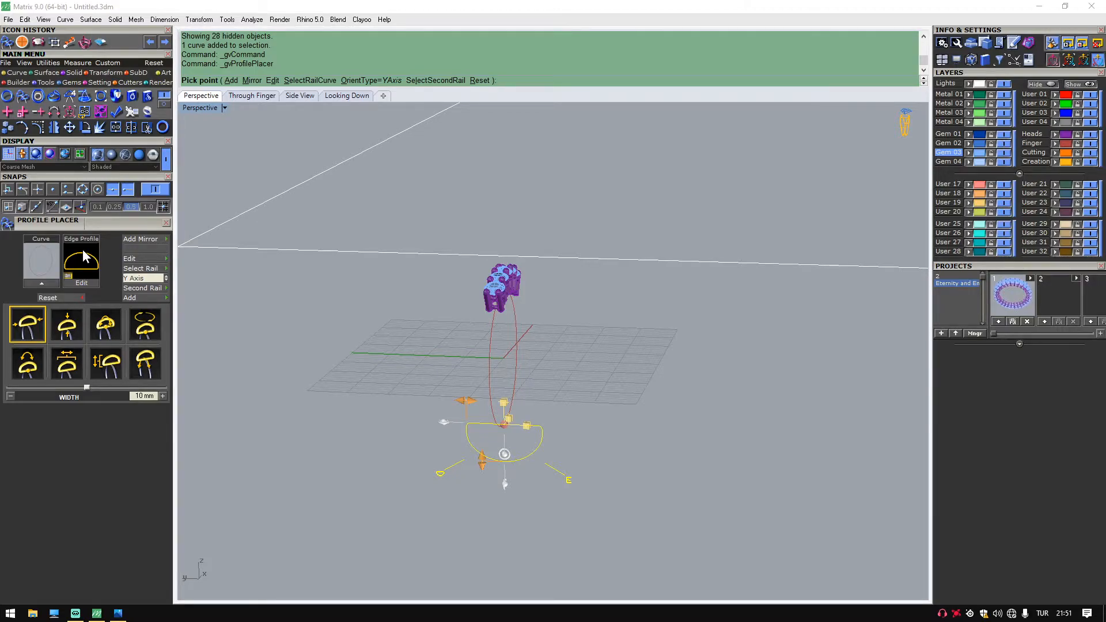
Compare shank profiles from the library and apply profileplacer_05 to the placed profile.
{"action": "left_click_drag", "start_coordinate": [1105, 130], "coordinate": [317, 118]}
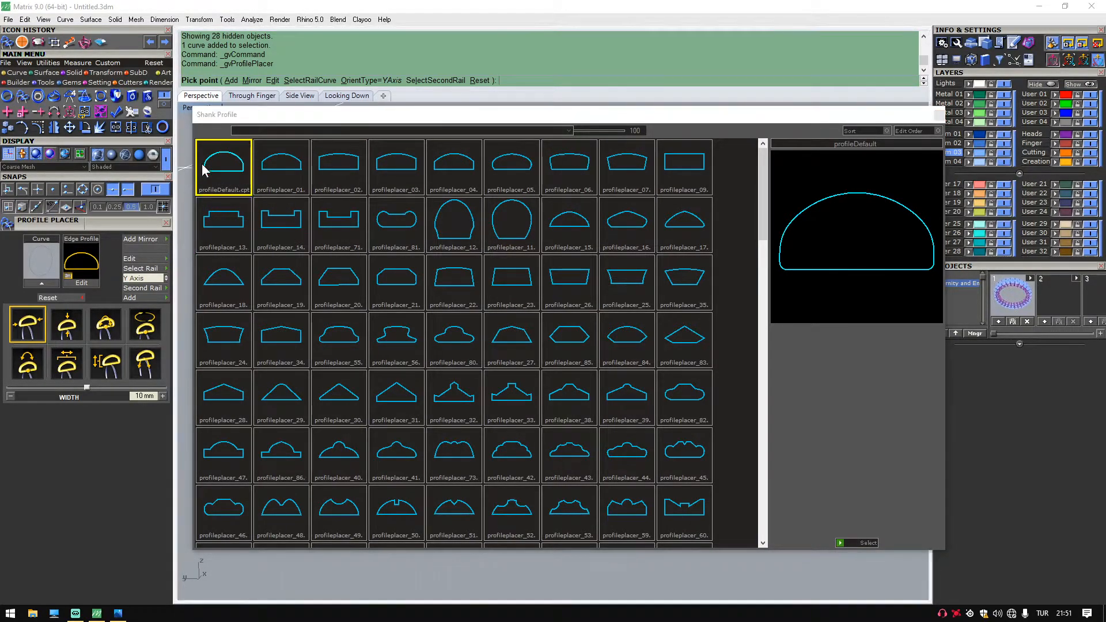
{"action": "left_click", "coordinate": [276, 174]}
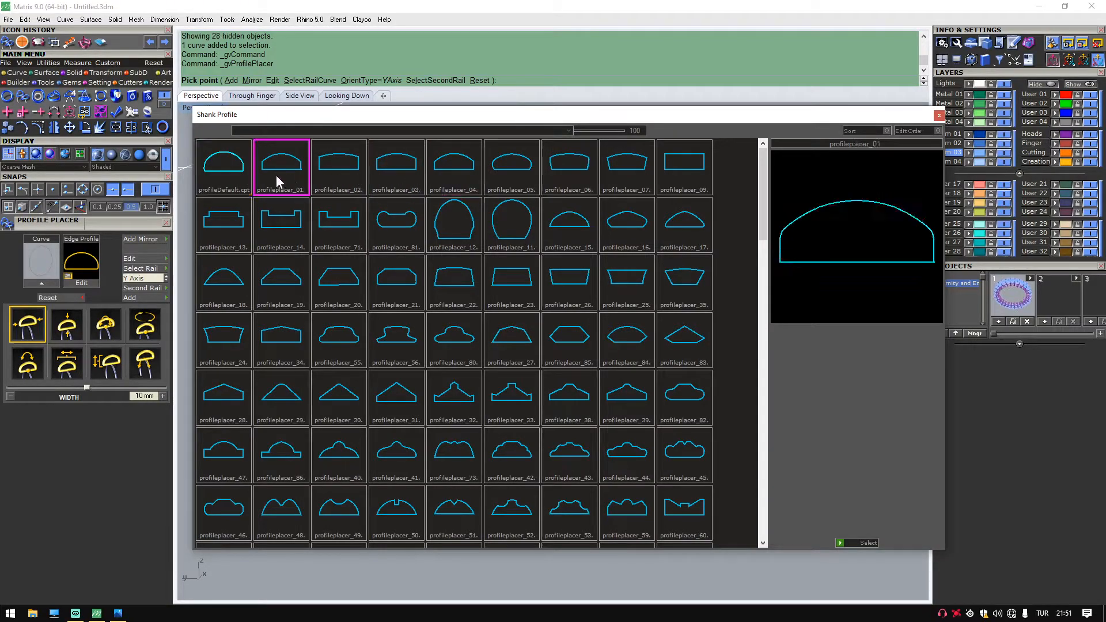
{"action": "left_click_drag", "start_coordinate": [394, 115], "coordinate": [789, 106]}
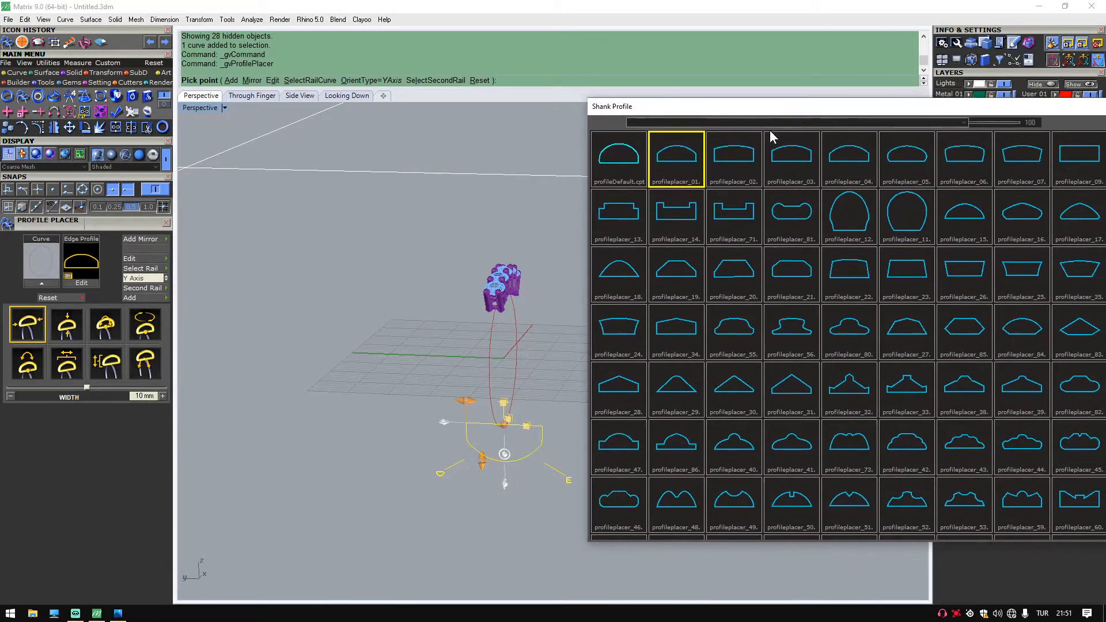
{"action": "left_click", "coordinate": [734, 161]}
{"action": "left_click", "coordinate": [844, 160]}
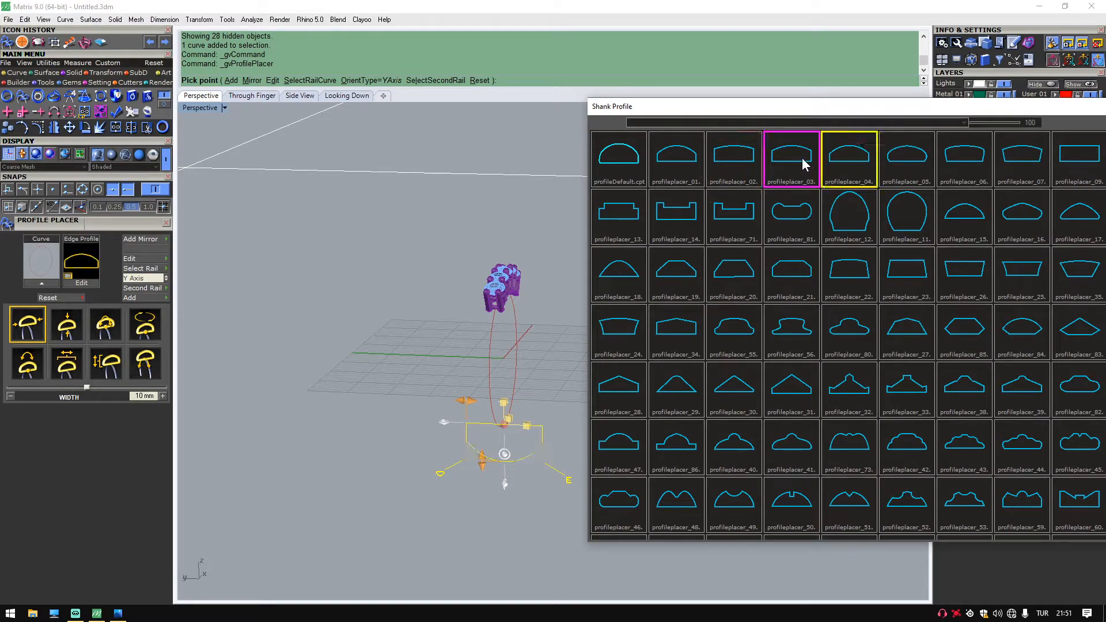
{"action": "double_click", "coordinate": [912, 165]}
Try resizing the profile freehand to about 8.82 mm wide and 3.08 mm high.
{"action": "right_click_drag", "start_coordinate": [697, 363], "coordinate": [528, 438]}
{"action": "scroll", "coordinate": [530, 438], "scroll_direction": "up", "scroll_amount": 4}
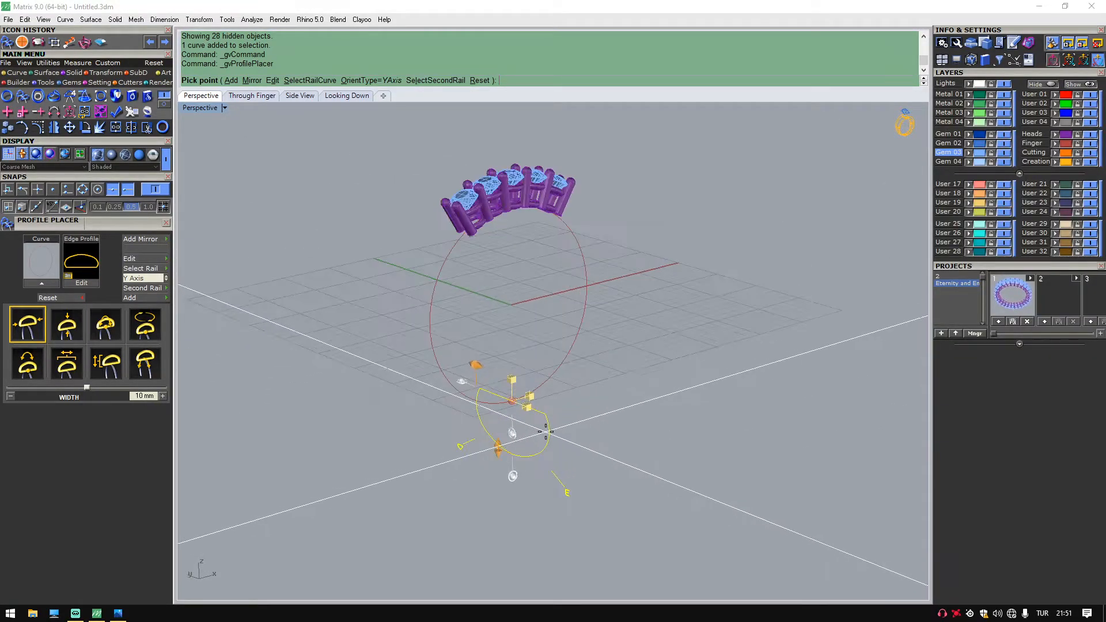
{"action": "left_click_drag", "start_coordinate": [476, 367], "coordinate": [468, 364]}
{"action": "left_click_drag", "start_coordinate": [496, 444], "coordinate": [498, 434]}
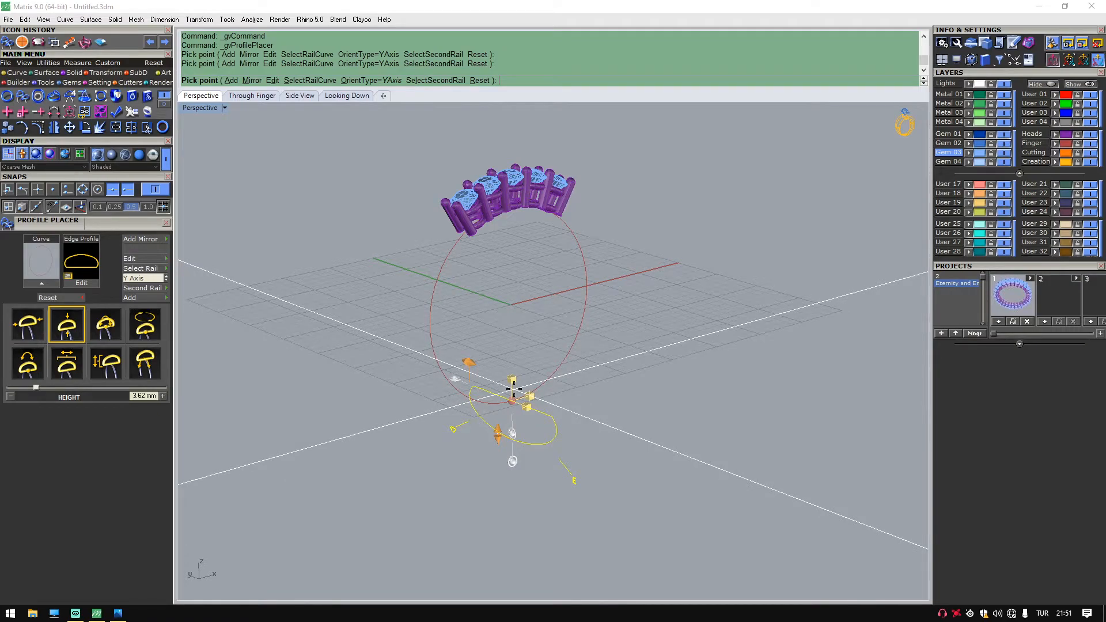
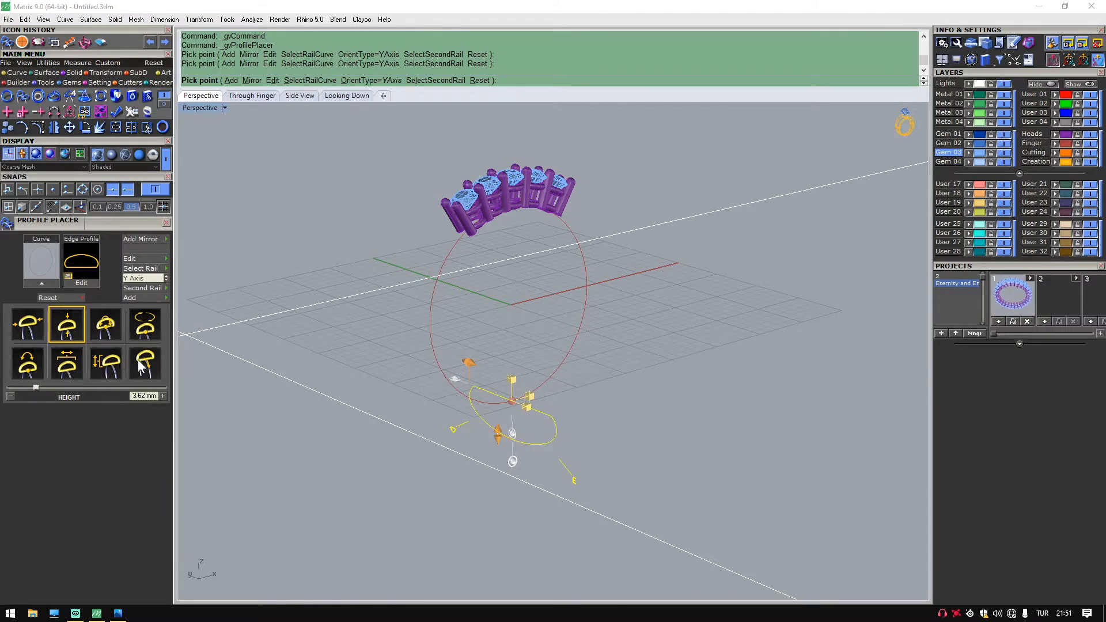
{"action": "left_click", "coordinate": [30, 329]}
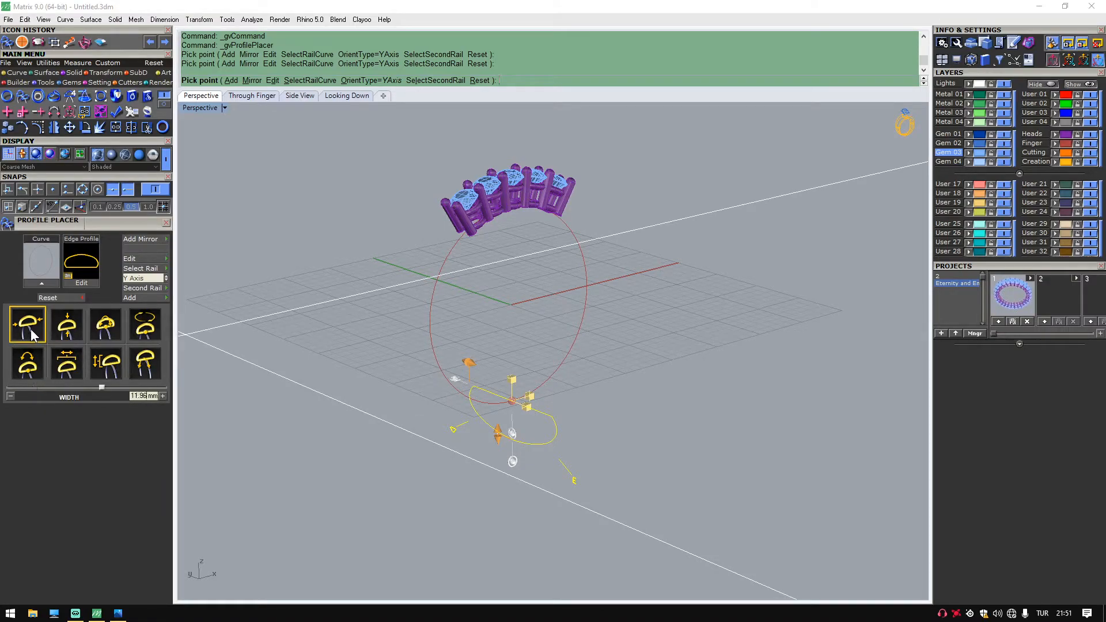
{"action": "left_click", "coordinate": [77, 331]}
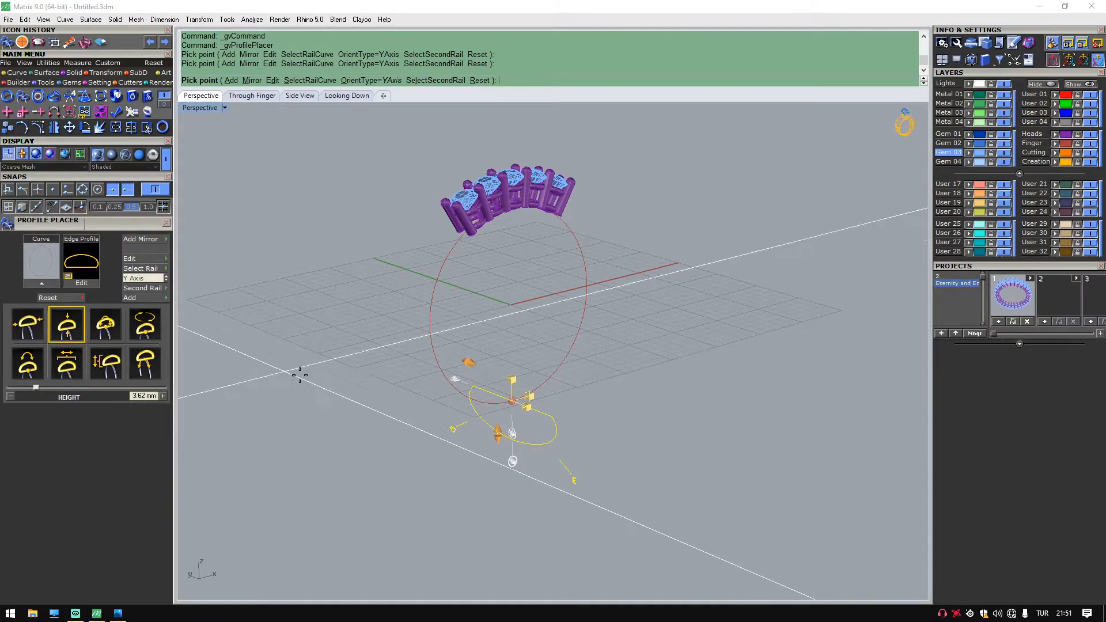
{"action": "left_click", "coordinate": [479, 371]}
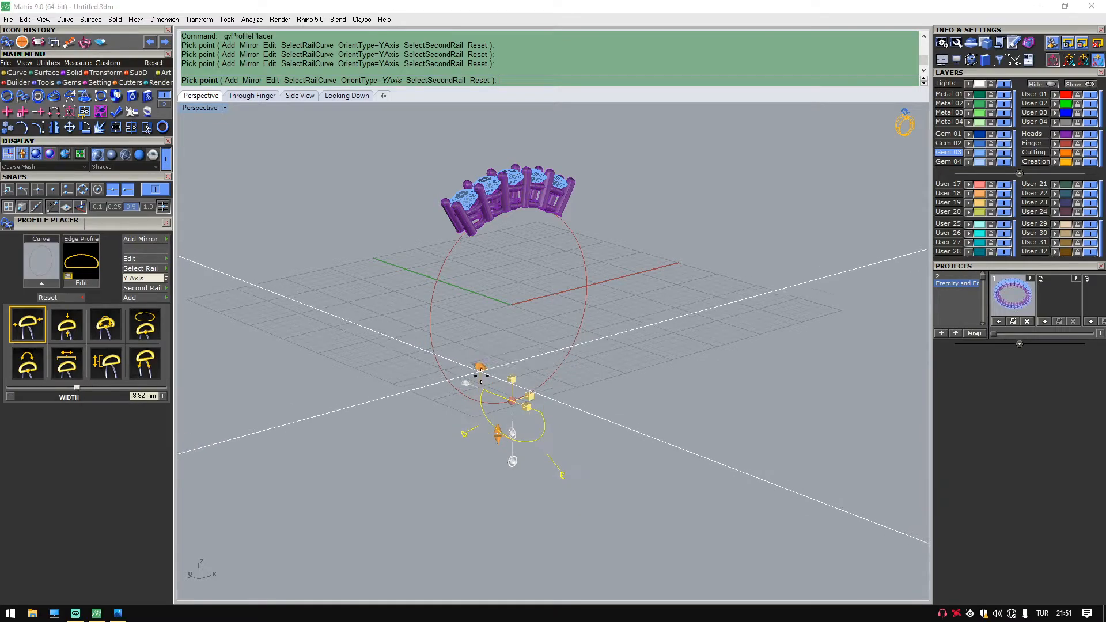
{"action": "left_click", "coordinate": [497, 435]}
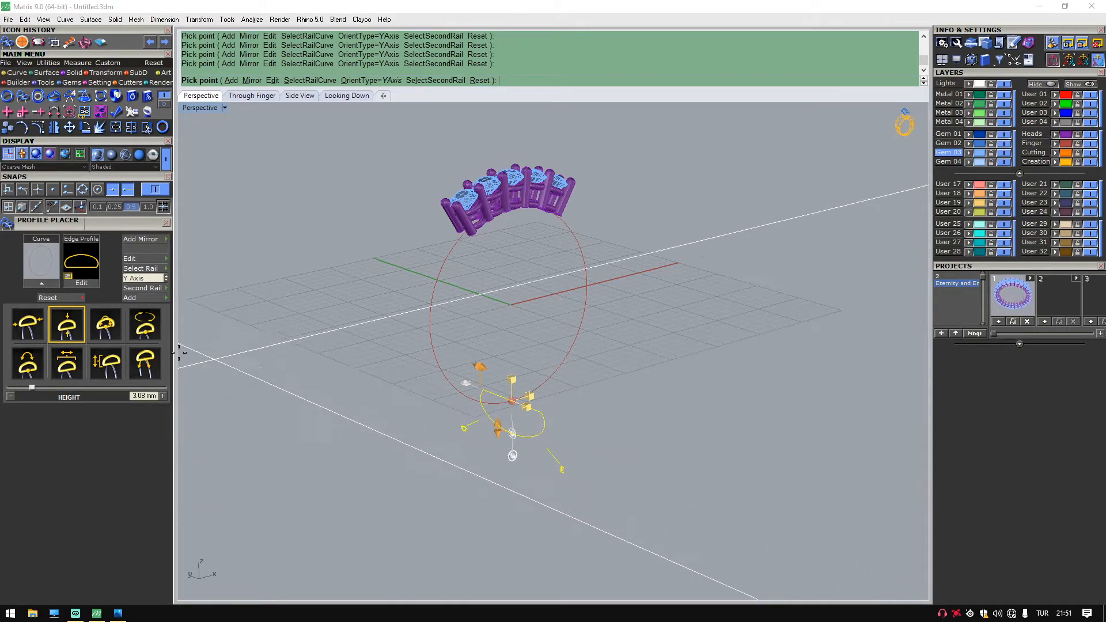
Set the profile's width to 2.5 mm and its height to 1.5 mm.
{"action": "left_click", "coordinate": [25, 325]}
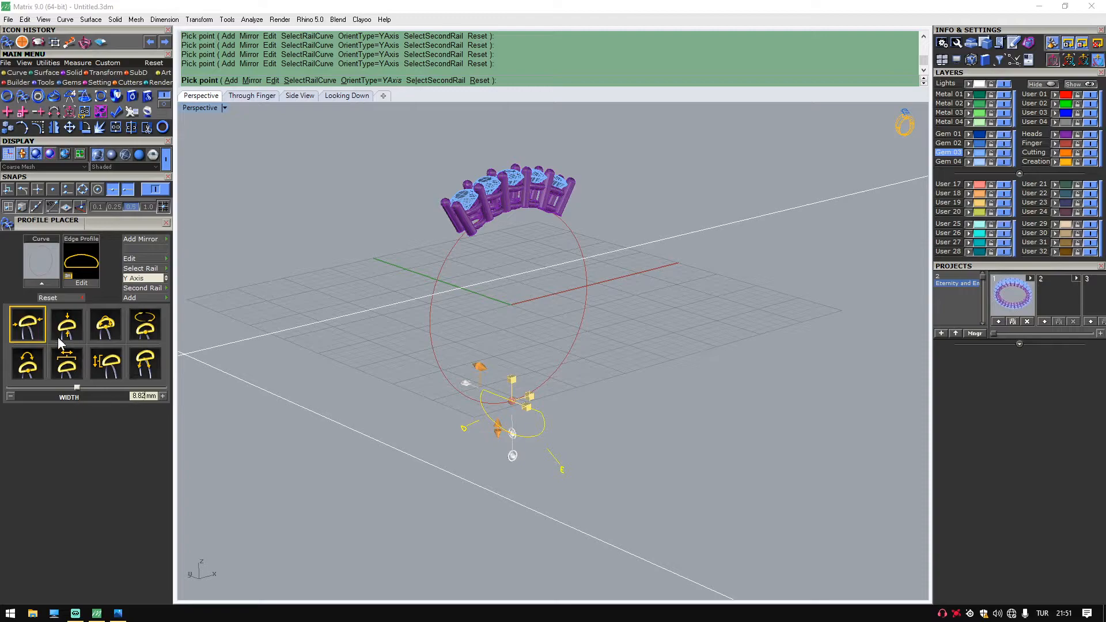
{"action": "double_click", "coordinate": [138, 395]}
{"action": "type", "text": "2.5"}
{"action": "key", "text": "Return"}
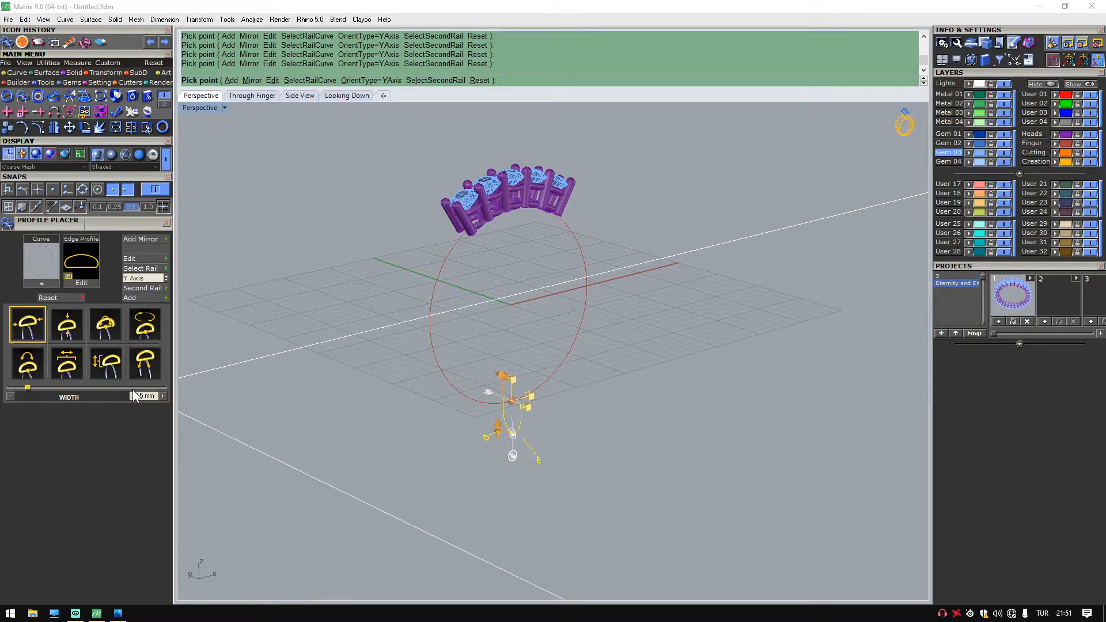
{"action": "left_click", "coordinate": [65, 323]}
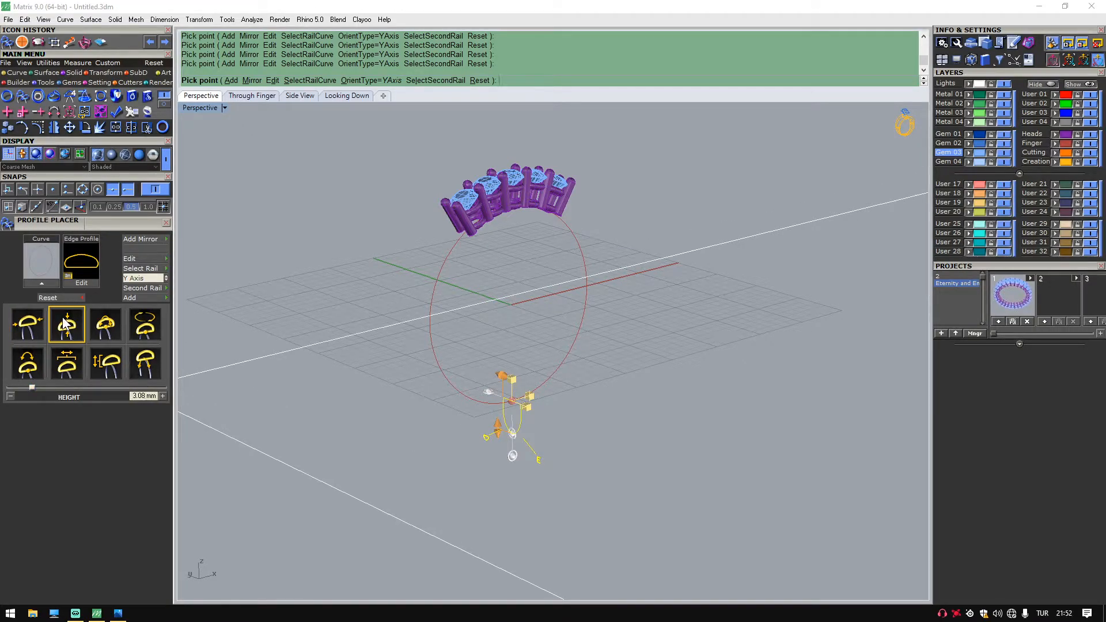
{"action": "key", "text": "BackSpace"}
{"action": "key", "text": "BackSpace"}
{"action": "key", "text": "BackSpace"}
{"action": "type", "text": "1.5"}
{"action": "key", "text": "Return"}
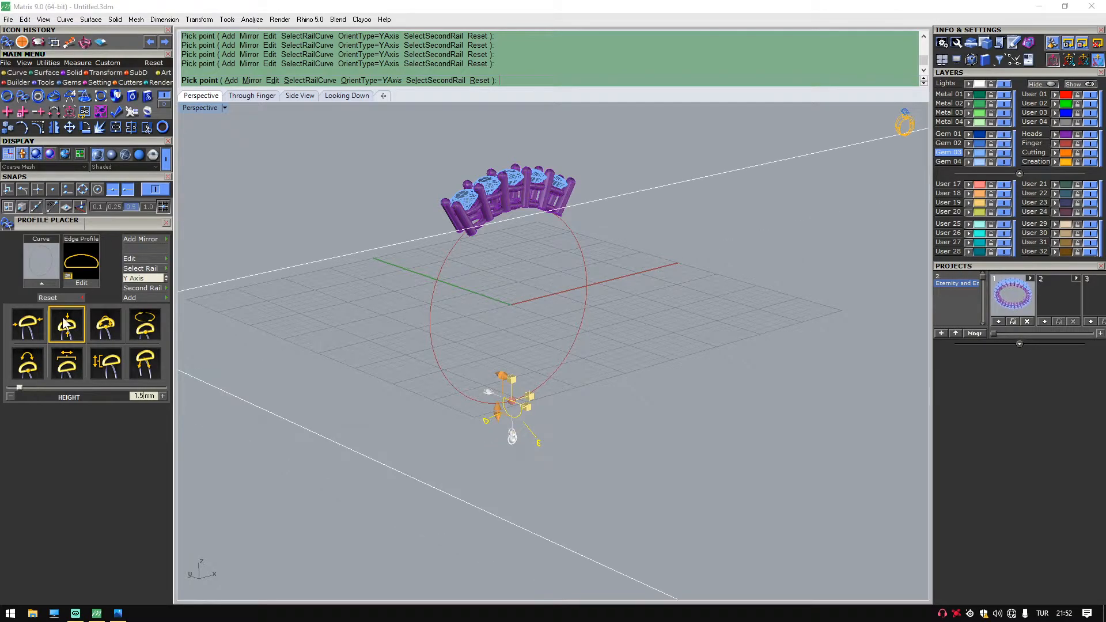
Check the profile in the side view and finish placing it at the base of the finger rail.
{"action": "left_click", "coordinate": [306, 95]}
{"action": "scroll", "coordinate": [553, 490], "scroll_direction": "up", "scroll_amount": 5}
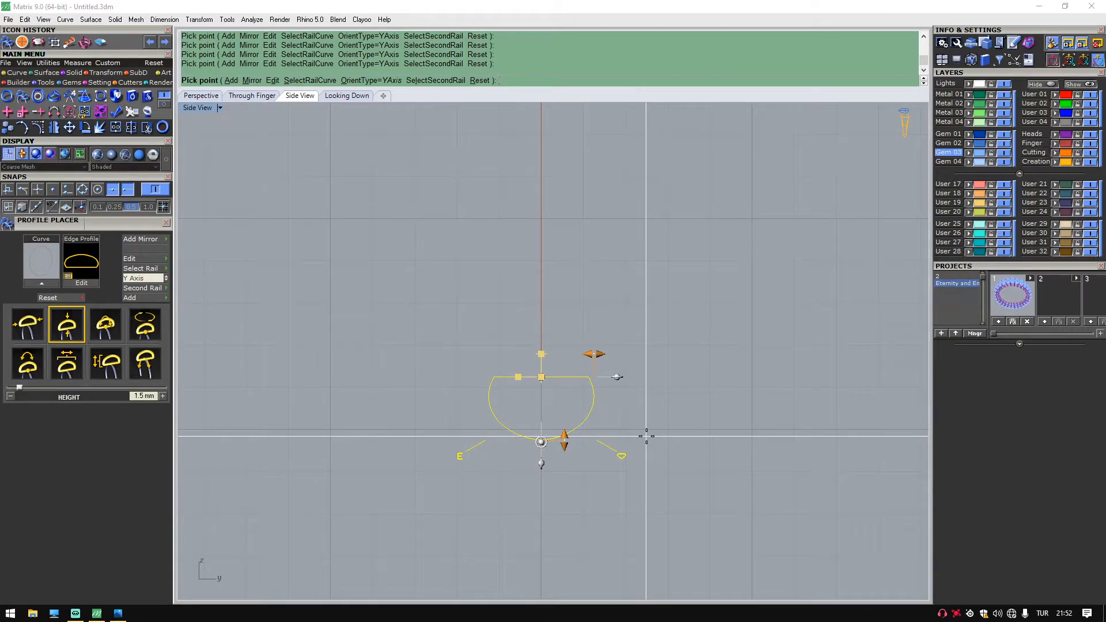
{"action": "left_click", "coordinate": [33, 334]}
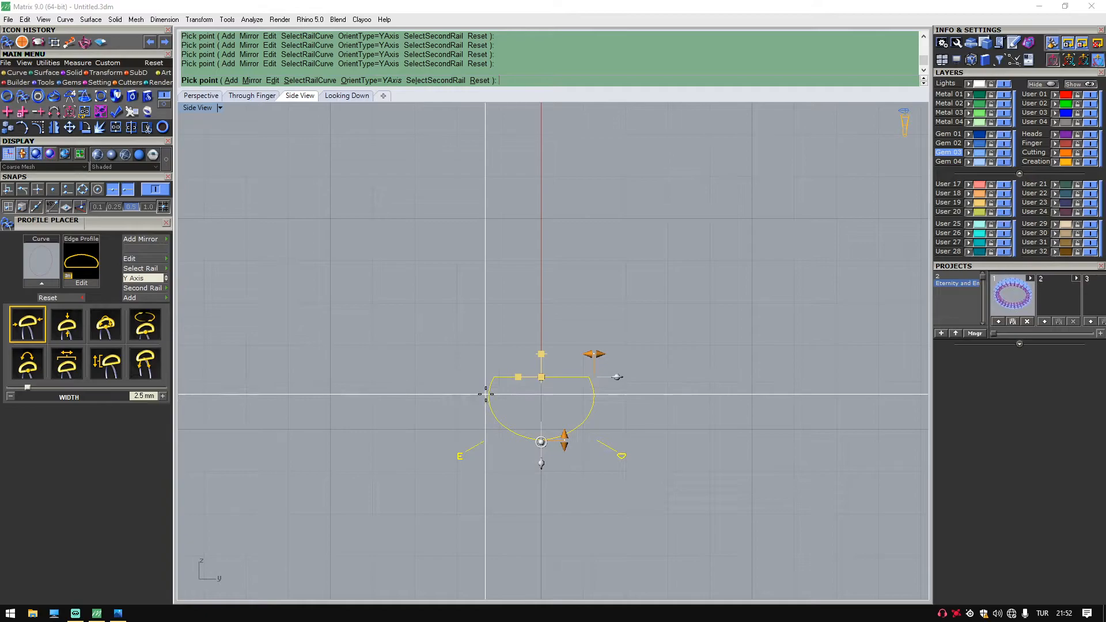
{"action": "right_click", "coordinate": [435, 316]}
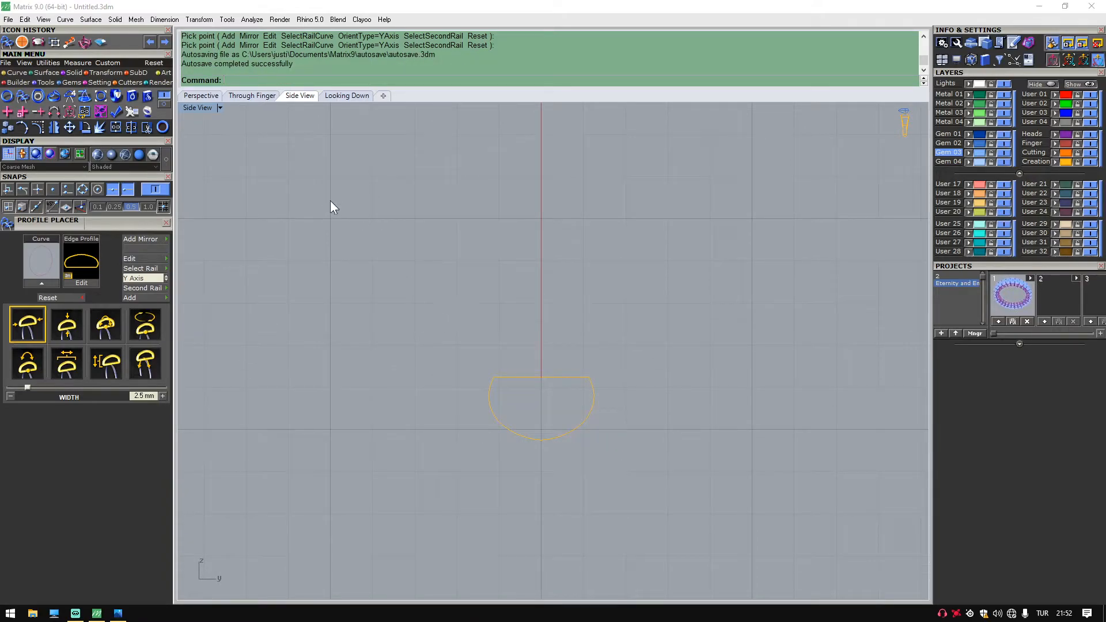
Measure the profile's width with an aligned dimension below it, and delete the dimension.
{"action": "left_click", "coordinate": [164, 19]}
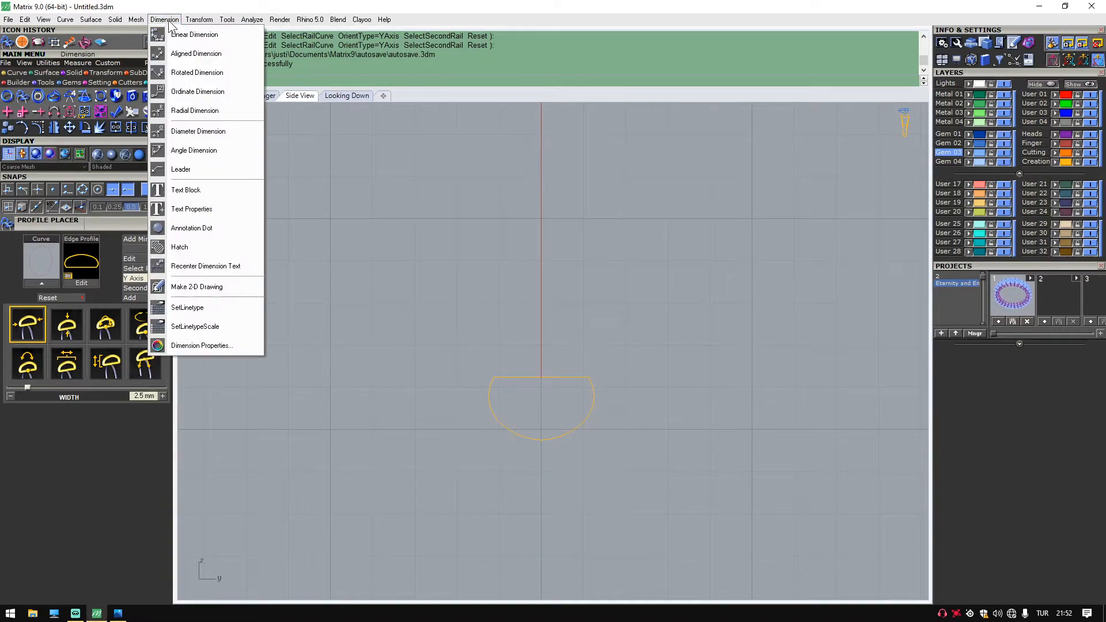
{"action": "left_click", "coordinate": [190, 52]}
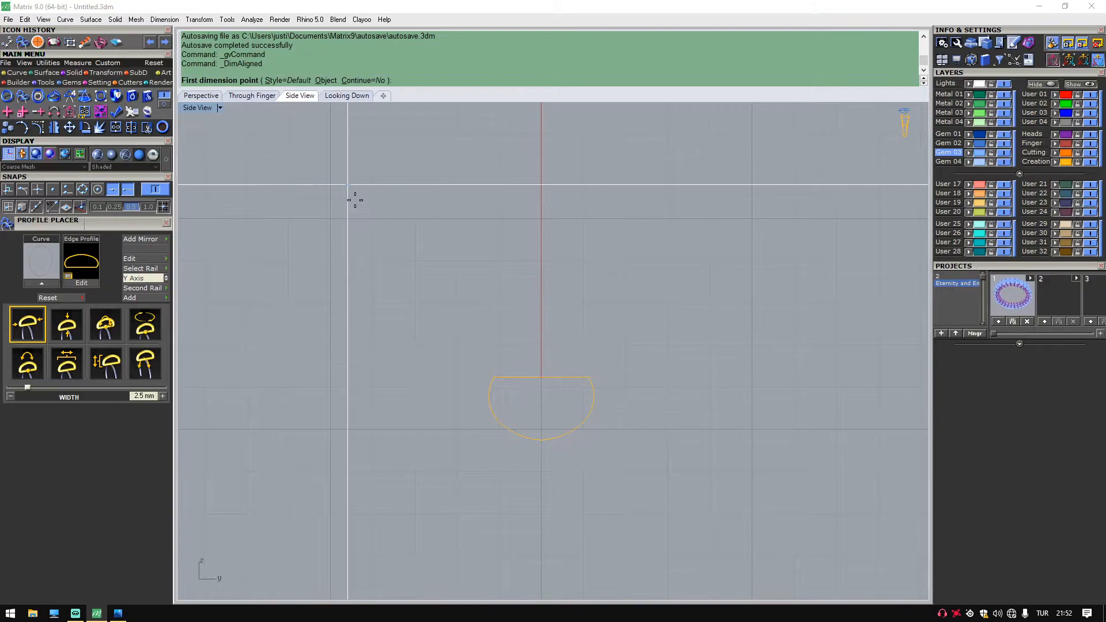
{"action": "left_click", "coordinate": [489, 399]}
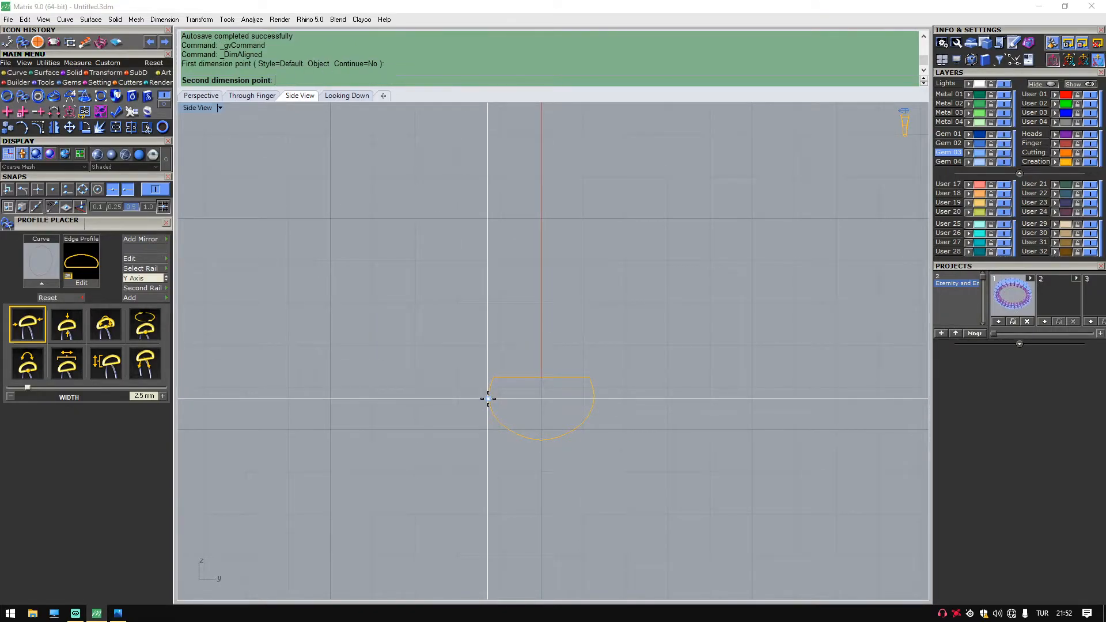
{"action": "left_click", "coordinate": [593, 399]}
{"action": "left_click", "coordinate": [598, 506]}
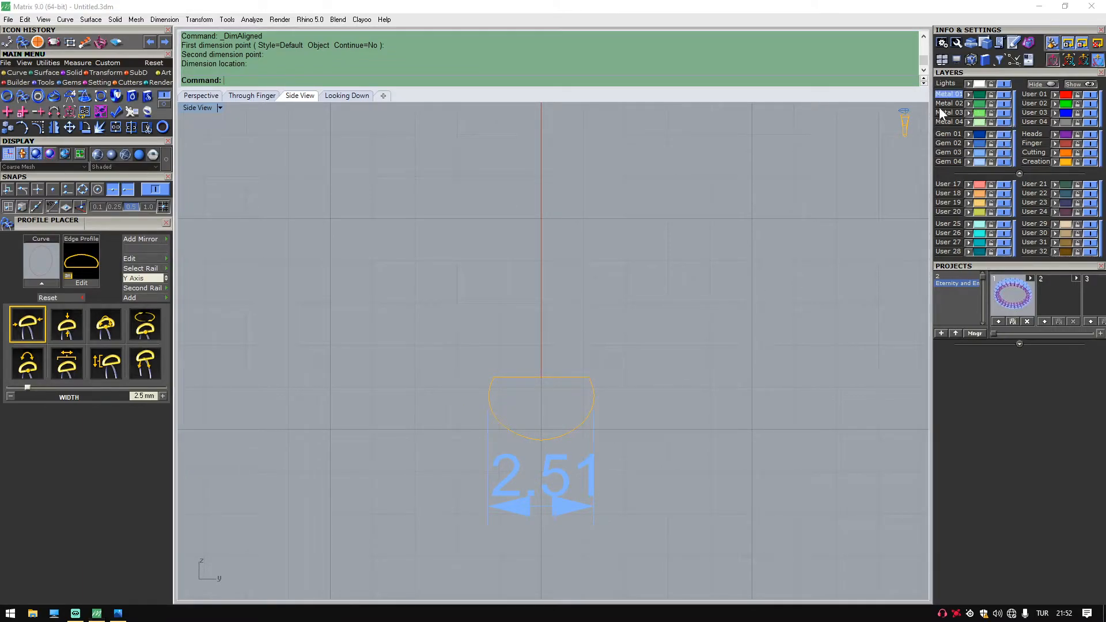
{"action": "left_click", "coordinate": [588, 467]}
{"action": "key", "text": "Delete"}
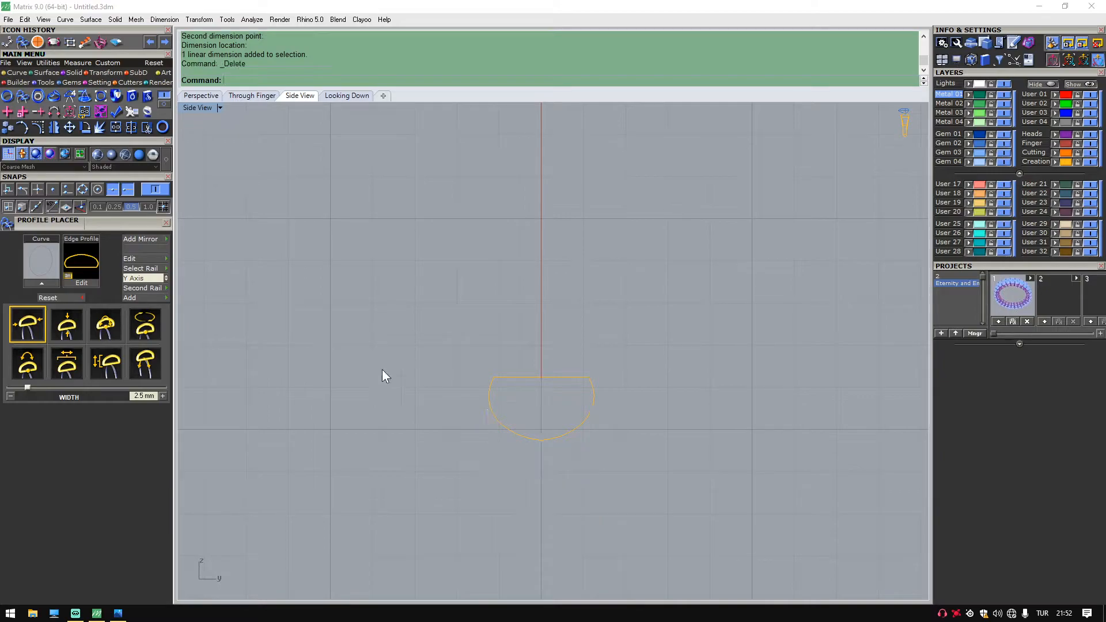
Start a second profile on the finger rail curve and position it at 25 % along the curve.
{"action": "left_click", "coordinate": [216, 98]}
{"action": "right_click_drag", "start_coordinate": [374, 271], "coordinate": [541, 419]}
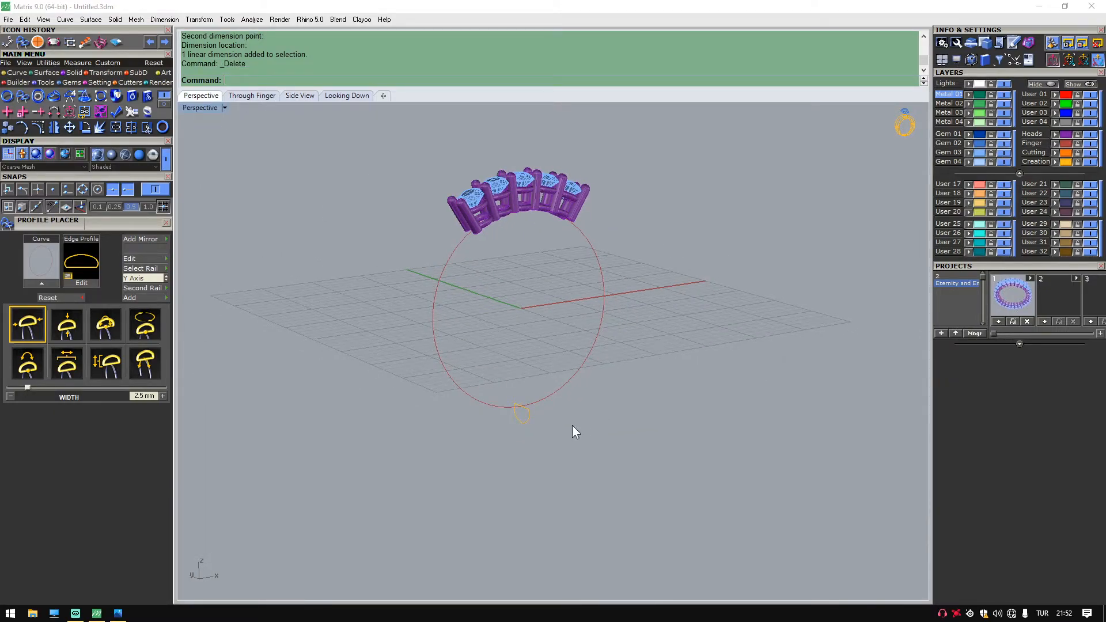
{"action": "left_click", "coordinate": [494, 407]}
{"action": "left_click", "coordinate": [40, 284]}
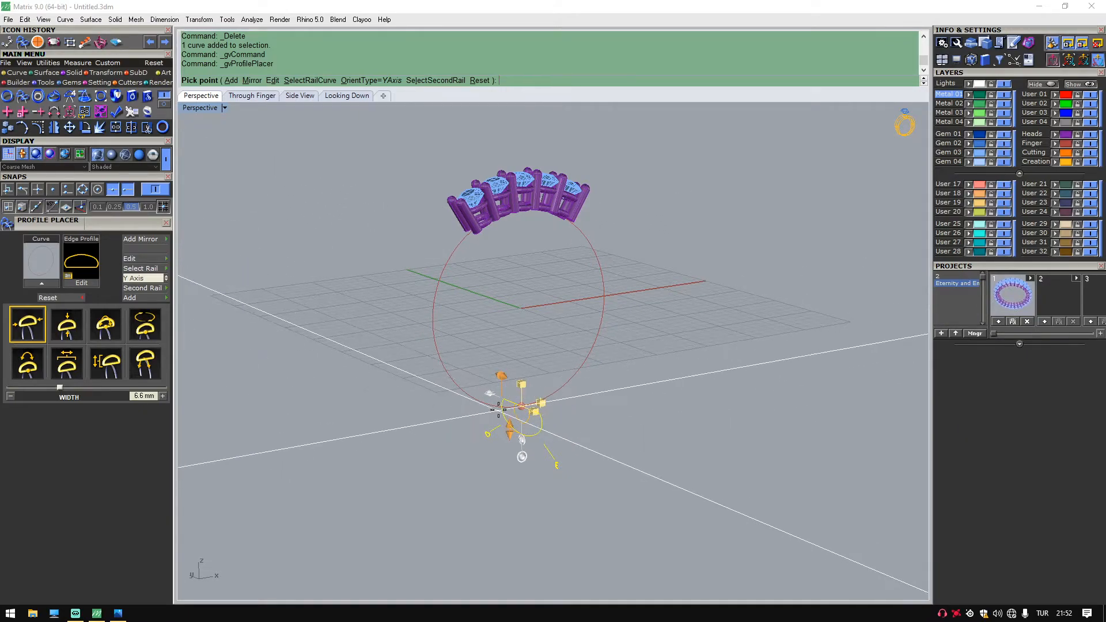
{"action": "left_click", "coordinate": [522, 407]}
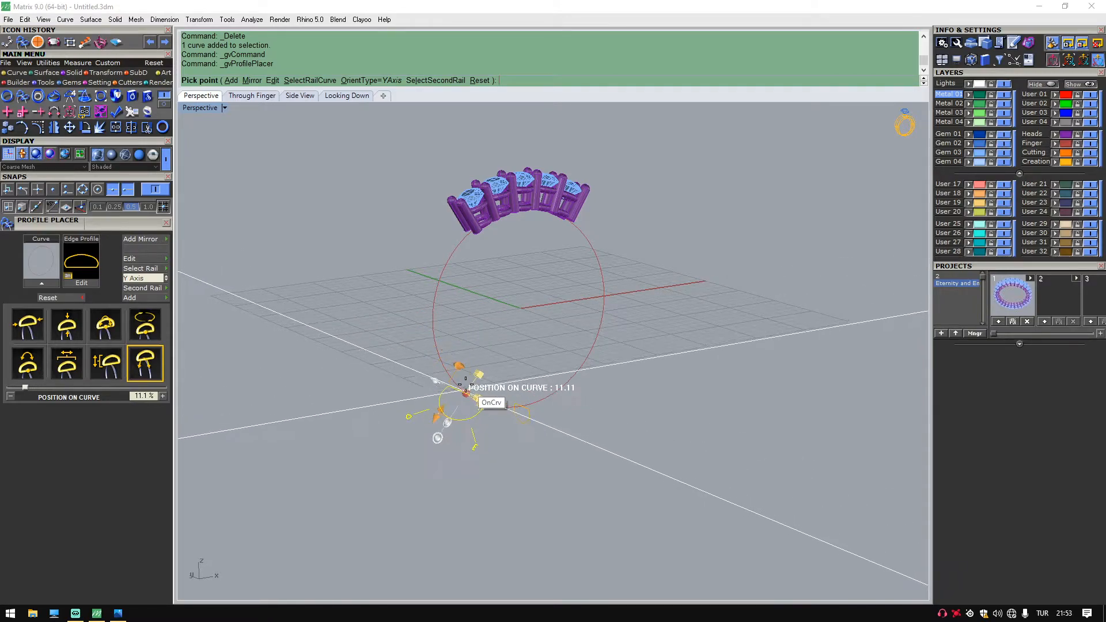
{"action": "left_click", "coordinate": [433, 320]}
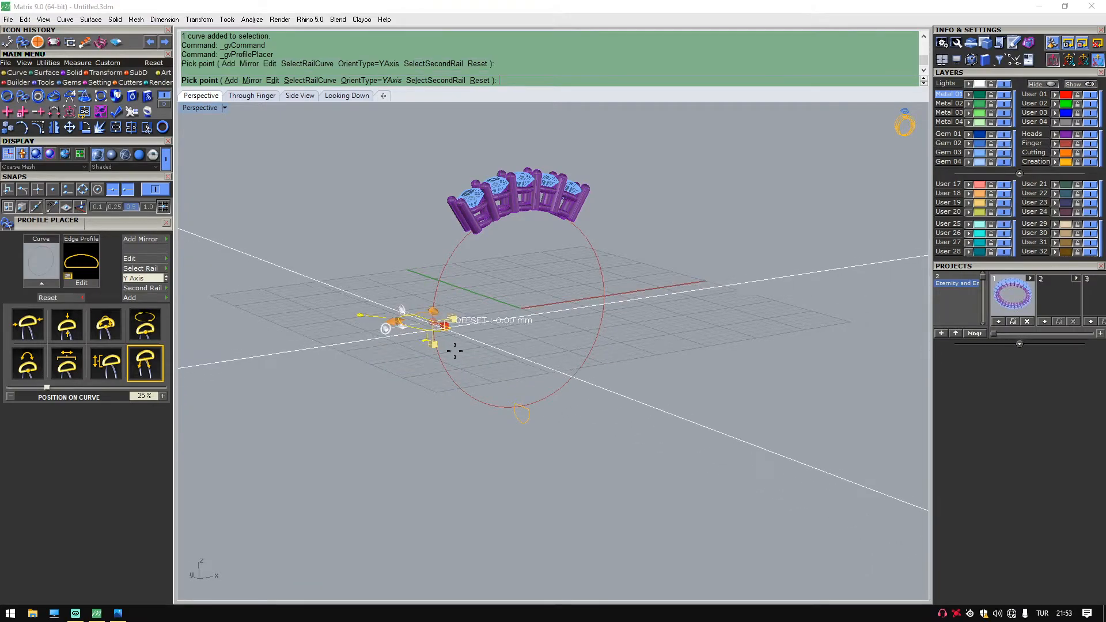
Set the second profile's width to 2.5 mm.
{"action": "right_click_drag", "start_coordinate": [562, 361], "coordinate": [568, 391]}
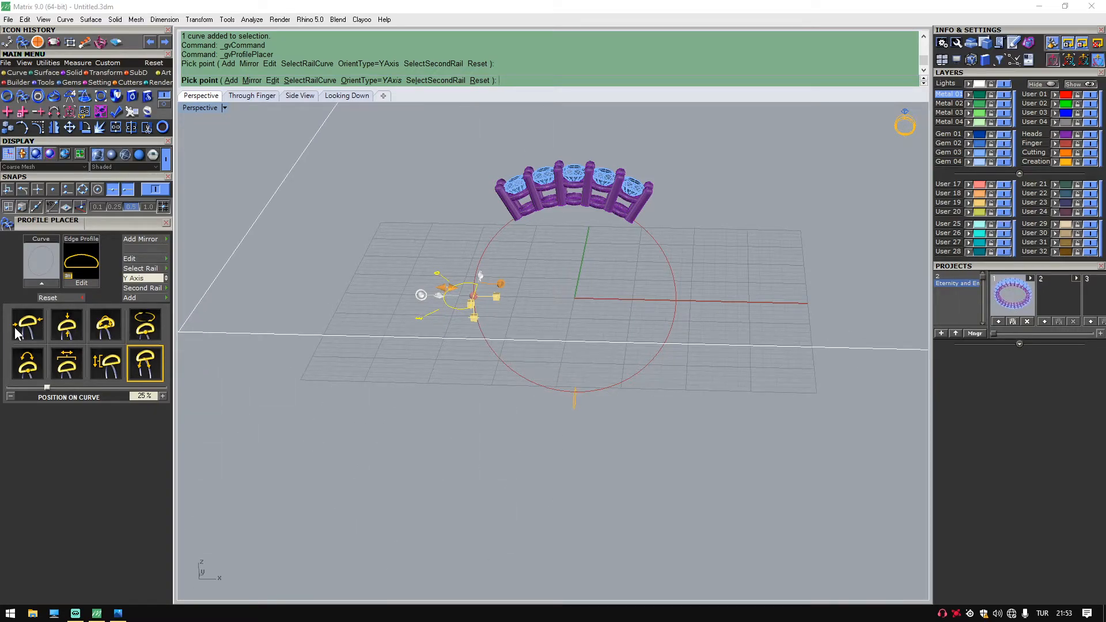
{"action": "left_click", "coordinate": [33, 332]}
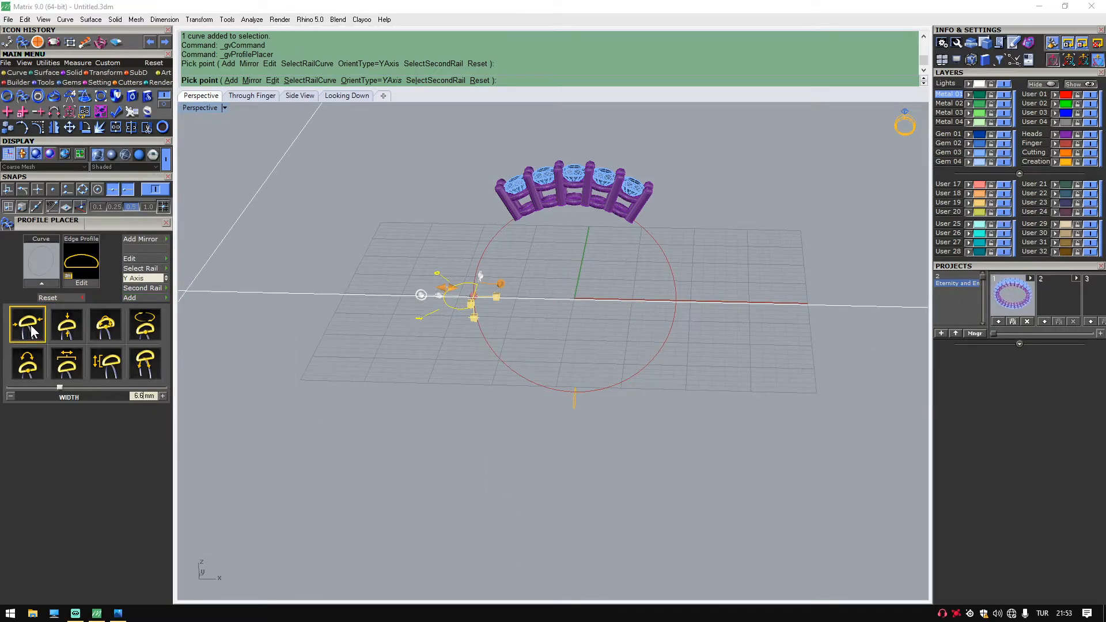
{"action": "key", "text": "BackSpace"}
{"action": "key", "text": "BackSpace"}
{"action": "key", "text": "BackSpace"}
{"action": "type", "text": "2.5"}
{"action": "key", "text": "Return"}
Set the second profile's height to 1.5 mm.
{"action": "right_click_drag", "start_coordinate": [558, 377], "coordinate": [538, 398]}
{"action": "left_click", "coordinate": [65, 326]}
{"action": "key", "text": "BackSpace"}
{"action": "key", "text": "BackSpace"}
{"action": "key", "text": "BackSpace"}
{"action": "type", "text": "1.5"}
{"action": "key", "text": "Return"}
{"action": "right_click_drag", "start_coordinate": [445, 287], "coordinate": [523, 293]}
{"action": "scroll", "coordinate": [522, 293], "scroll_direction": "up", "scroll_amount": 3}
Reduce the second profile's width to 2.2 mm and check its height setting.
{"action": "left_click", "coordinate": [22, 325]}
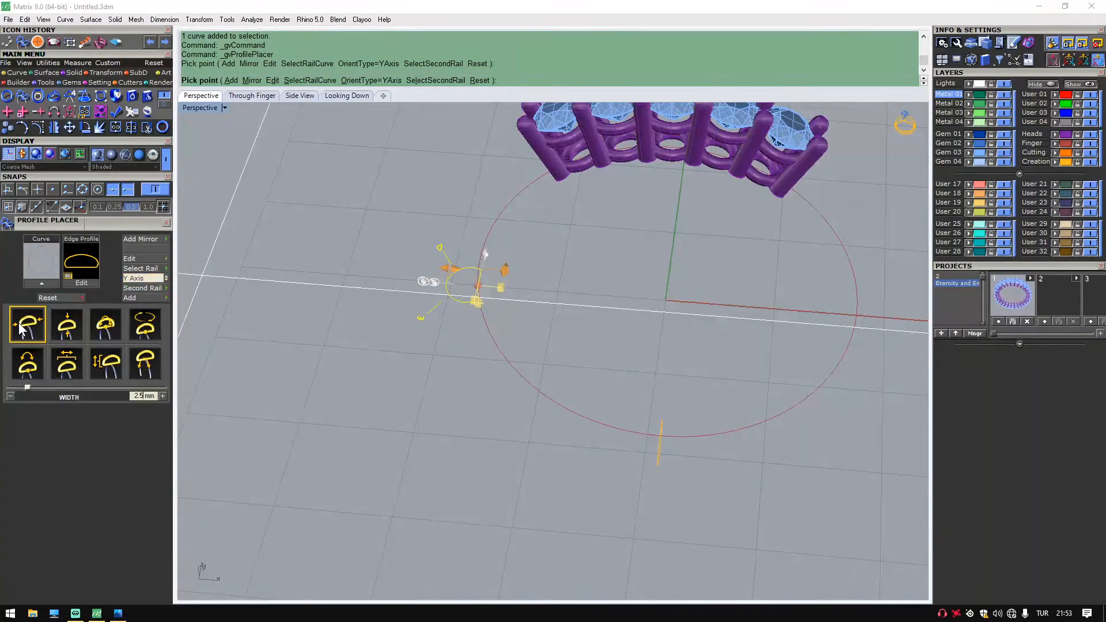
{"action": "key", "text": "BackSpace"}
{"action": "key", "text": "BackSpace"}
{"action": "key", "text": "BackSpace"}
{"action": "type", "text": "2.2"}
{"action": "key", "text": "Return"}
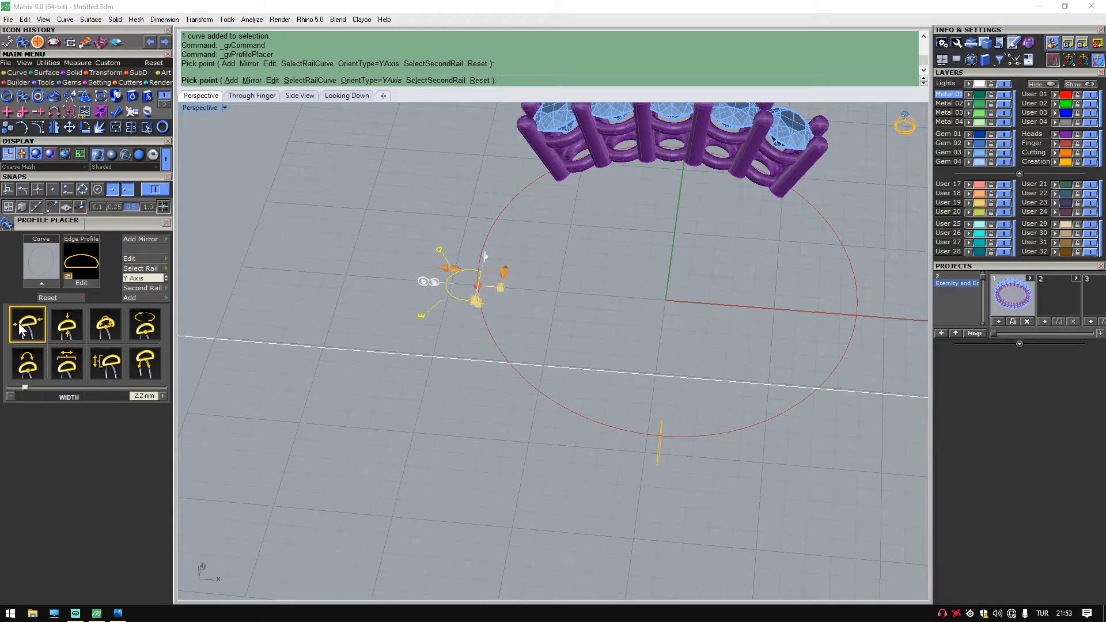
{"action": "left_click", "coordinate": [66, 335]}
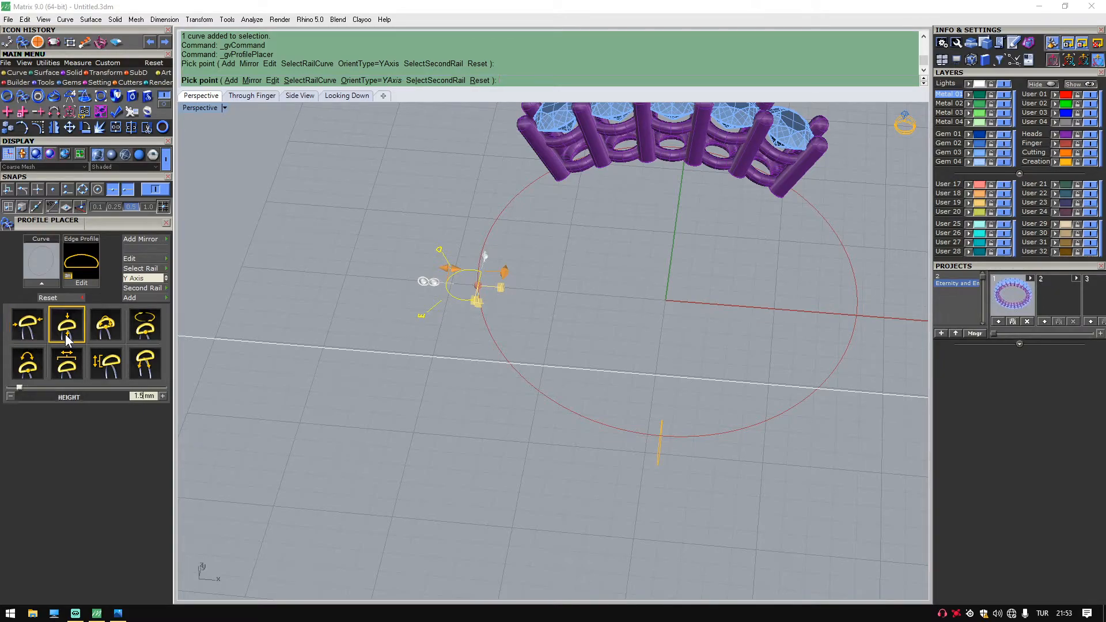
{"action": "scroll", "coordinate": [288, 409], "scroll_direction": "down", "scroll_amount": 2}
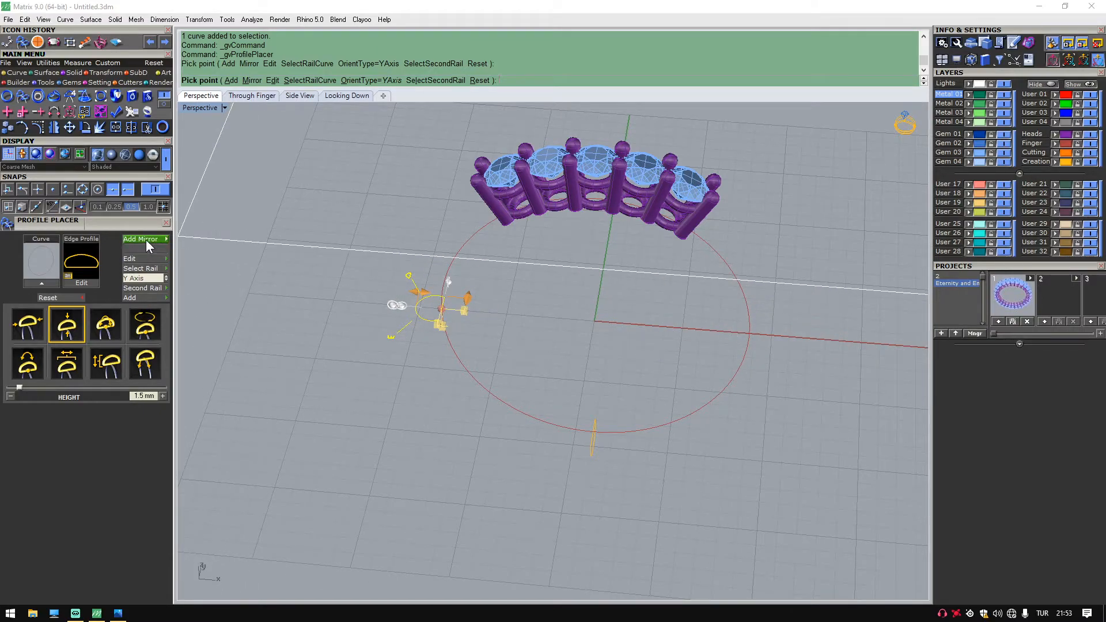
Mirror the second profile to the opposite side of the finger rail and add a third profile.
{"action": "left_click", "coordinate": [146, 240]}
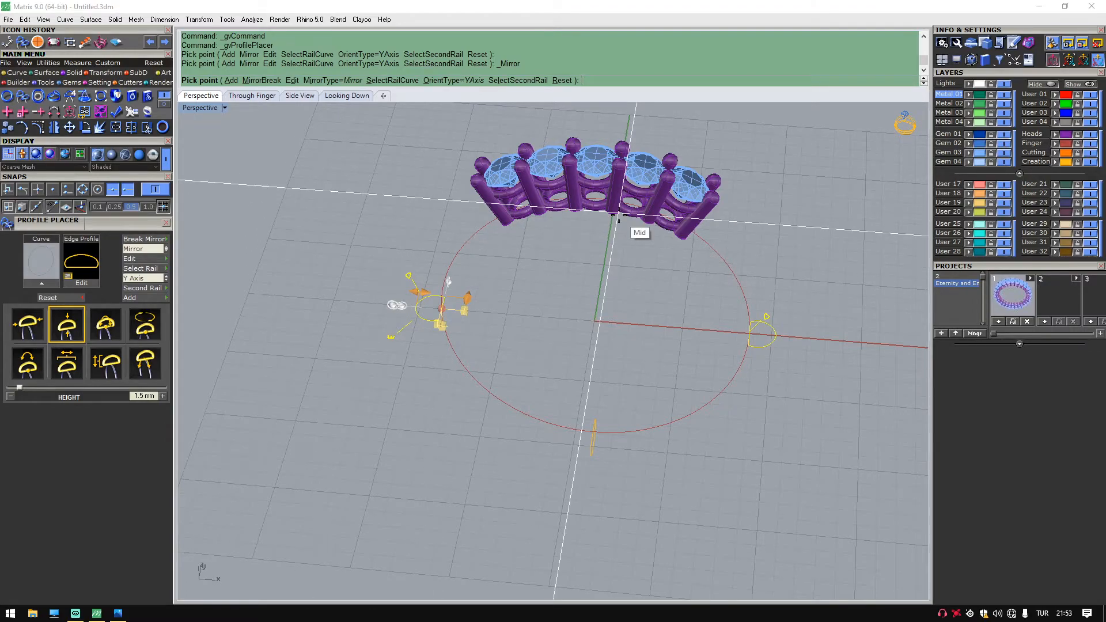
{"action": "right_click_drag", "start_coordinate": [746, 288], "coordinate": [743, 305]}
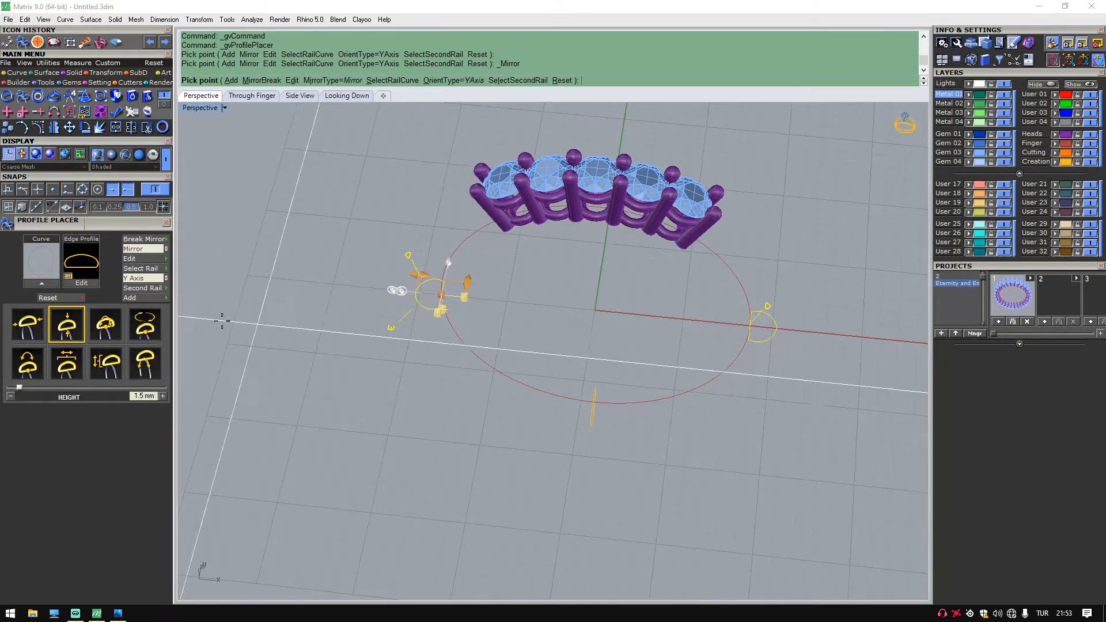
{"action": "left_click", "coordinate": [147, 297]}
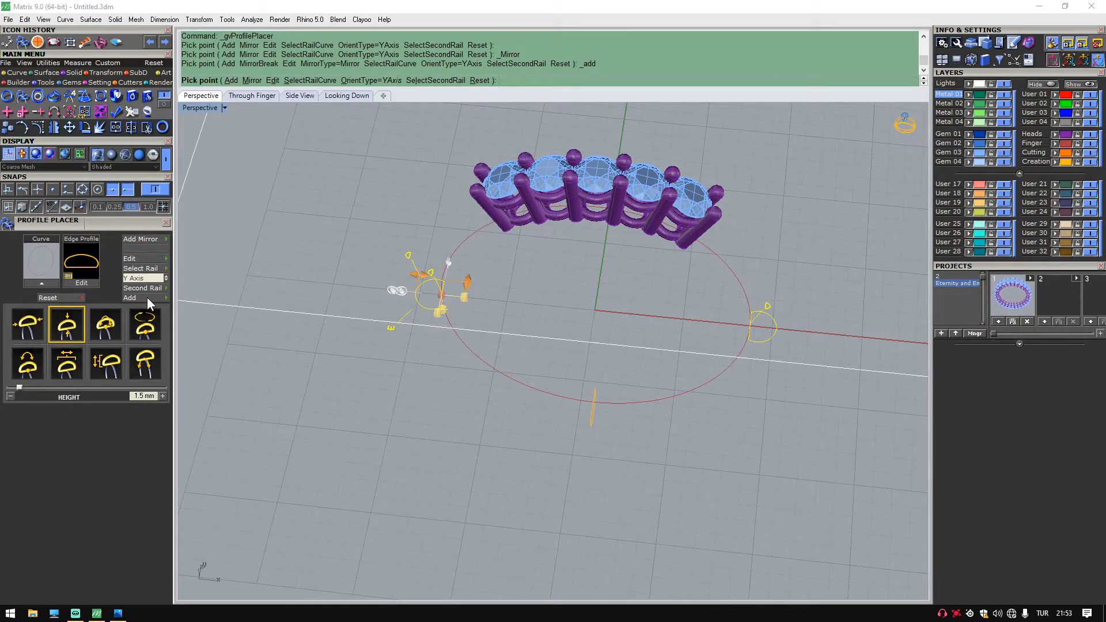
Position the third profile at 41.4 % along the finger rail, beneath the outermost gem head.
{"action": "right_click_drag", "start_coordinate": [506, 239], "coordinate": [502, 254]}
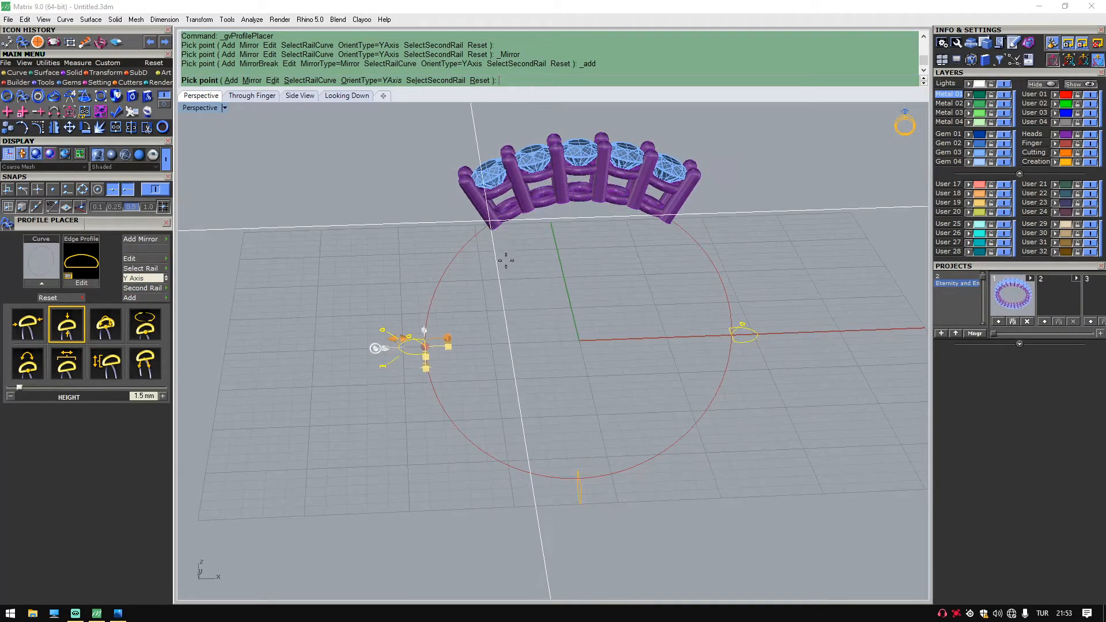
{"action": "scroll", "coordinate": [449, 305], "scroll_direction": "up", "scroll_amount": 6}
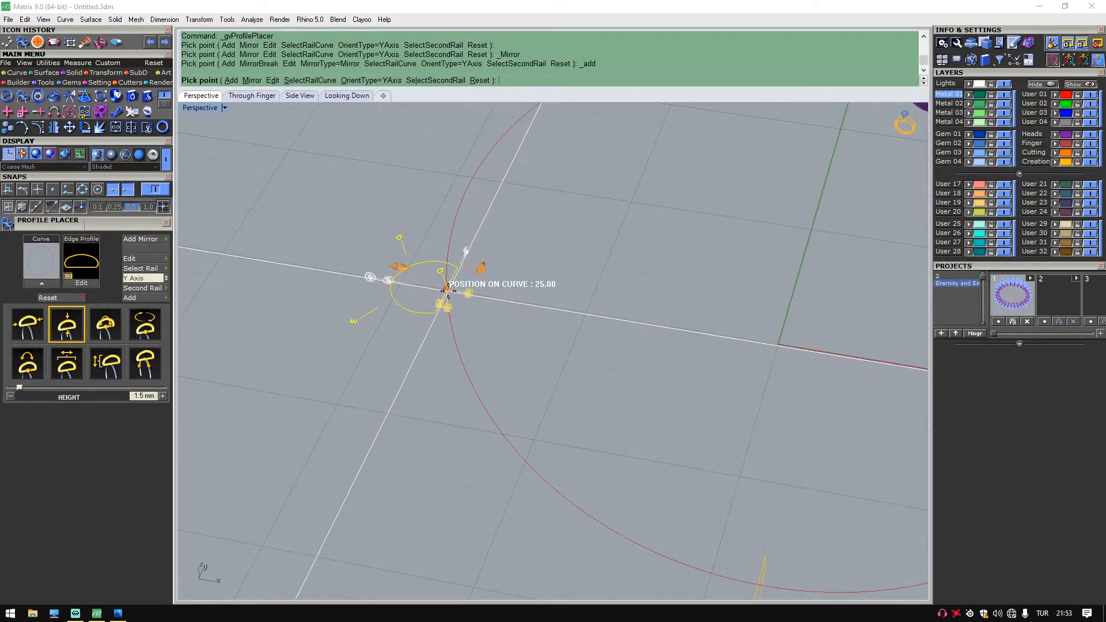
{"action": "left_click_drag", "start_coordinate": [448, 290], "coordinate": [504, 180]}
{"action": "scroll", "coordinate": [538, 197], "scroll_direction": "down", "scroll_amount": 8}
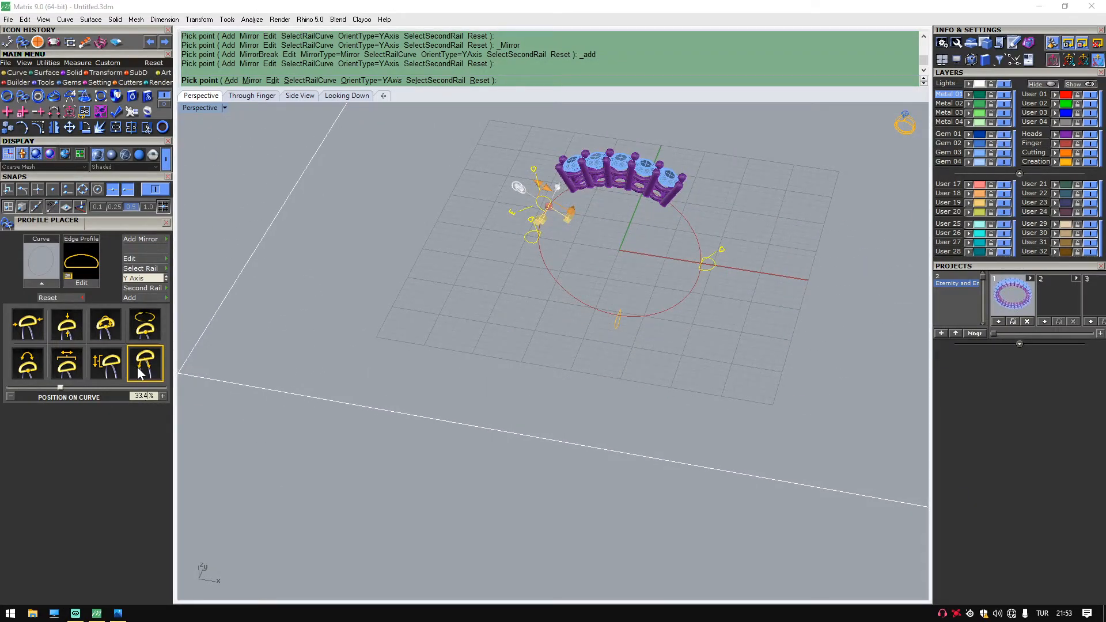
{"action": "left_click_drag", "start_coordinate": [64, 386], "coordinate": [74, 365]}
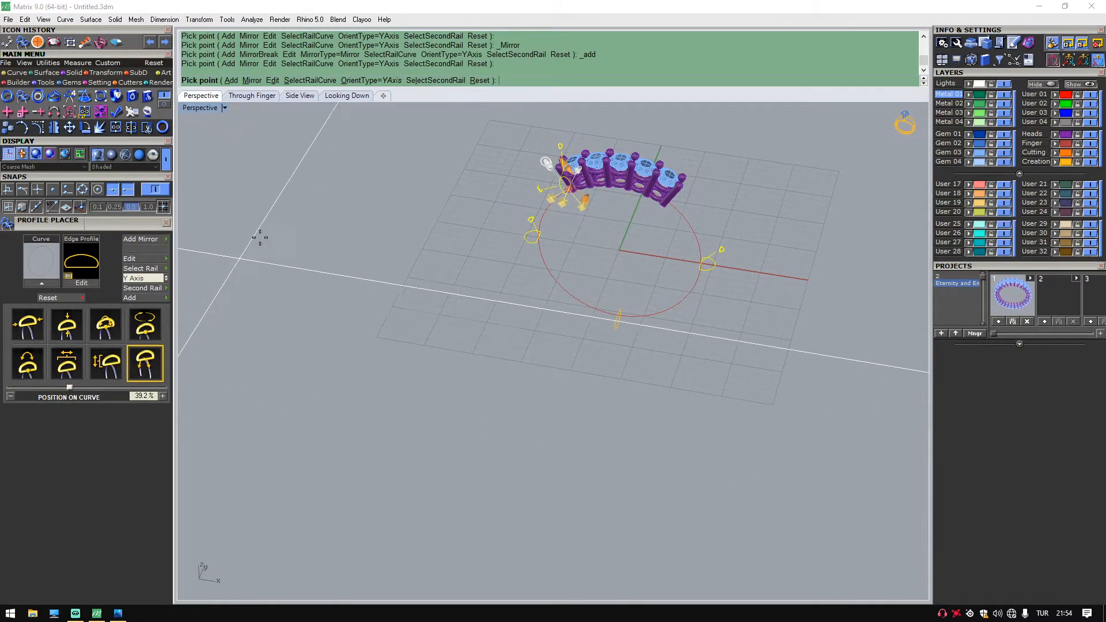
{"action": "left_click", "coordinate": [249, 97]}
{"action": "scroll", "coordinate": [479, 279], "scroll_direction": "up", "scroll_amount": 6}
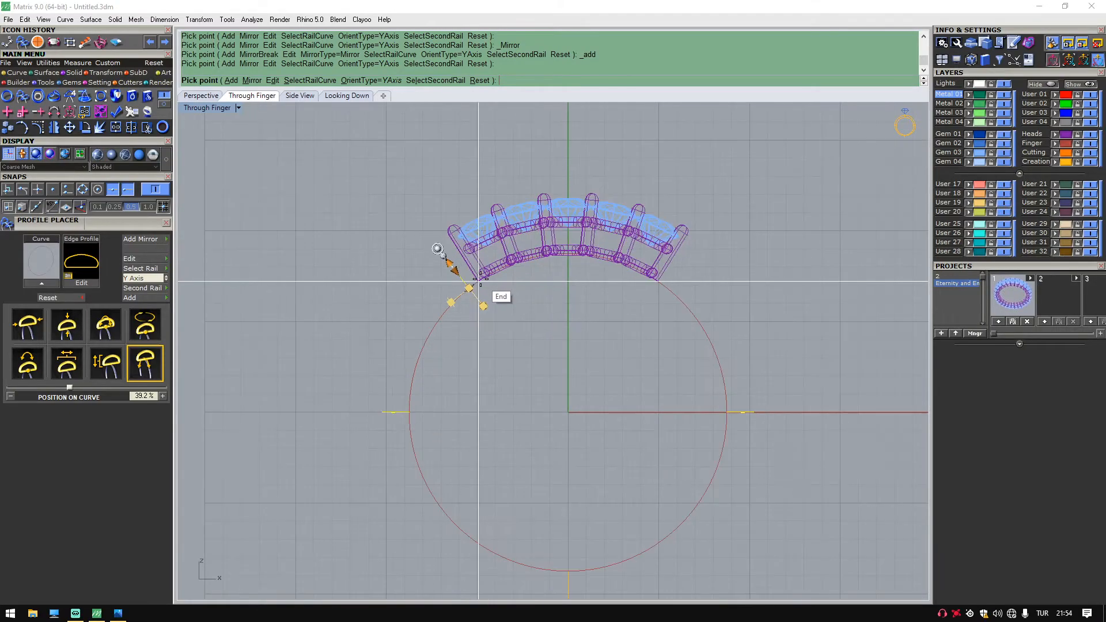
{"action": "left_click_drag", "start_coordinate": [67, 387], "coordinate": [73, 387]}
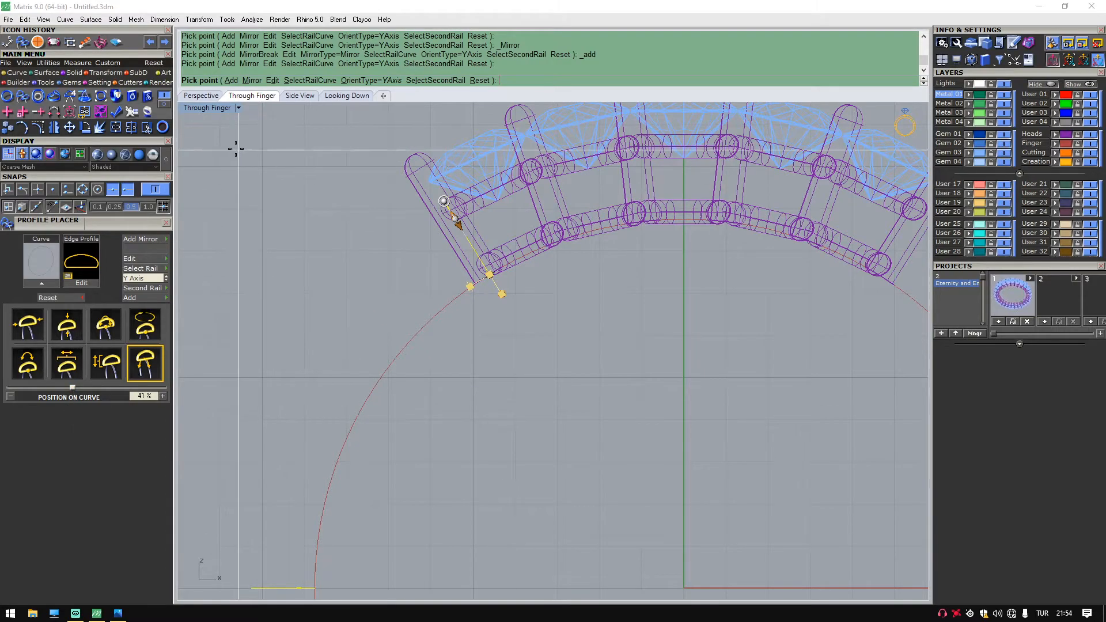
{"action": "scroll", "coordinate": [409, 232], "scroll_direction": "up", "scroll_amount": 5}
{"action": "left_click", "coordinate": [163, 396]}
{"action": "left_click_drag", "start_coordinate": [74, 385], "coordinate": [73, 385]}
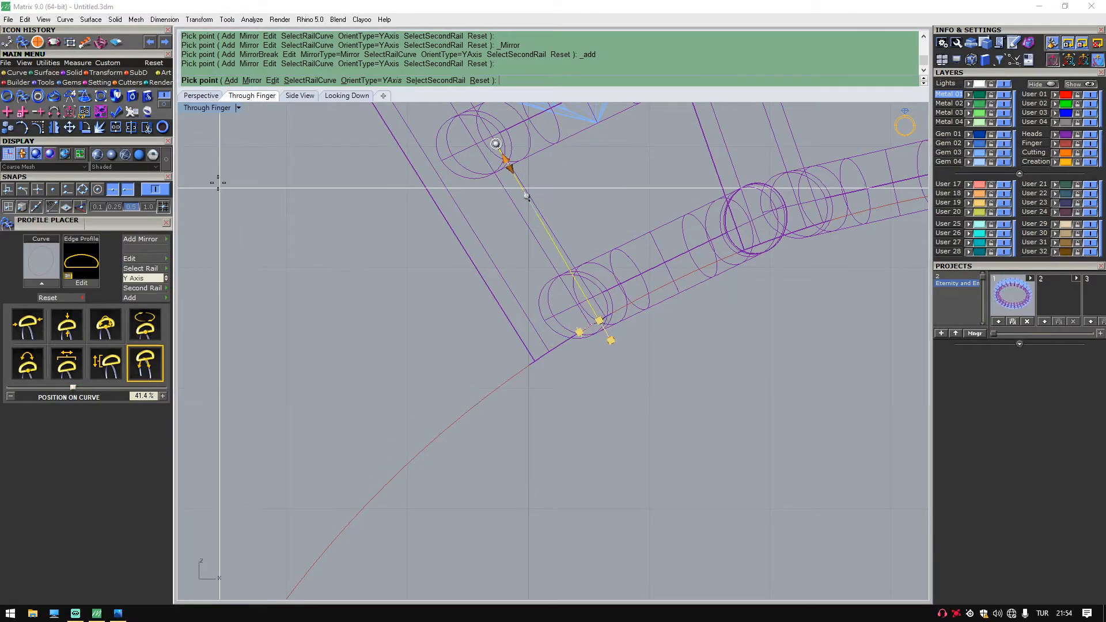
Resize the third profile to about 1.71 mm wide and 1.86 mm high to fit the gem head, and mirror it across the rail.
{"action": "left_click", "coordinate": [203, 96]}
{"action": "right_click_drag", "start_coordinate": [284, 131], "coordinate": [760, 141]}
{"action": "scroll", "coordinate": [462, 212], "scroll_direction": "up", "scroll_amount": 4}
{"action": "scroll", "coordinate": [462, 219], "scroll_direction": "up", "scroll_amount": 6}
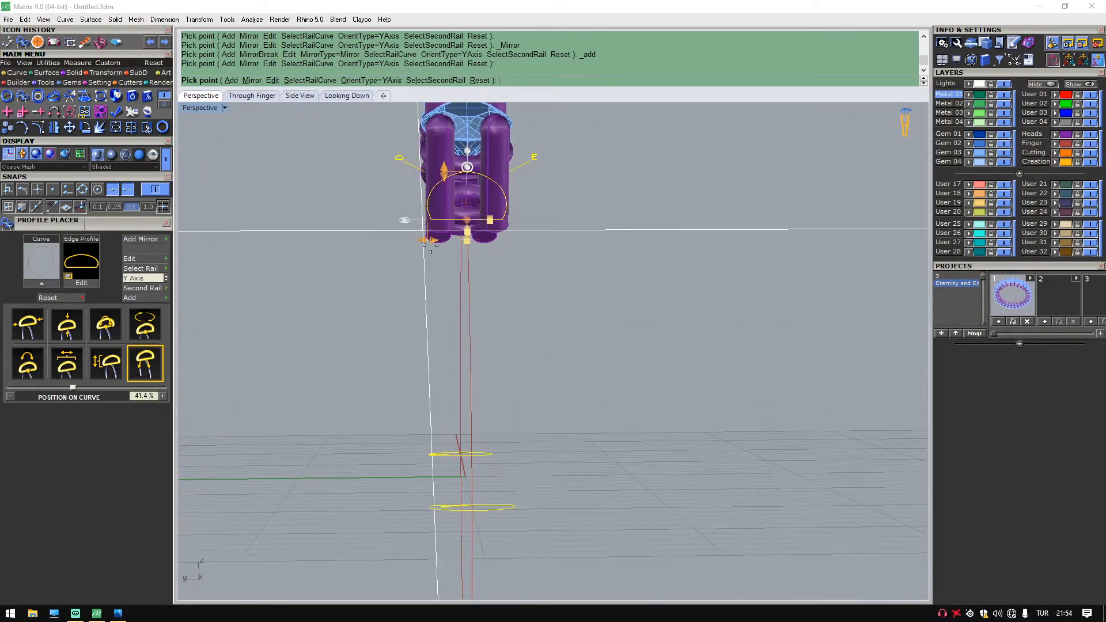
{"action": "left_click_drag", "start_coordinate": [426, 234], "coordinate": [453, 241]}
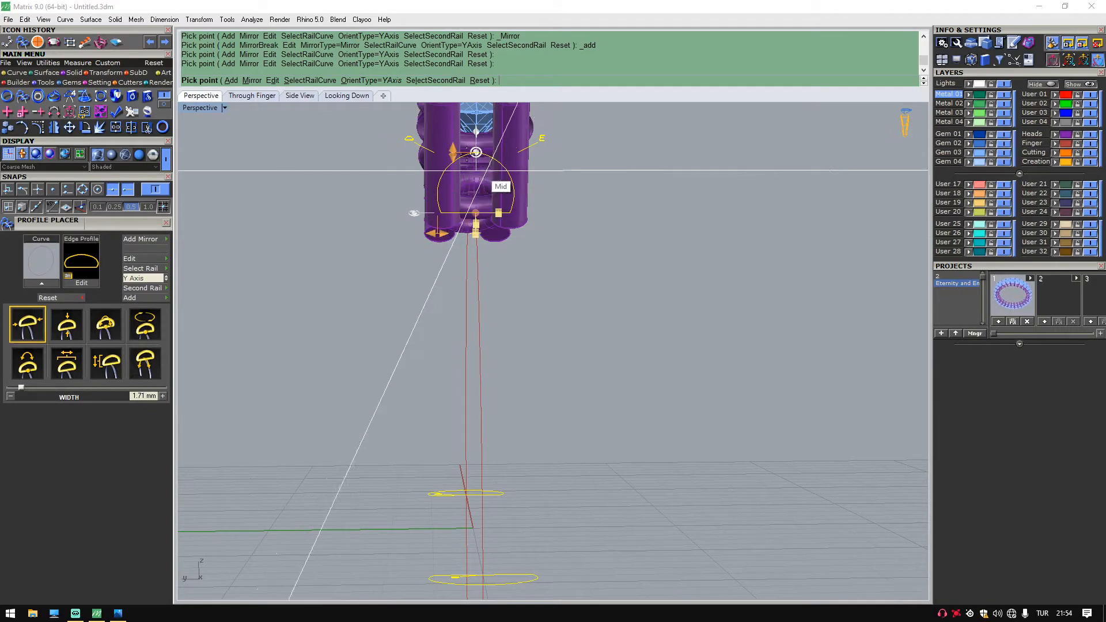
{"action": "left_click_drag", "start_coordinate": [453, 152], "coordinate": [454, 134]}
{"action": "scroll", "coordinate": [607, 187], "scroll_direction": "down", "scroll_amount": 5}
{"action": "right_click_drag", "start_coordinate": [612, 185], "coordinate": [546, 210]}
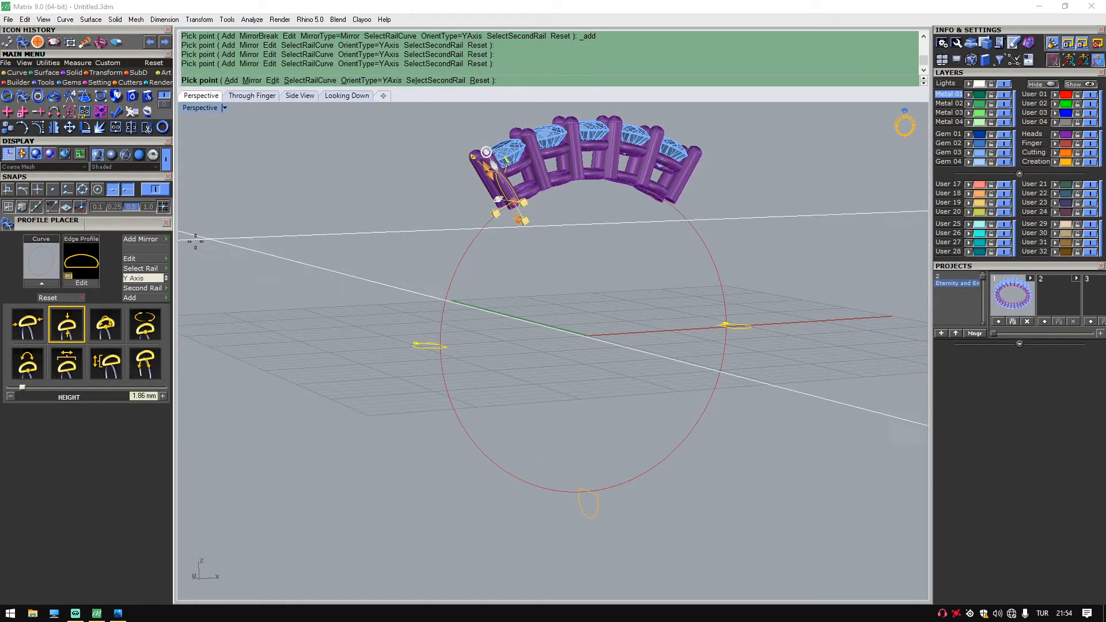
{"action": "left_click", "coordinate": [152, 239]}
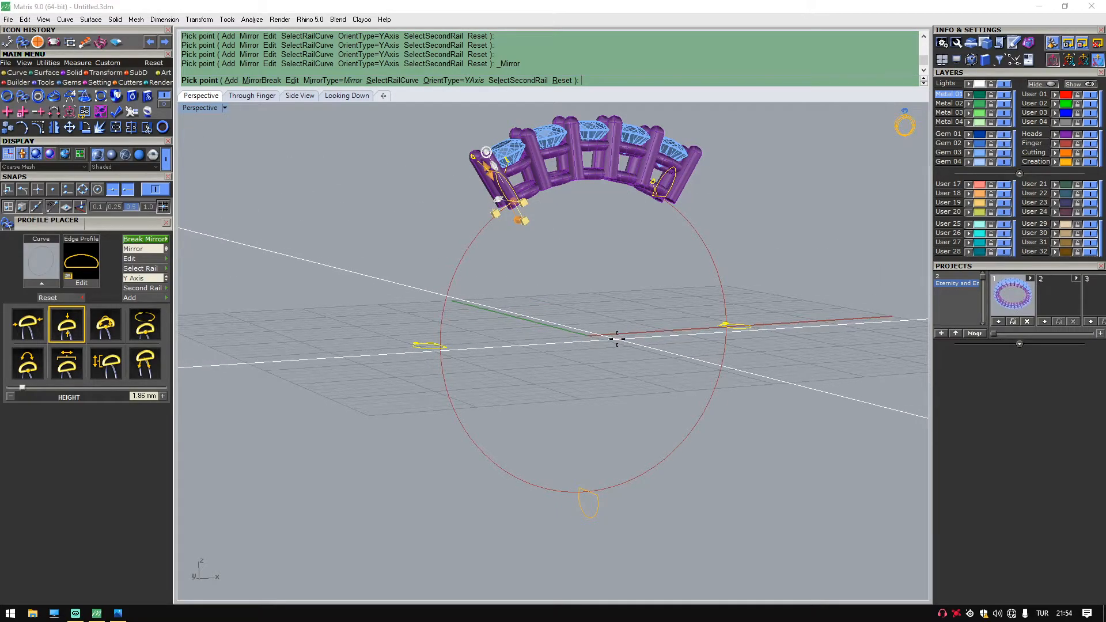
{"action": "right_click", "coordinate": [635, 326]}
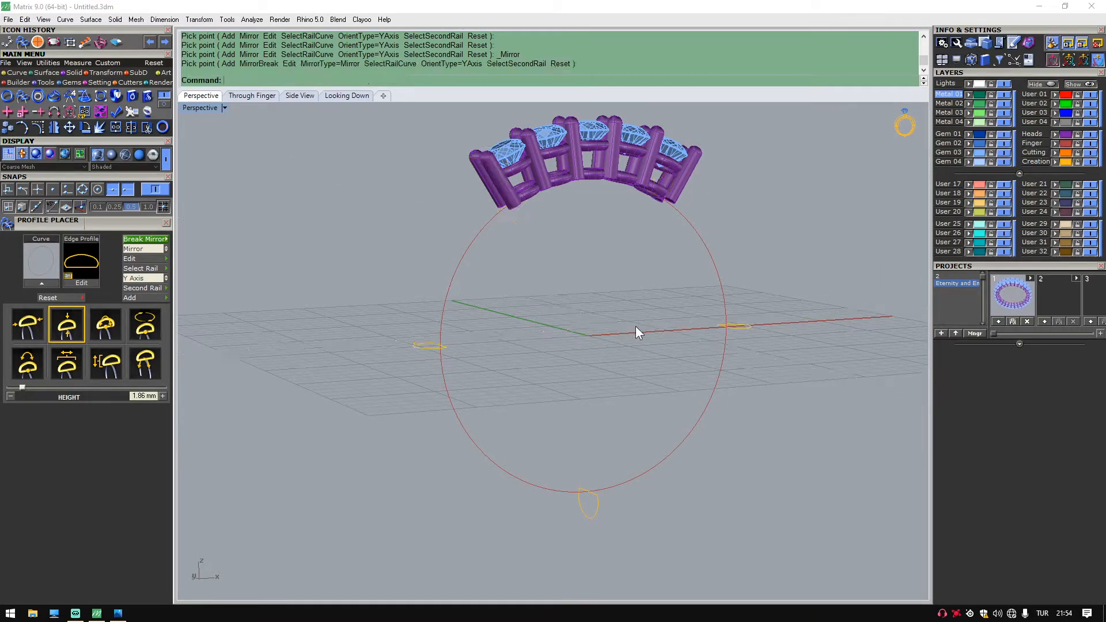
Hide the outermost gem and its head parts at both ends of the five-stone row.
{"action": "right_click_drag", "start_coordinate": [549, 268], "coordinate": [614, 321]}
{"action": "left_click", "coordinate": [477, 255]}
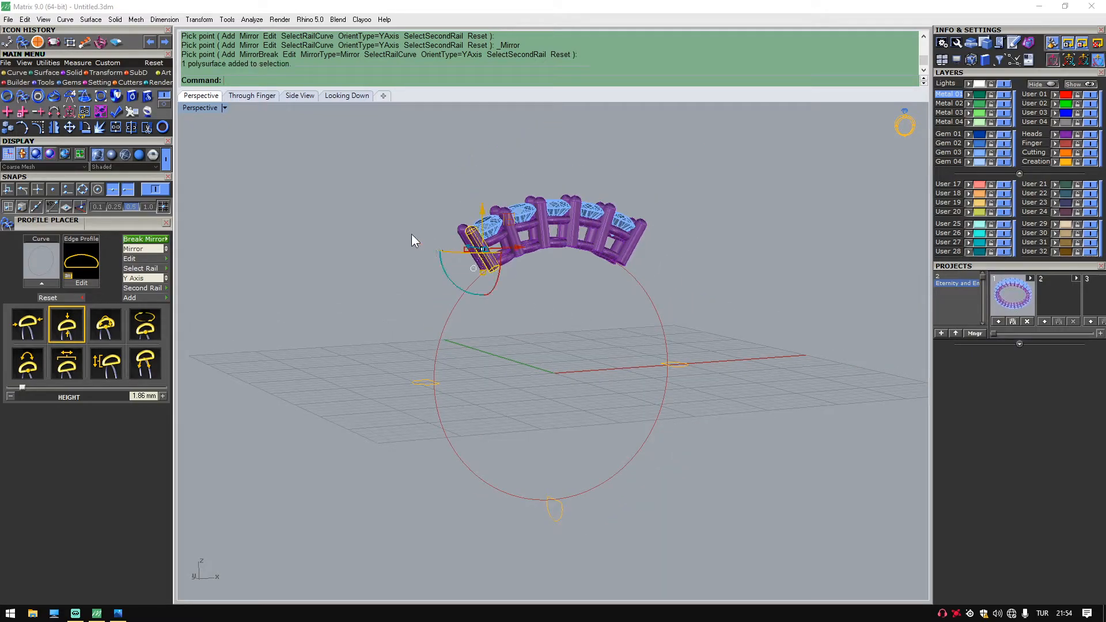
{"action": "left_click", "coordinate": [469, 232], "text": "shift"}
{"action": "left_click", "coordinate": [496, 224], "text": "shift"}
{"action": "left_click", "coordinate": [504, 242], "text": "shift"}
{"action": "left_click", "coordinate": [509, 252], "text": "shift"}
{"action": "left_click", "coordinate": [633, 254], "text": "shift"}
{"action": "left_click", "coordinate": [625, 254], "text": "shift"}
{"action": "left_click", "coordinate": [627, 239], "text": "shift"}
{"action": "left_click", "coordinate": [621, 233], "text": "shift"}
{"action": "left_click", "coordinate": [624, 221], "text": "shift"}
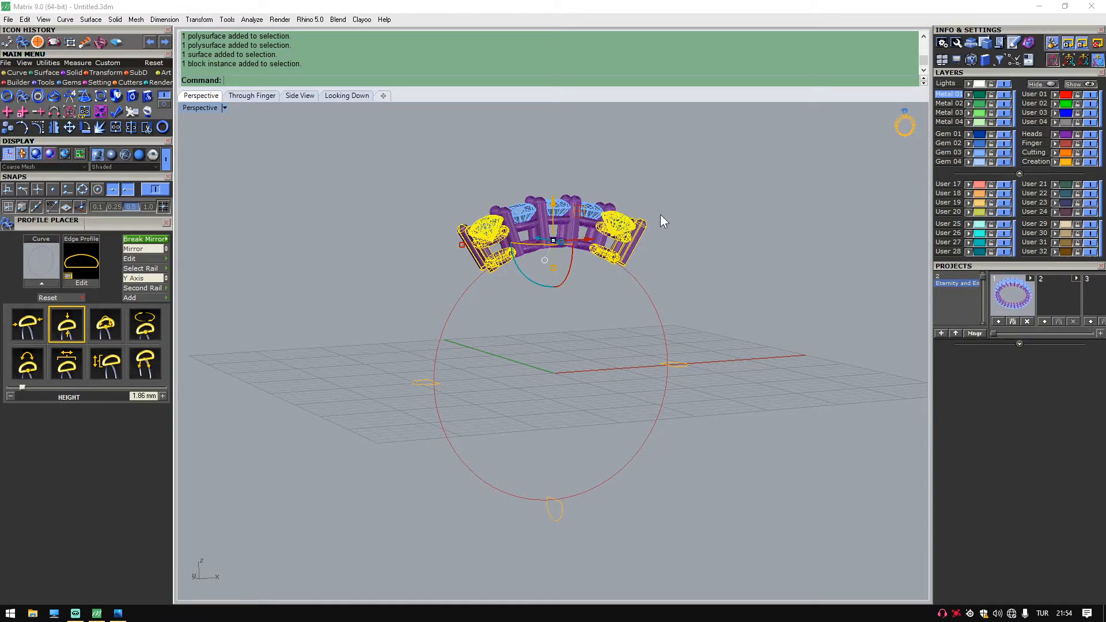
{"action": "left_click", "coordinate": [1045, 83]}
{"action": "right_click_drag", "start_coordinate": [810, 182], "coordinate": [703, 201]}
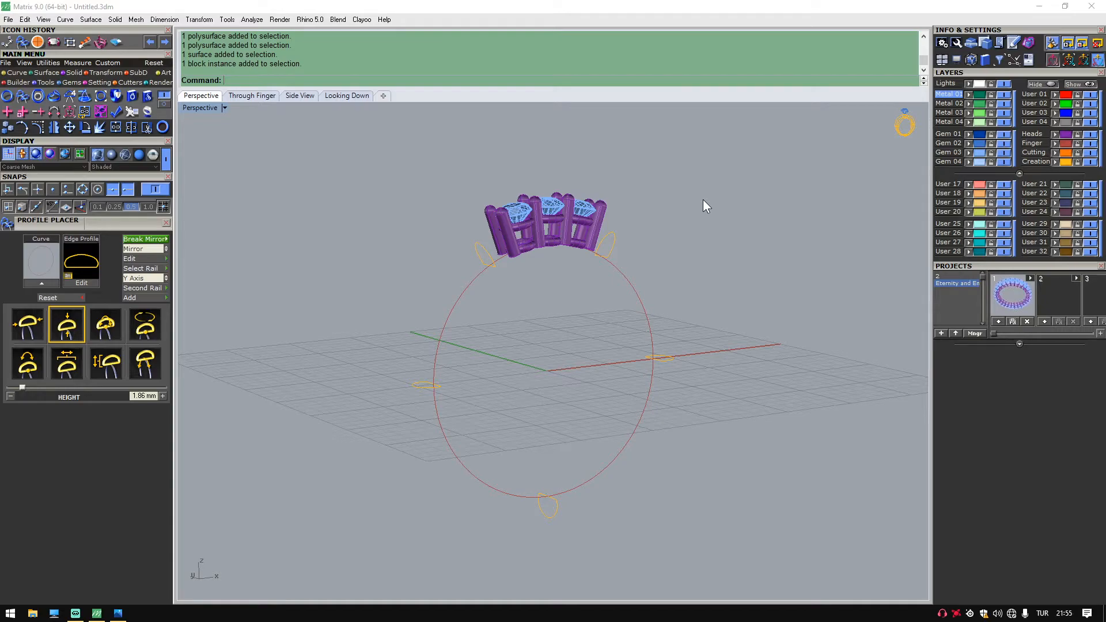
Start a one-rail sweep with the finger rail curve as rail and the five placed profiles as cross sections.
{"action": "left_click", "coordinate": [45, 72]}
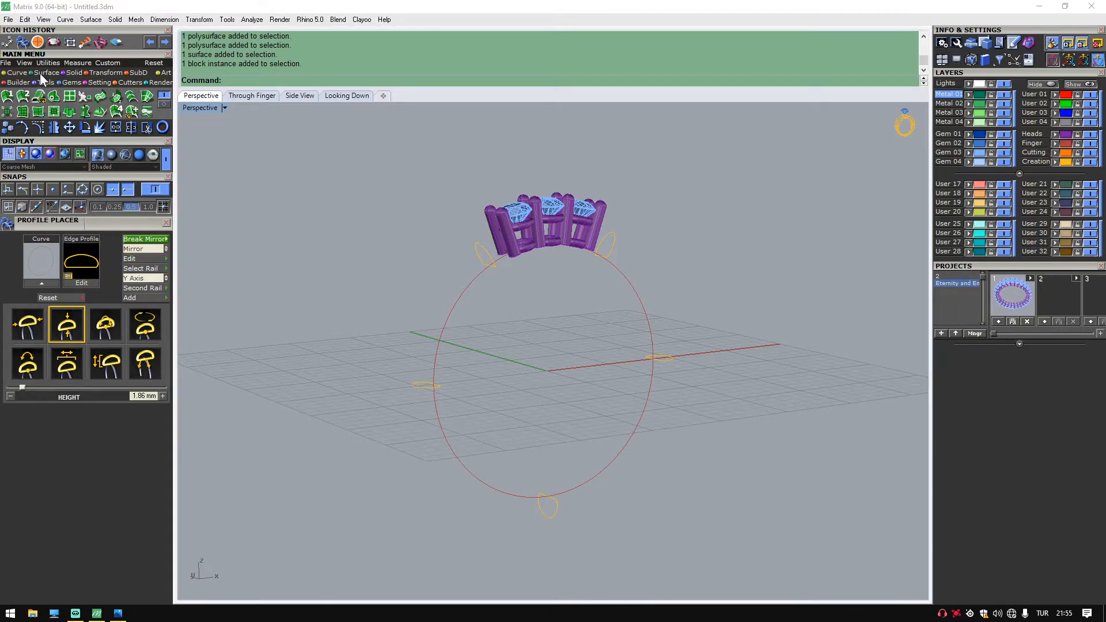
{"action": "left_click", "coordinate": [7, 96]}
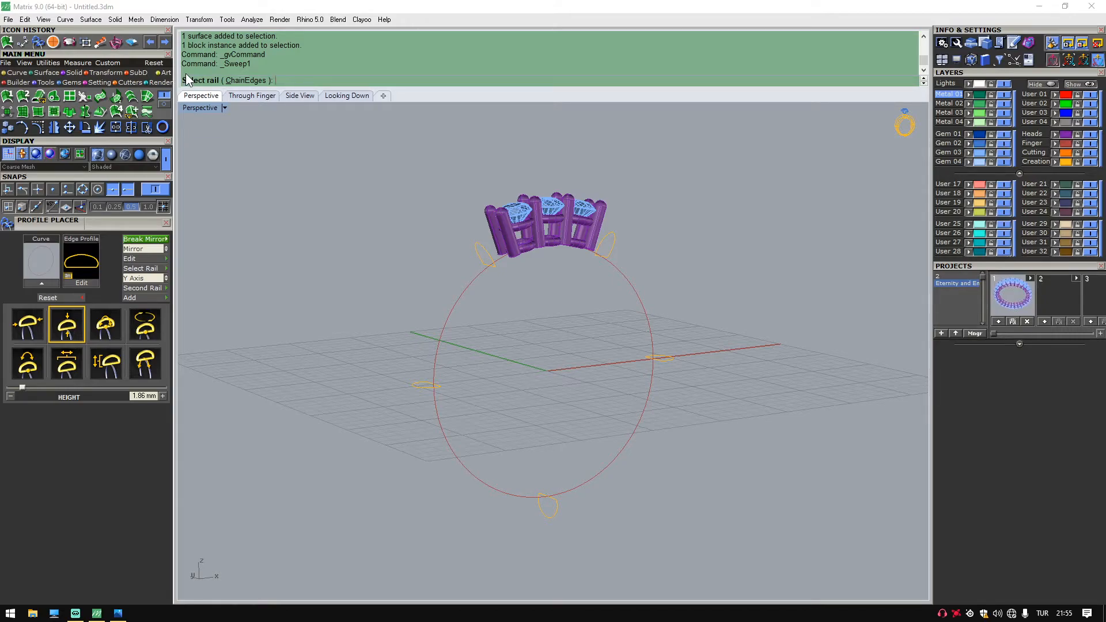
{"action": "left_click", "coordinate": [474, 284]}
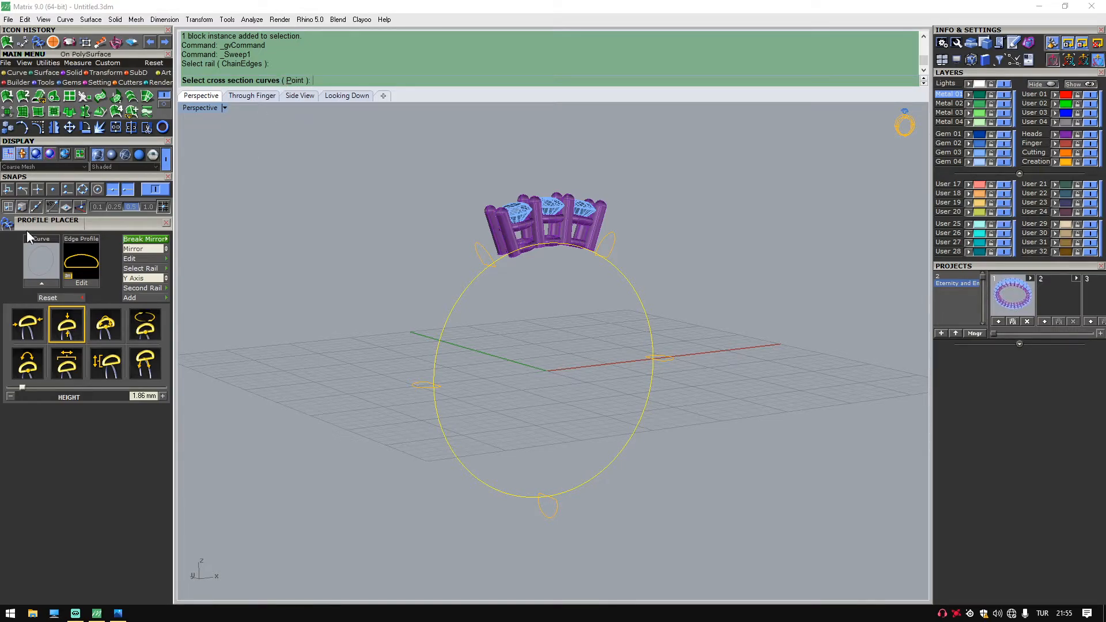
{"action": "left_click", "coordinate": [493, 267]}
{"action": "left_click", "coordinate": [429, 387]}
{"action": "left_click", "coordinate": [551, 507]}
{"action": "left_click", "coordinate": [661, 361]}
{"action": "left_click", "coordinate": [610, 255]}
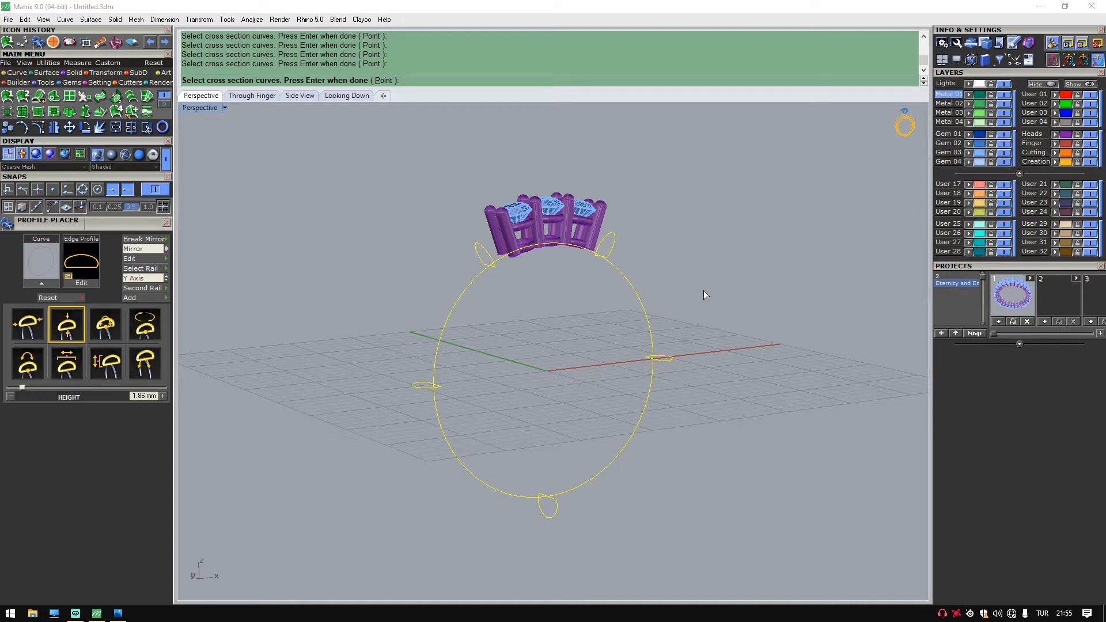
{"action": "key", "text": "Return"}
Flip the seam direction of one side profile and turn it back to match the other profiles.
{"action": "right_click_drag", "start_coordinate": [724, 289], "coordinate": [520, 296]}
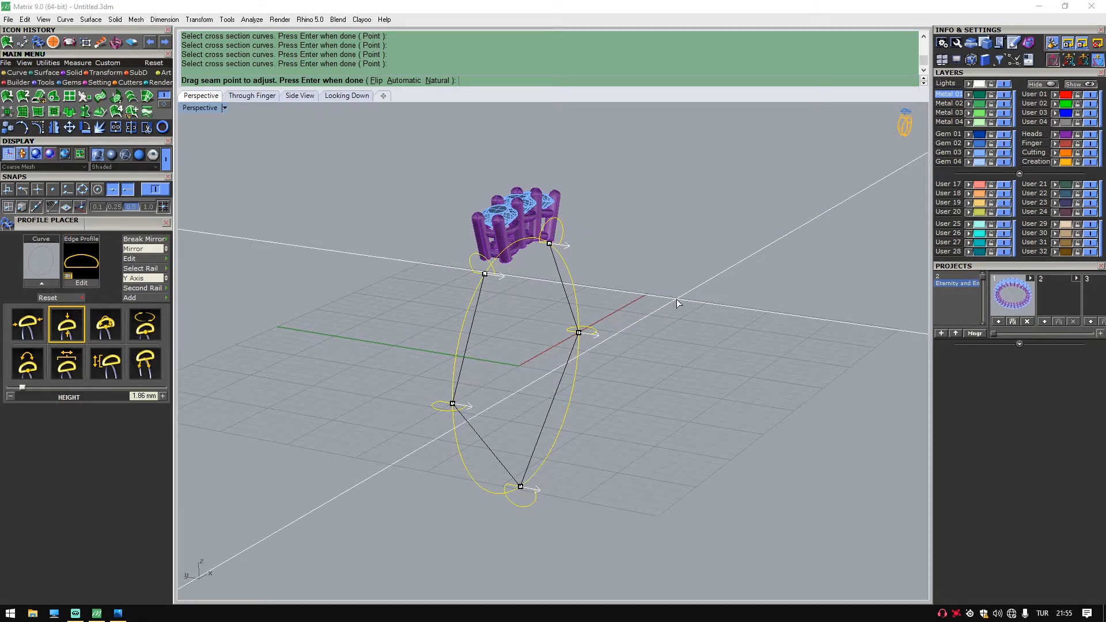
{"action": "left_click", "coordinate": [467, 408]}
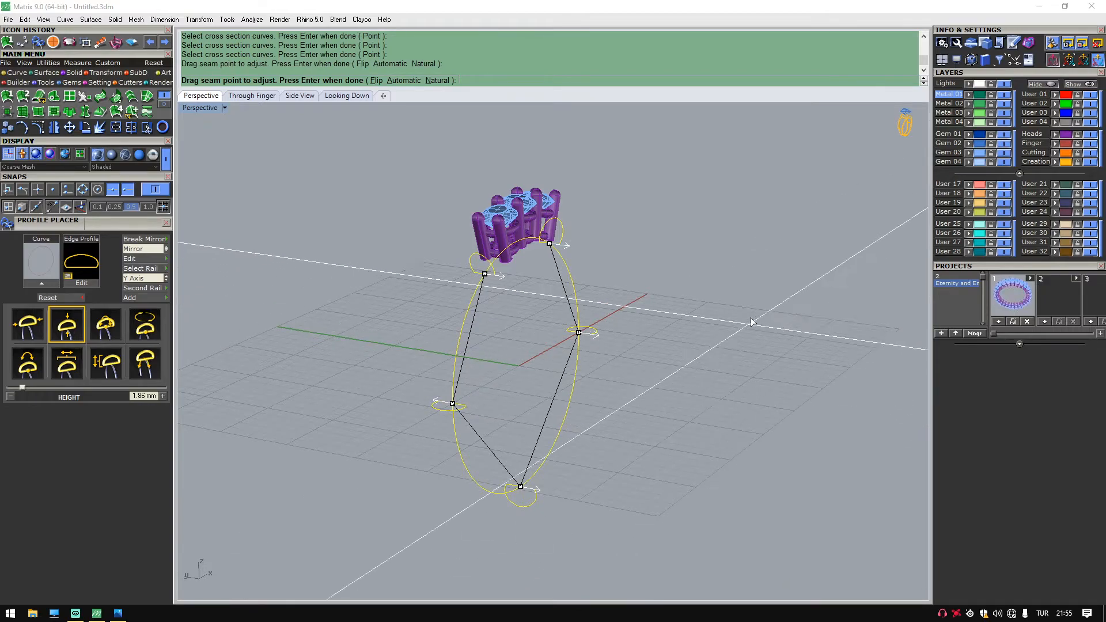
{"action": "right_click_drag", "start_coordinate": [748, 323], "coordinate": [794, 282]}
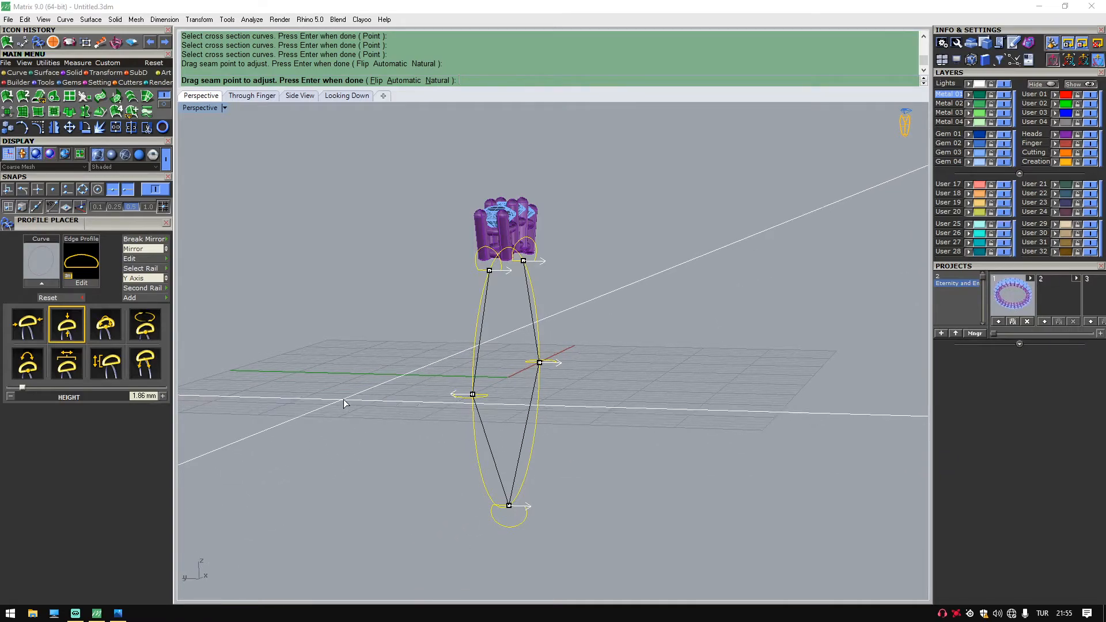
{"action": "left_click", "coordinate": [450, 397]}
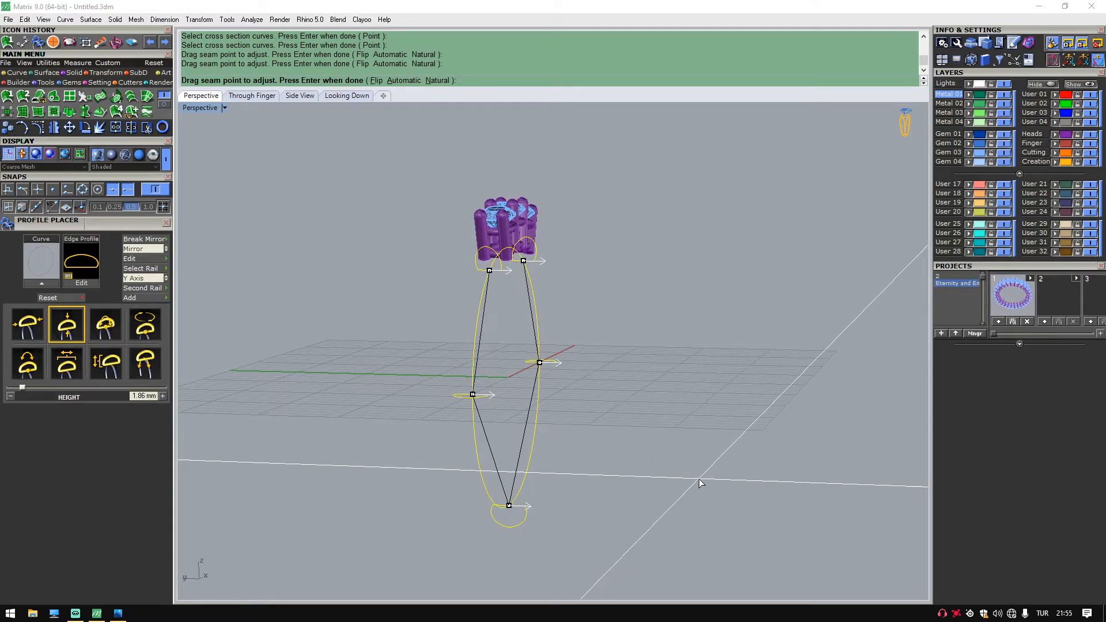
{"action": "right_click_drag", "start_coordinate": [698, 486], "coordinate": [654, 465]}
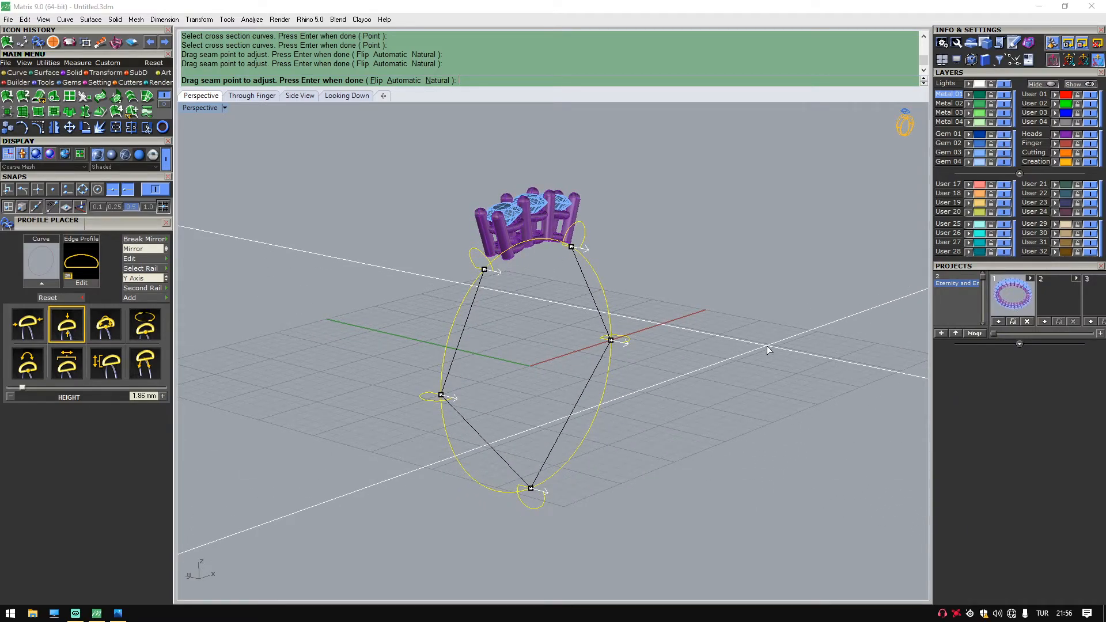
Accept the seam alignment and complete the one-rail sweep to create the open shank.
{"action": "right_click_drag", "start_coordinate": [713, 303], "coordinate": [682, 340]}
{"action": "key", "text": "Return"}
{"action": "left_click_drag", "start_coordinate": [631, 213], "coordinate": [739, 201]}
{"action": "left_click", "coordinate": [724, 376]}
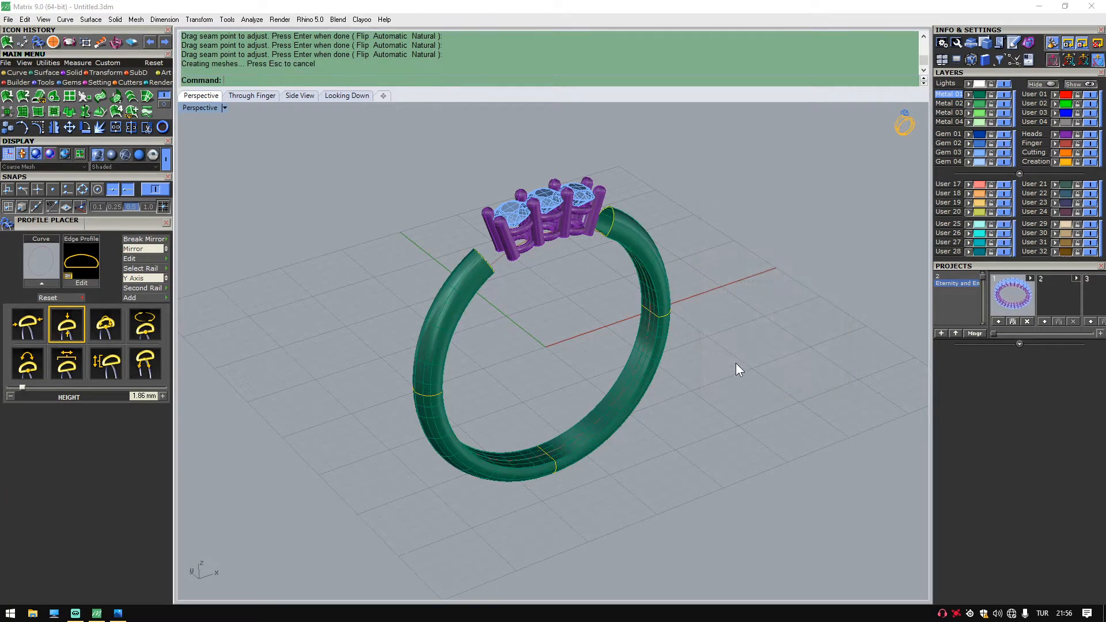
{"action": "right_click_drag", "start_coordinate": [734, 363], "coordinate": [689, 325]}
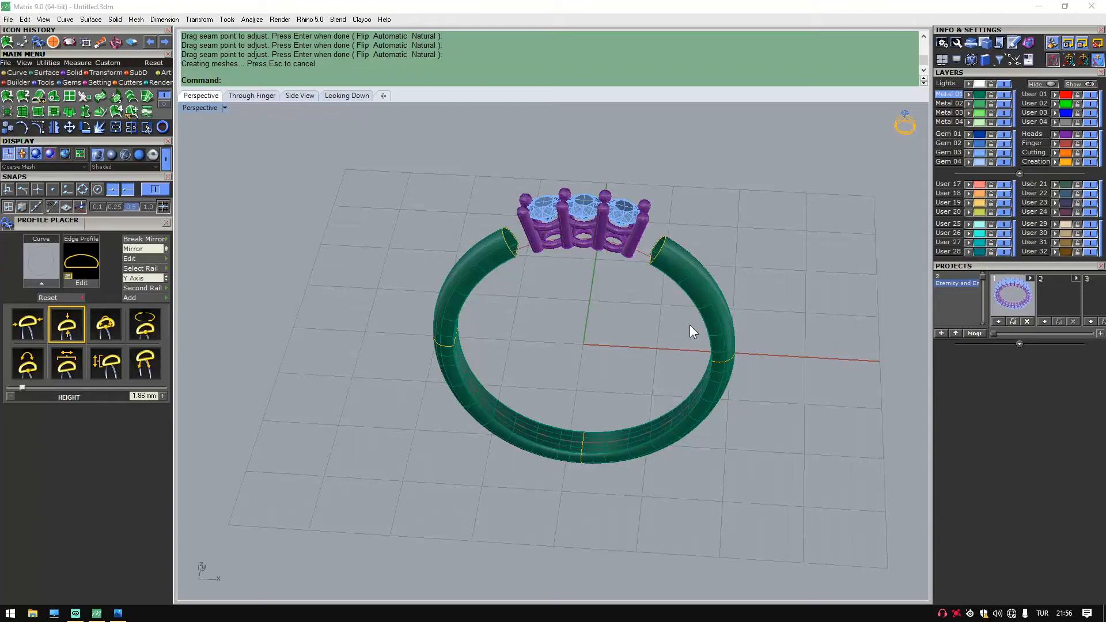
Examine the open ends of the swept shank beside the three-stone head from several angles.
{"action": "right_click_drag", "start_coordinate": [917, 129], "coordinate": [711, 128]}
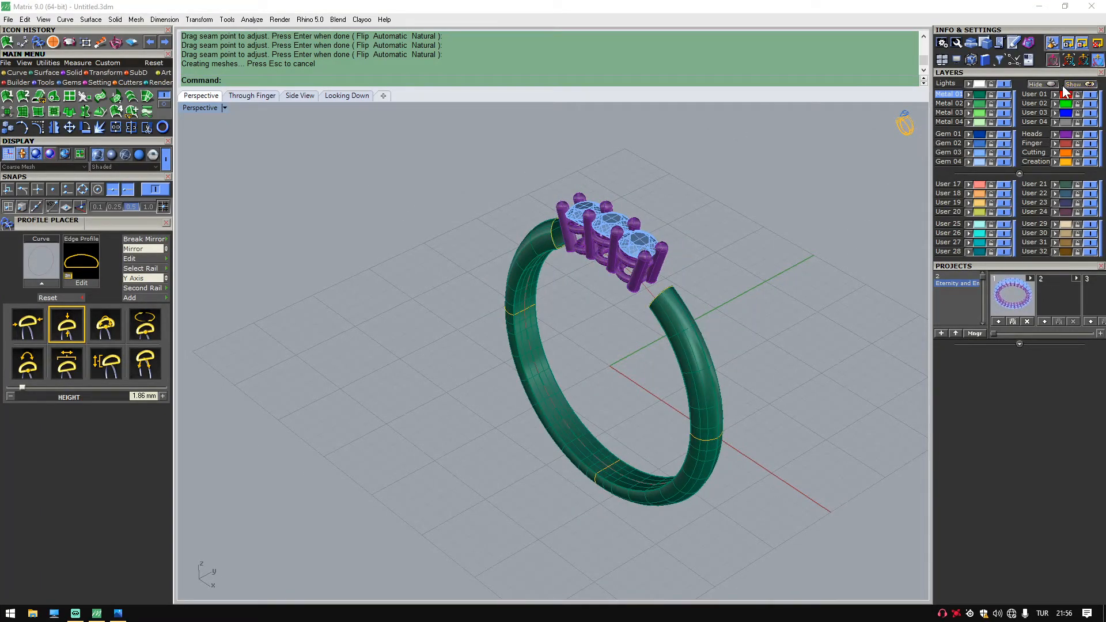
{"action": "right_click_drag", "start_coordinate": [648, 151], "coordinate": [485, 230]}
{"action": "scroll", "coordinate": [562, 241], "scroll_direction": "up", "scroll_amount": 5}
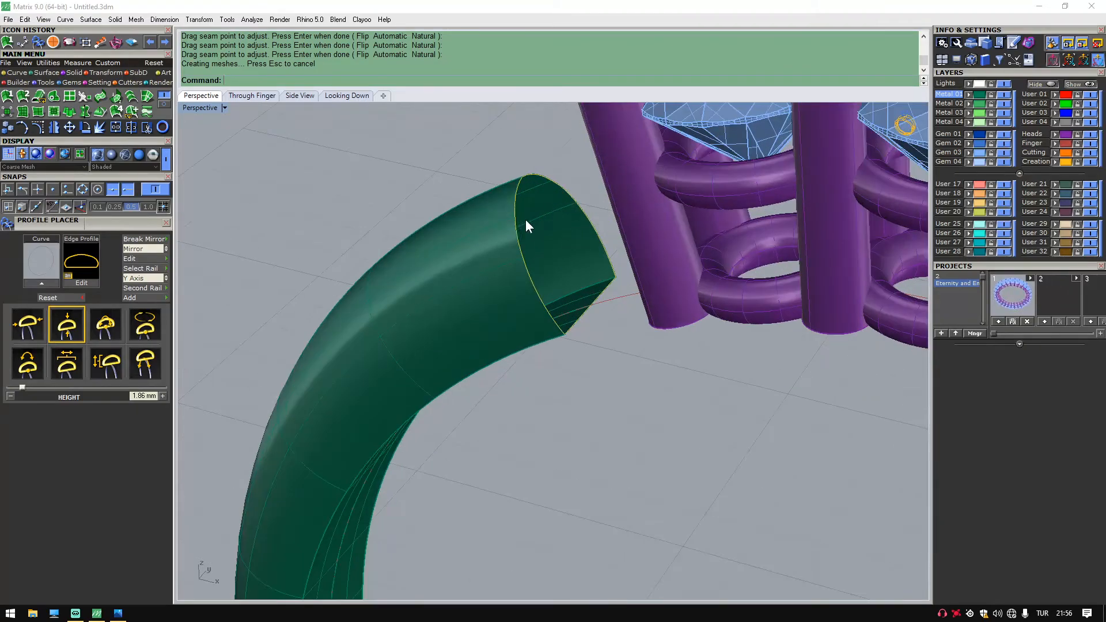
{"action": "scroll", "coordinate": [576, 233], "scroll_direction": "down", "scroll_amount": 5}
{"action": "right_click_drag", "start_coordinate": [575, 232], "coordinate": [620, 189]}
{"action": "scroll", "coordinate": [462, 261], "scroll_direction": "down", "scroll_amount": 5}
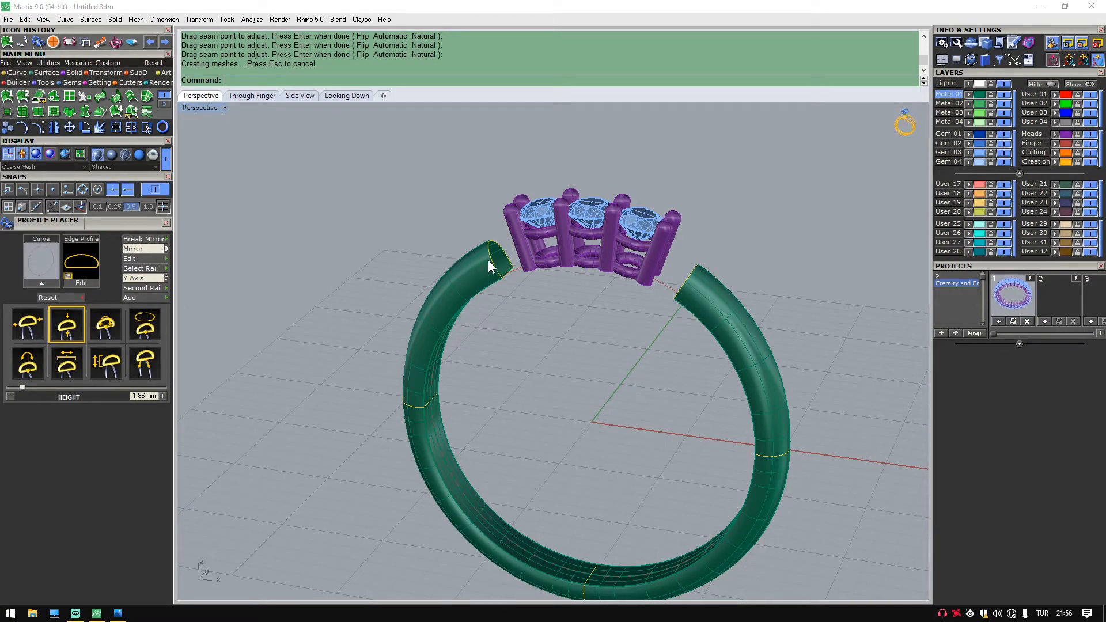
{"action": "right_click_drag", "start_coordinate": [488, 260], "coordinate": [513, 261]}
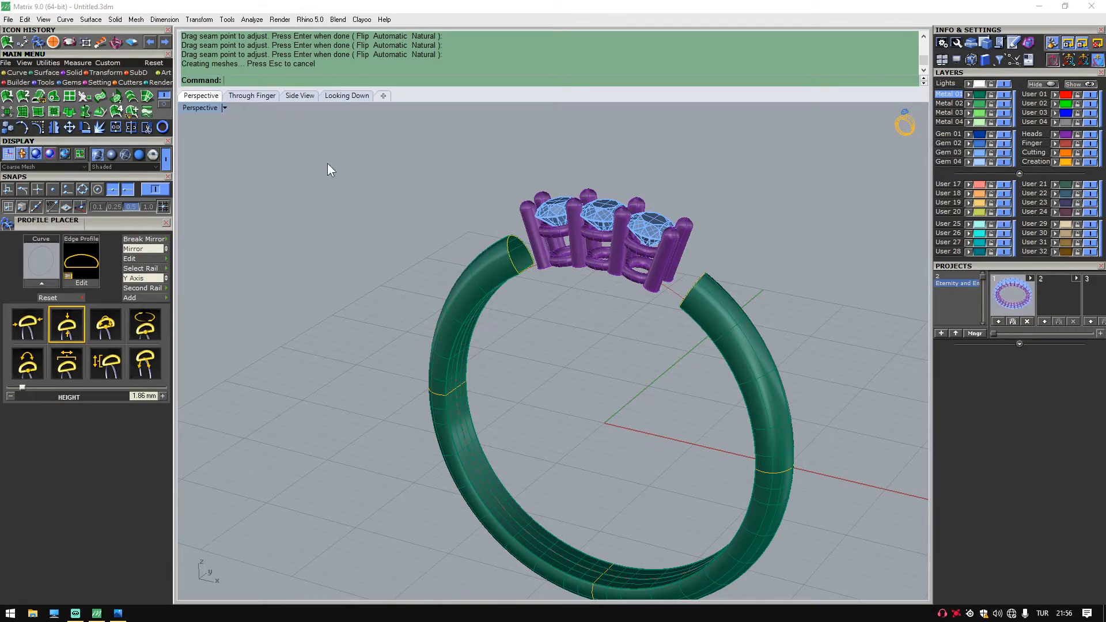
Close both open ends of the swept shank with planar caps and check the capped end.
{"action": "left_click", "coordinate": [473, 275]}
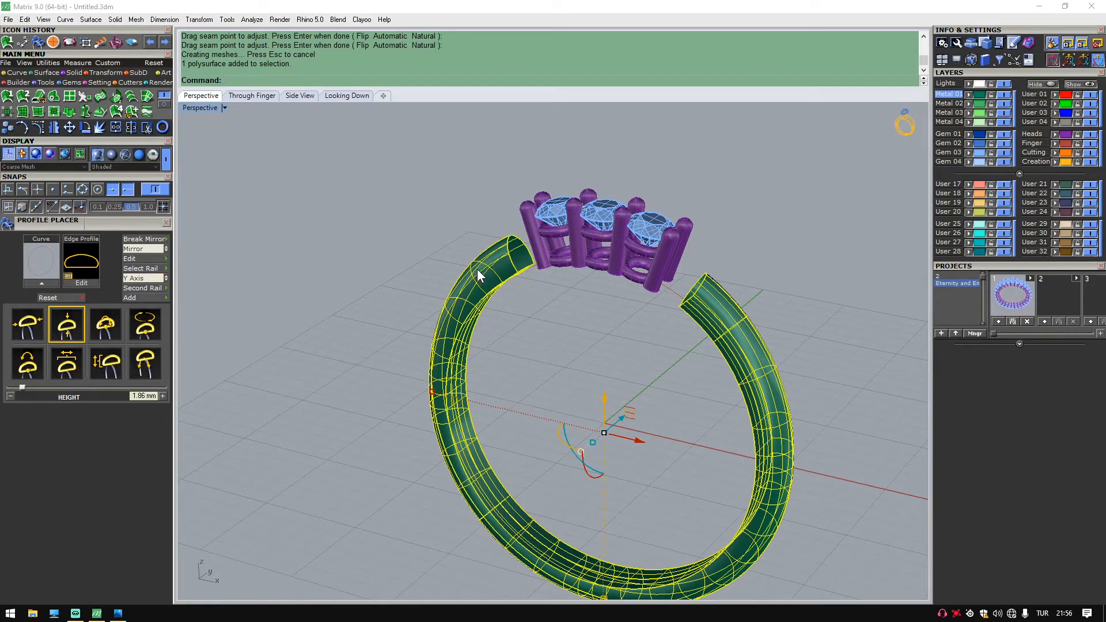
{"action": "left_click", "coordinate": [75, 73]}
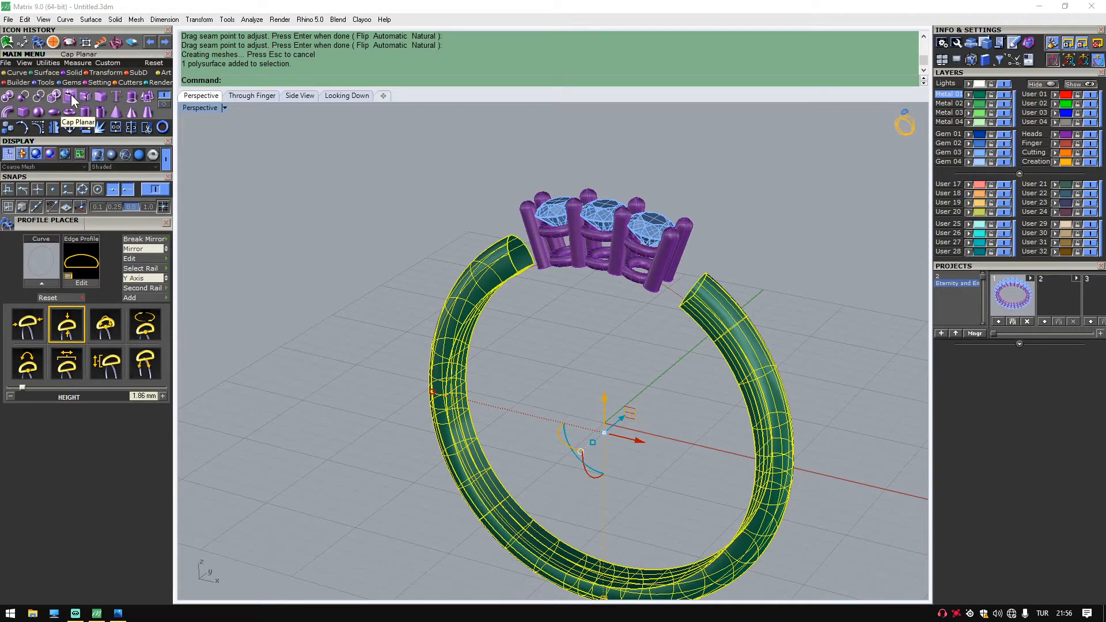
{"action": "left_click", "coordinate": [405, 195]}
{"action": "scroll", "coordinate": [520, 247], "scroll_direction": "up", "scroll_amount": 8}
{"action": "left_click_drag", "start_coordinate": [419, 175], "coordinate": [611, 353]}
{"action": "scroll", "coordinate": [611, 353], "scroll_direction": "down", "scroll_amount": 8}
{"action": "left_click", "coordinate": [647, 412]}
{"action": "right_click_drag", "start_coordinate": [647, 412], "coordinate": [711, 383]}
{"action": "left_click_drag", "start_coordinate": [642, 381], "coordinate": [740, 278]}
{"action": "left_click", "coordinate": [435, 399]}
{"action": "left_click", "coordinate": [70, 97]}
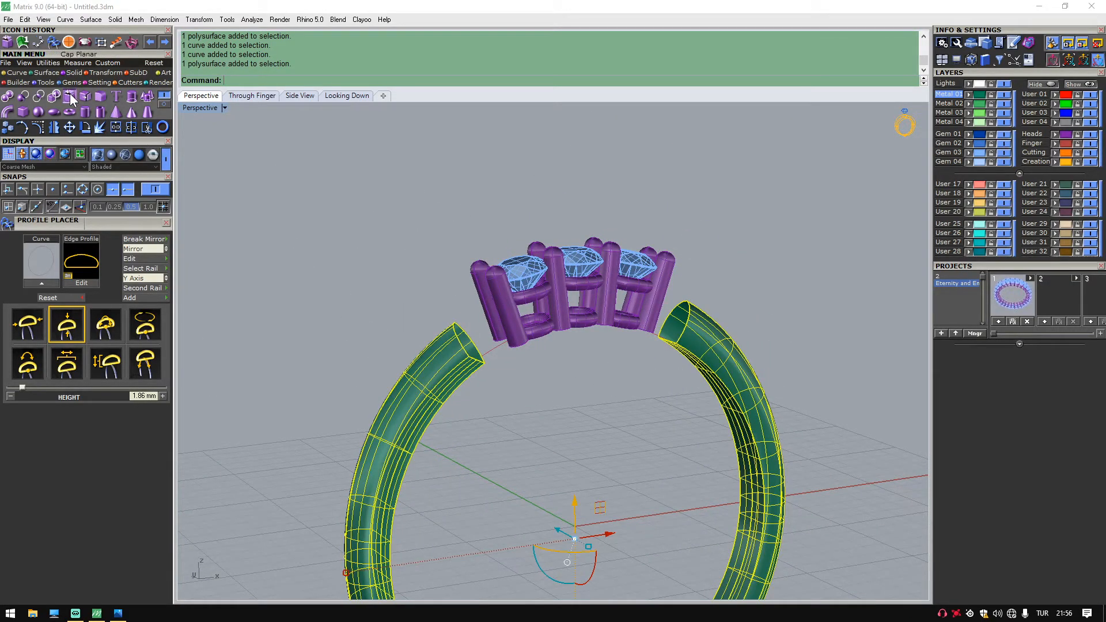
{"action": "left_click", "coordinate": [397, 207]}
{"action": "scroll", "coordinate": [679, 335], "scroll_direction": "up", "scroll_amount": 4}
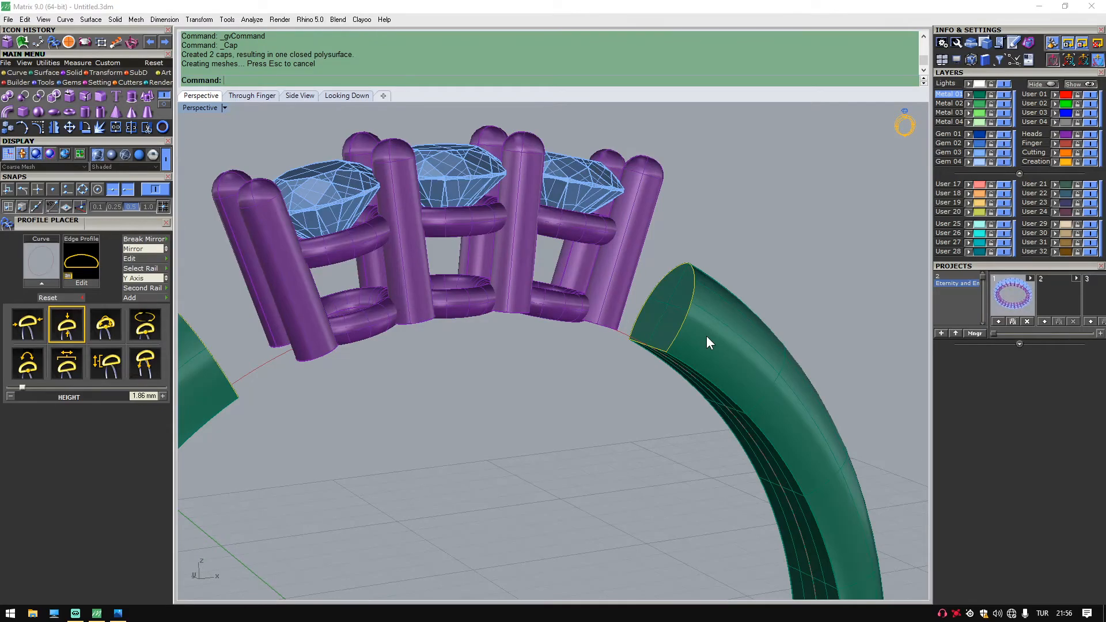
{"action": "scroll", "coordinate": [706, 337], "scroll_direction": "down", "scroll_amount": 4}
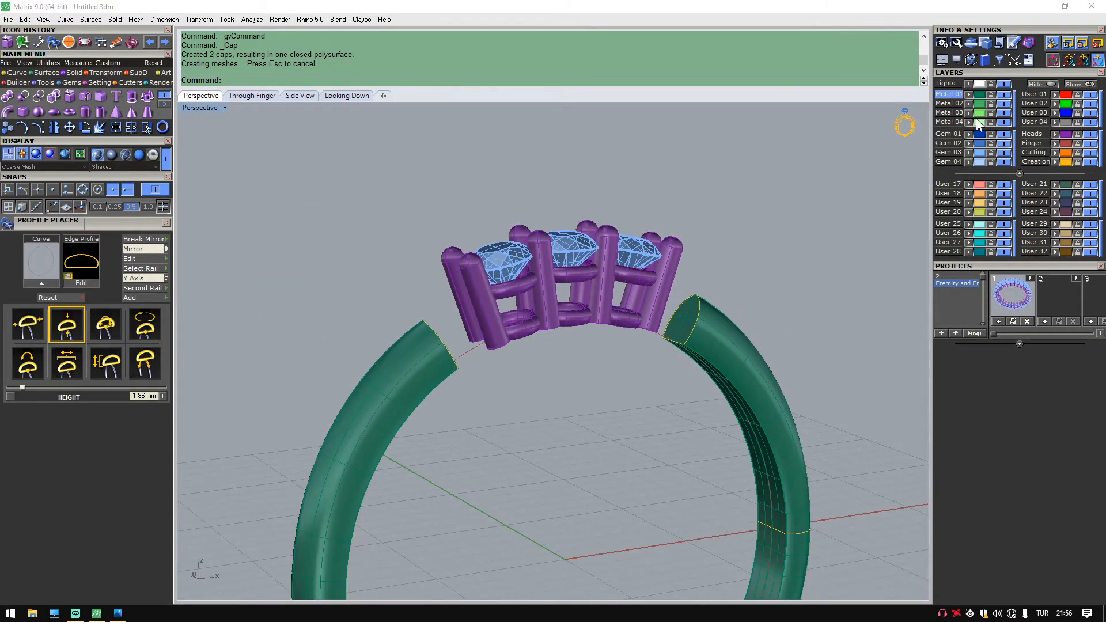
Show all hidden objects so the full five-stone row sits on the shank again.
{"action": "left_click", "coordinate": [1082, 84]}
{"action": "right_click_drag", "start_coordinate": [842, 179], "coordinate": [829, 230]}
{"action": "scroll", "coordinate": [735, 224], "scroll_direction": "down", "scroll_amount": 8}
{"action": "scroll", "coordinate": [783, 173], "scroll_direction": "up", "scroll_amount": 6}
{"action": "right_click_drag", "start_coordinate": [782, 173], "coordinate": [621, 151]}
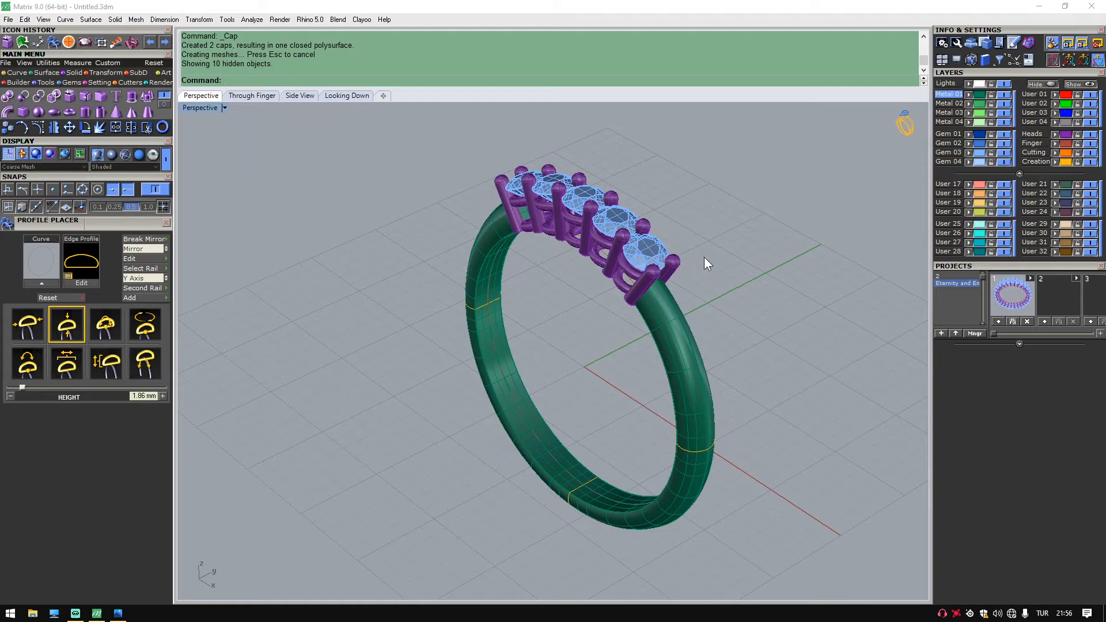
{"action": "right_click_drag", "start_coordinate": [717, 253], "coordinate": [730, 253]}
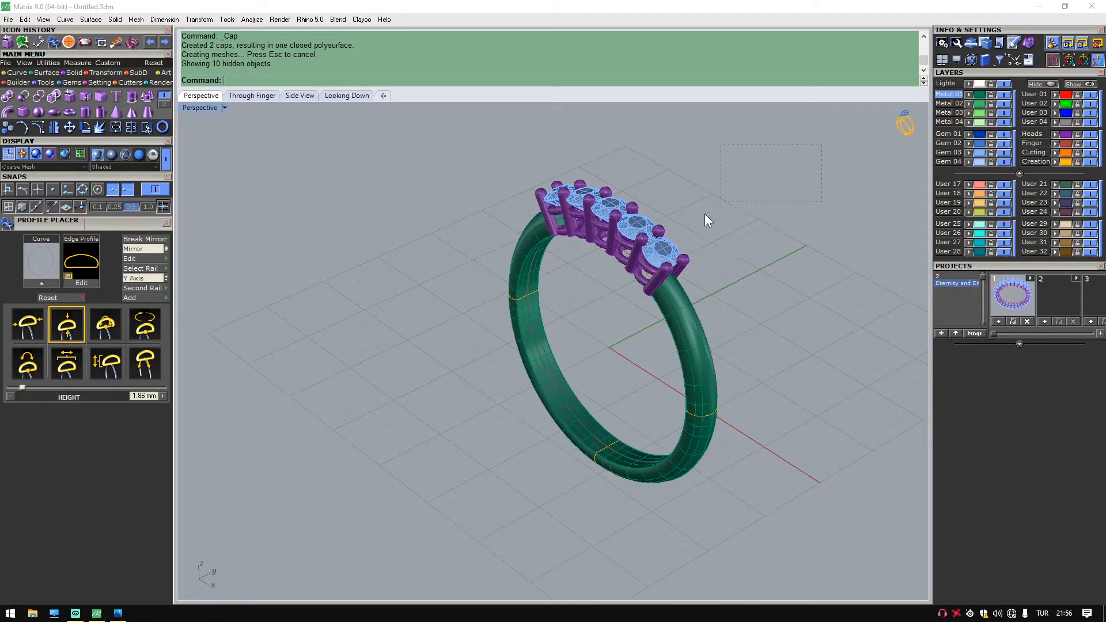
Save the complete engagement ring into the second slot of the Eternity and Engagement project.
{"action": "left_click_drag", "start_coordinate": [393, 557], "coordinate": [395, 557]}
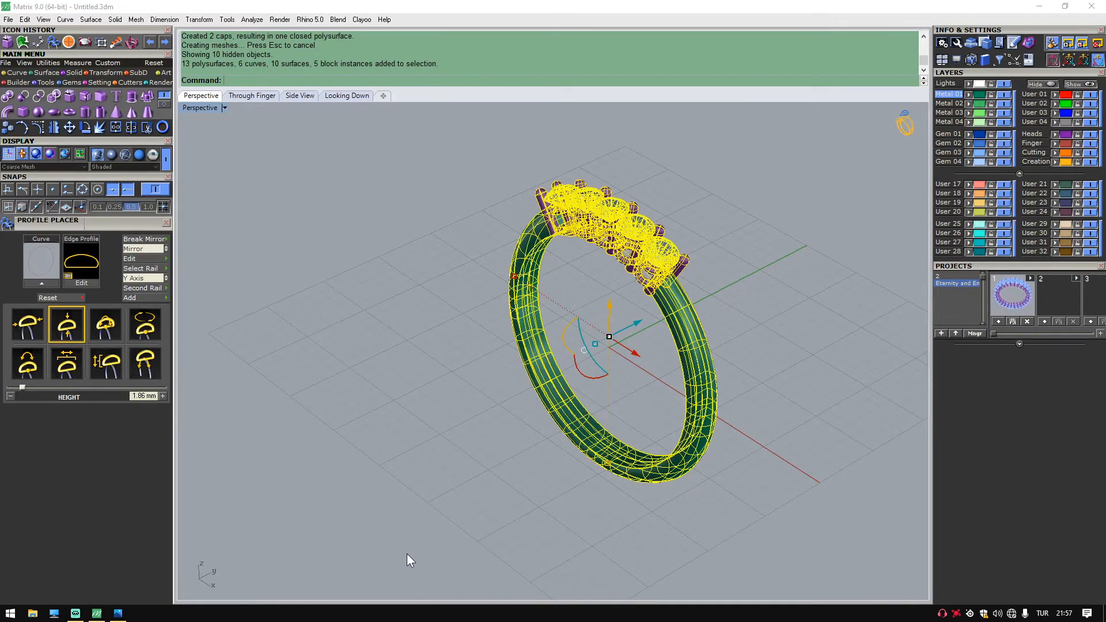
{"action": "left_click", "coordinate": [1045, 320]}
{"action": "left_click", "coordinate": [876, 248]}
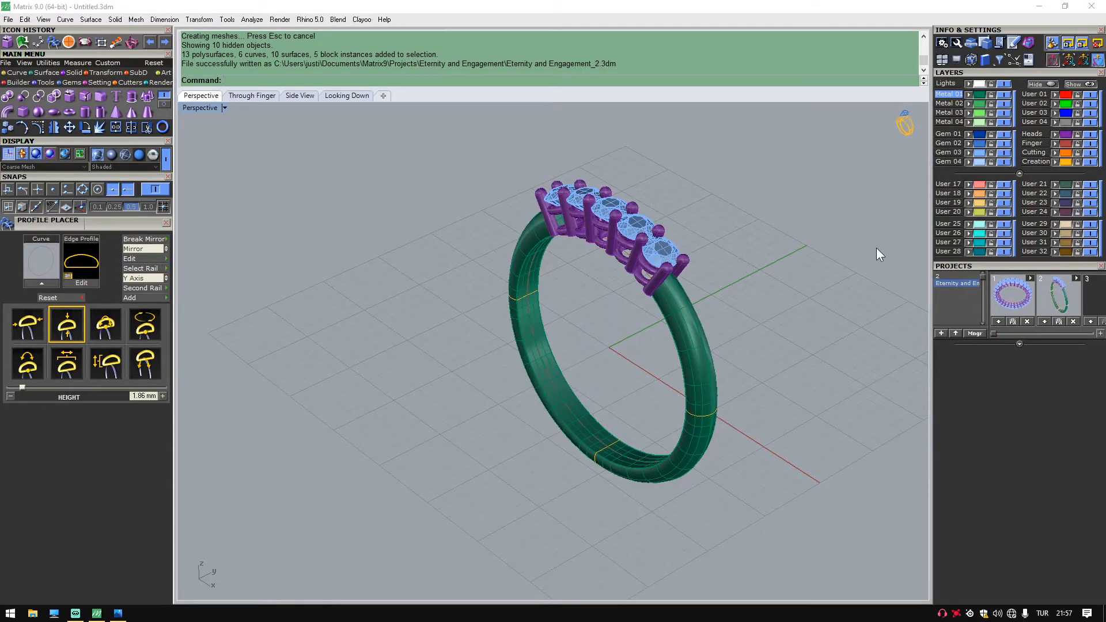
{"action": "scroll", "coordinate": [876, 247], "scroll_direction": "down", "scroll_amount": 1}
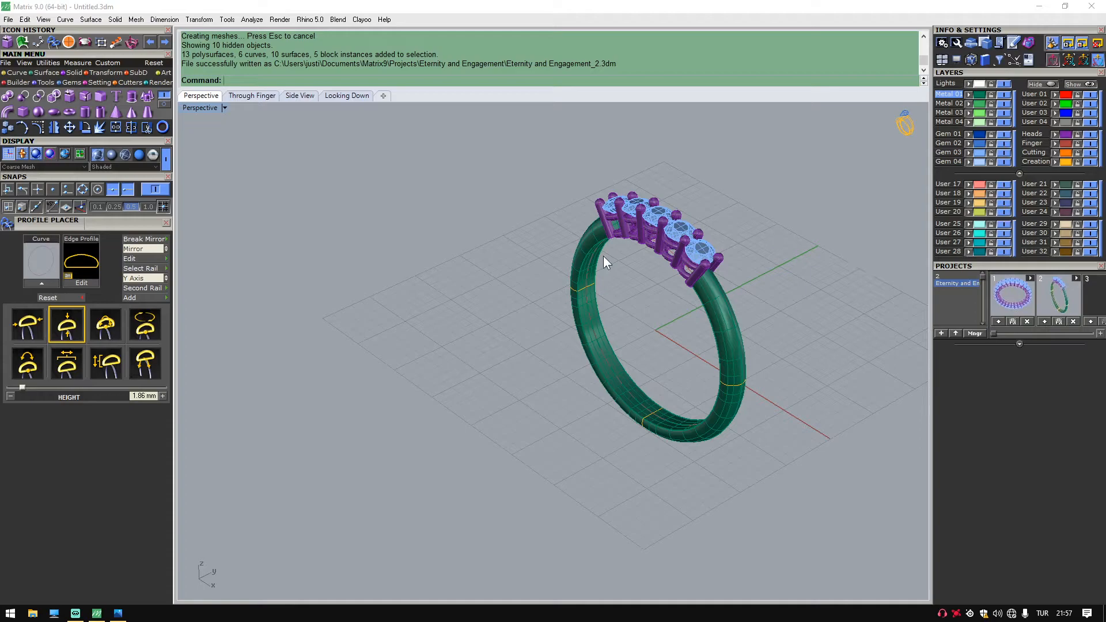
Move the whole engagement ring aside along the Y axis and import the saved eternity ring from the project's first slot.
{"action": "right_click_drag", "start_coordinate": [626, 299], "coordinate": [534, 280], "text": "shift"}
{"action": "right_click_drag", "start_coordinate": [465, 265], "coordinate": [548, 269]}
{"action": "right_click_drag", "start_coordinate": [699, 161], "coordinate": [716, 136]}
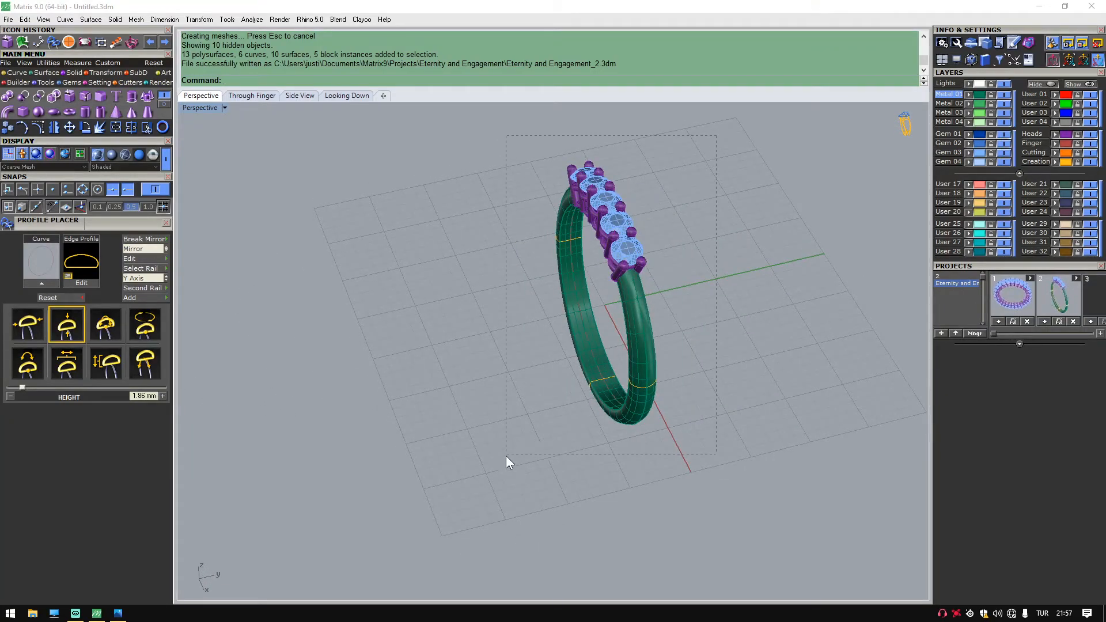
{"action": "left_click_drag", "start_coordinate": [506, 454], "coordinate": [506, 454]}
{"action": "left_click_drag", "start_coordinate": [675, 278], "coordinate": [743, 252]}
{"action": "left_click", "coordinate": [853, 285]}
{"action": "left_click", "coordinate": [1011, 298]}
{"action": "left_click", "coordinate": [825, 310]}
{"action": "right_click_drag", "start_coordinate": [825, 310], "coordinate": [645, 278]}
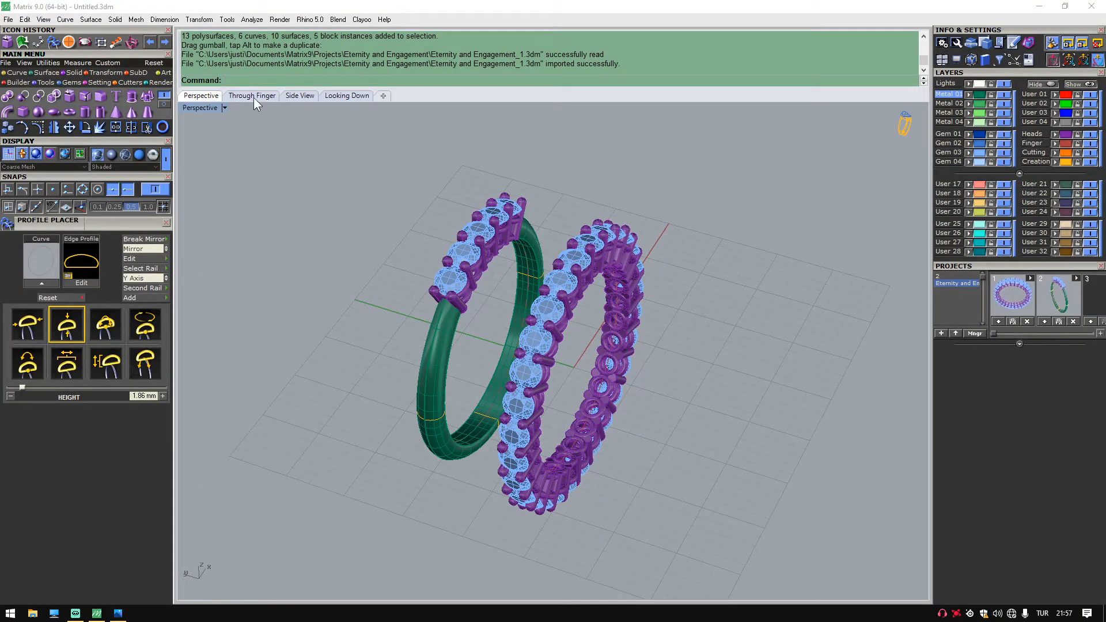
Start V-Ray Render, place its settings window beside the rings and choose Rose Gold from the metal library.
{"action": "left_click", "coordinate": [160, 83]}
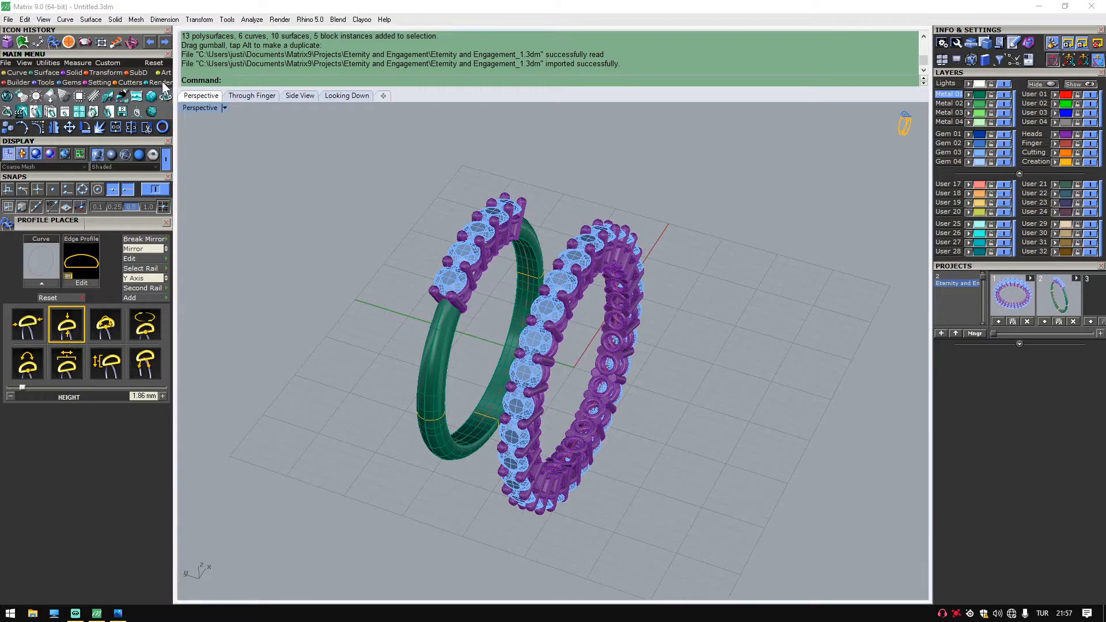
{"action": "left_click", "coordinate": [7, 97]}
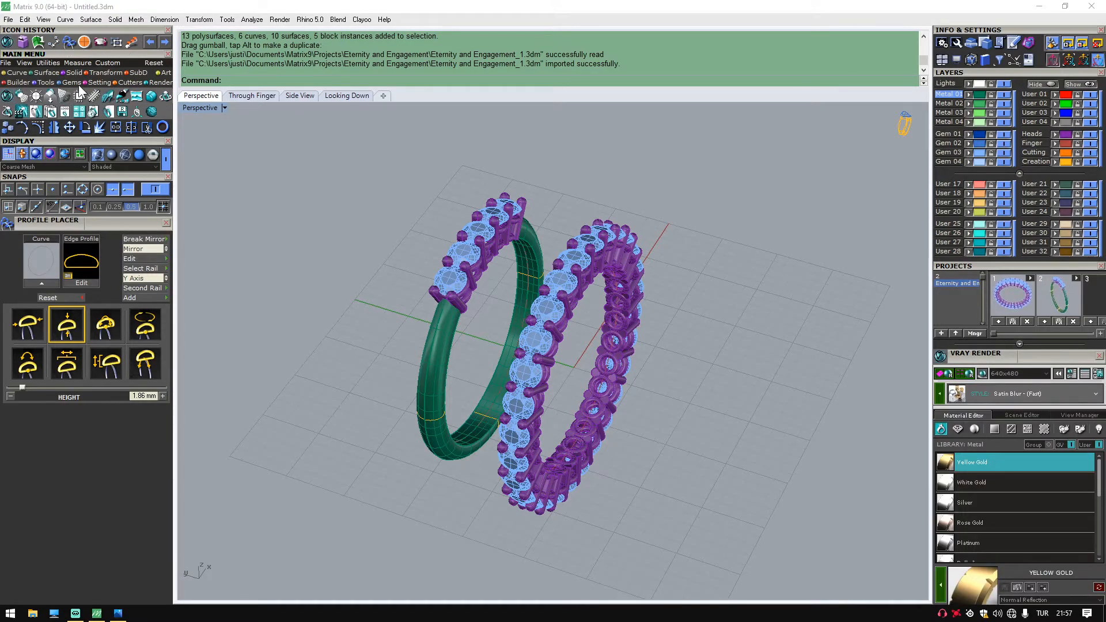
{"action": "left_click_drag", "start_coordinate": [1049, 354], "coordinate": [853, 89]}
{"action": "right_click_drag", "start_coordinate": [607, 251], "coordinate": [660, 171]}
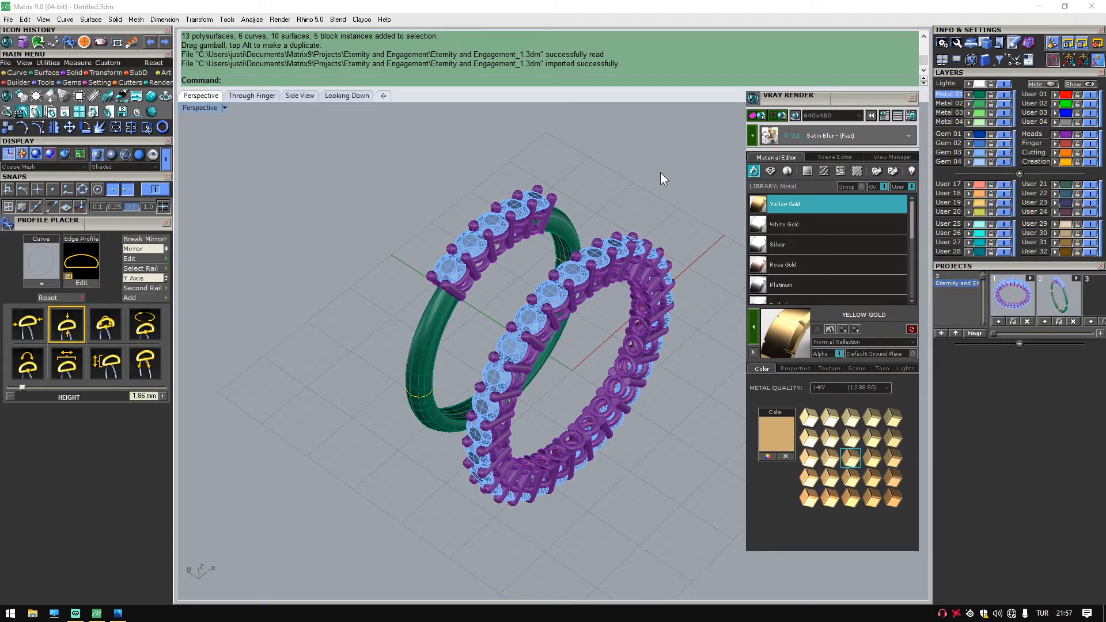
{"action": "left_click", "coordinate": [807, 219]}
{"action": "left_click", "coordinate": [821, 244]}
{"action": "left_click", "coordinate": [829, 264]}
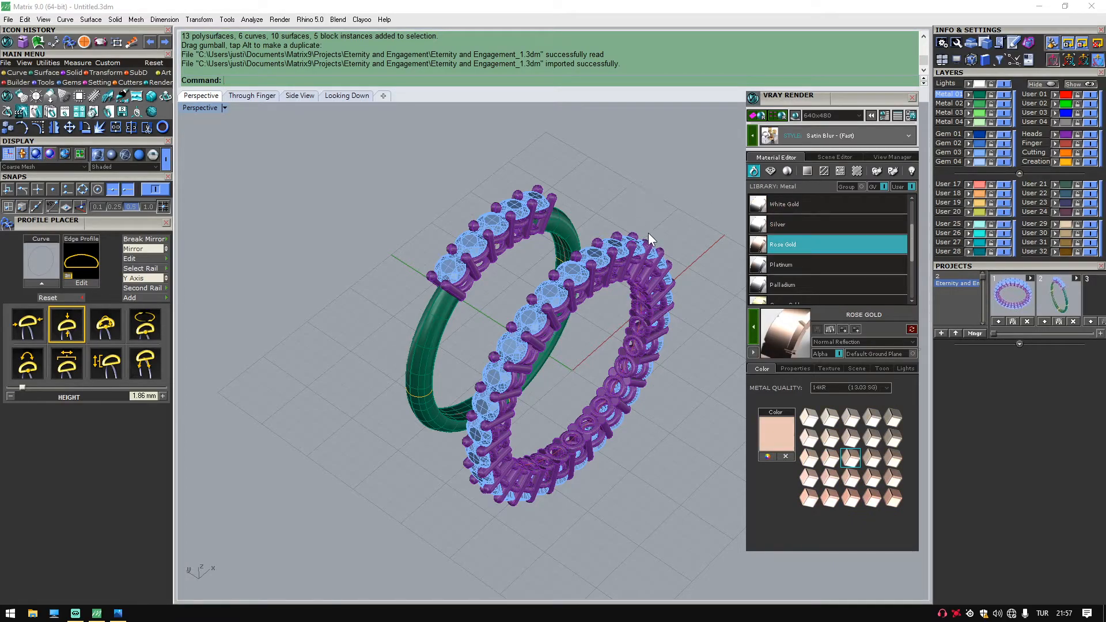
{"action": "right_click_drag", "start_coordinate": [648, 233], "coordinate": [669, 243]}
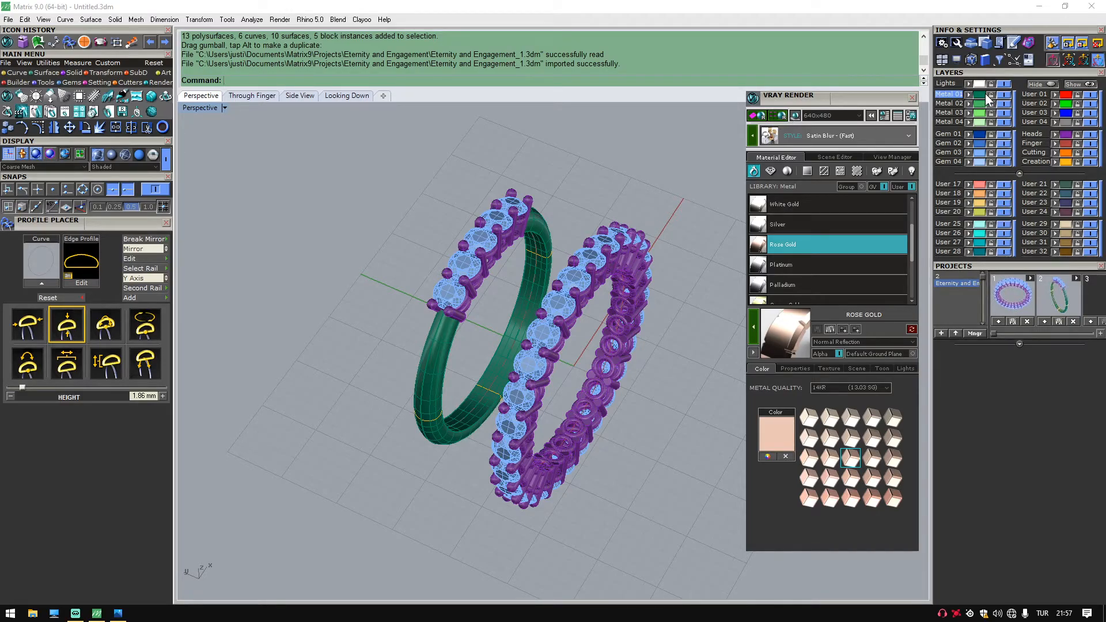
Assign Rose Gold to everything on the Metal 01 and Heads layers, and set the perspective view to Presentation display.
{"action": "left_click", "coordinate": [438, 336]}
{"action": "key", "text": "Escape"}
{"action": "left_click", "coordinate": [953, 95]}
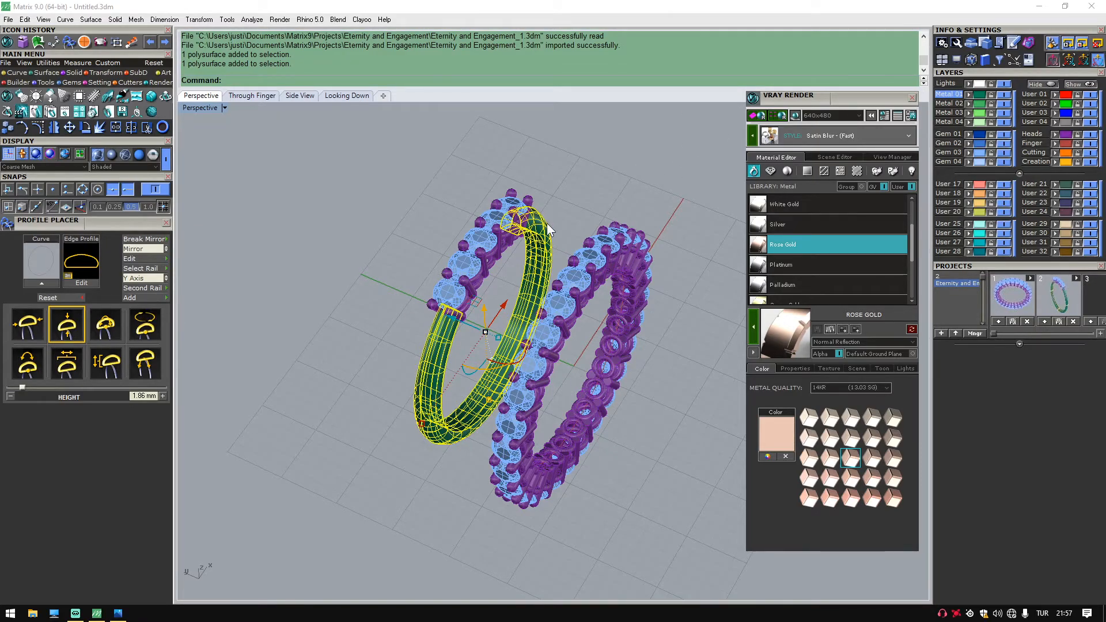
{"action": "left_click", "coordinate": [1035, 134]}
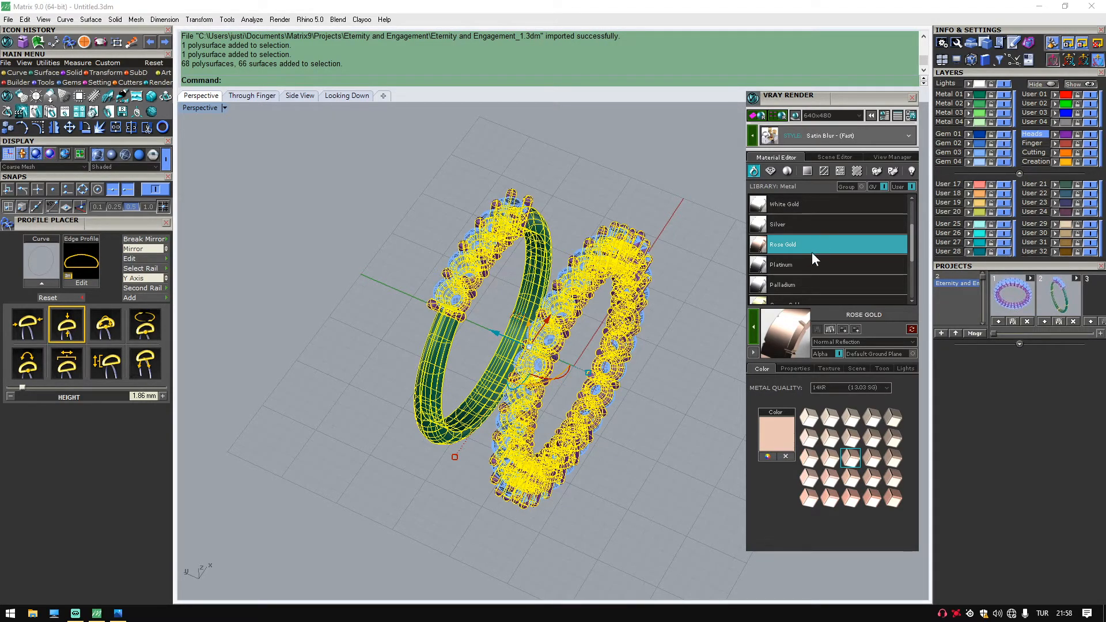
{"action": "left_click", "coordinate": [754, 323]}
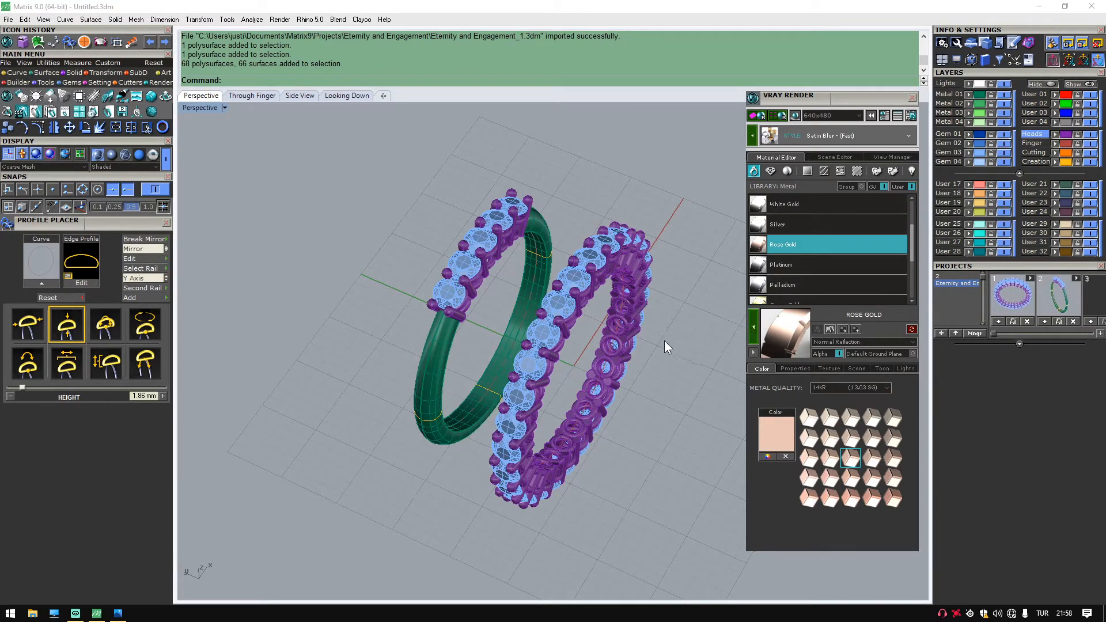
{"action": "left_click", "coordinate": [225, 108]}
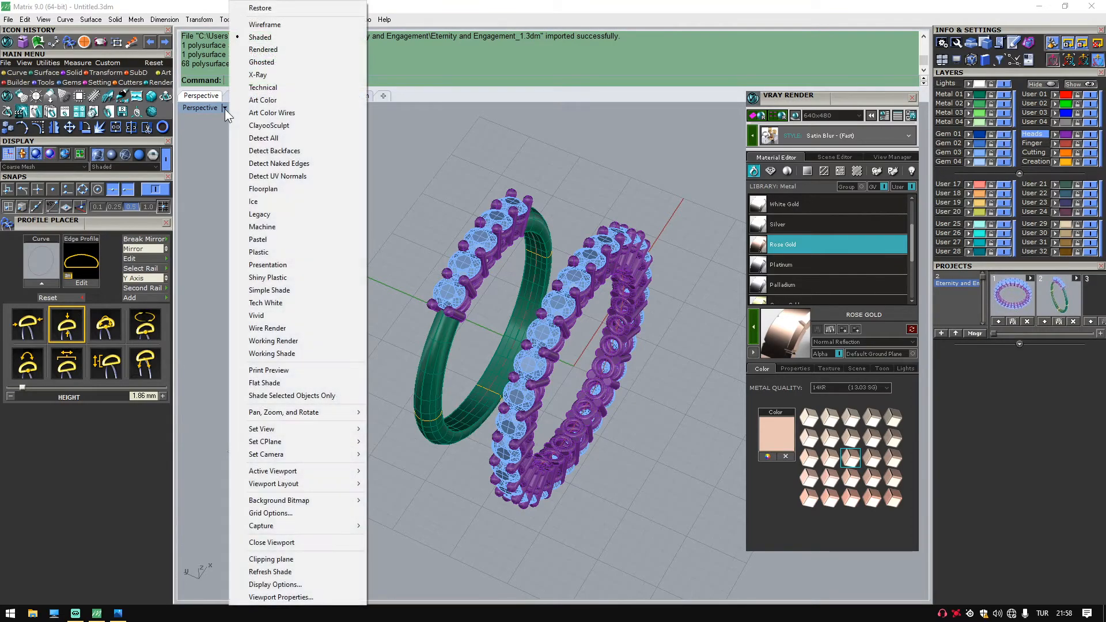
{"action": "left_click", "coordinate": [277, 265]}
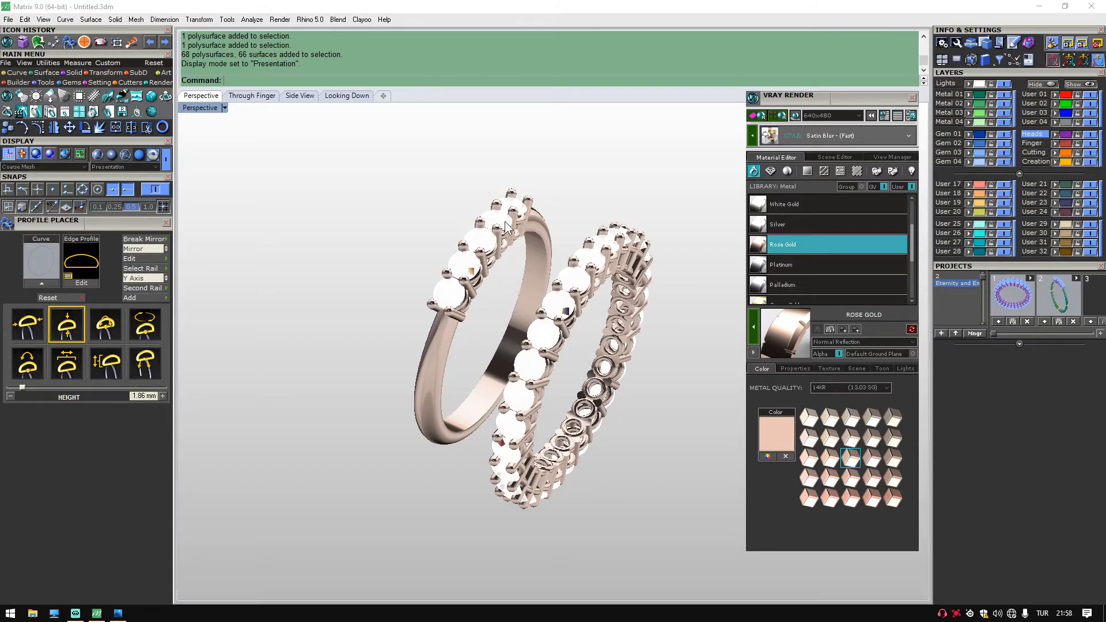
Assign the Diamond gem material to all gems on the Gem 03 layer.
{"action": "left_click", "coordinate": [949, 152]}
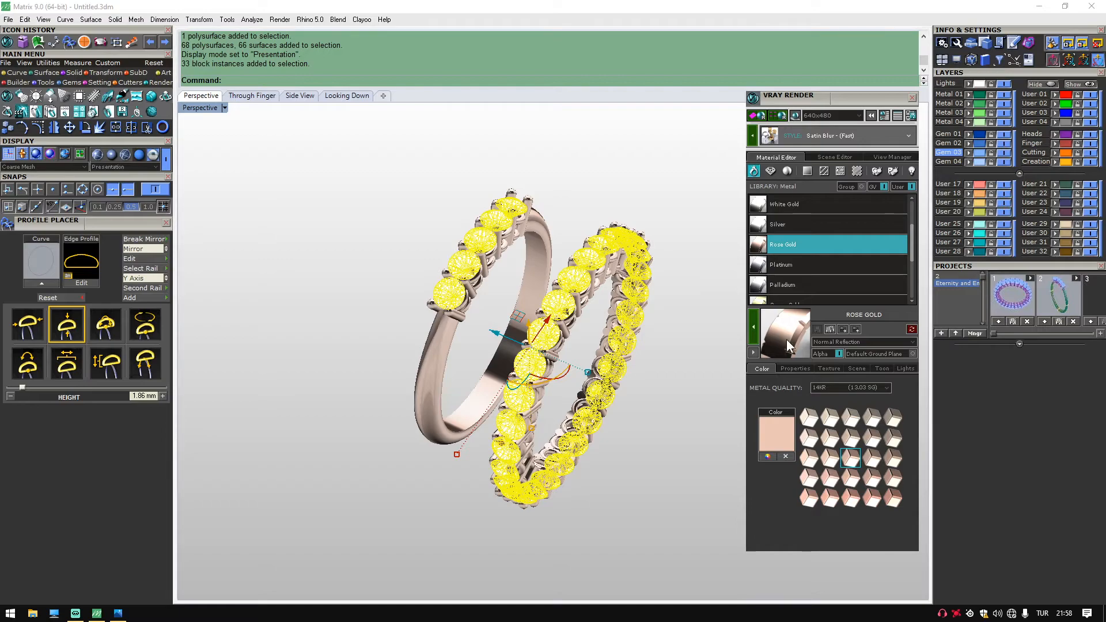
{"action": "left_click", "coordinate": [770, 171]}
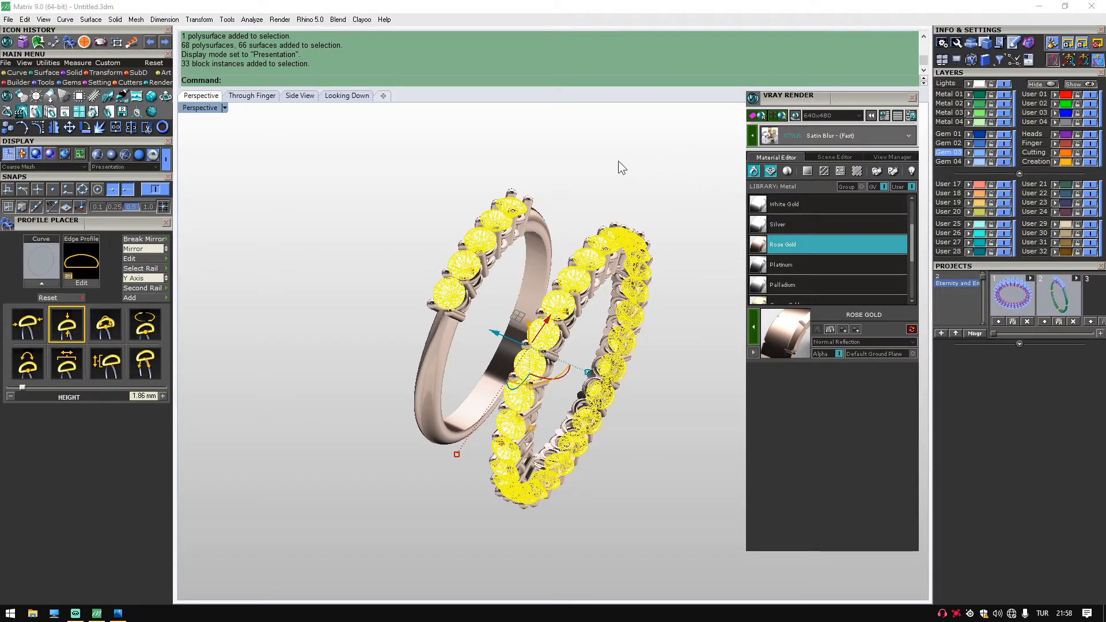
{"action": "scroll", "coordinate": [828, 250], "scroll_direction": "down", "scroll_amount": 5}
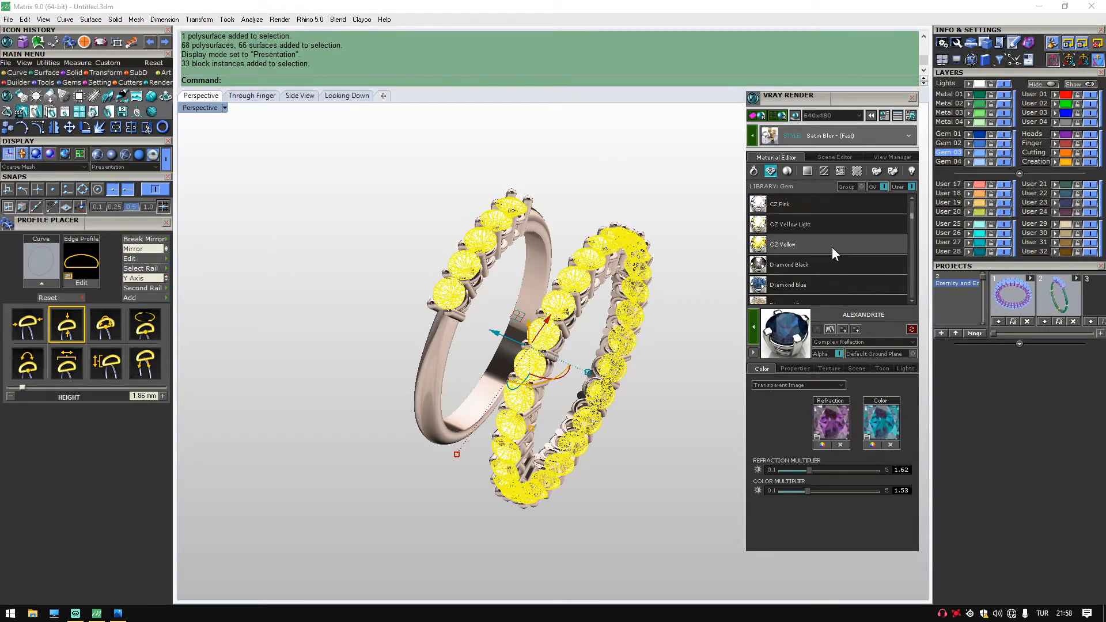
{"action": "scroll", "coordinate": [836, 244], "scroll_direction": "down", "scroll_amount": 3}
{"action": "left_click", "coordinate": [773, 243]}
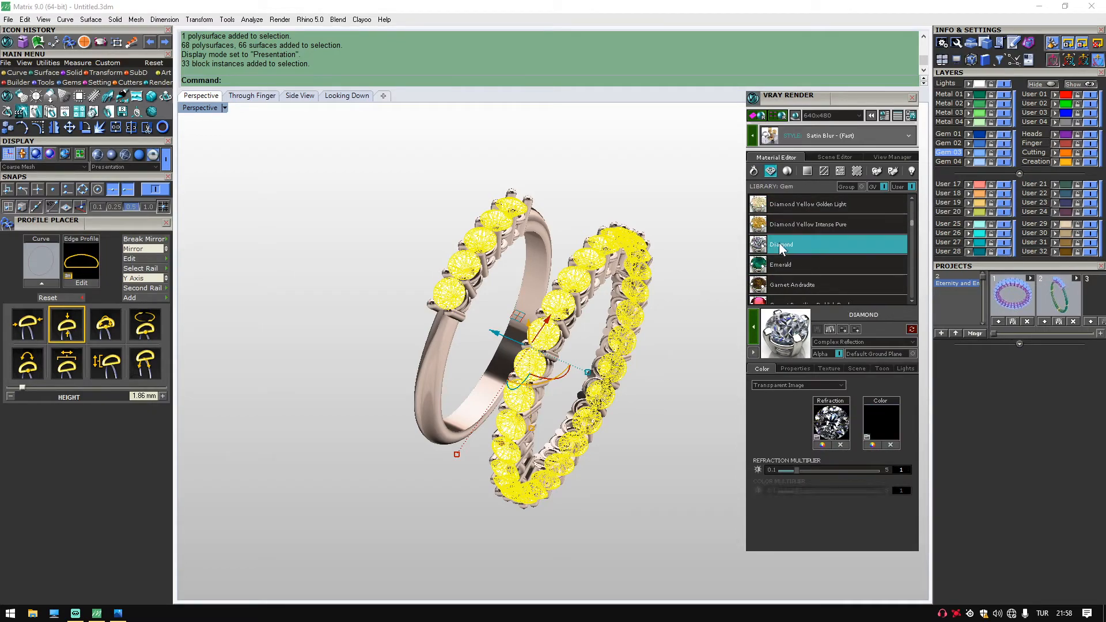
{"action": "left_click", "coordinate": [753, 320]}
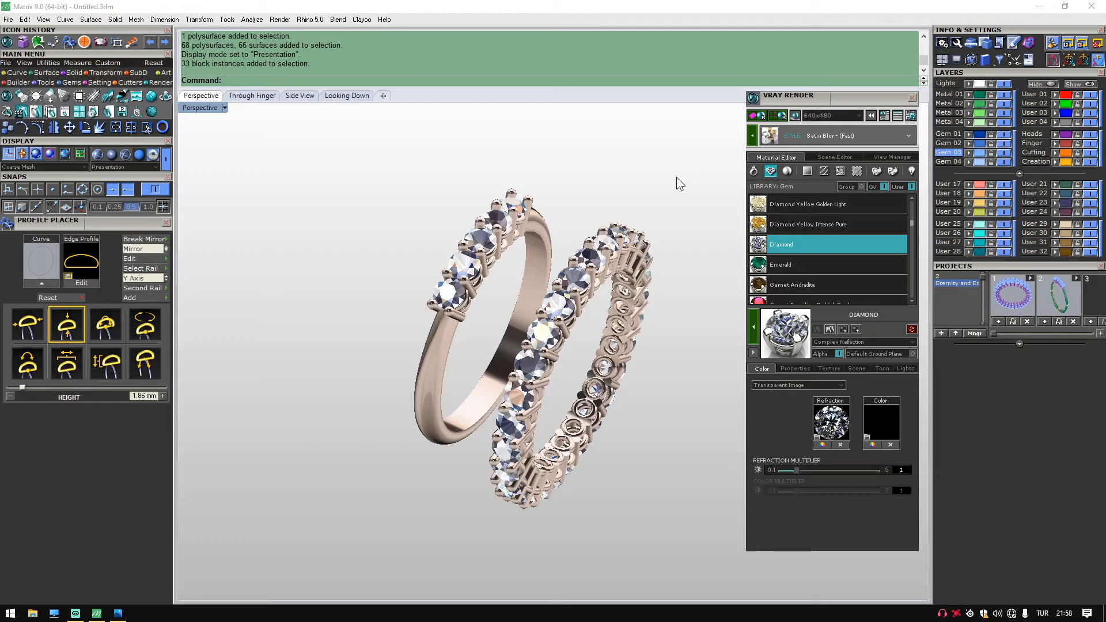
Add a ground plane beneath the two rings and assign it the White Matte material from the ground plane color library.
{"action": "left_click", "coordinate": [795, 115]}
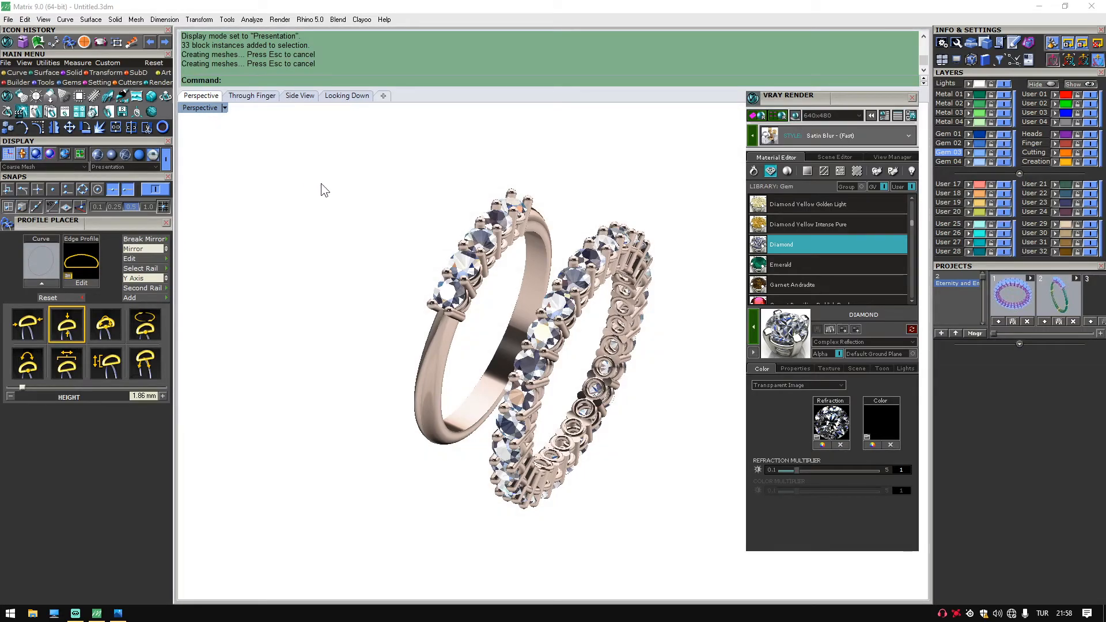
{"action": "scroll", "coordinate": [336, 181], "scroll_direction": "down", "scroll_amount": 5}
{"action": "left_click", "coordinate": [454, 254]}
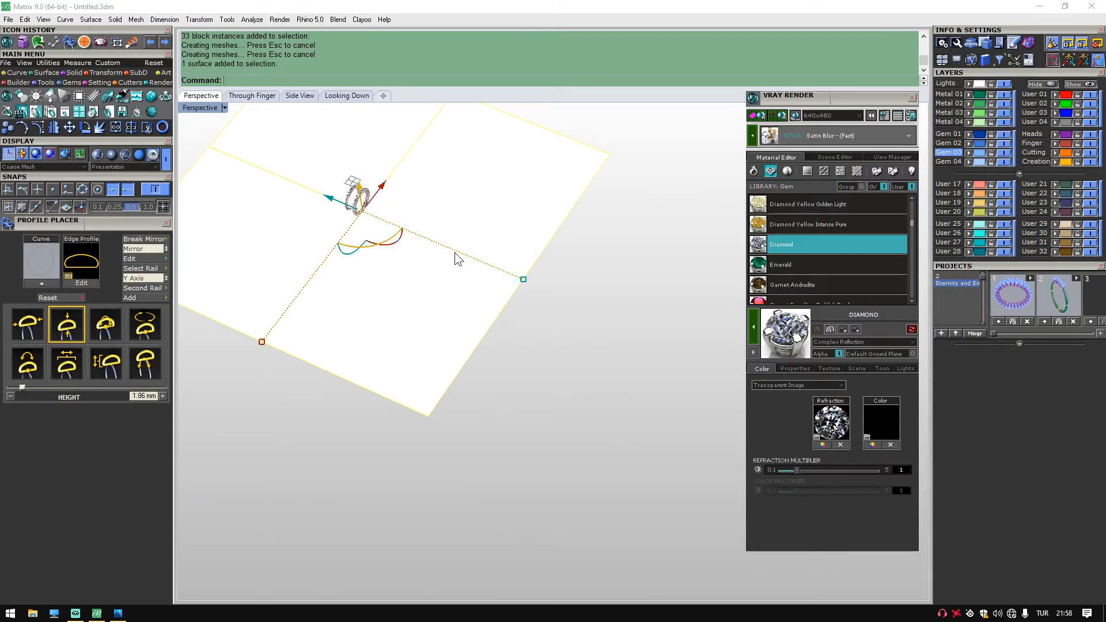
{"action": "scroll", "coordinate": [334, 180], "scroll_direction": "up", "scroll_amount": 8}
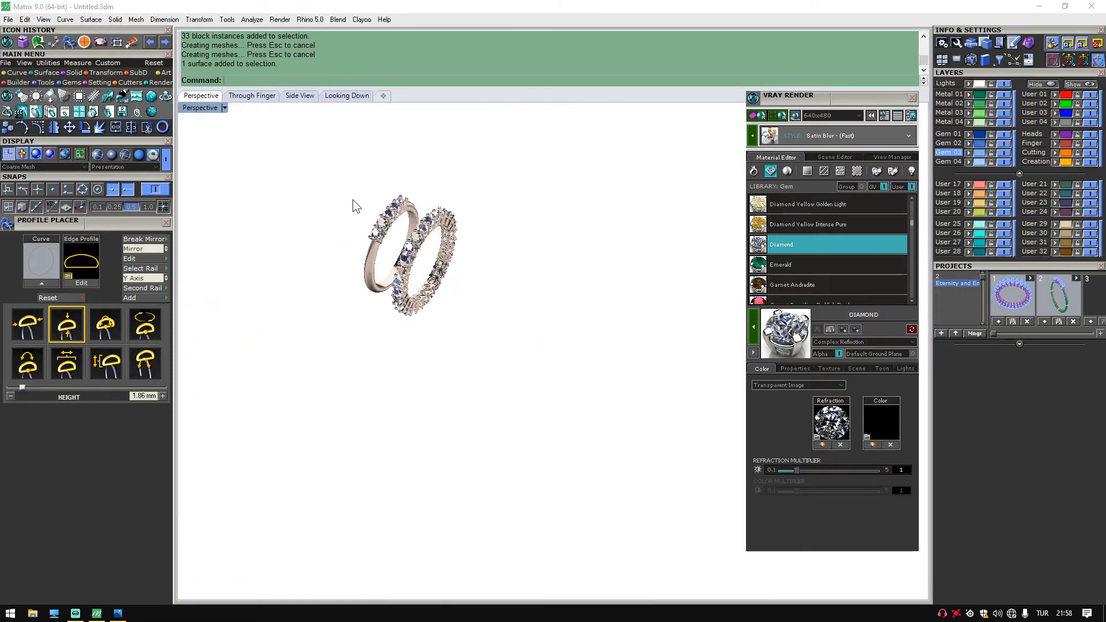
{"action": "scroll", "coordinate": [337, 231], "scroll_direction": "up", "scroll_amount": 2}
{"action": "left_click", "coordinate": [656, 173]}
{"action": "scroll", "coordinate": [876, 238], "scroll_direction": "down", "scroll_amount": 6}
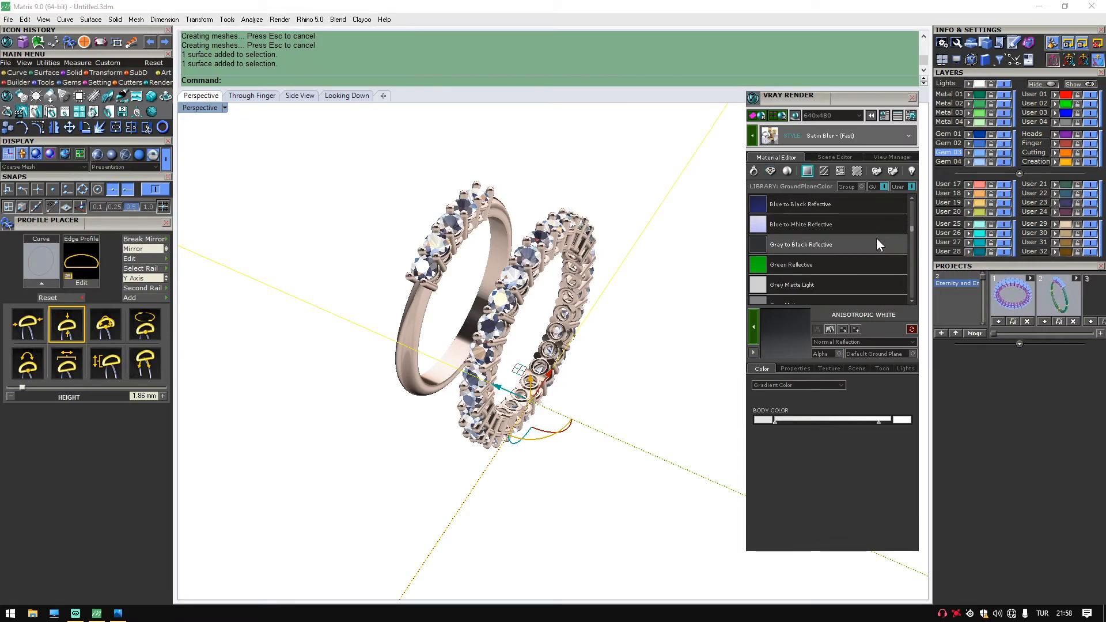
{"action": "scroll", "coordinate": [862, 235], "scroll_direction": "down", "scroll_amount": 2}
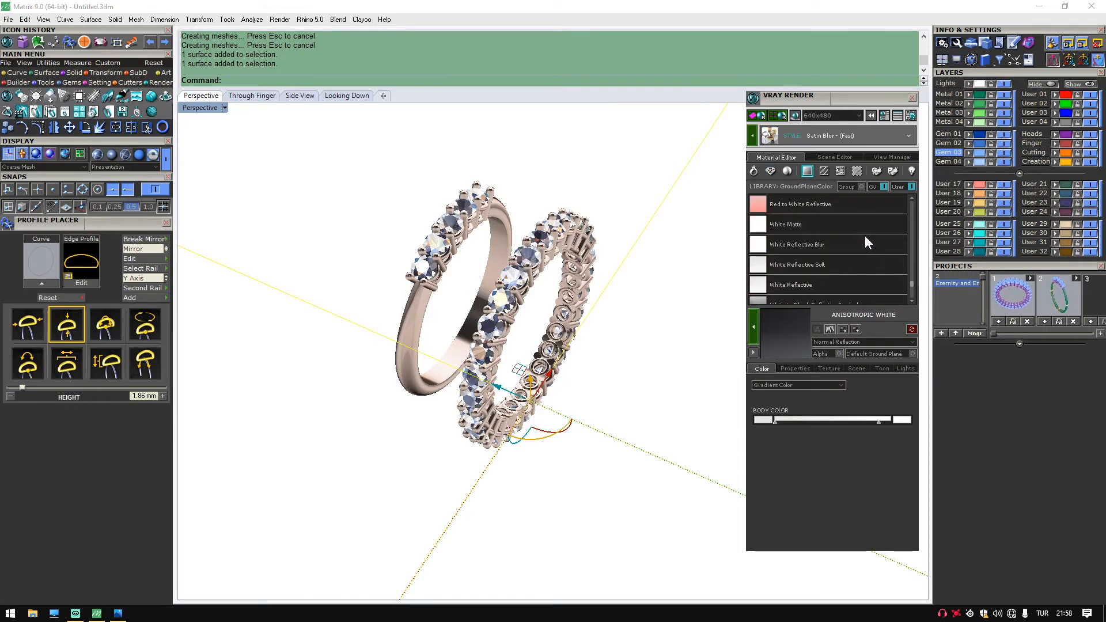
{"action": "left_click", "coordinate": [796, 226]}
{"action": "left_click", "coordinate": [752, 325]}
{"action": "right_click_drag", "start_coordinate": [596, 187], "coordinate": [576, 275]}
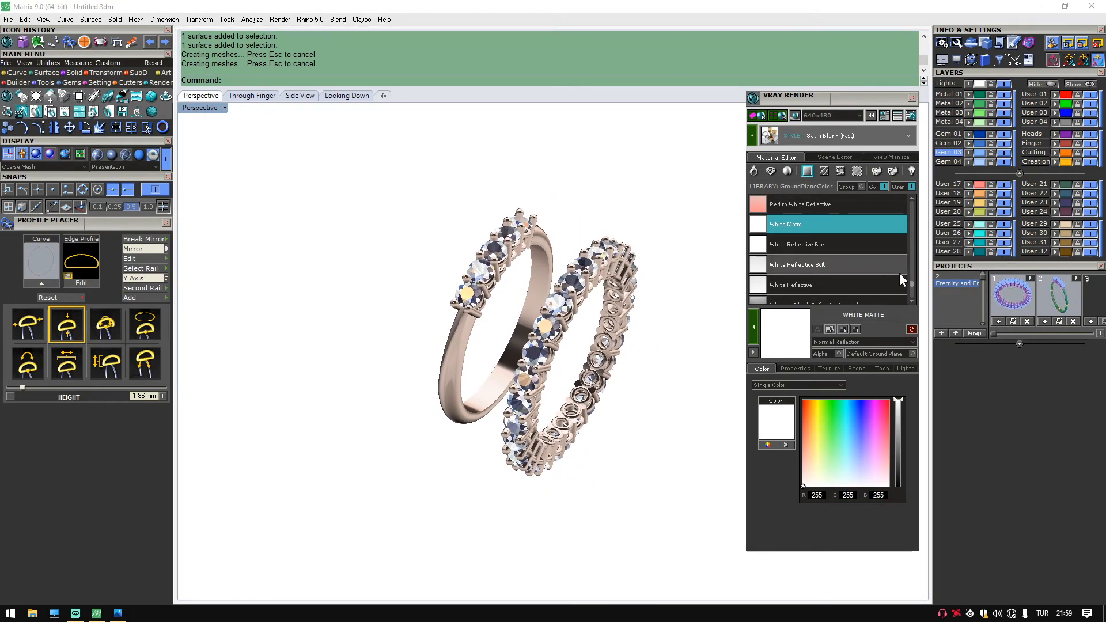
Set the render resolution to 1920x1080, frame both rings in the perspective view and render them with V-Ray.
{"action": "left_click", "coordinate": [855, 117]}
{"action": "scroll", "coordinate": [853, 191], "scroll_direction": "down", "scroll_amount": 1}
{"action": "left_click_drag", "start_coordinate": [854, 191], "coordinate": [855, 455]}
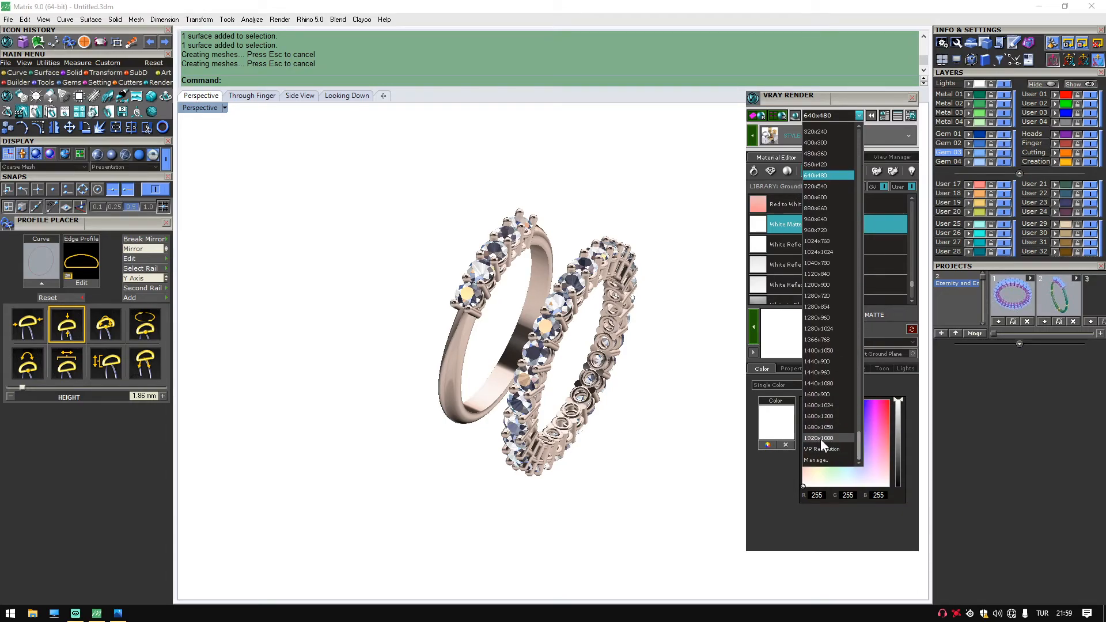
{"action": "left_click", "coordinate": [838, 438]}
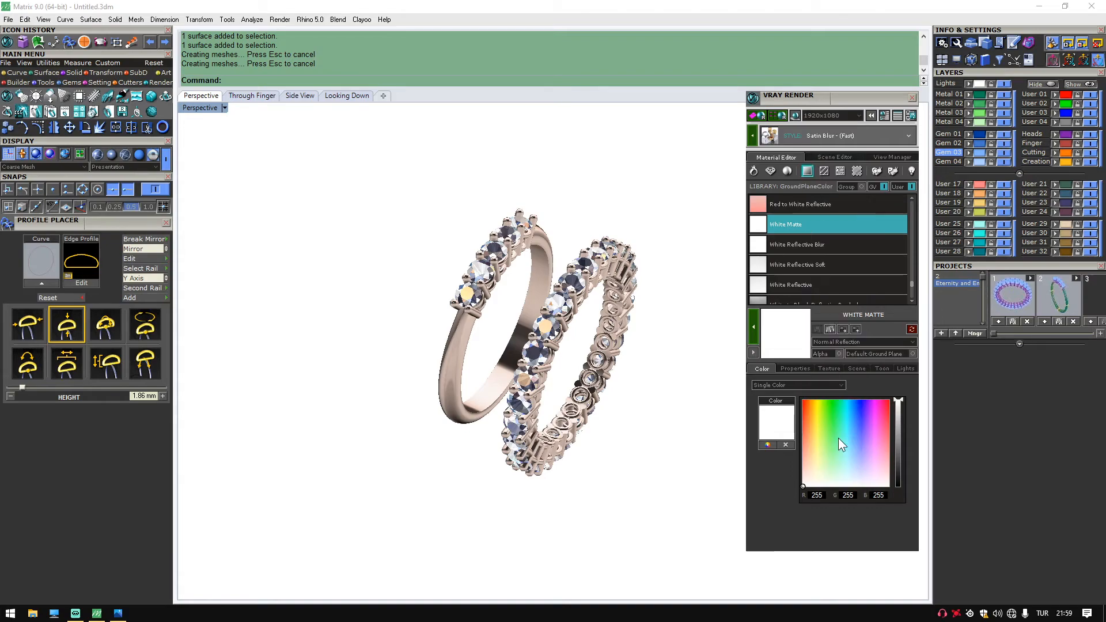
{"action": "right_click_drag", "start_coordinate": [615, 246], "coordinate": [592, 277]}
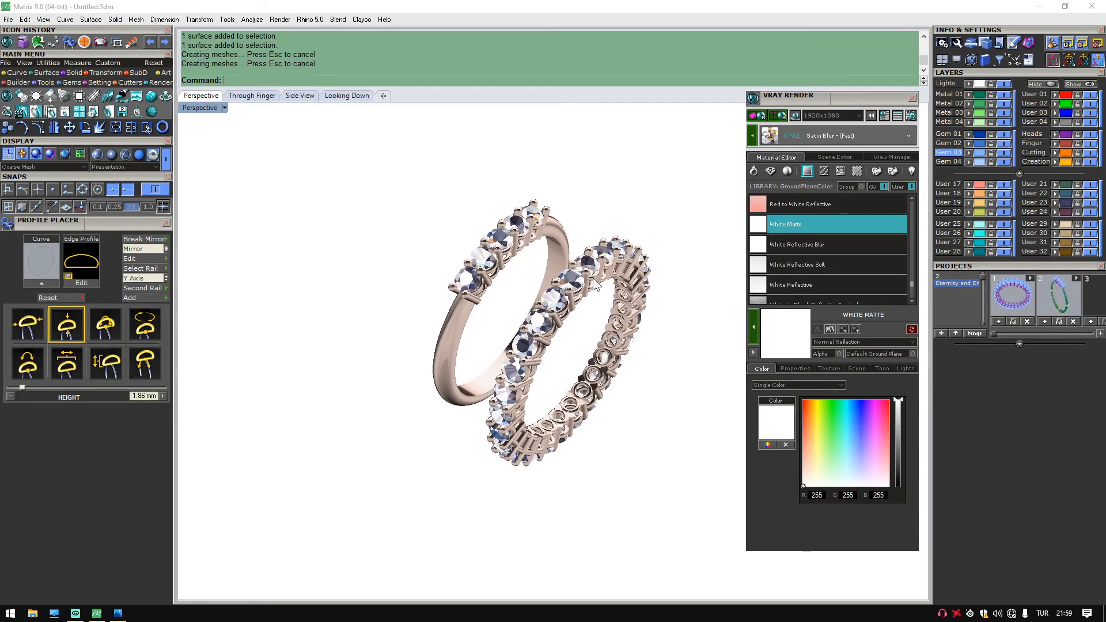
{"action": "left_click", "coordinate": [778, 116]}
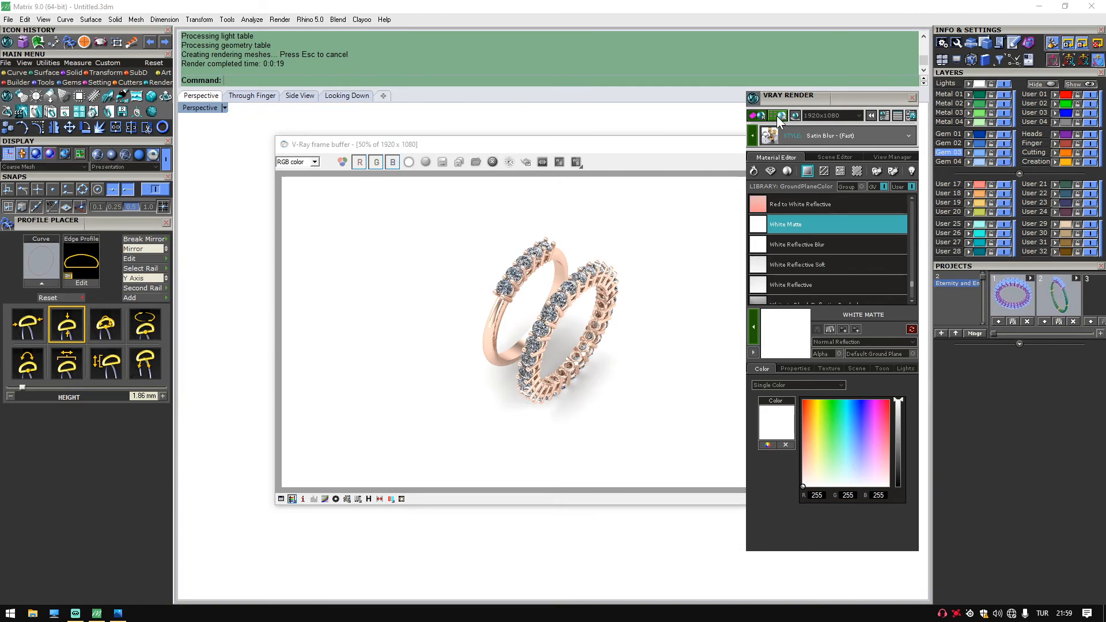
{"action": "scroll", "coordinate": [571, 307], "scroll_direction": "up", "scroll_amount": 1}
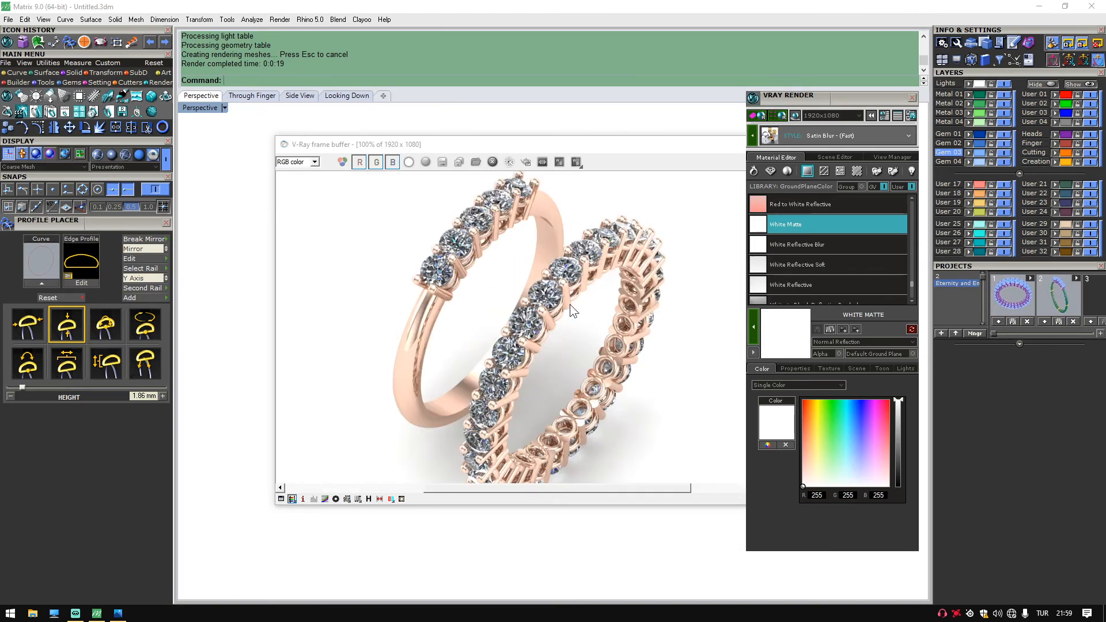
Save the finished render from the V-Ray frame buffer to the desktop as a JPEG image with a new numeric file name.
{"action": "left_click", "coordinate": [442, 162]}
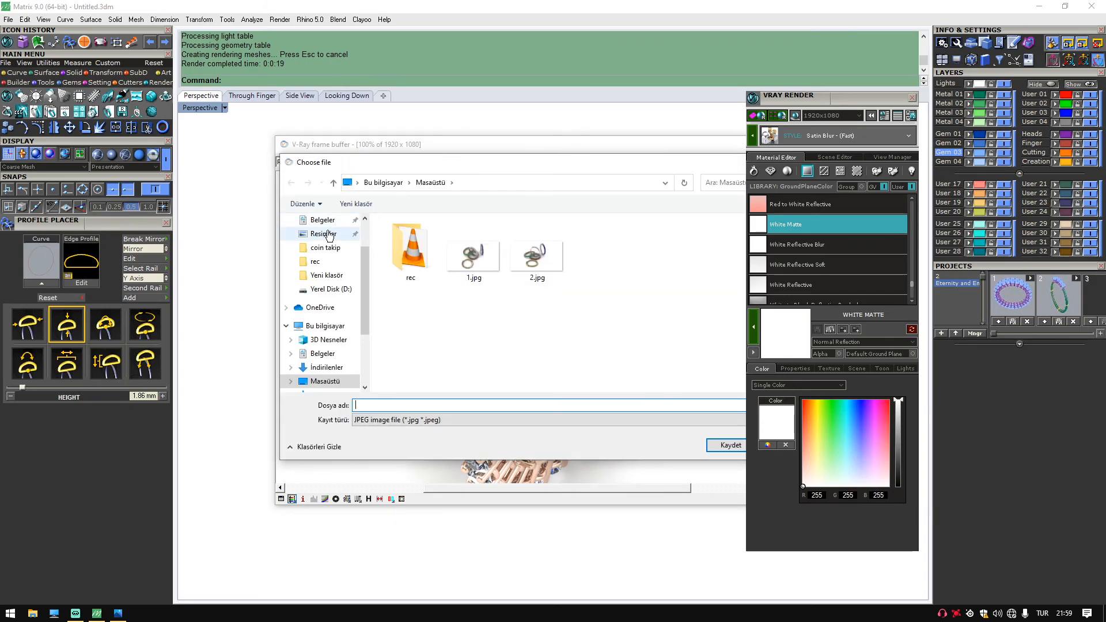
{"action": "scroll", "coordinate": [332, 248], "scroll_direction": "up", "scroll_amount": 1}
{"action": "left_click", "coordinate": [330, 245]}
{"action": "left_click", "coordinate": [455, 402]}
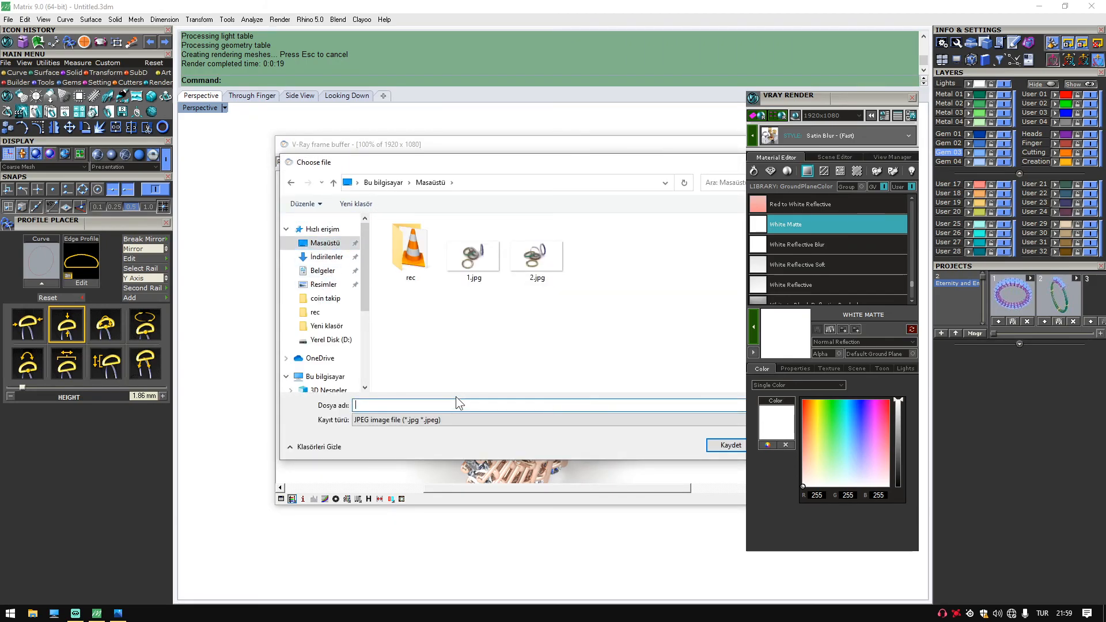
{"action": "type", "text": "3"}
{"action": "key", "text": "Return"}
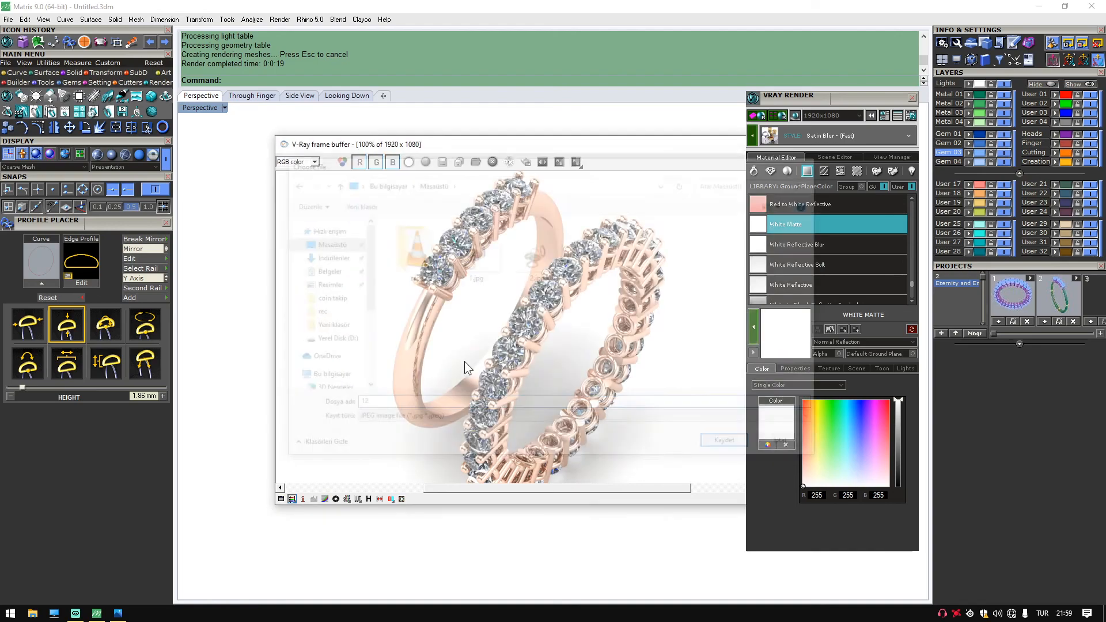
{"action": "scroll", "coordinate": [545, 280], "scroll_direction": "down", "scroll_amount": 2}
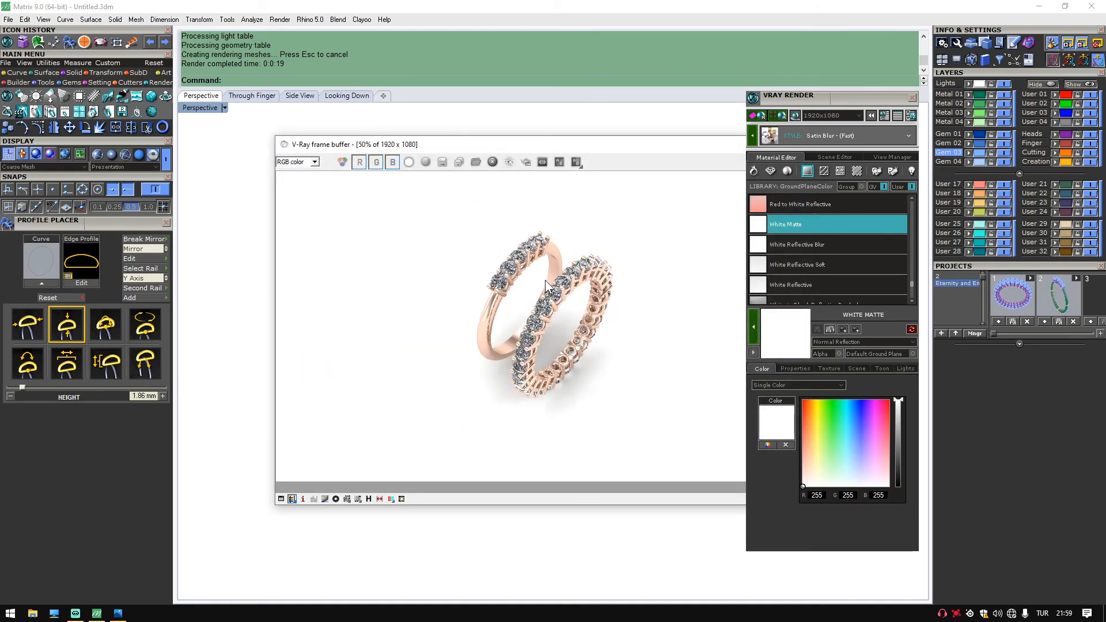